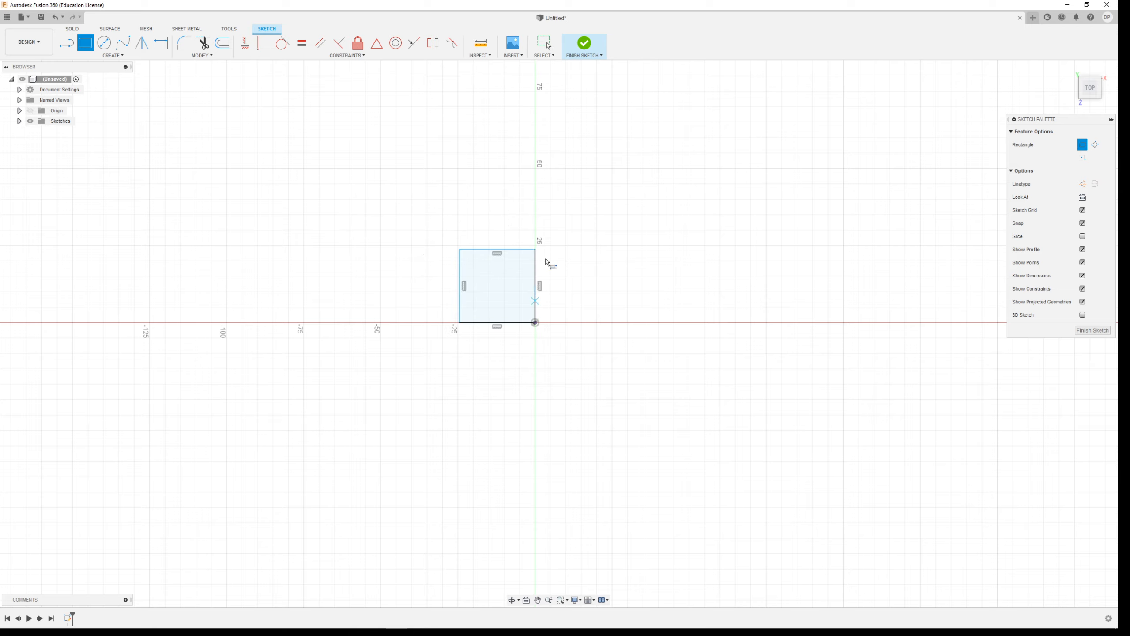
Finish the square sketch and extrude it 30 mm upward as a new body.
{"action": "left_click", "coordinate": [584, 43]}
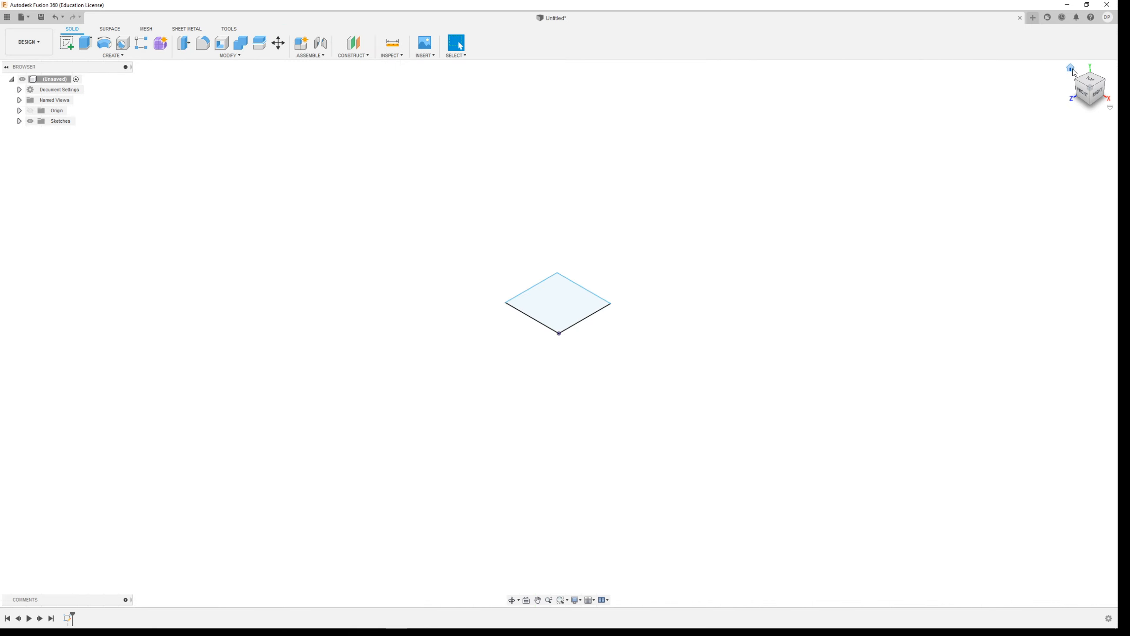
{"action": "left_click", "coordinate": [85, 43]}
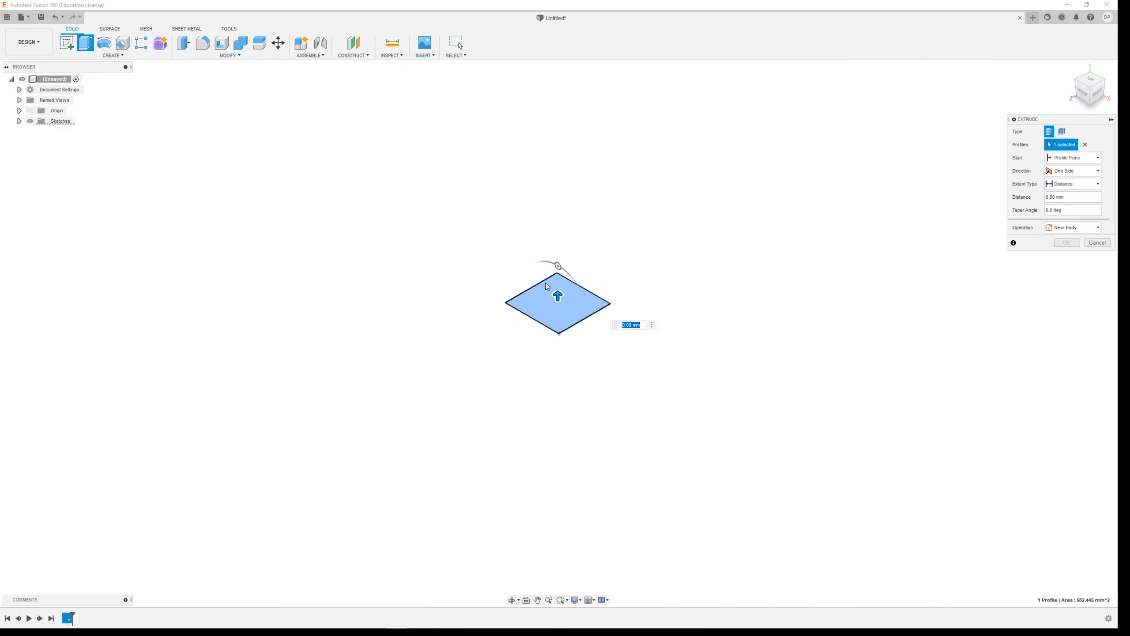
{"action": "left_click_drag", "start_coordinate": [560, 297], "coordinate": [556, 230]}
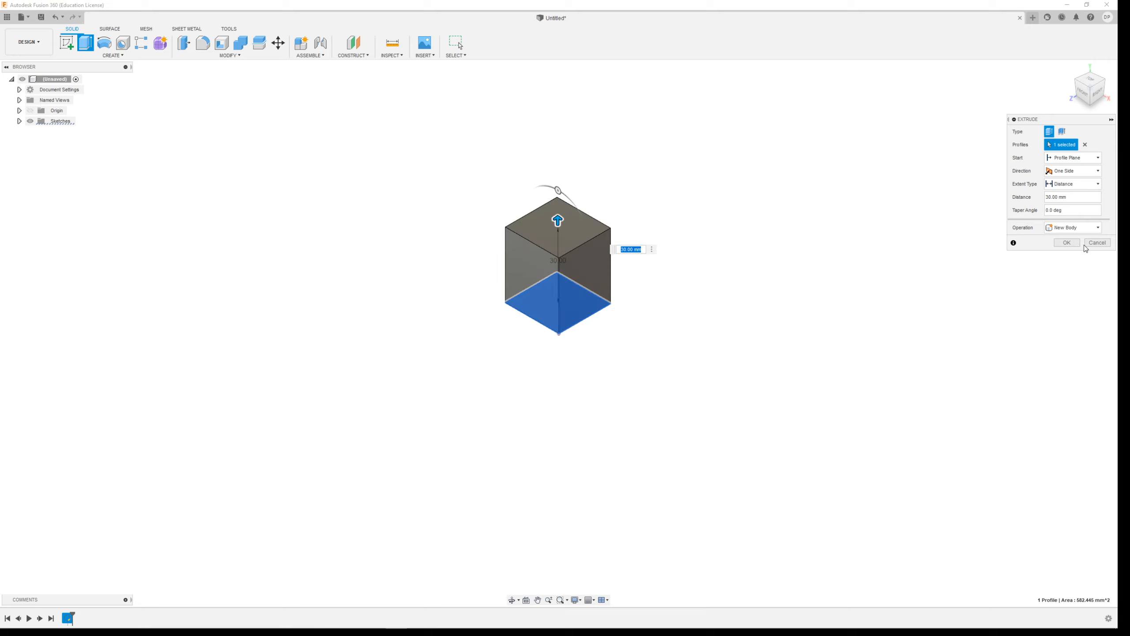
{"action": "left_click", "coordinate": [1065, 243]}
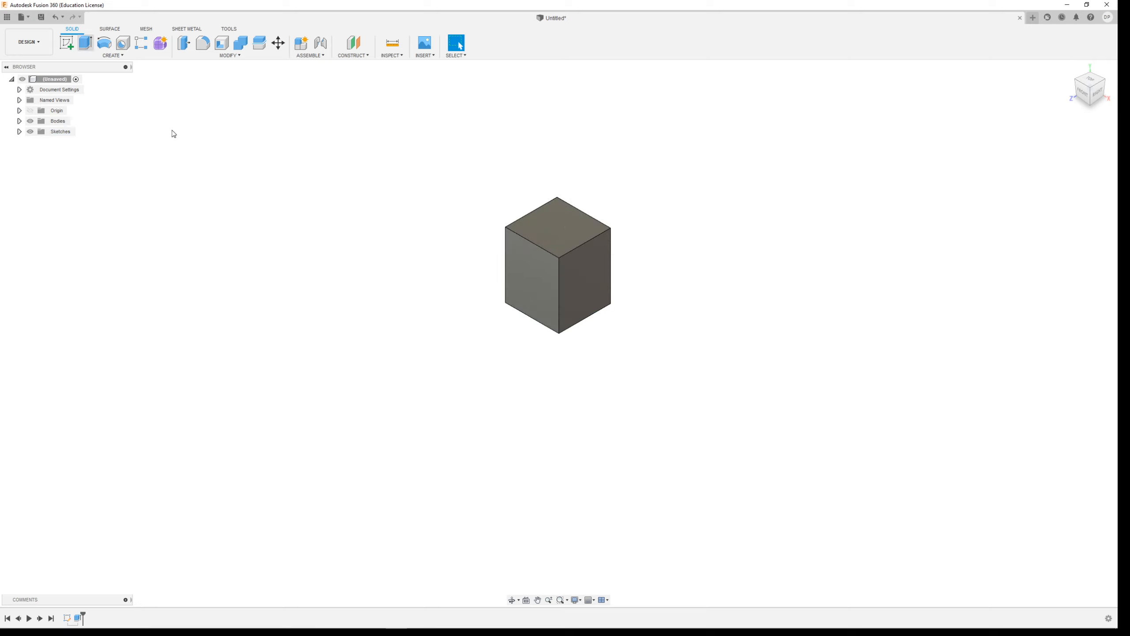
Extrude the block's front face 25 mm outward.
{"action": "left_click", "coordinate": [536, 259]}
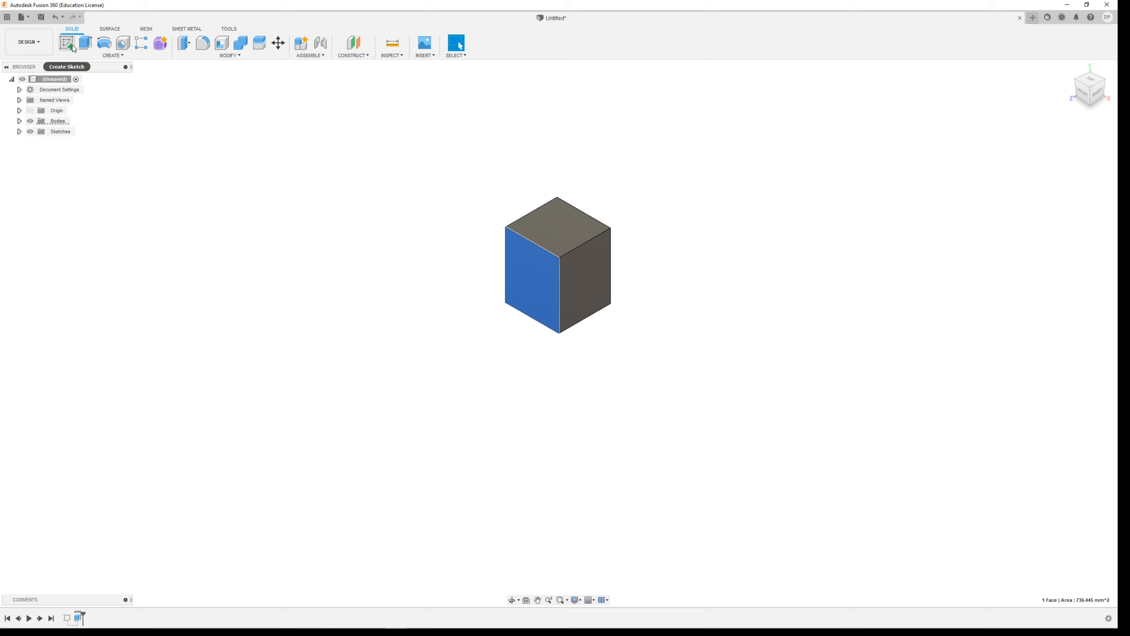
{"action": "left_click", "coordinate": [86, 43]}
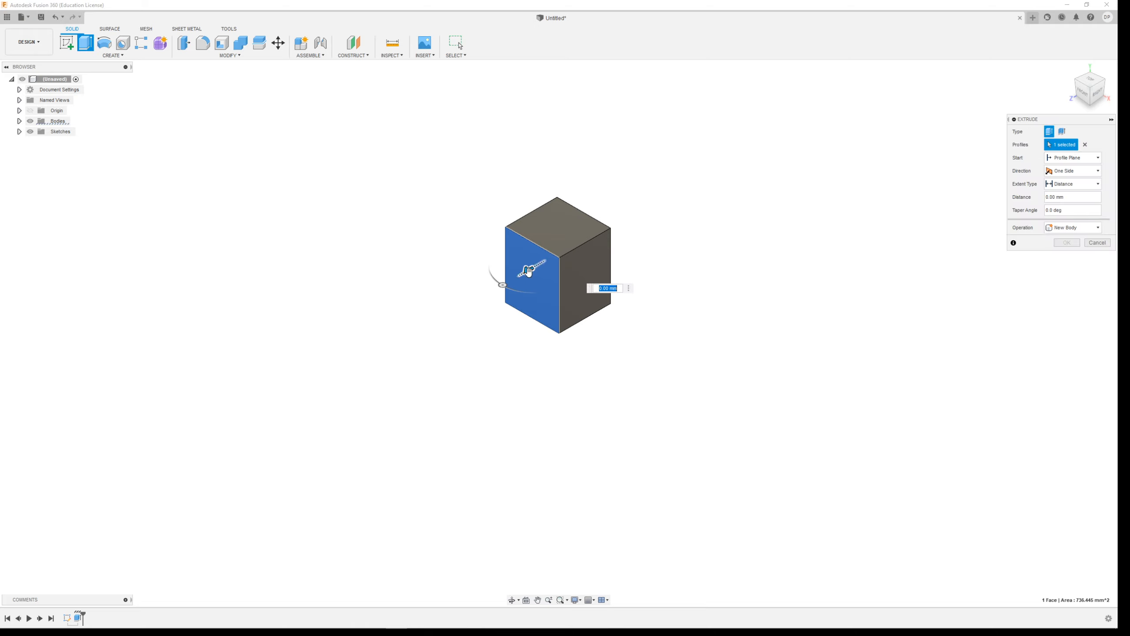
{"action": "type", "text": "25"}
{"action": "key", "text": "Return"}
{"action": "left_click", "coordinate": [1066, 244]}
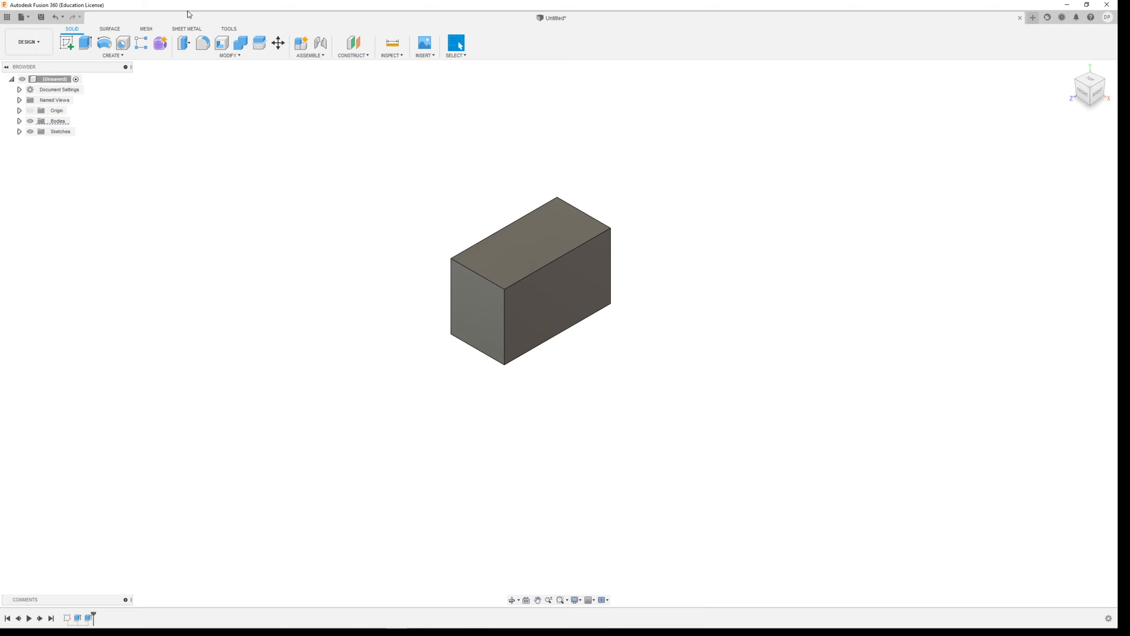
Sketch a closed four-sided profile with a sloping upper edge on the front plane, beside the block.
{"action": "left_click", "coordinate": [67, 45]}
{"action": "left_click", "coordinate": [580, 335]}
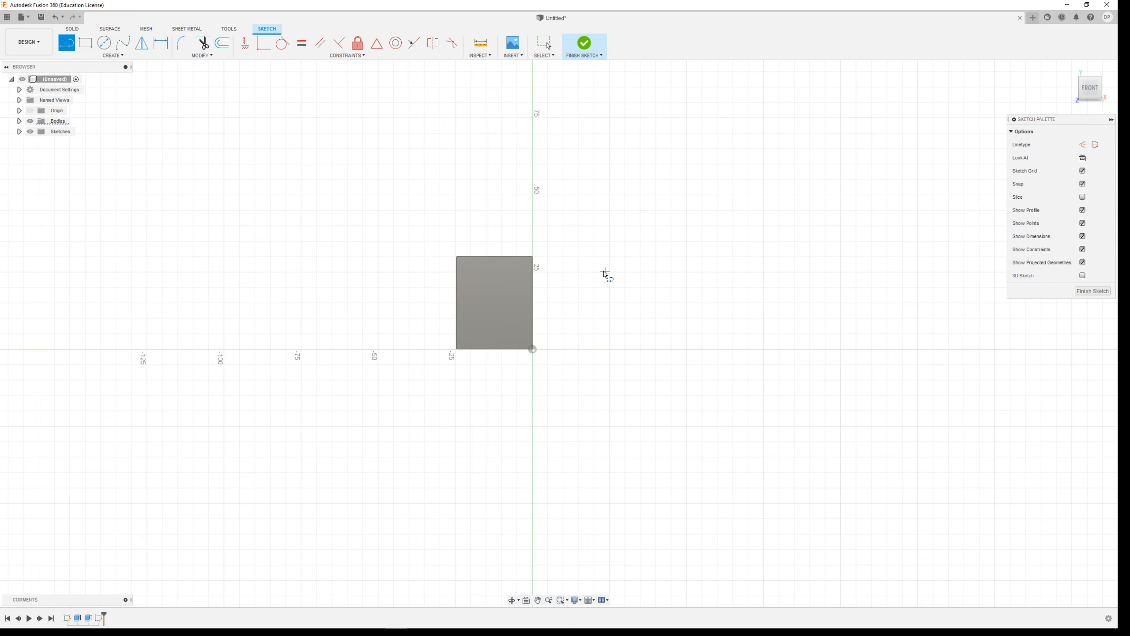
{"action": "left_click", "coordinate": [578, 257]}
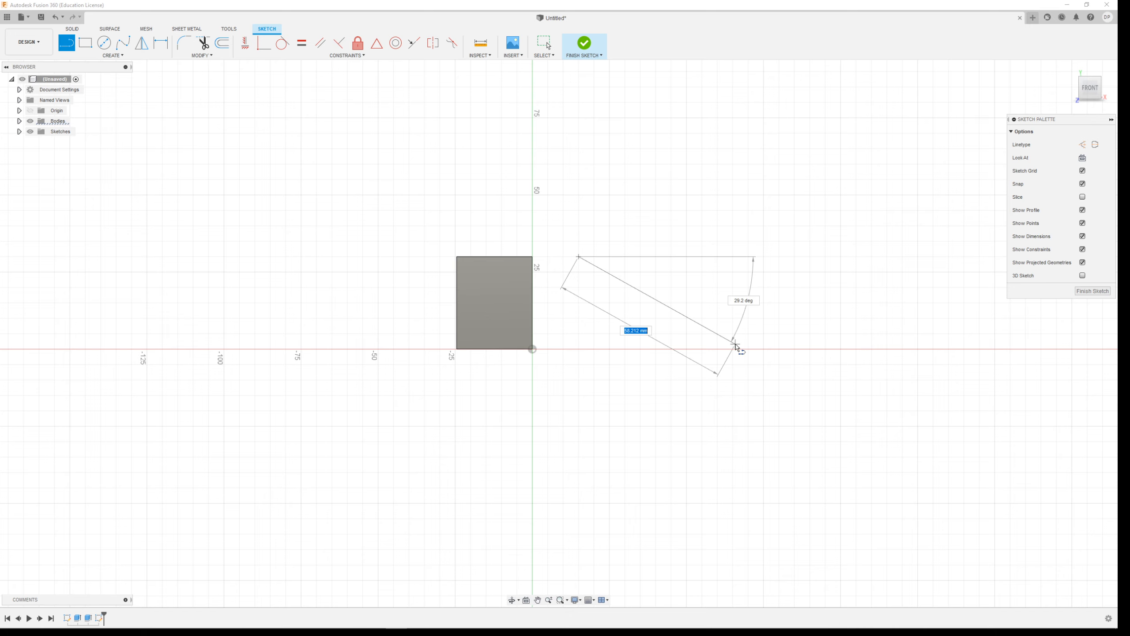
{"action": "left_click", "coordinate": [688, 314]}
{"action": "left_click", "coordinate": [688, 350]}
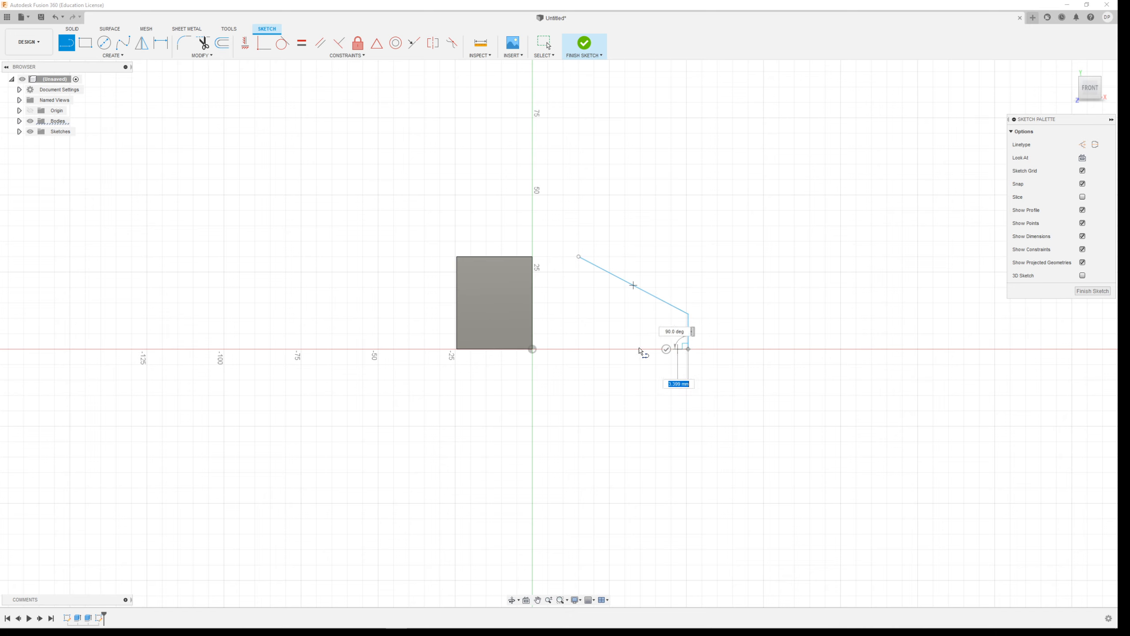
{"action": "left_click", "coordinate": [578, 350]}
{"action": "left_click", "coordinate": [578, 257]}
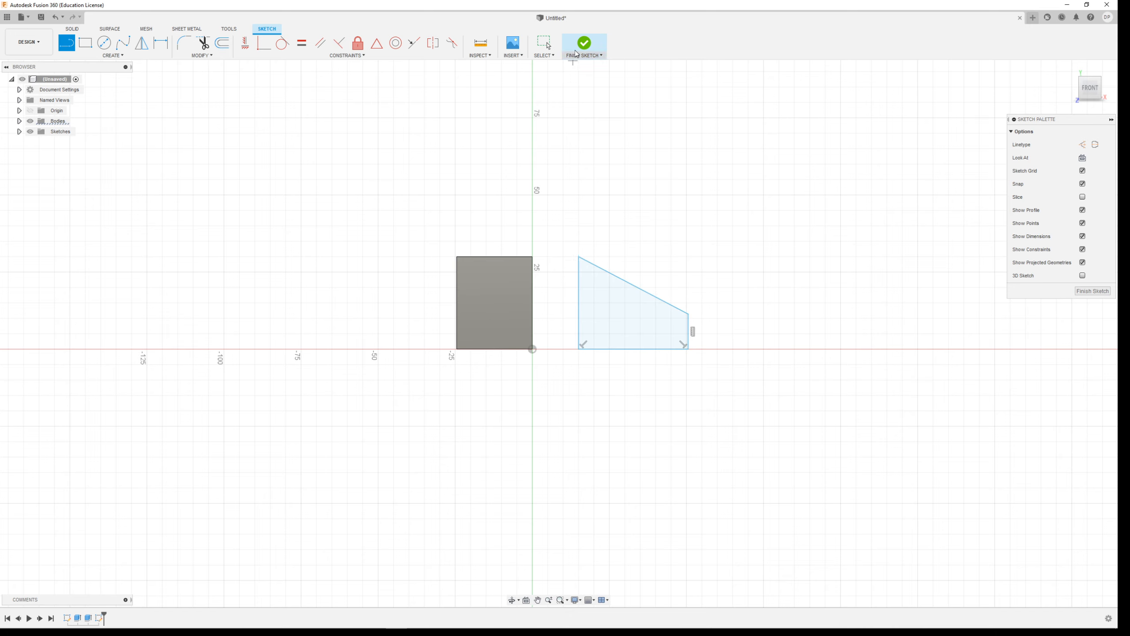
Finish the sketch and extrude the sloped profile 45 mm as a new wedge-shaped body.
{"action": "left_click", "coordinate": [584, 42]}
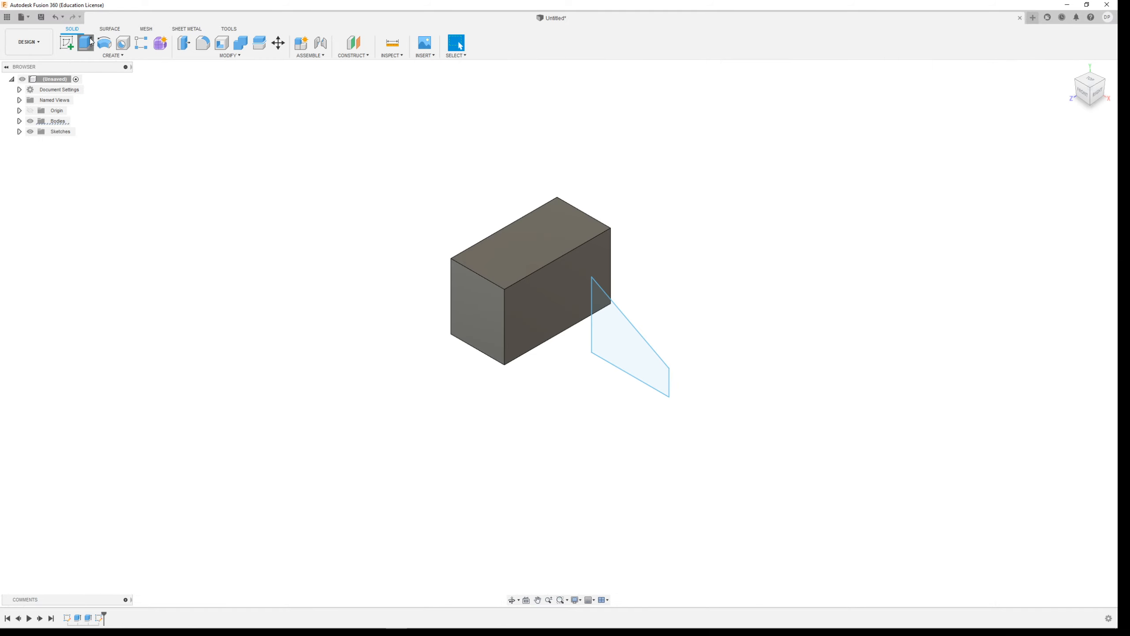
{"action": "left_click", "coordinate": [86, 42]}
{"action": "left_click_drag", "start_coordinate": [608, 345], "coordinate": [389, 204]}
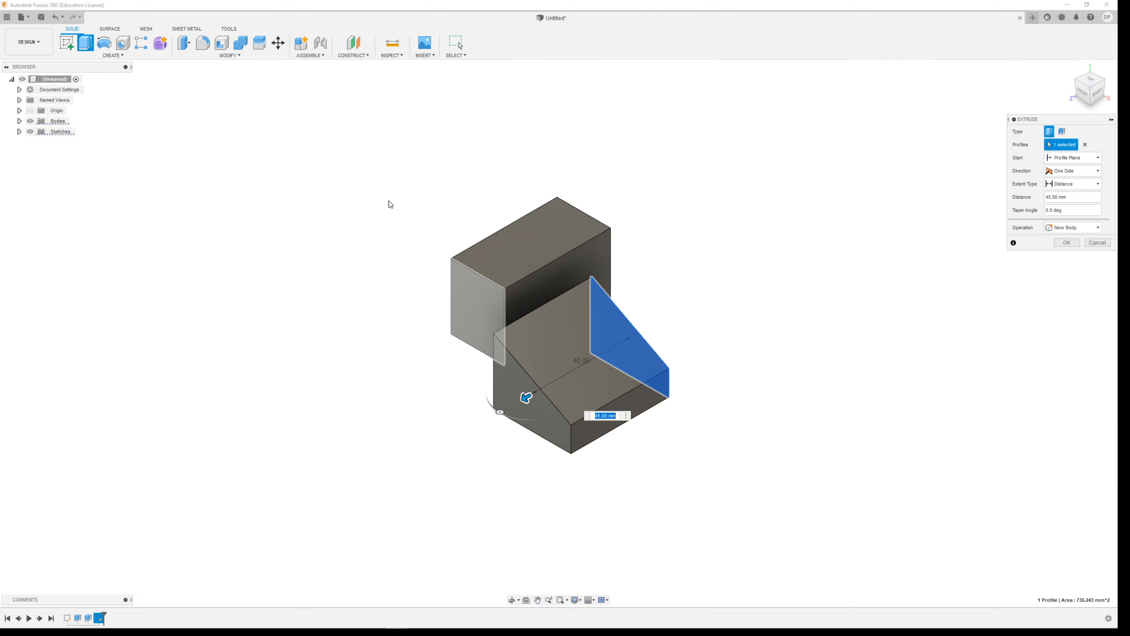
Sketch a circle in the middle of the wedge's sloped face and finish the sketch.
{"action": "left_click", "coordinate": [67, 42]}
{"action": "left_click", "coordinate": [637, 373]}
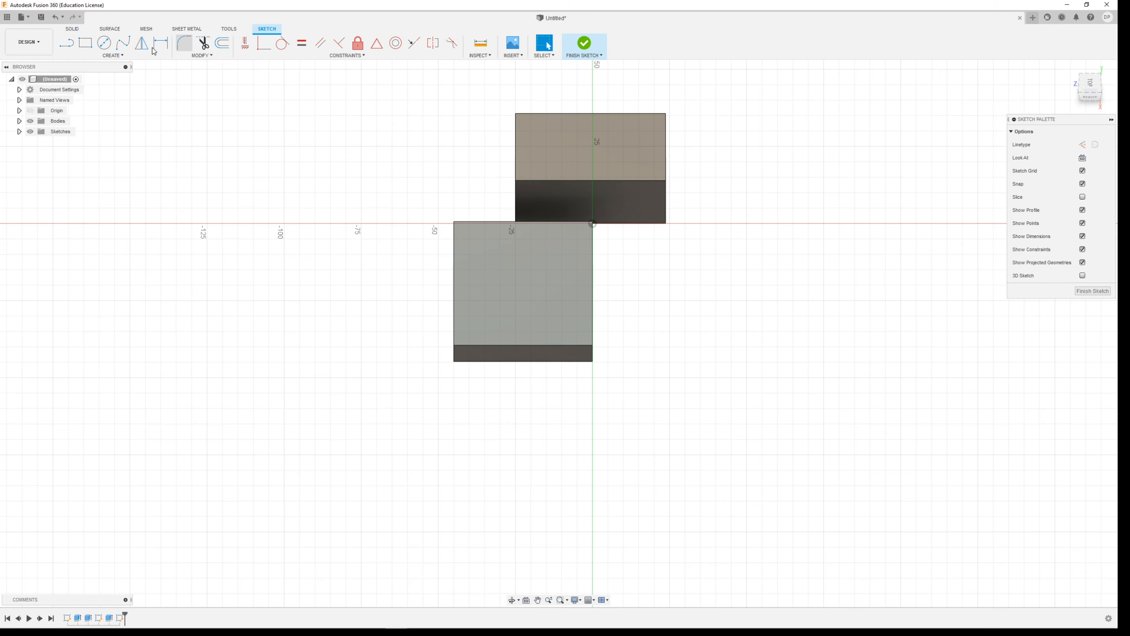
{"action": "left_click", "coordinate": [107, 44]}
{"action": "left_click", "coordinate": [523, 284]}
{"action": "left_click", "coordinate": [565, 266]}
{"action": "left_click", "coordinate": [584, 45]}
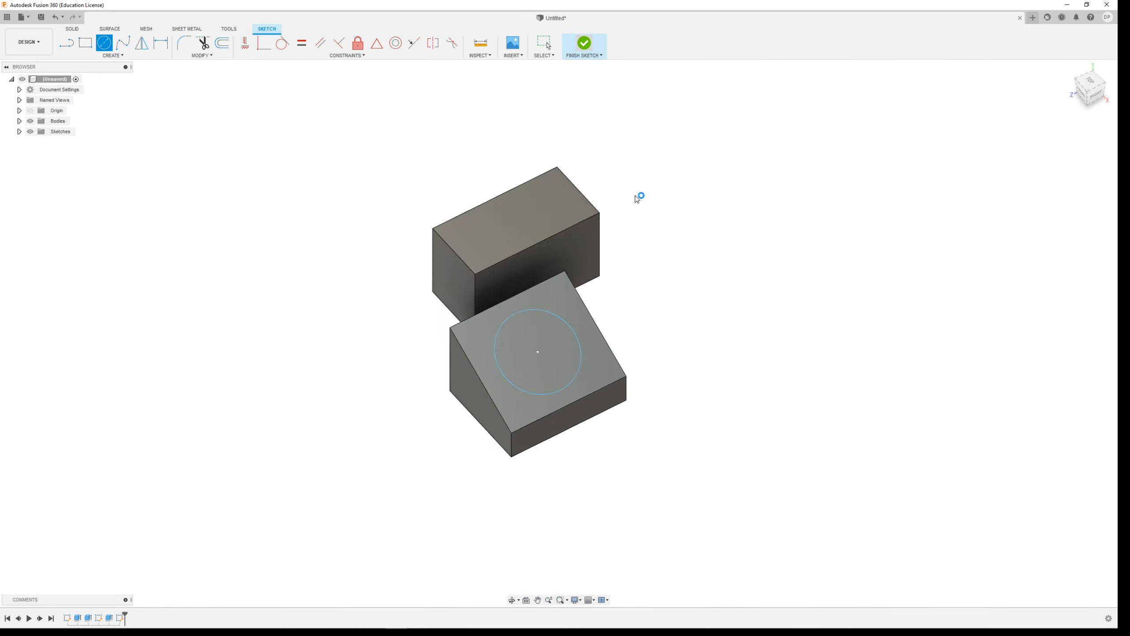
Try extruding the circle 30 mm perpendicular to the sloped face as a join, and undo the extrusion.
{"action": "left_click", "coordinate": [85, 43]}
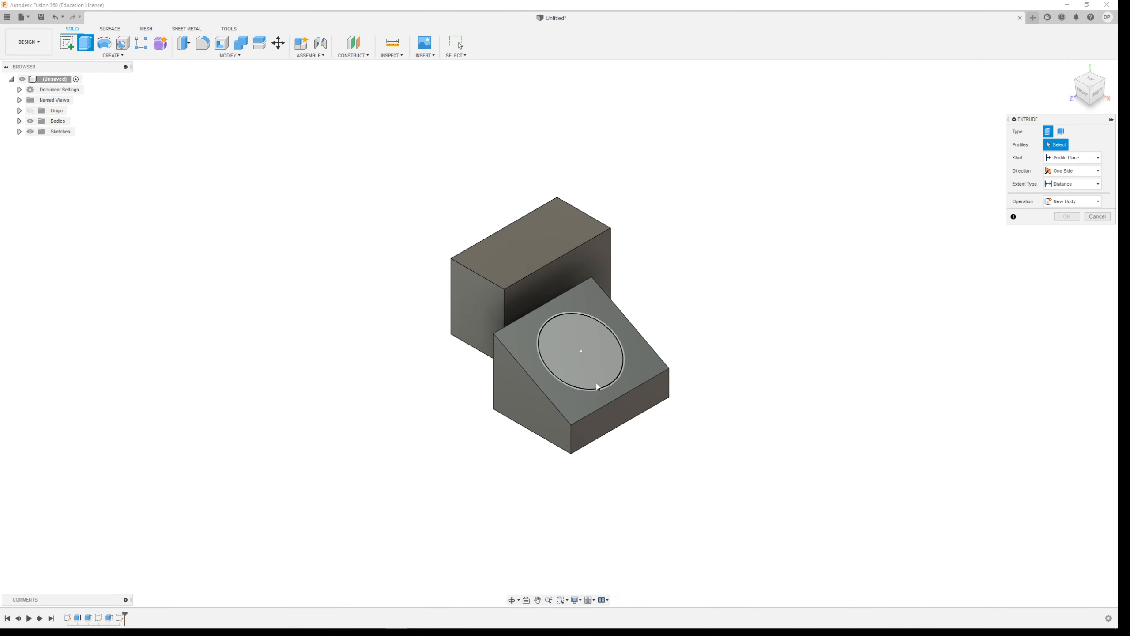
{"action": "left_click", "coordinate": [598, 356]}
{"action": "left_click_drag", "start_coordinate": [616, 296], "coordinate": [616, 296]}
{"action": "middle_click_drag", "start_coordinate": [677, 482], "coordinate": [705, 411], "text": "shift"}
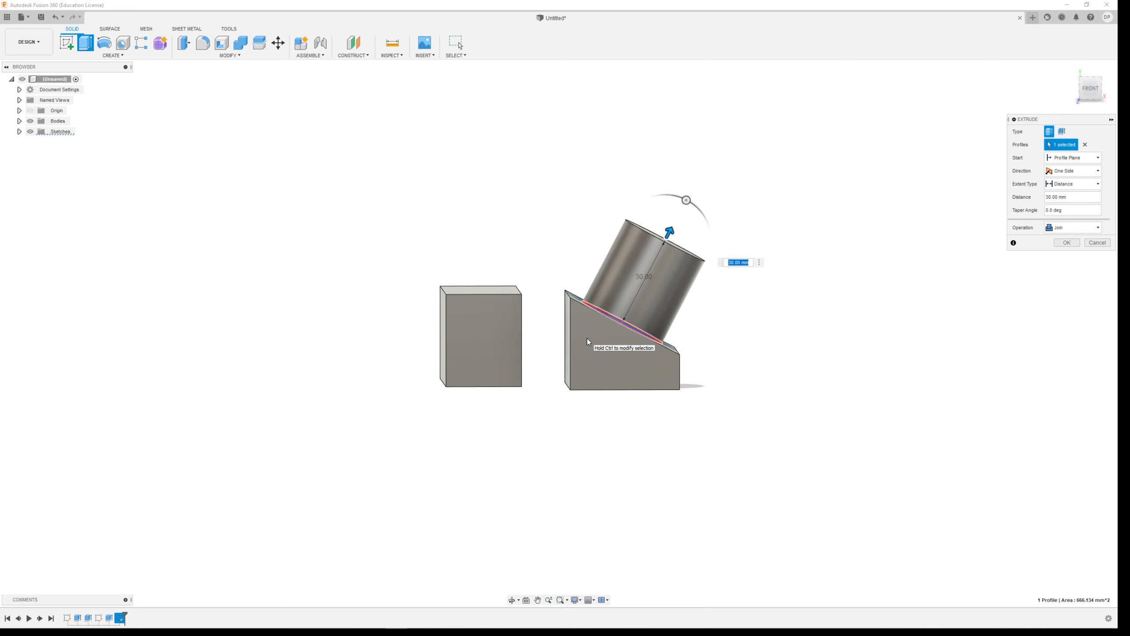
{"action": "scroll", "coordinate": [558, 321], "scroll_direction": "up", "scroll_amount": 5}
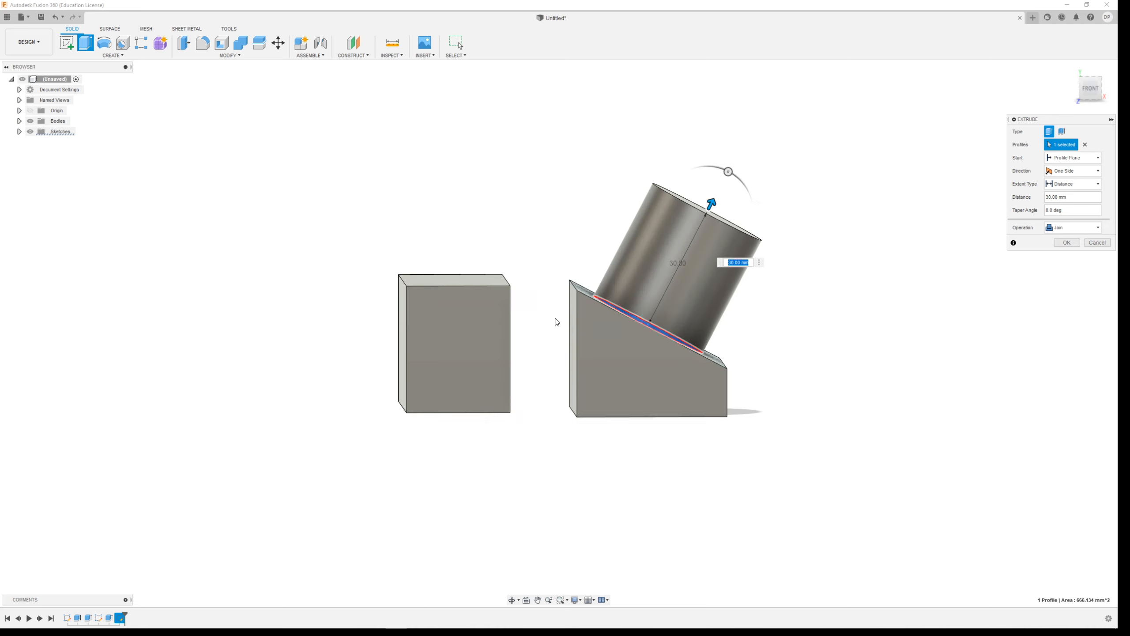
{"action": "middle_click_drag", "start_coordinate": [711, 320], "coordinate": [689, 335], "text": "shift"}
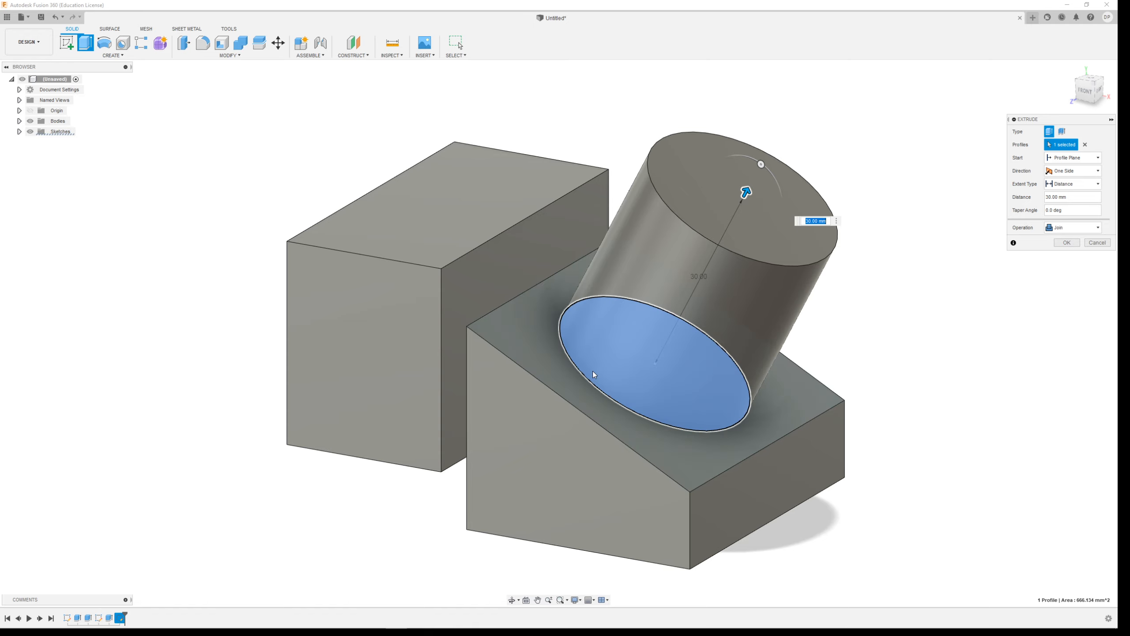
{"action": "left_click", "coordinate": [1066, 243]}
{"action": "scroll", "coordinate": [819, 346], "scroll_direction": "up", "scroll_amount": 5}
{"action": "scroll", "coordinate": [801, 351], "scroll_direction": "down", "scroll_amount": 5}
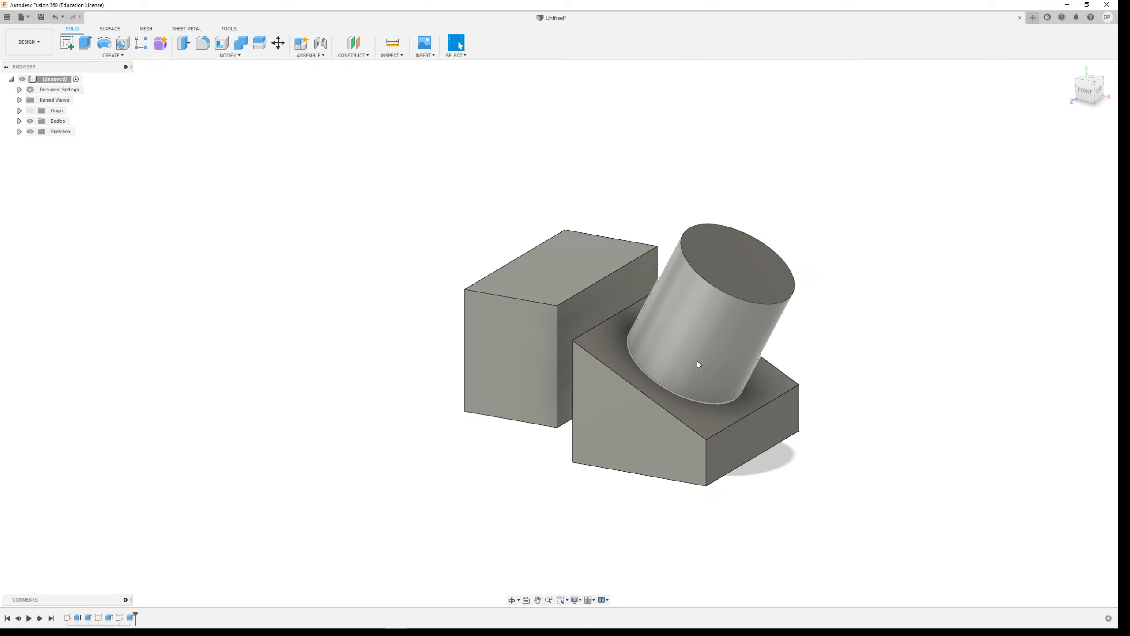
{"action": "key", "text": "ctrl+z"}
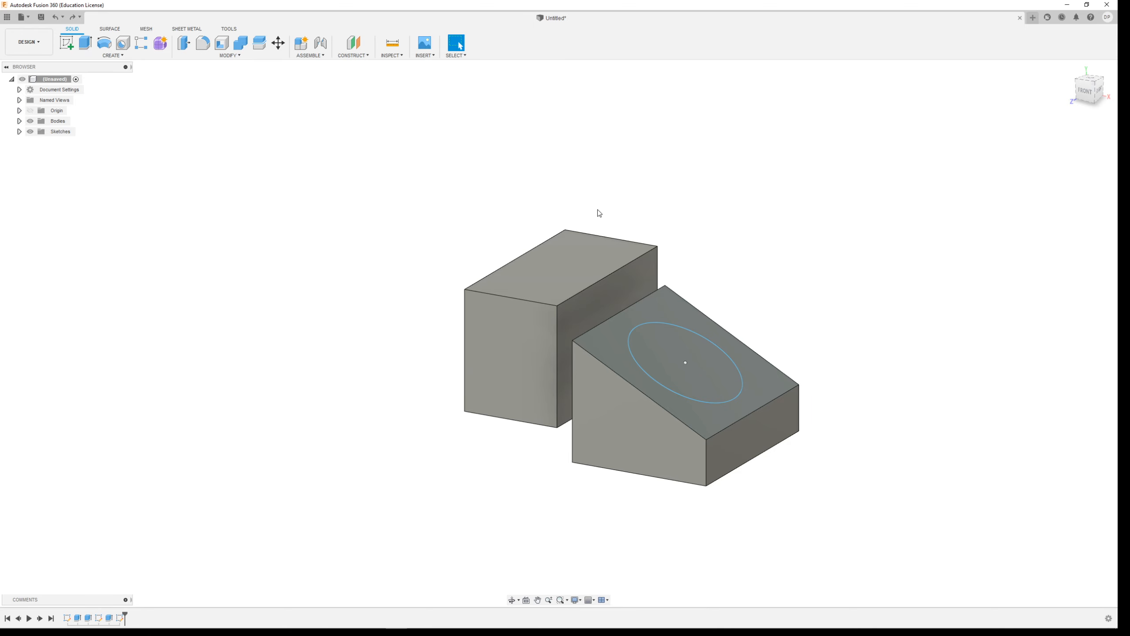
Sketch a rectangle about 16 x 25 mm on the block's top face and finish the sketch.
{"action": "left_click", "coordinate": [66, 43]}
{"action": "left_click", "coordinate": [557, 257]}
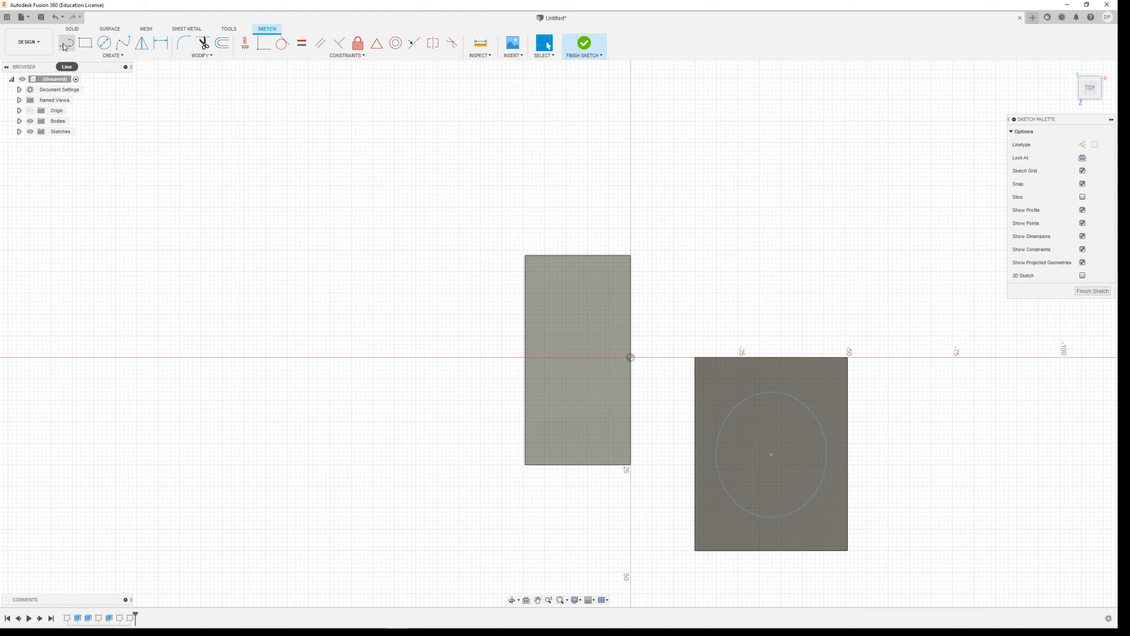
{"action": "left_click", "coordinate": [83, 43]}
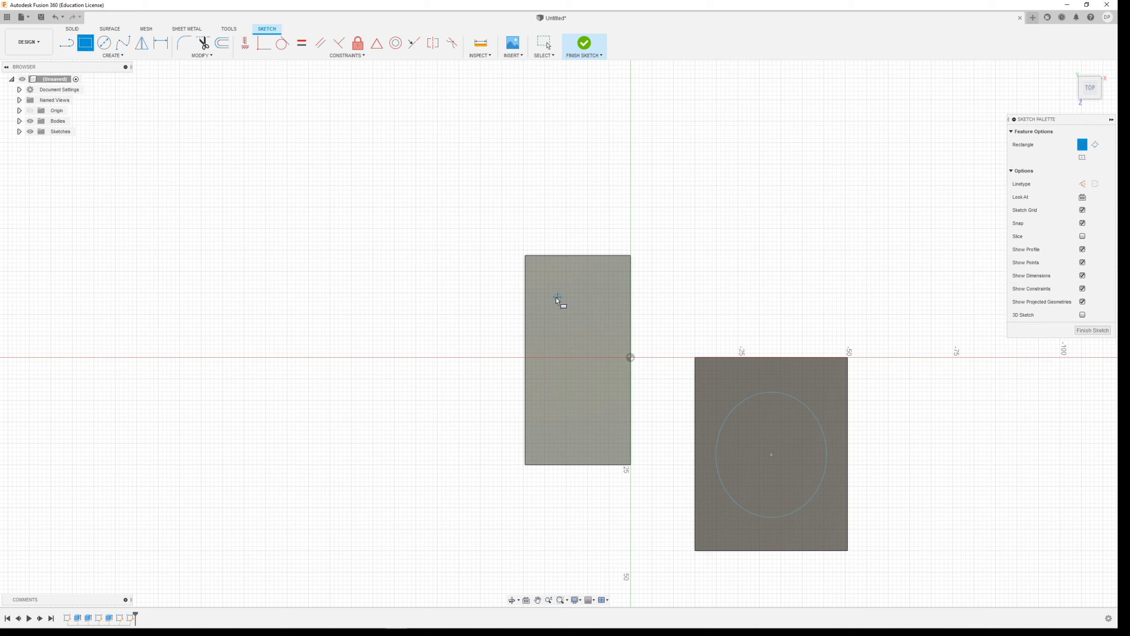
{"action": "left_click", "coordinate": [545, 292]}
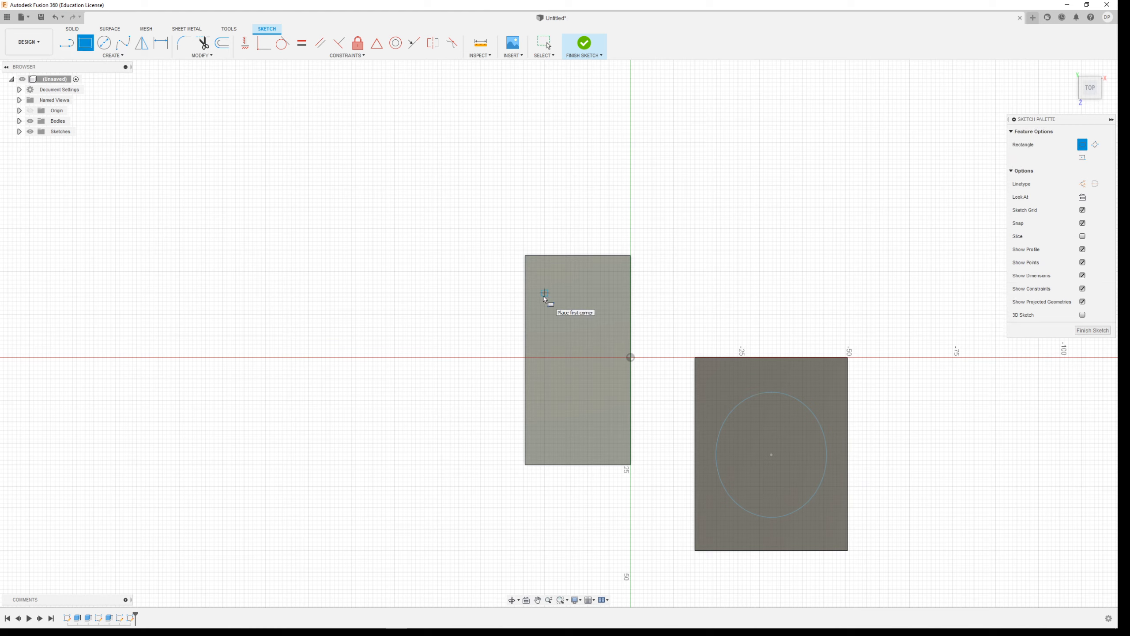
{"action": "left_click", "coordinate": [614, 400]}
{"action": "left_click", "coordinate": [595, 36]}
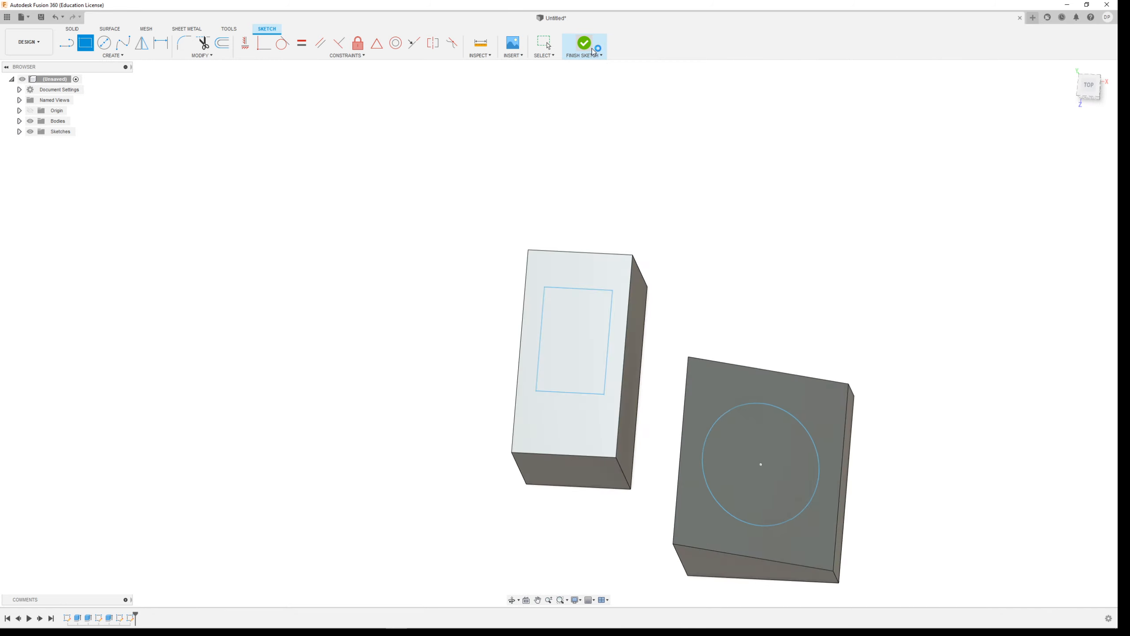
Try extruding the rectangle 14 mm upward as a join with a 40 degree outward taper.
{"action": "left_click", "coordinate": [621, 261]}
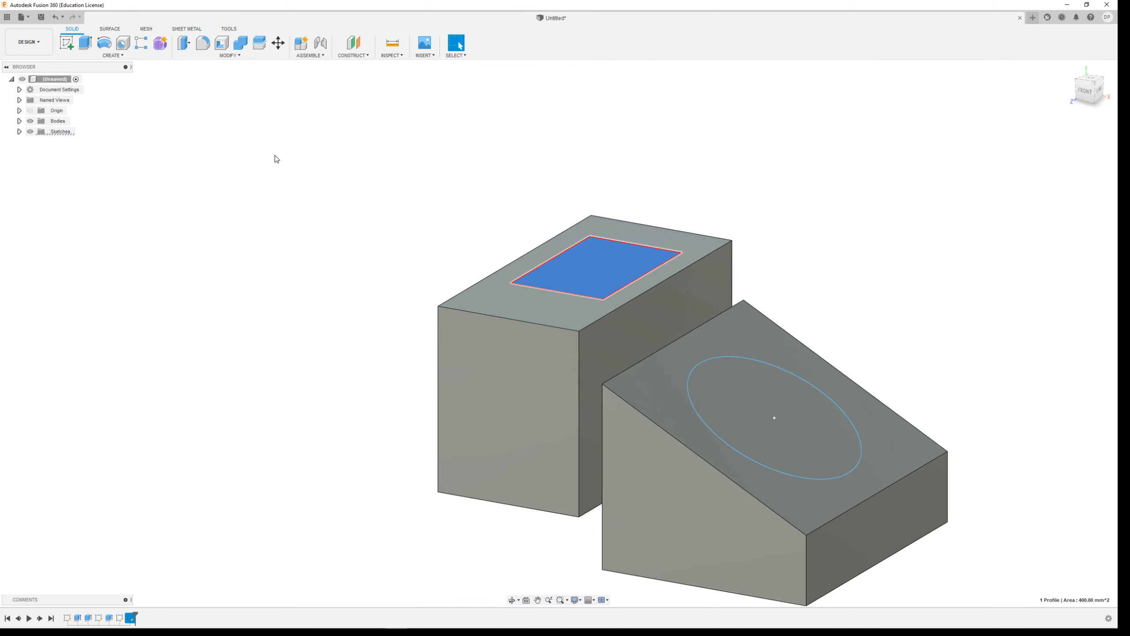
{"action": "left_click", "coordinate": [86, 43]}
{"action": "left_click_drag", "start_coordinate": [596, 262], "coordinate": [596, 142]}
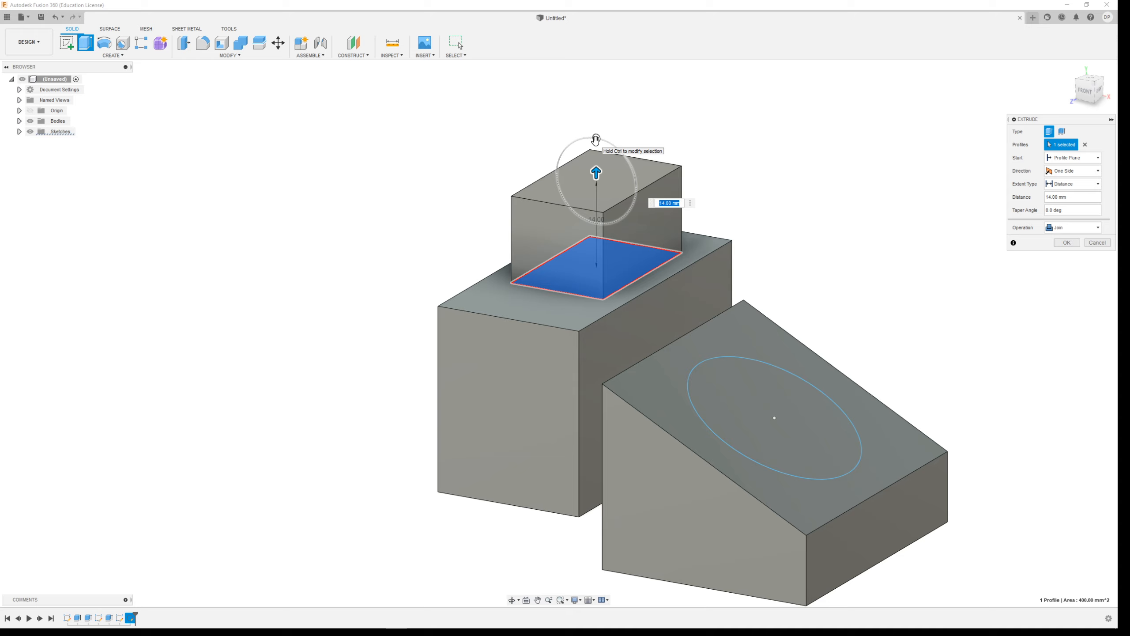
{"action": "left_click_drag", "start_coordinate": [596, 139], "coordinate": [601, 168]}
{"action": "scroll", "coordinate": [667, 277], "scroll_direction": "up", "scroll_amount": 3}
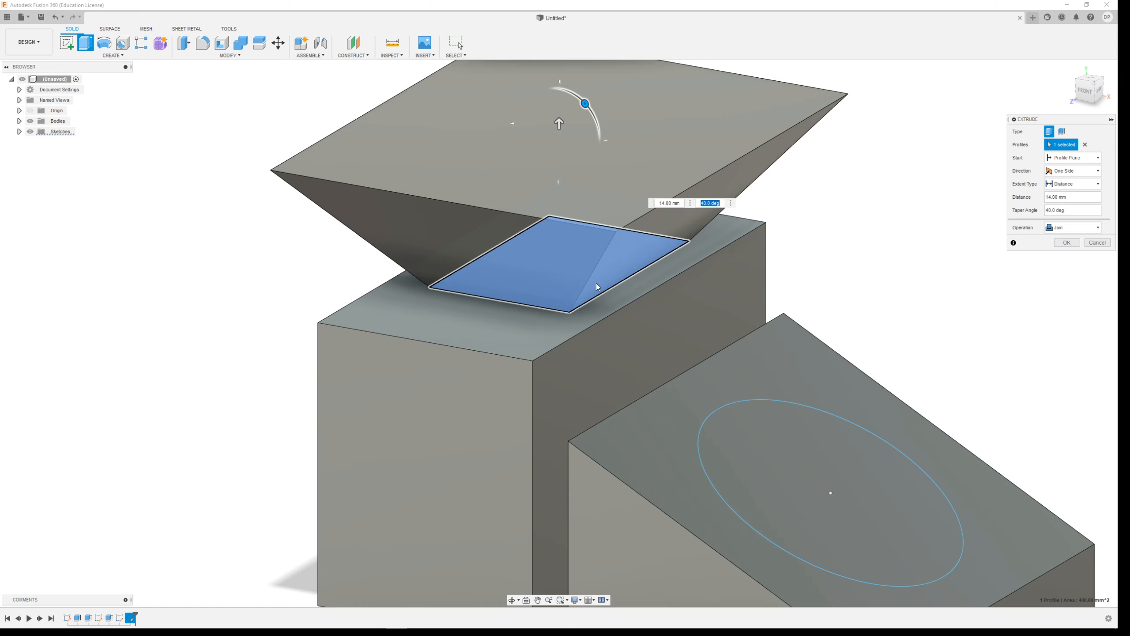
{"action": "scroll", "coordinate": [596, 282], "scroll_direction": "down", "scroll_amount": 4}
{"action": "left_click_drag", "start_coordinate": [552, 192], "coordinate": [575, 195]}
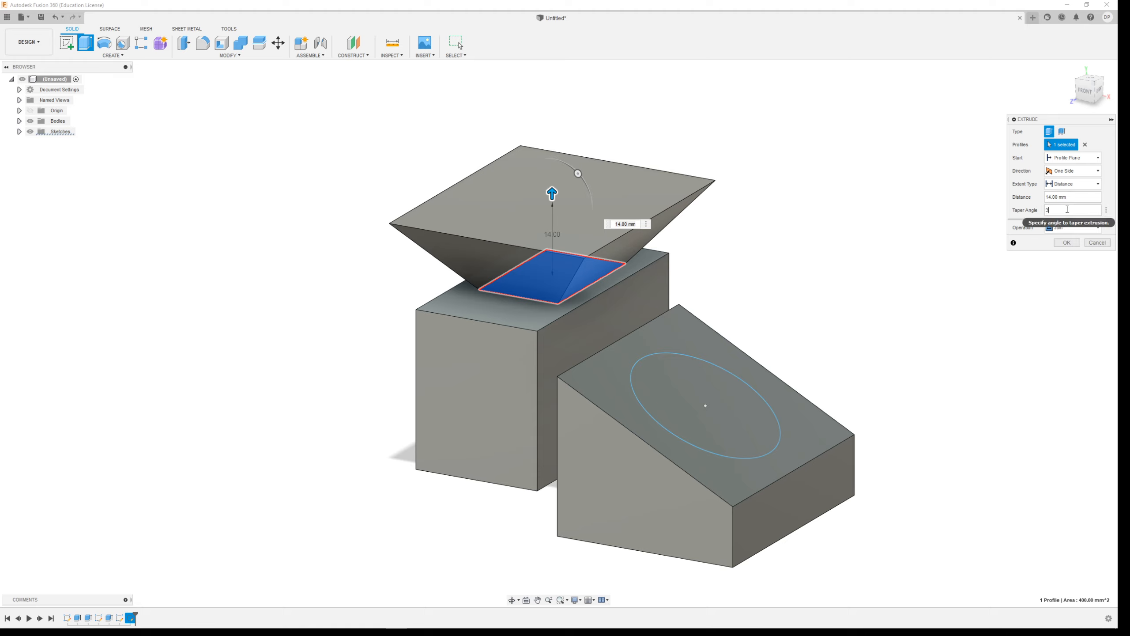
Try a 30 degree taper at 15 mm, and reverse it to -30 degrees with the extrusion shortened to 9 mm.
{"action": "type", "text": "0"}
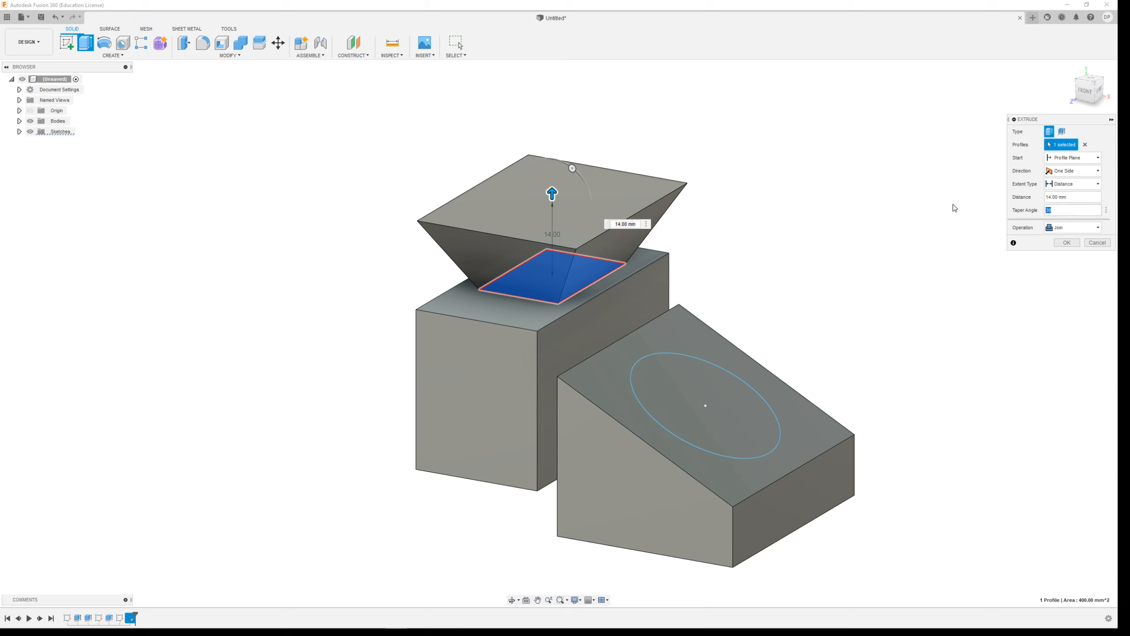
{"action": "left_click_drag", "start_coordinate": [561, 193], "coordinate": [561, 182]}
{"action": "left_click_drag", "start_coordinate": [1067, 211], "coordinate": [991, 208]}
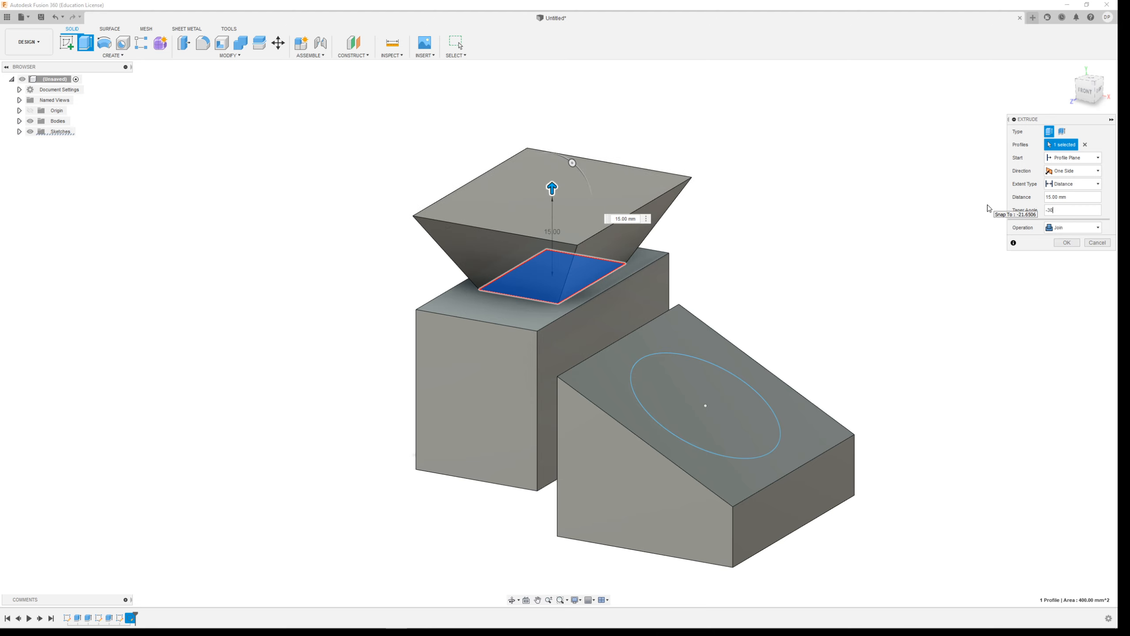
{"action": "type", "text": "-30"}
{"action": "key", "text": "Return"}
{"action": "left_click_drag", "start_coordinate": [552, 187], "coordinate": [553, 220]}
Examine the inward-tapered extrusion from the back and the front, and cancel the Extrude command.
{"action": "middle_click_drag", "start_coordinate": [649, 265], "coordinate": [776, 267], "text": "shift"}
{"action": "scroll", "coordinate": [821, 183], "scroll_direction": "up", "scroll_amount": 5}
{"action": "middle_click_drag", "start_coordinate": [742, 359], "coordinate": [663, 318], "text": "shift"}
{"action": "scroll", "coordinate": [665, 322], "scroll_direction": "down", "scroll_amount": 3}
{"action": "scroll", "coordinate": [828, 354], "scroll_direction": "up", "scroll_amount": 6}
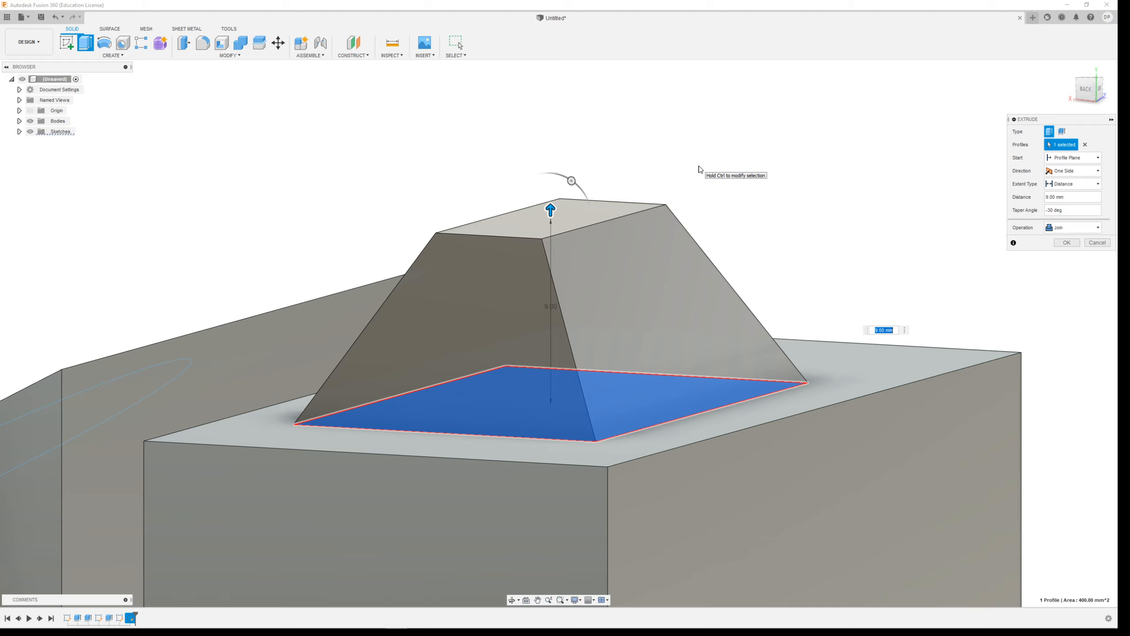
{"action": "middle_click_drag", "start_coordinate": [626, 265], "coordinate": [761, 283], "text": "shift"}
{"action": "middle_click_drag", "start_coordinate": [745, 337], "coordinate": [752, 311], "text": "shift"}
{"action": "scroll", "coordinate": [731, 398], "scroll_direction": "up", "scroll_amount": 2}
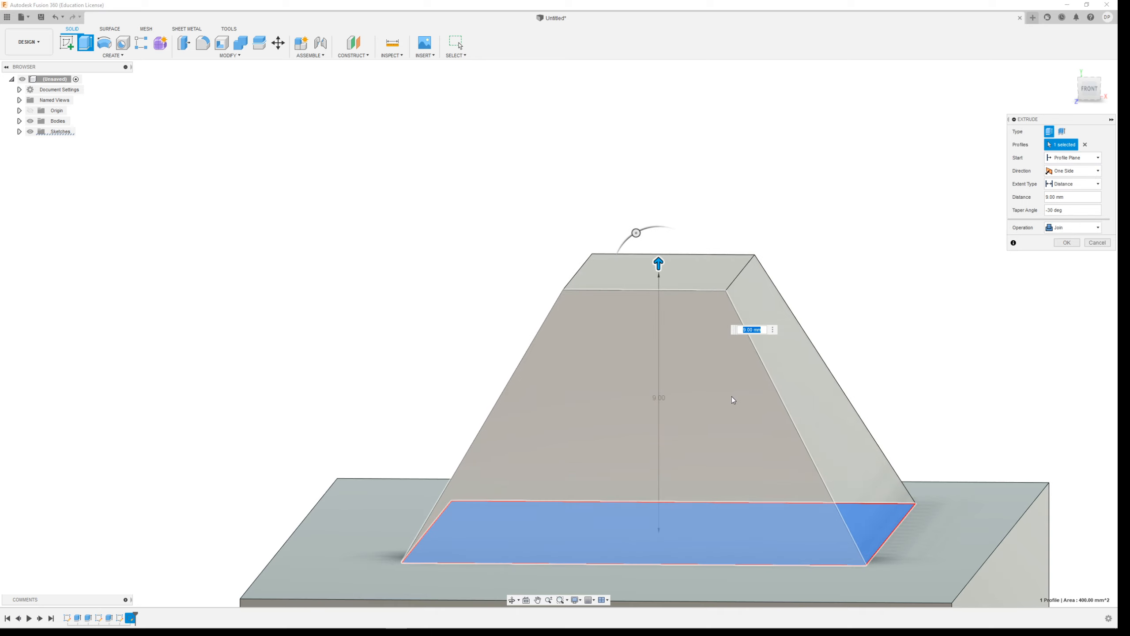
{"action": "scroll", "coordinate": [731, 398], "scroll_direction": "down", "scroll_amount": 4}
{"action": "left_click_drag", "start_coordinate": [672, 292], "coordinate": [669, 315]}
{"action": "middle_click_drag", "start_coordinate": [801, 224], "coordinate": [674, 250], "text": "shift"}
{"action": "scroll", "coordinate": [677, 254], "scroll_direction": "down", "scroll_amount": 6}
{"action": "key", "text": "Tab"}
{"action": "left_click", "coordinate": [1108, 240]}
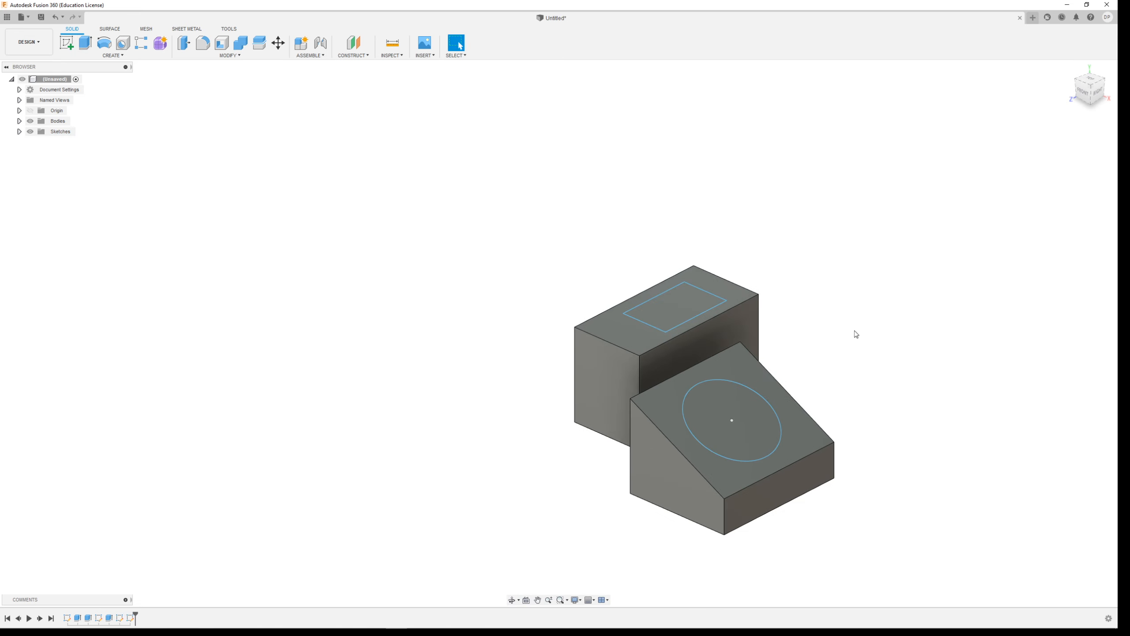
Delete the separate wedge-shaped body together with the circle sketch on its sloped face, accepting the removal of referenced features.
{"action": "middle_click_drag", "start_coordinate": [753, 481], "coordinate": [758, 369], "text": "shift"}
{"action": "left_click_drag", "start_coordinate": [690, 295], "coordinate": [908, 551]}
{"action": "key", "text": "Delete"}
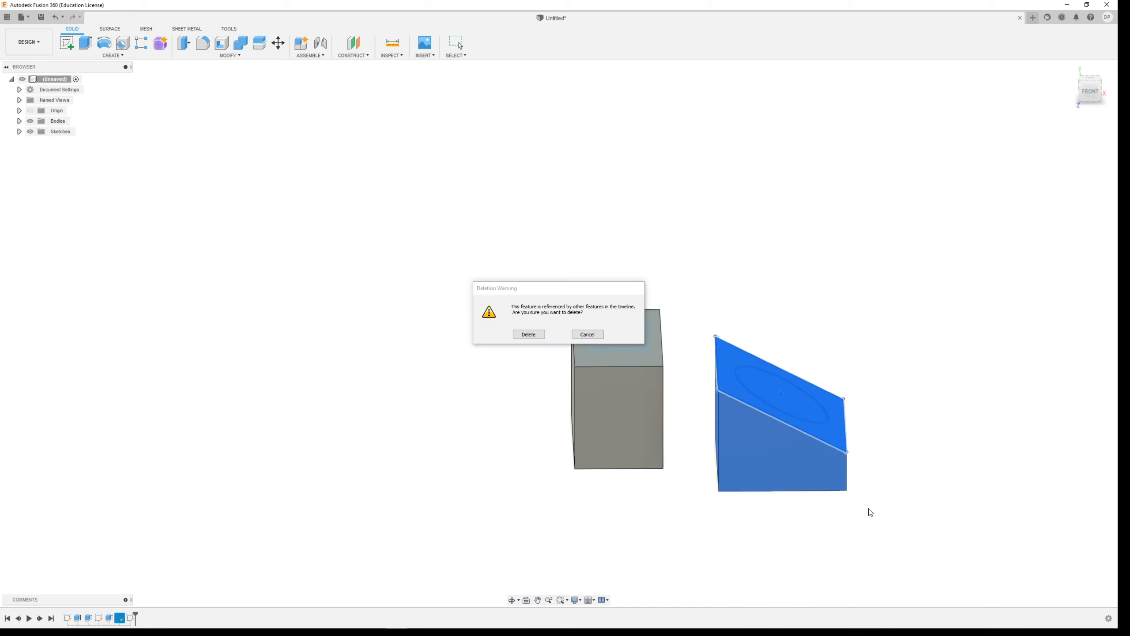
{"action": "left_click", "coordinate": [528, 335]}
Create an offset construction plane about 20 mm above the block's top face.
{"action": "middle_click_drag", "start_coordinate": [605, 293], "coordinate": [752, 395], "text": "shift"}
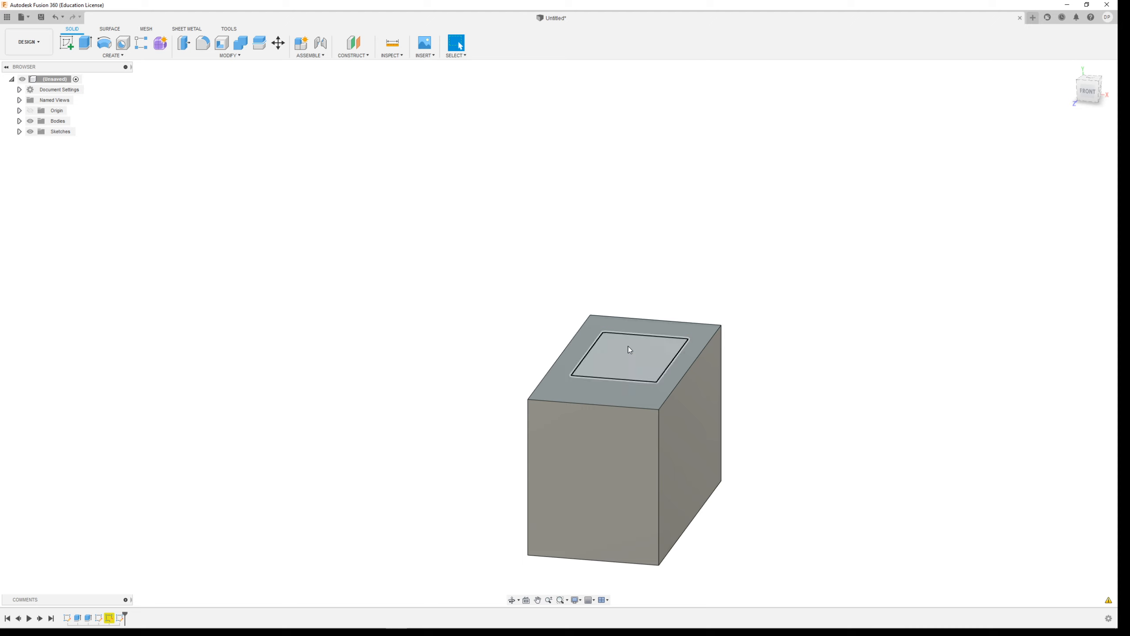
{"action": "left_click", "coordinate": [357, 55]}
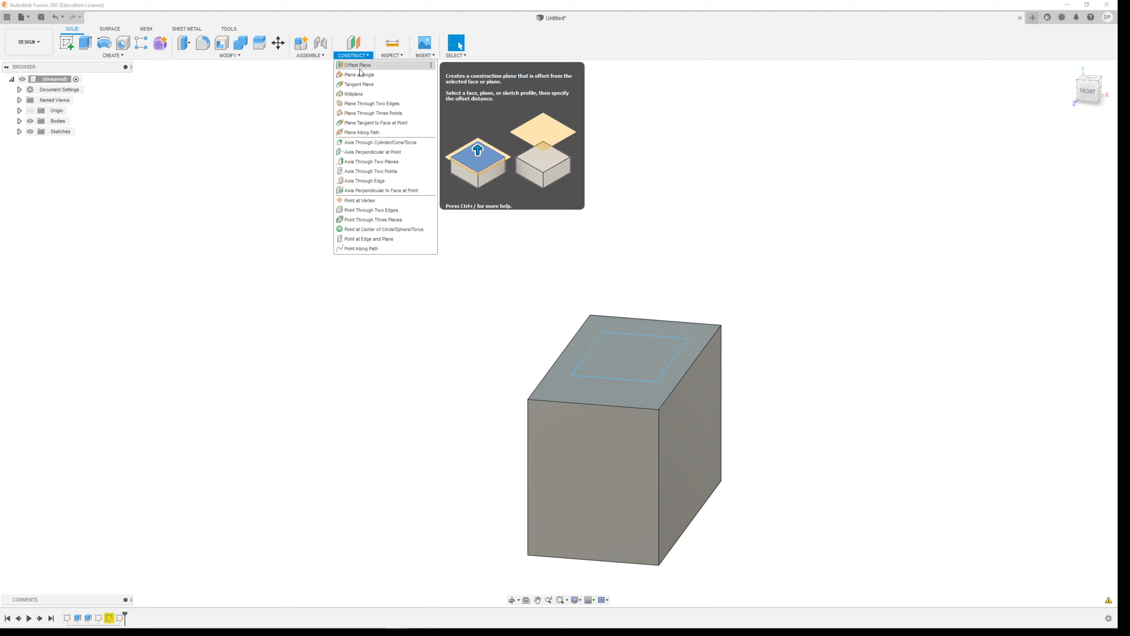
{"action": "left_click", "coordinate": [359, 65]}
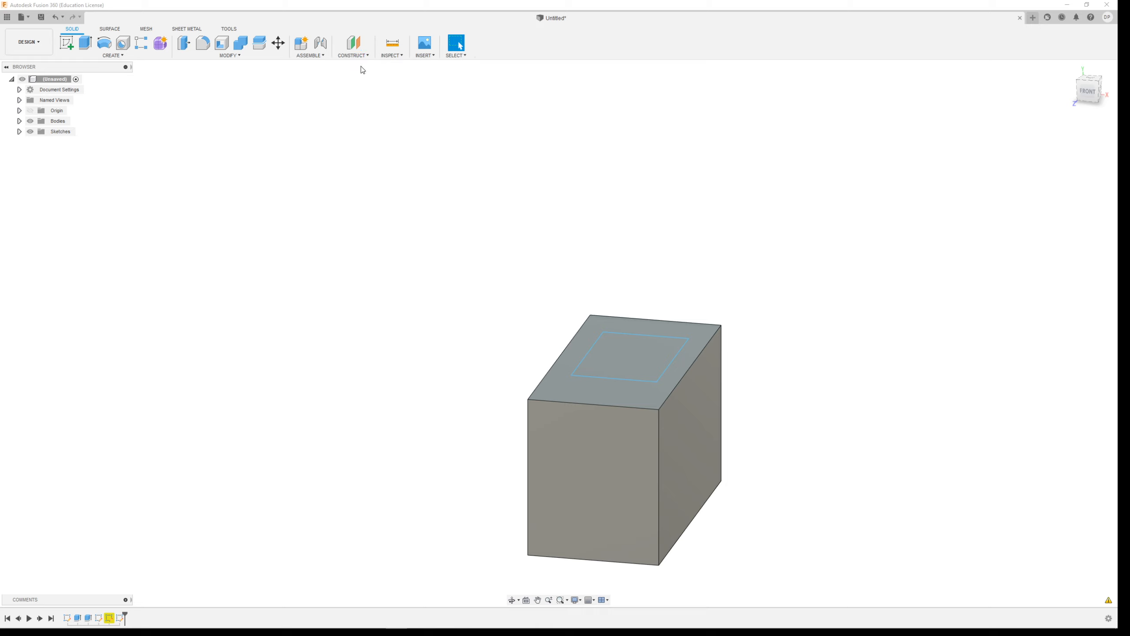
{"action": "left_click", "coordinate": [597, 392]}
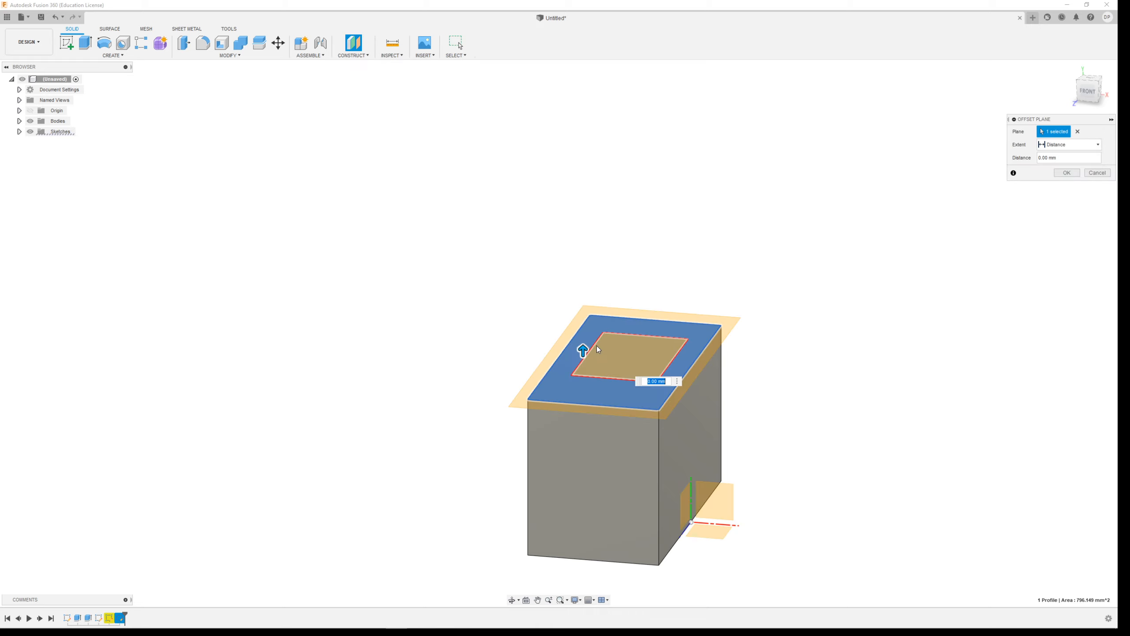
{"action": "middle_click_drag", "start_coordinate": [610, 371], "coordinate": [611, 357], "text": "shift"}
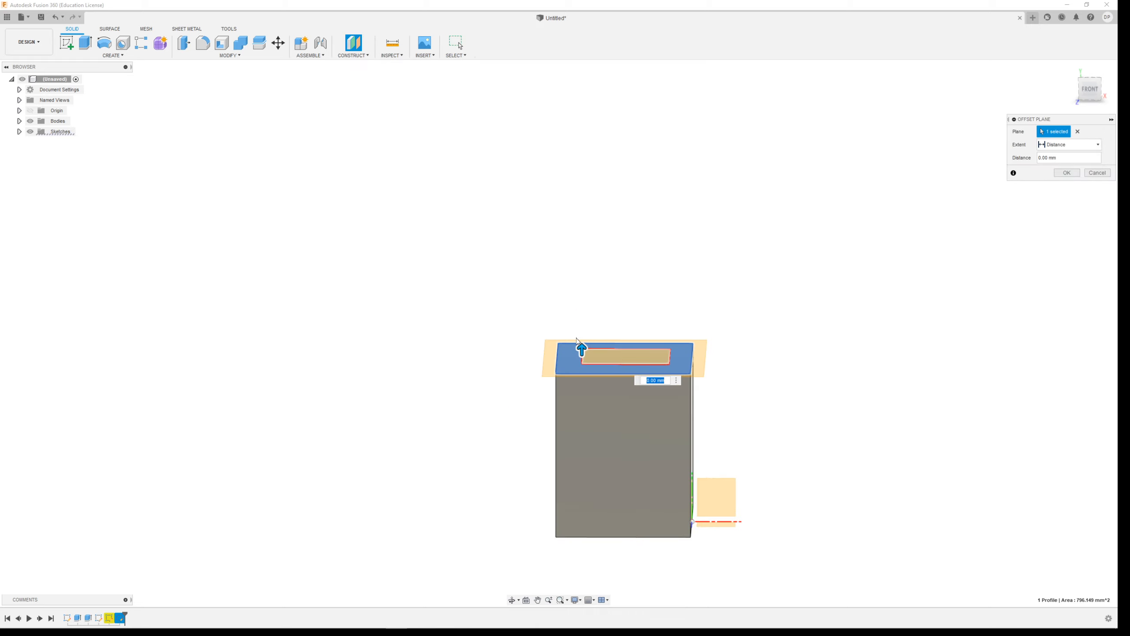
{"action": "left_click_drag", "start_coordinate": [580, 345], "coordinate": [573, 241]}
{"action": "left_click", "coordinate": [1067, 173]}
Measure the area of the rectangle profile on the block's top face and the lengths of its short and long sides.
{"action": "middle_click_drag", "start_coordinate": [777, 328], "coordinate": [727, 352], "text": "shift"}
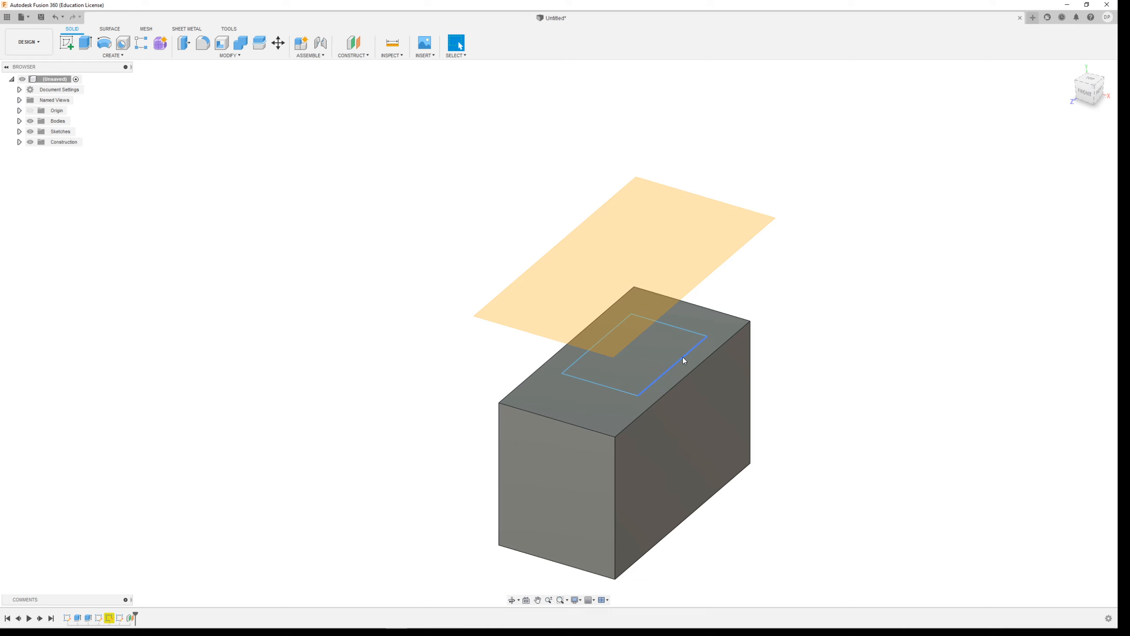
{"action": "left_click", "coordinate": [636, 363]}
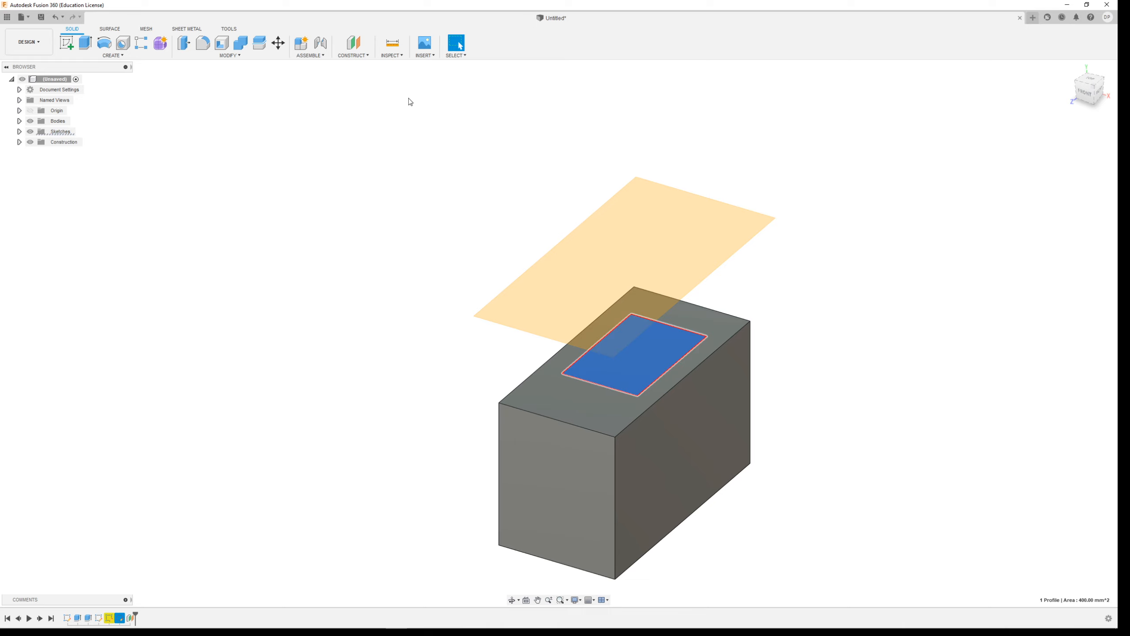
{"action": "left_click", "coordinate": [392, 45]}
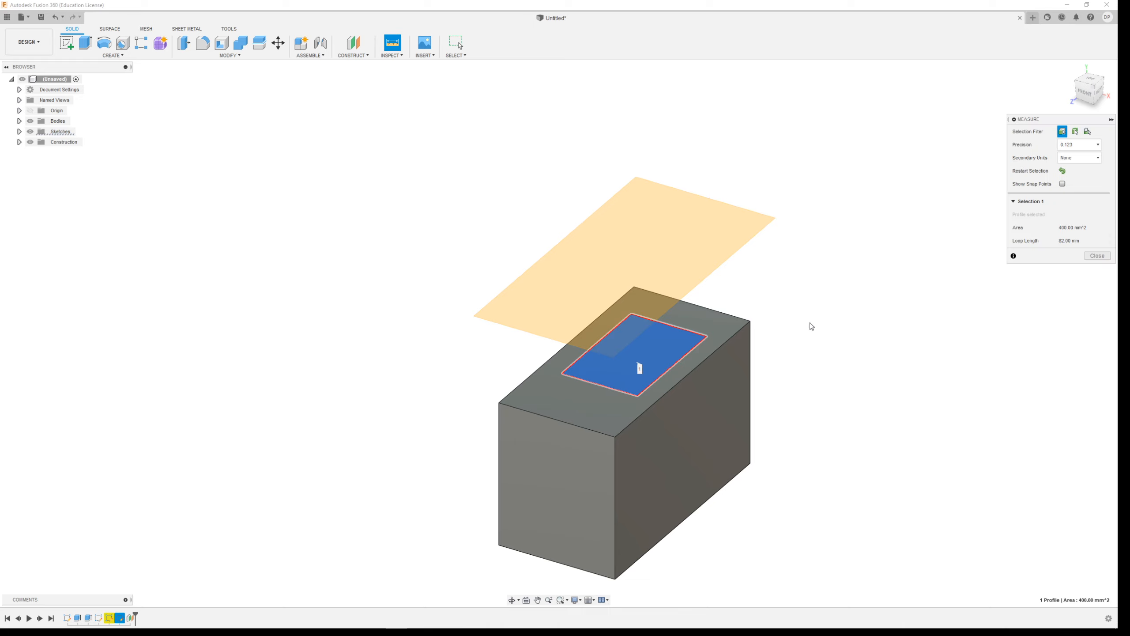
{"action": "key", "text": "Escape"}
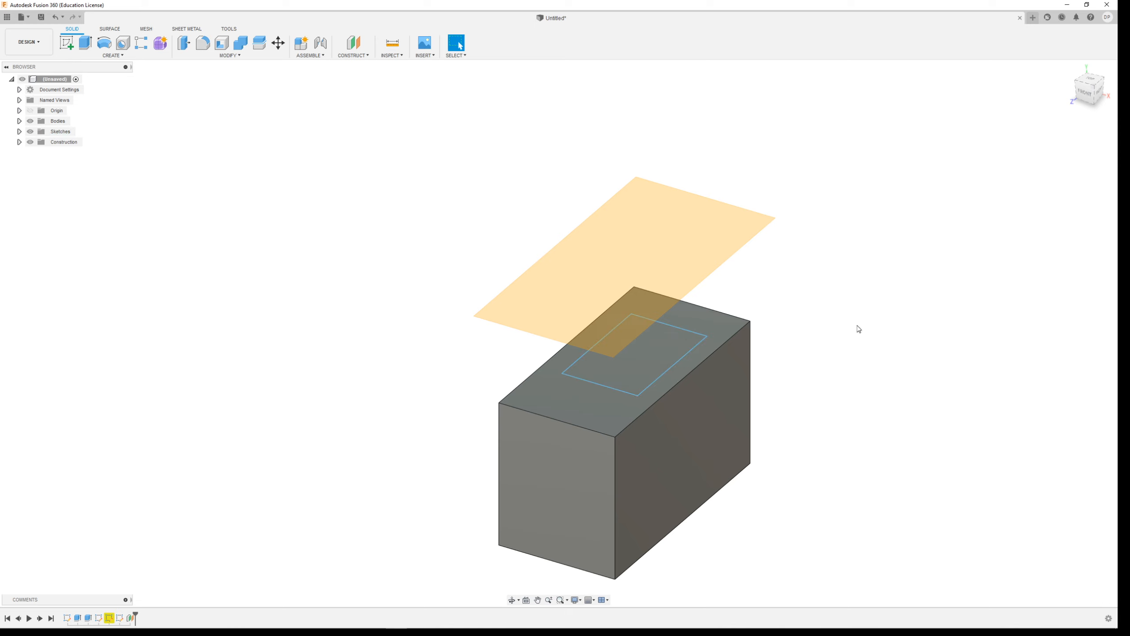
{"action": "left_click", "coordinate": [676, 328]}
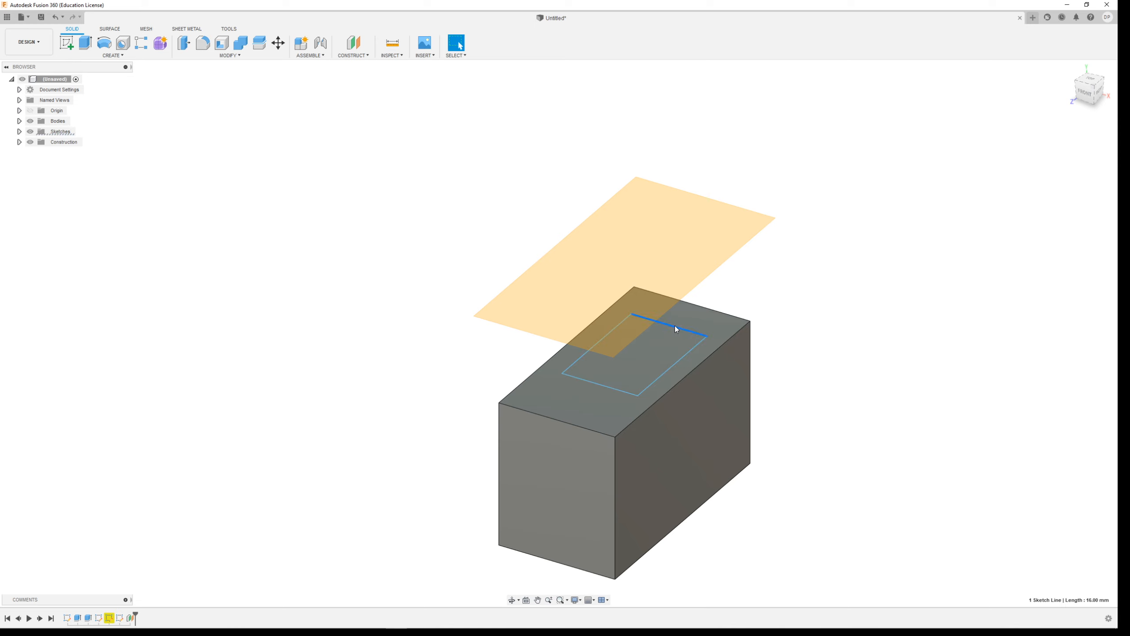
{"action": "left_click", "coordinate": [392, 44]}
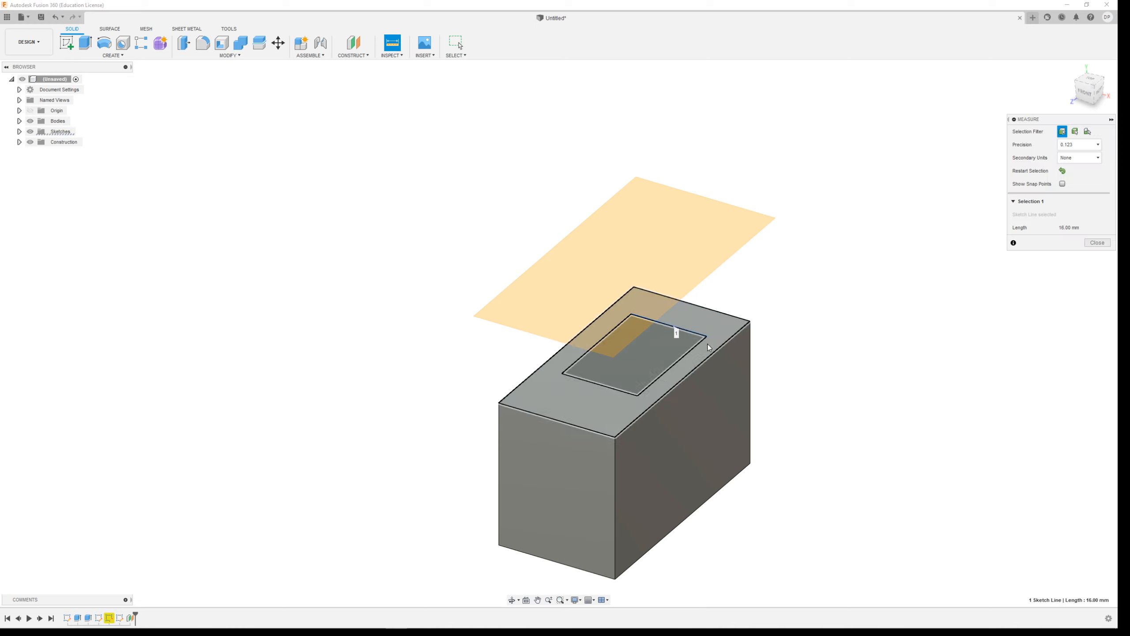
{"action": "left_click", "coordinate": [687, 354]}
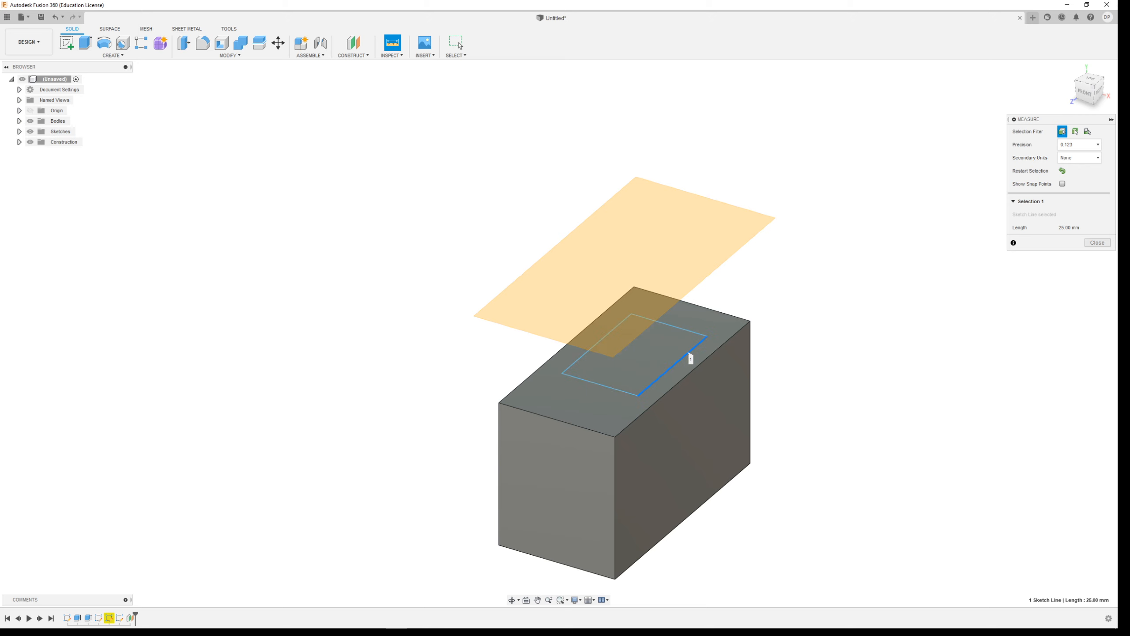
{"action": "key", "text": "Escape"}
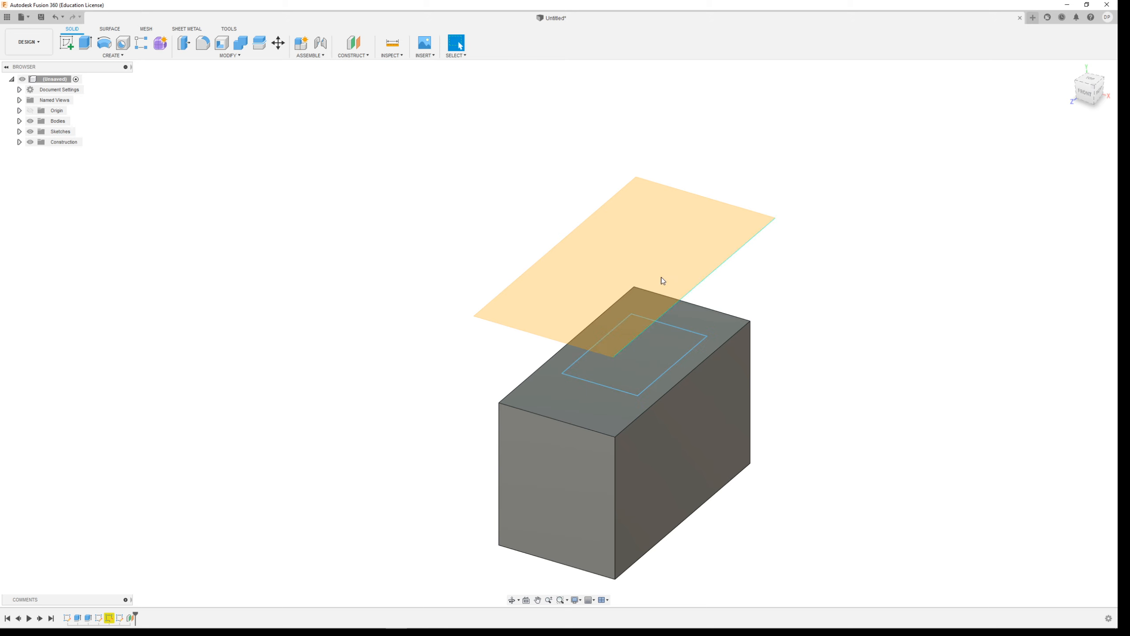
Start a sketch on the offset plane and draw a rectangle about 22 x 27 mm beside the block's outline.
{"action": "left_click", "coordinate": [67, 43]}
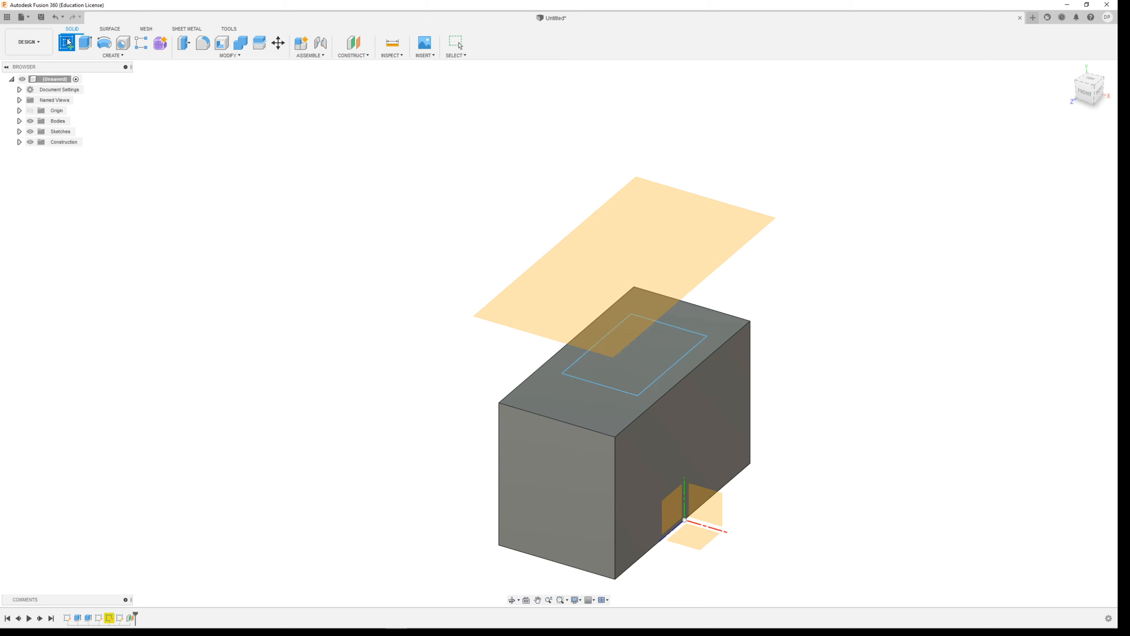
{"action": "left_click", "coordinate": [678, 202]}
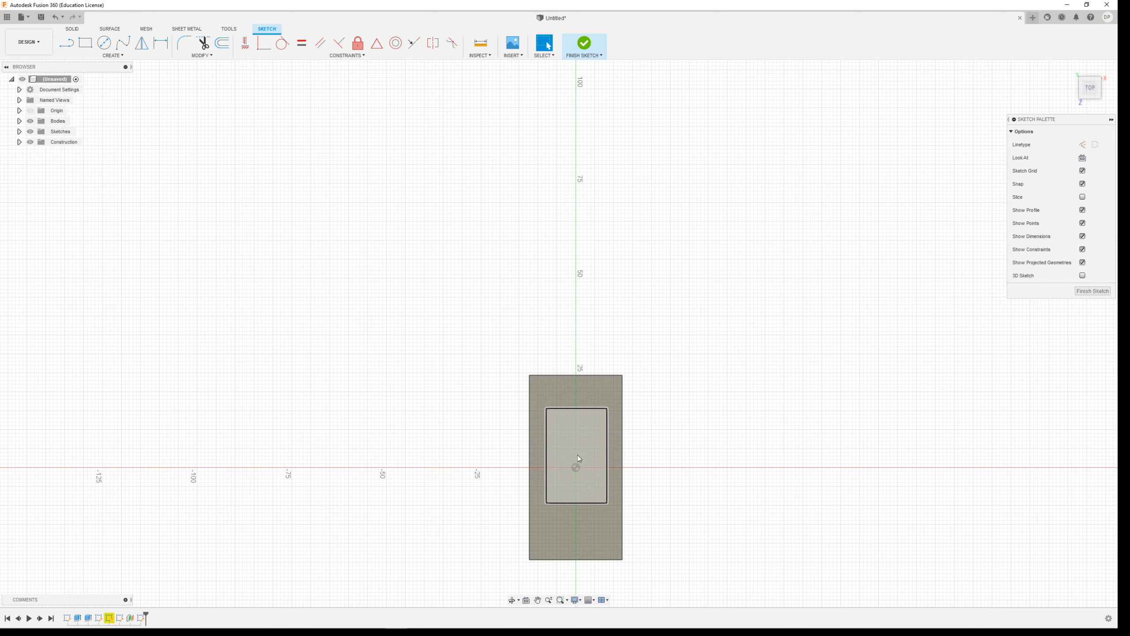
{"action": "left_click", "coordinate": [90, 49]}
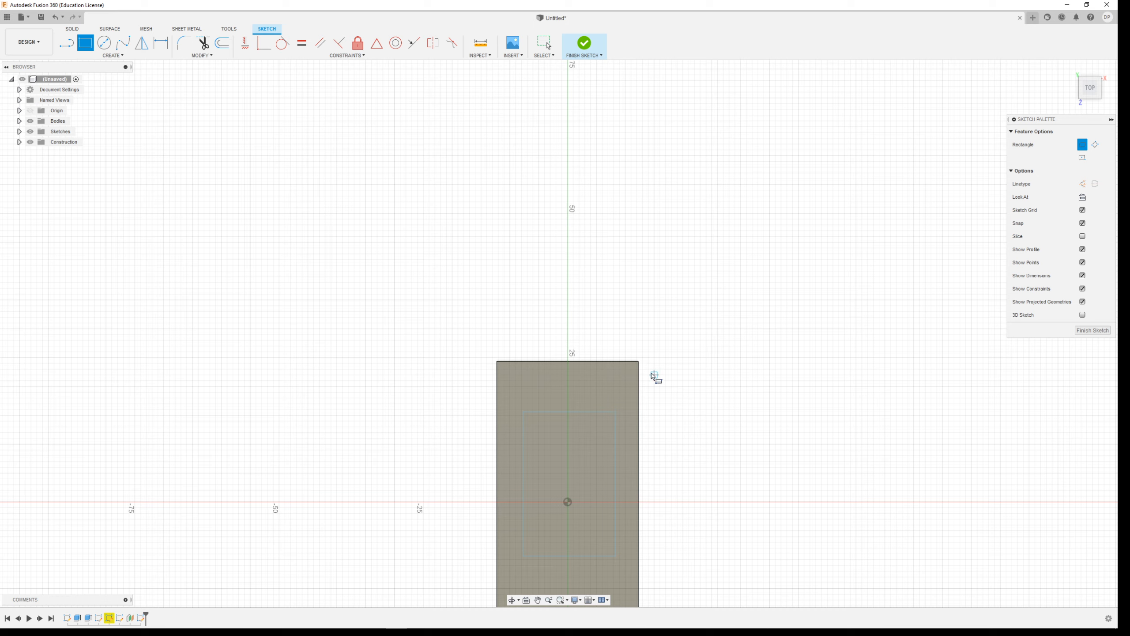
{"action": "left_click", "coordinate": [648, 375]}
{"action": "left_click", "coordinate": [776, 530]}
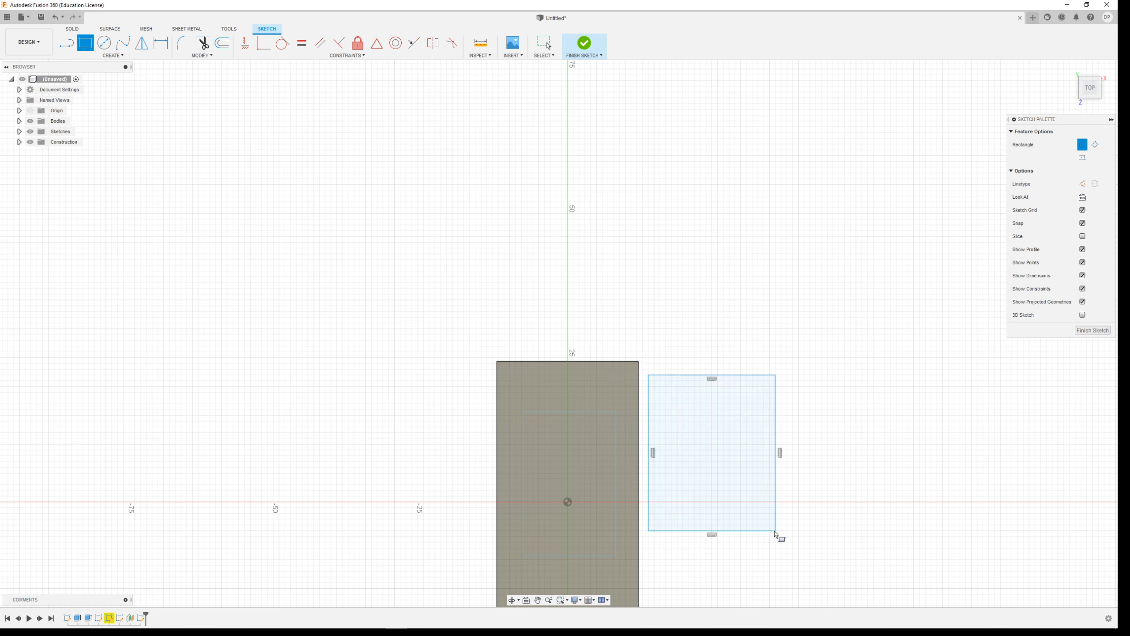
Dimension the rectangle to 16 mm wide and 25 mm long, and finish the sketch.
{"action": "left_click", "coordinate": [161, 43]}
{"action": "left_click", "coordinate": [749, 376]}
{"action": "left_click", "coordinate": [734, 320]}
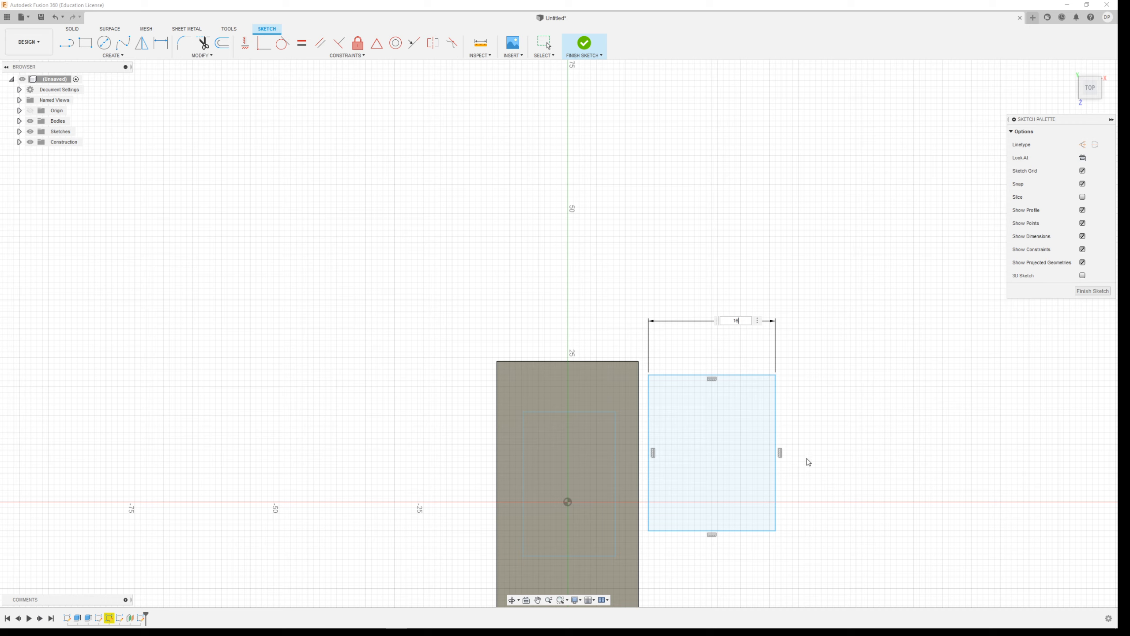
{"action": "key", "text": "Return"}
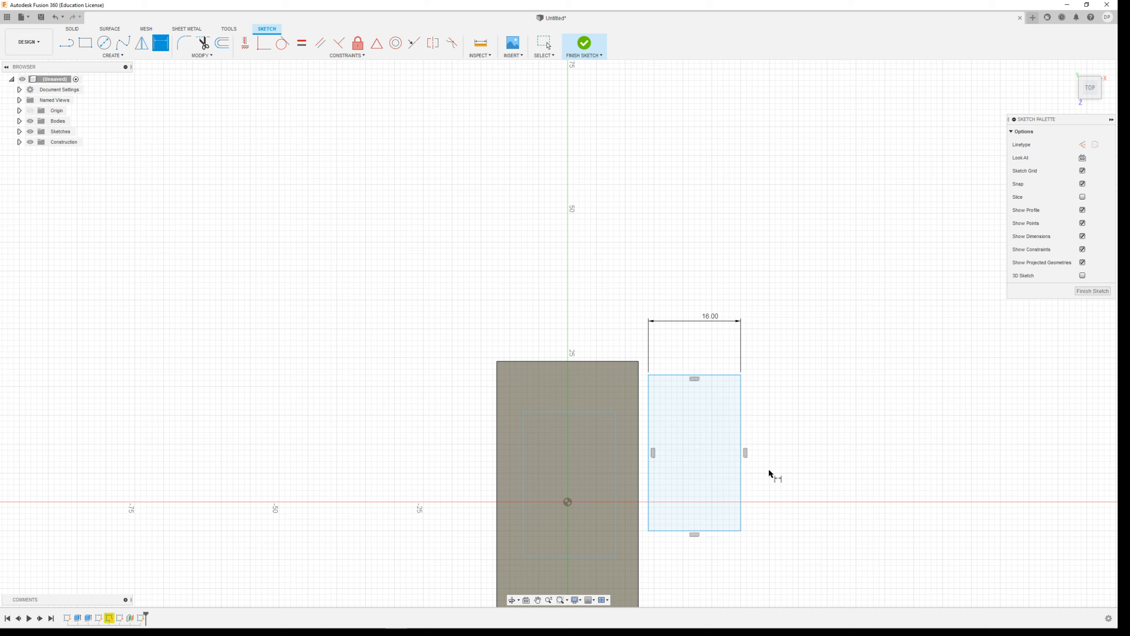
{"action": "left_click", "coordinate": [740, 462]}
{"action": "left_click", "coordinate": [800, 459]}
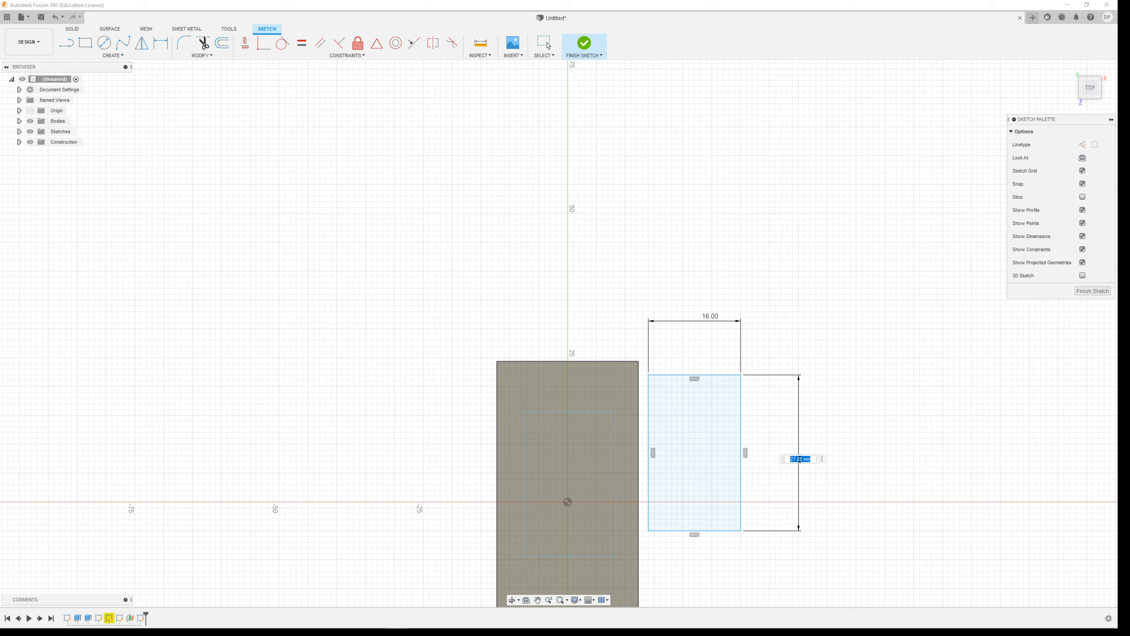
{"action": "type", "text": "25"}
{"action": "key", "text": "Return"}
{"action": "scroll", "coordinate": [759, 192], "scroll_direction": "down", "scroll_amount": 3}
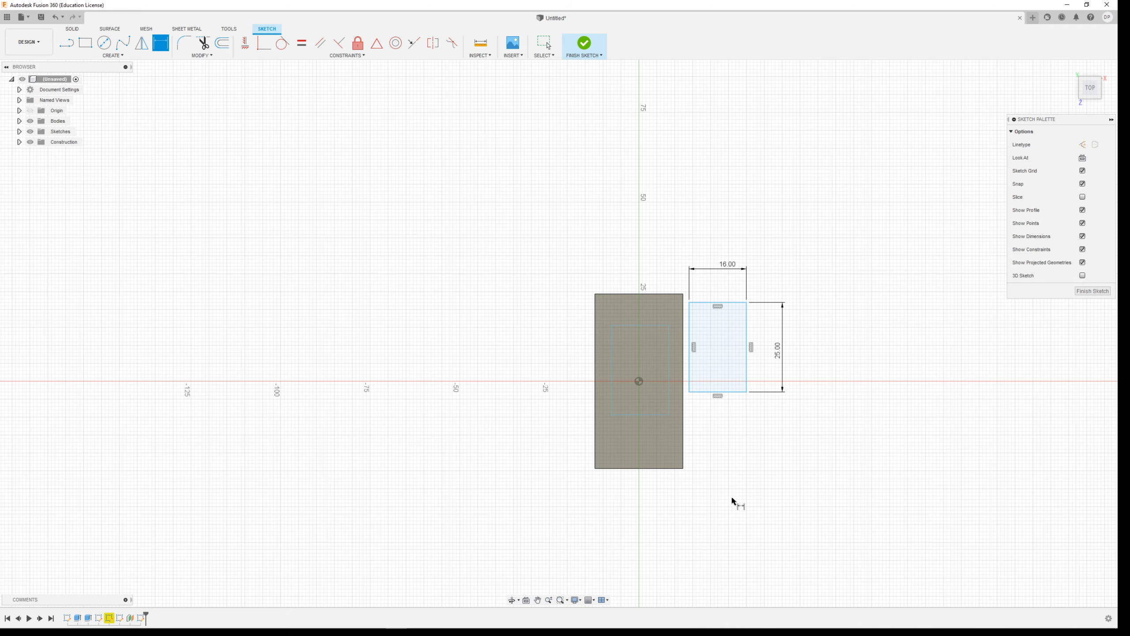
{"action": "scroll", "coordinate": [735, 500], "scroll_direction": "up", "scroll_amount": 4}
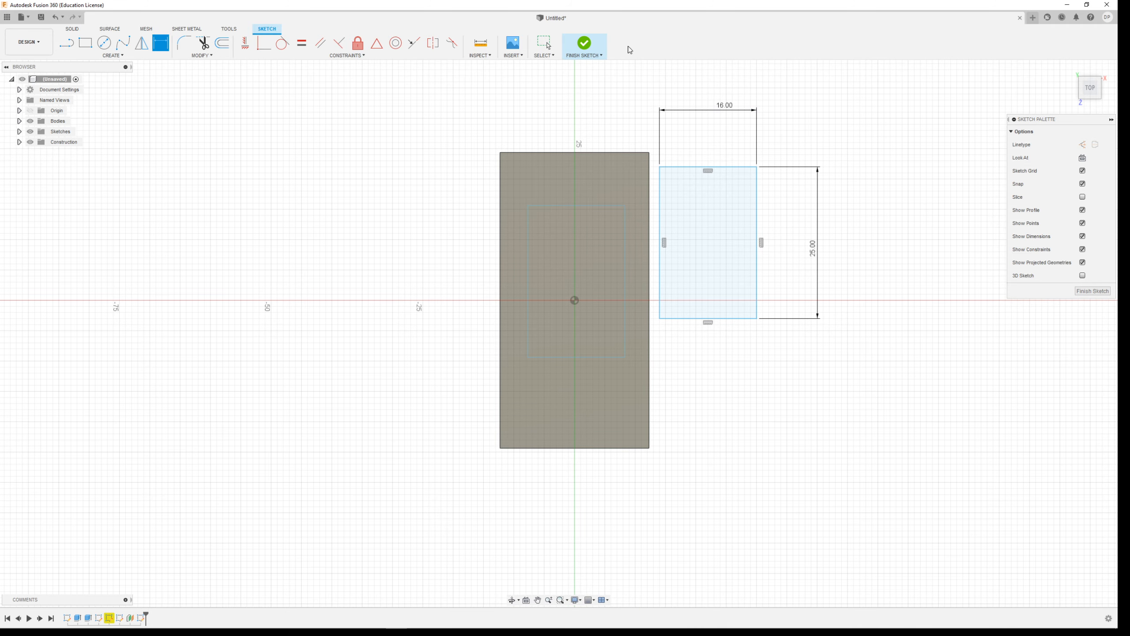
{"action": "left_click", "coordinate": [593, 52]}
Try lofting from the rectangle on the block's top face to the rectangle on the offset plane, joined to the block.
{"action": "middle_click_drag", "start_coordinate": [669, 335], "coordinate": [655, 267], "text": "shift"}
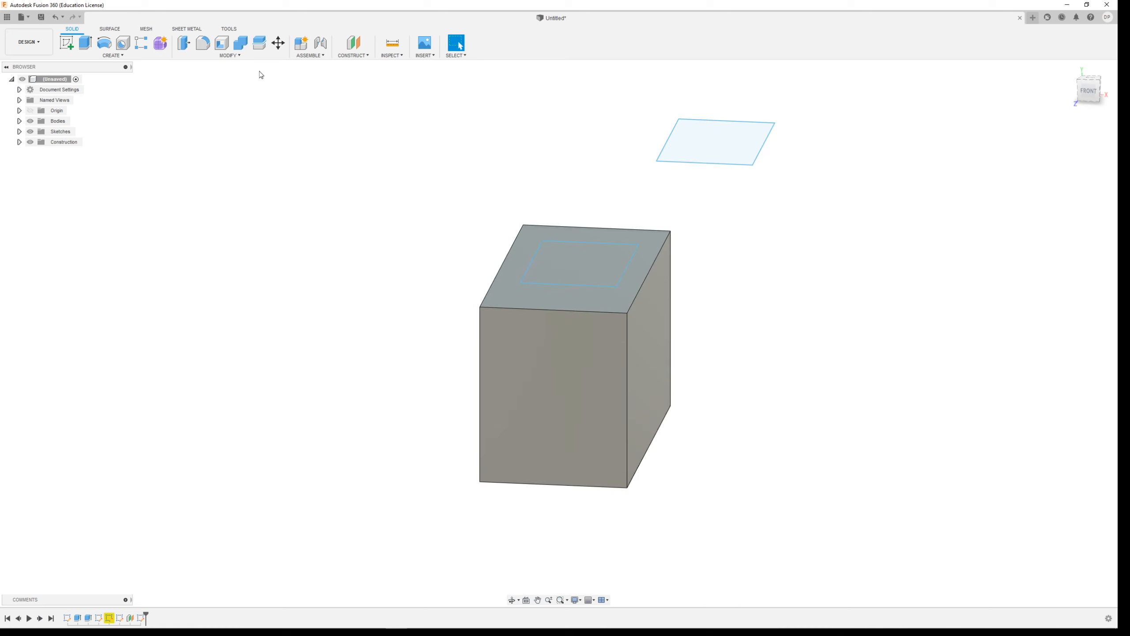
{"action": "left_click", "coordinate": [103, 55]}
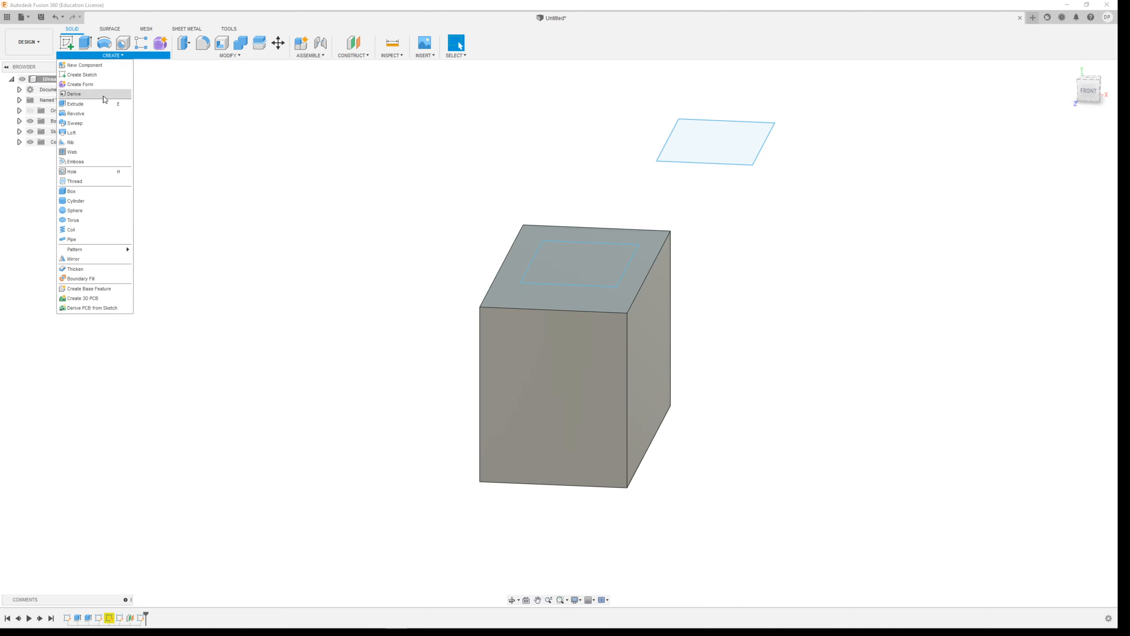
{"action": "left_click", "coordinate": [90, 132]}
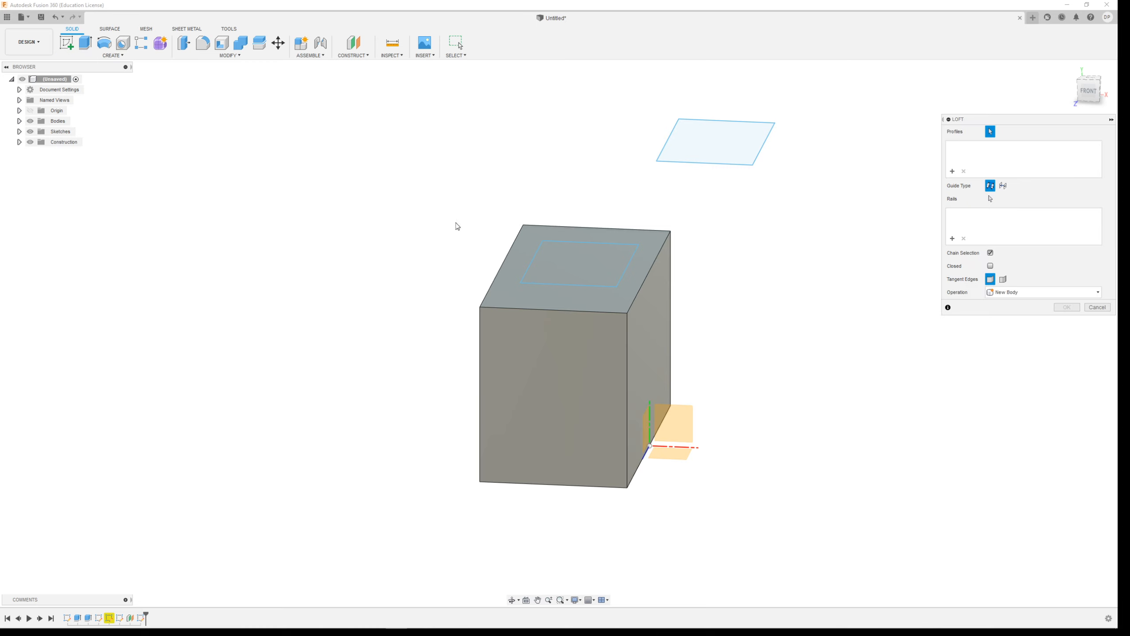
{"action": "left_click", "coordinate": [568, 254]}
{"action": "left_click", "coordinate": [726, 150]}
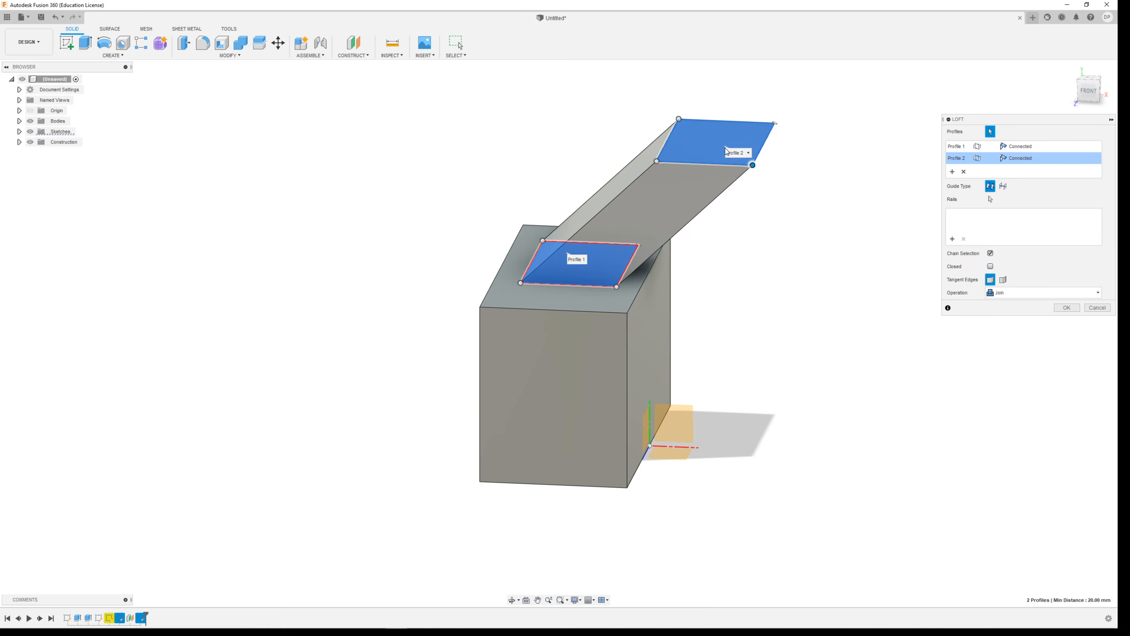
{"action": "mouse_move", "coordinate": [754, 290]}
{"action": "middle_mouse_down", "text": "shift"}
{"action": "mouse_move", "coordinate": [739, 248]}
{"action": "mouse_move", "coordinate": [589, 272]}
{"action": "mouse_move", "coordinate": [722, 271]}
{"action": "mouse_move", "coordinate": [760, 301]}
{"action": "mouse_move", "coordinate": [807, 257]}
{"action": "mouse_move", "coordinate": [792, 277]}
{"action": "mouse_move", "coordinate": [719, 222]}
{"action": "mouse_move", "coordinate": [667, 273]}
{"action": "mouse_move", "coordinate": [739, 287]}
{"action": "middle_mouse_up", "text": "shift"}
{"action": "scroll", "coordinate": [735, 283], "scroll_direction": "up", "scroll_amount": 5}
{"action": "left_click", "coordinate": [1066, 307]}
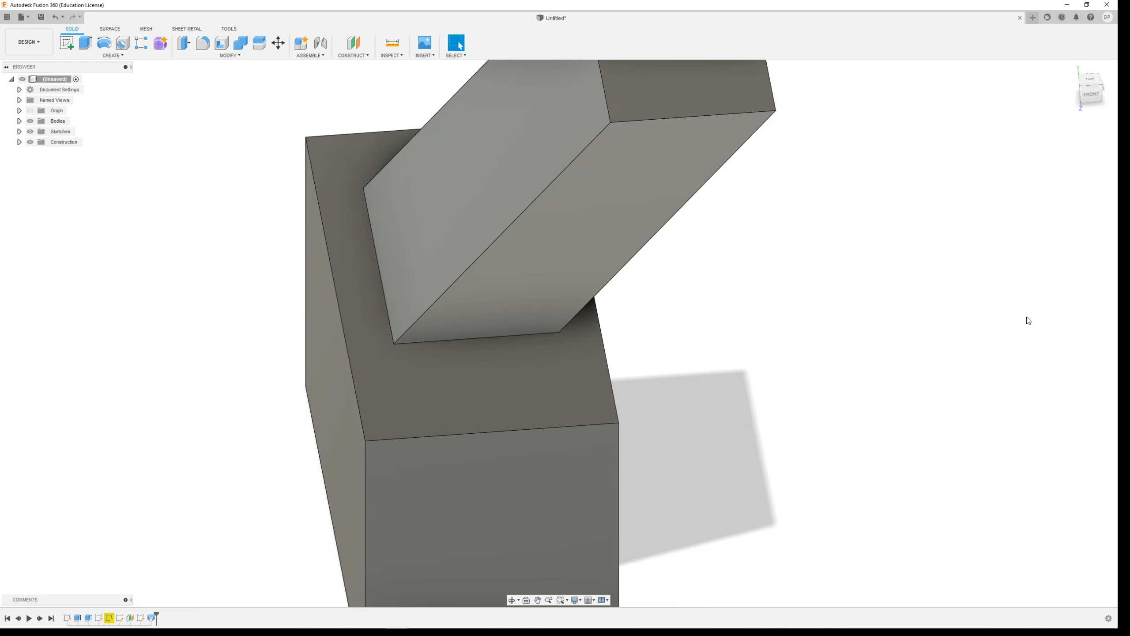
Examine the slanted loft from the front and side, and undo it.
{"action": "middle_click_drag", "start_coordinate": [739, 366], "coordinate": [698, 425], "text": "shift"}
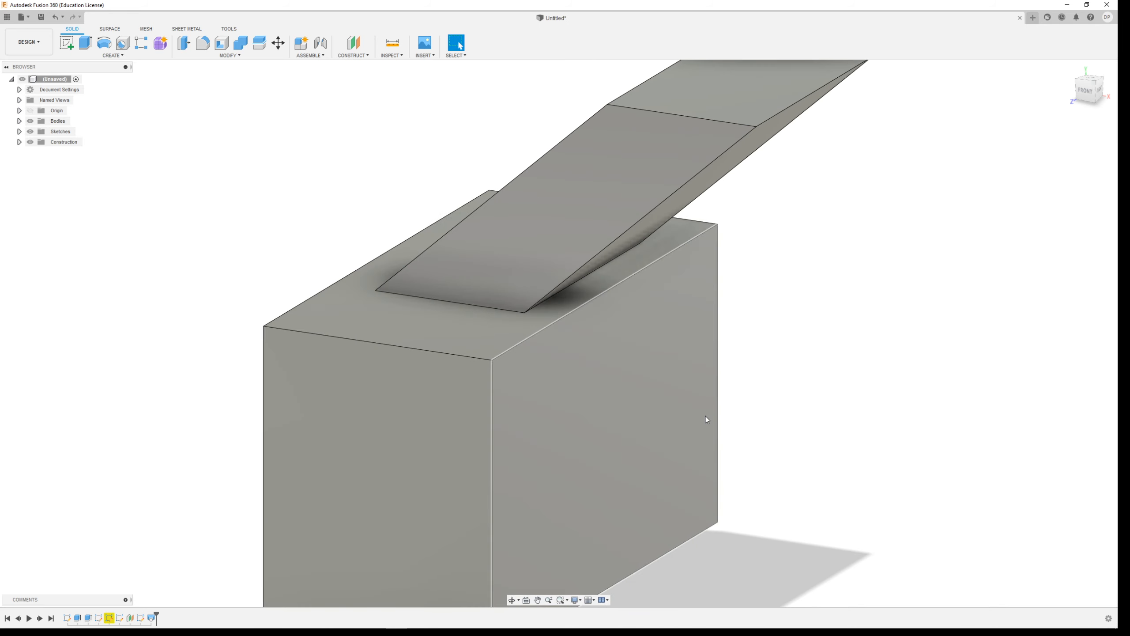
{"action": "scroll", "coordinate": [730, 385], "scroll_direction": "up", "scroll_amount": 1}
{"action": "scroll", "coordinate": [732, 389], "scroll_direction": "down", "scroll_amount": 3}
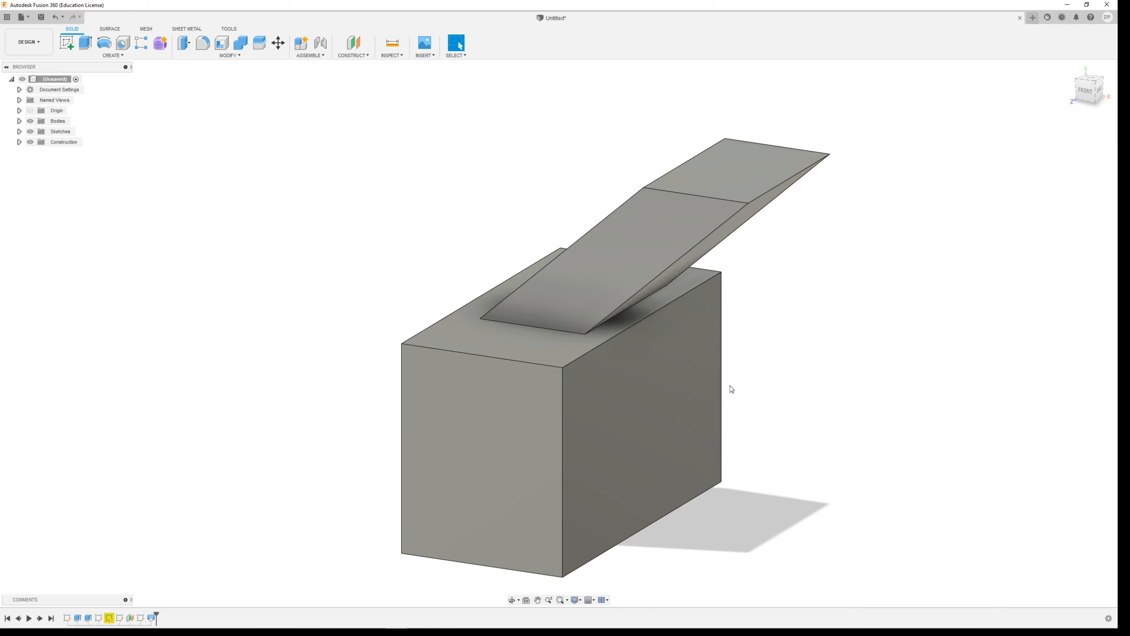
{"action": "key", "text": "ctrl+z"}
Rotate the offset-plane rectangle by -40 degrees about its Z axis using Move/Copy.
{"action": "left_click", "coordinate": [742, 179]}
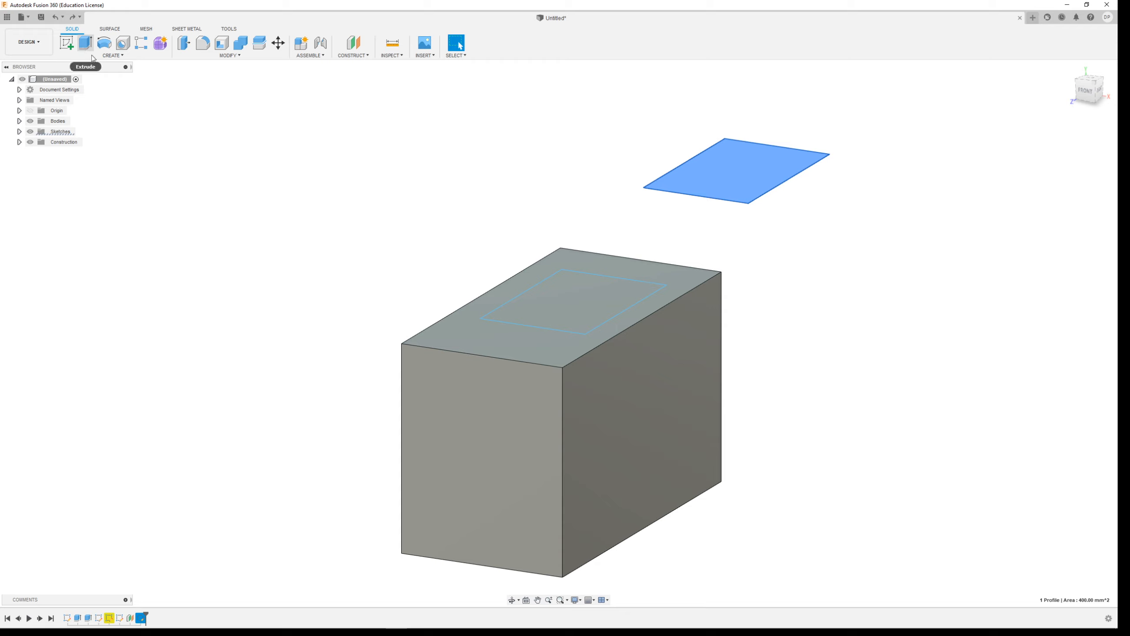
{"action": "double_click", "coordinate": [141, 618]}
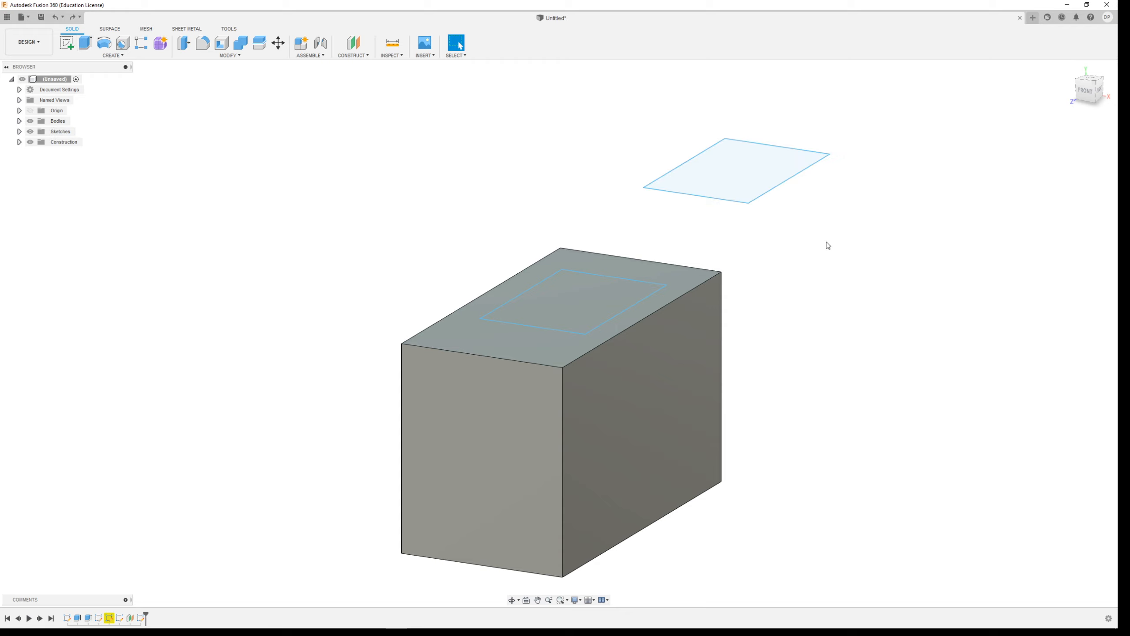
{"action": "mouse_move", "coordinate": [622, 102]}
{"action": "left_mouse_down"}
{"action": "mouse_move", "coordinate": [888, 240]}
{"action": "mouse_move", "coordinate": [870, 231]}
{"action": "left_mouse_up"}
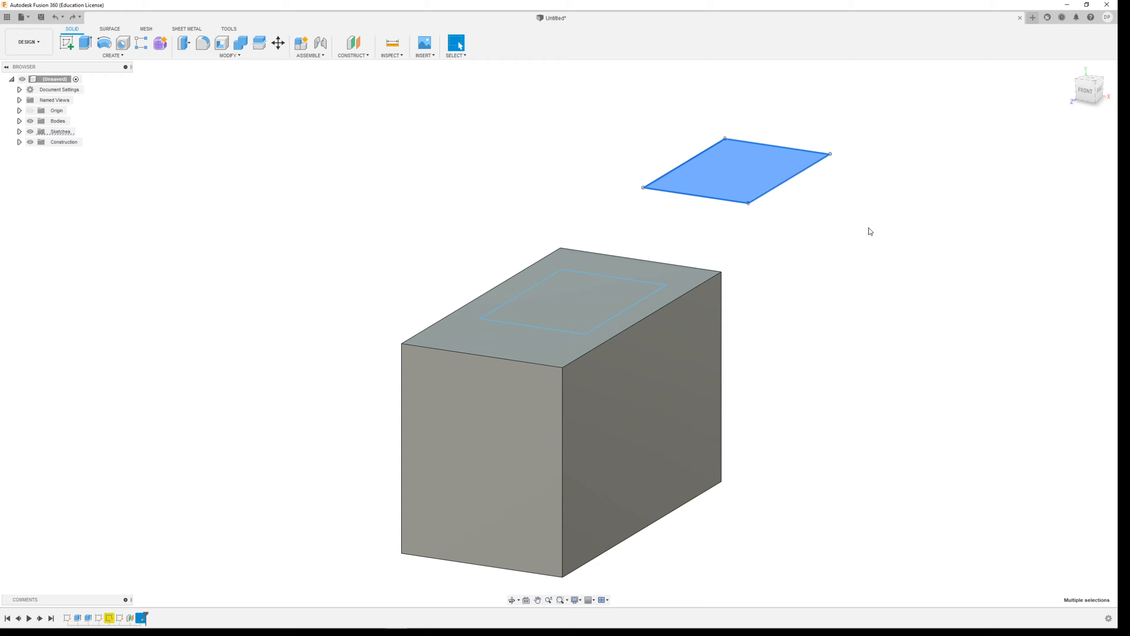
{"action": "left_click", "coordinate": [281, 44]}
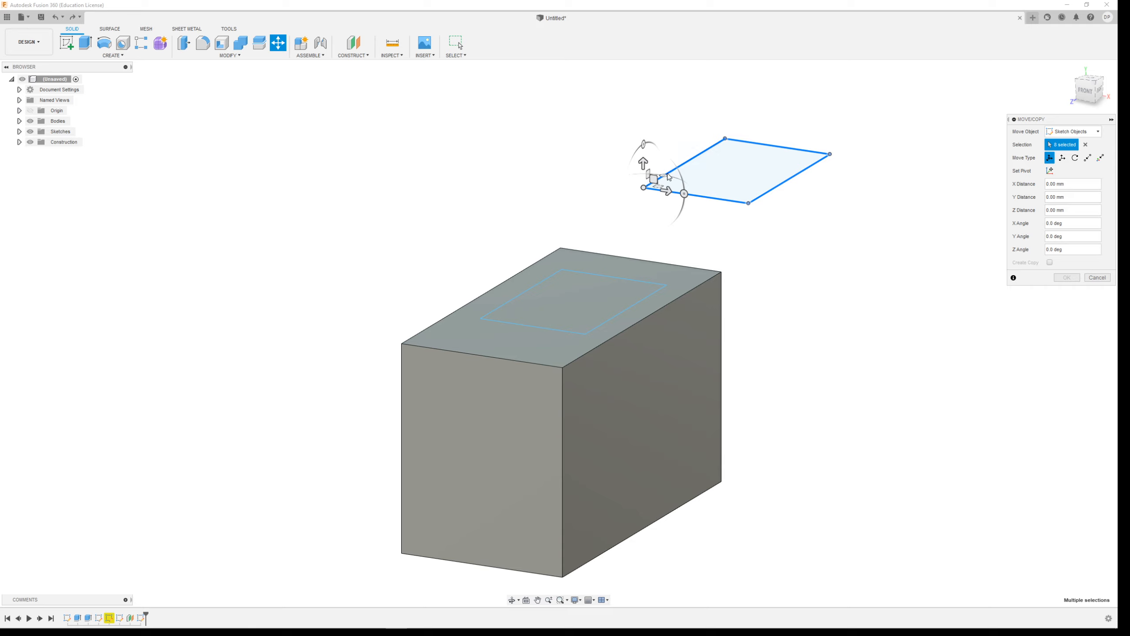
{"action": "left_click_drag", "start_coordinate": [666, 174], "coordinate": [681, 183]}
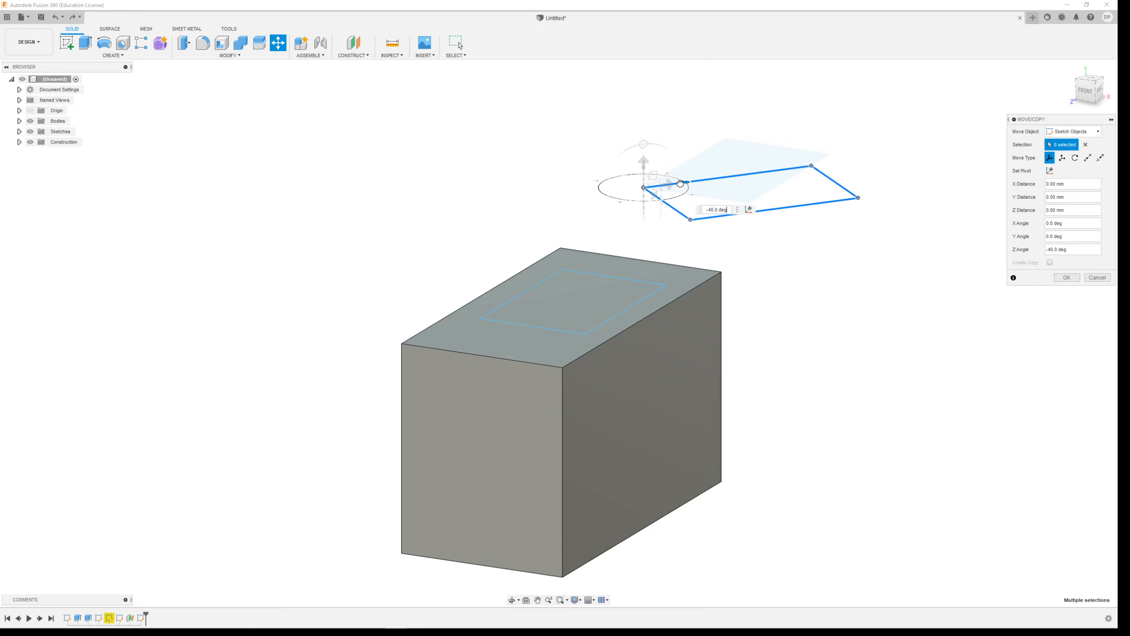
{"action": "left_click", "coordinate": [1068, 278]}
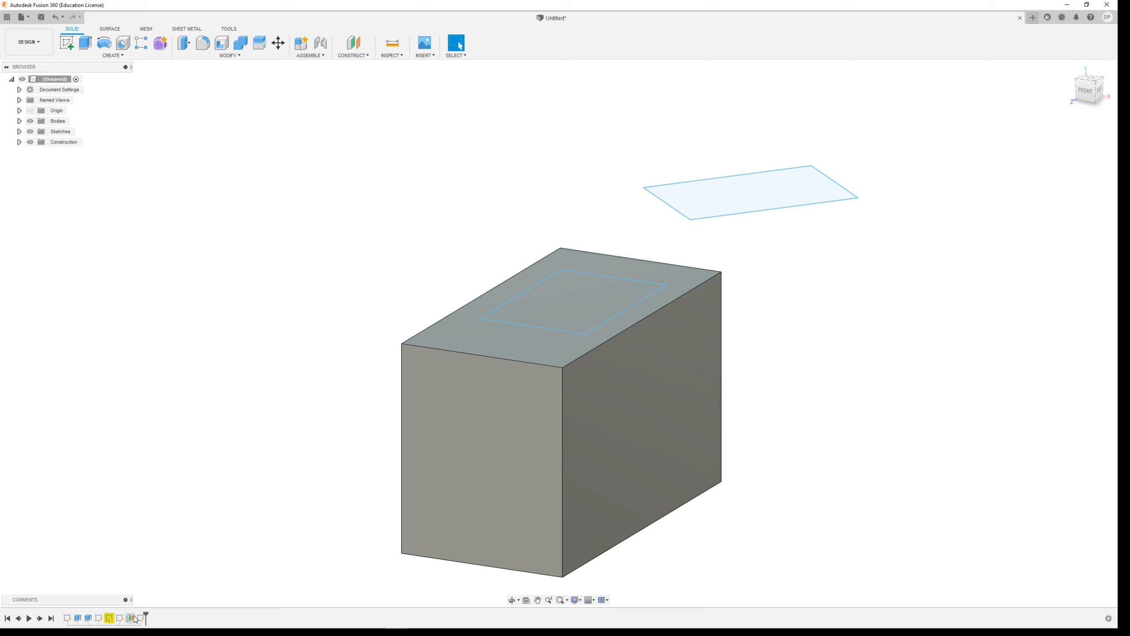
Try lofting from the rectangle on the block's top face to the rotated rectangle on the offset plane.
{"action": "left_click", "coordinate": [90, 57]}
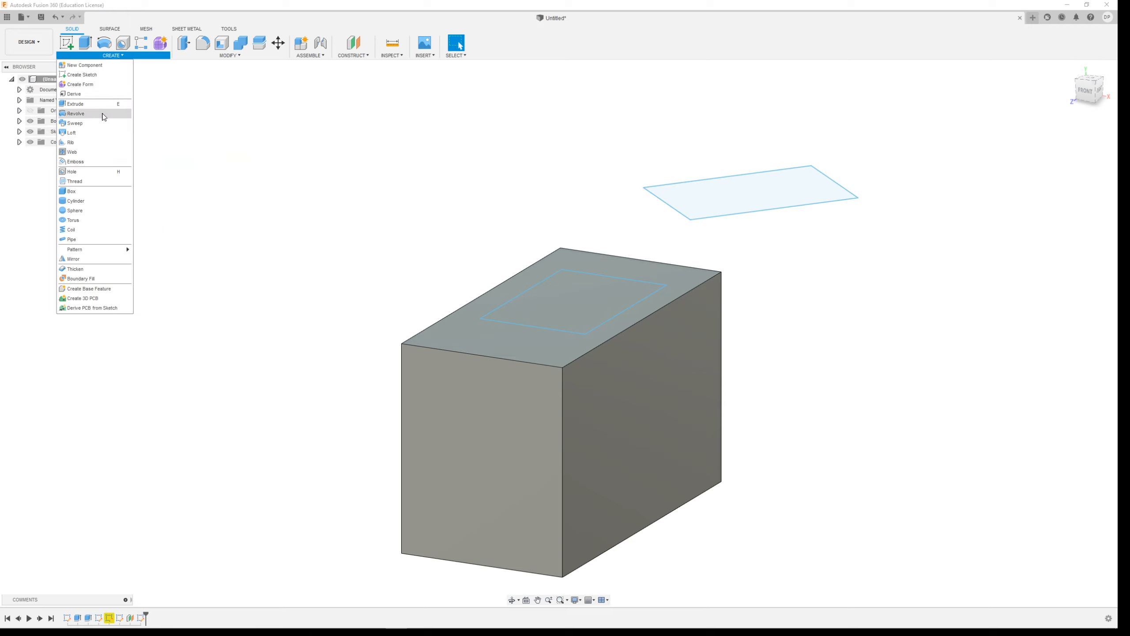
{"action": "left_click", "coordinate": [92, 132]}
{"action": "left_click", "coordinate": [583, 303]}
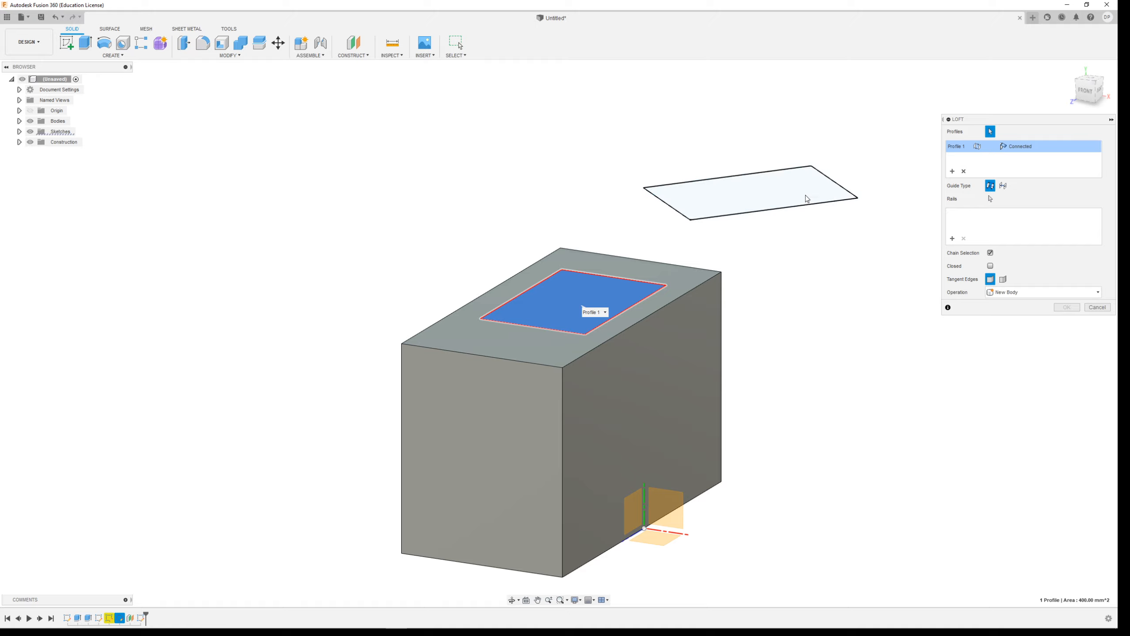
{"action": "left_click", "coordinate": [806, 195]}
{"action": "middle_click_drag", "start_coordinate": [844, 344], "coordinate": [884, 471], "text": "shift"}
{"action": "left_click", "coordinate": [1077, 311]}
Examine the twisted loft from behind and the side, and undo the loft and the rectangle's rotation.
{"action": "middle_click_drag", "start_coordinate": [821, 409], "coordinate": [944, 400], "text": "shift"}
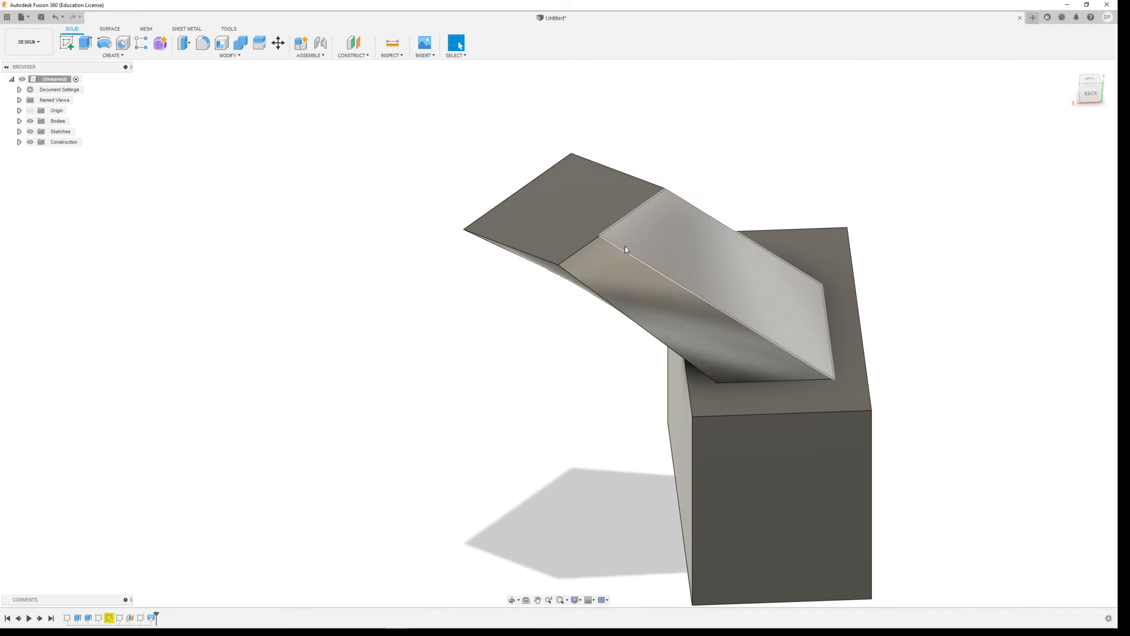
{"action": "mouse_move", "coordinate": [510, 363]}
{"action": "middle_mouse_down", "text": "shift"}
{"action": "mouse_move", "coordinate": [575, 351]}
{"action": "mouse_move", "coordinate": [587, 361]}
{"action": "mouse_move", "coordinate": [585, 351]}
{"action": "mouse_move", "coordinate": [713, 374]}
{"action": "mouse_move", "coordinate": [689, 376]}
{"action": "mouse_move", "coordinate": [724, 328]}
{"action": "mouse_move", "coordinate": [661, 308]}
{"action": "mouse_move", "coordinate": [672, 308]}
{"action": "middle_mouse_up", "text": "shift"}
{"action": "key", "text": "ctrl+z"}
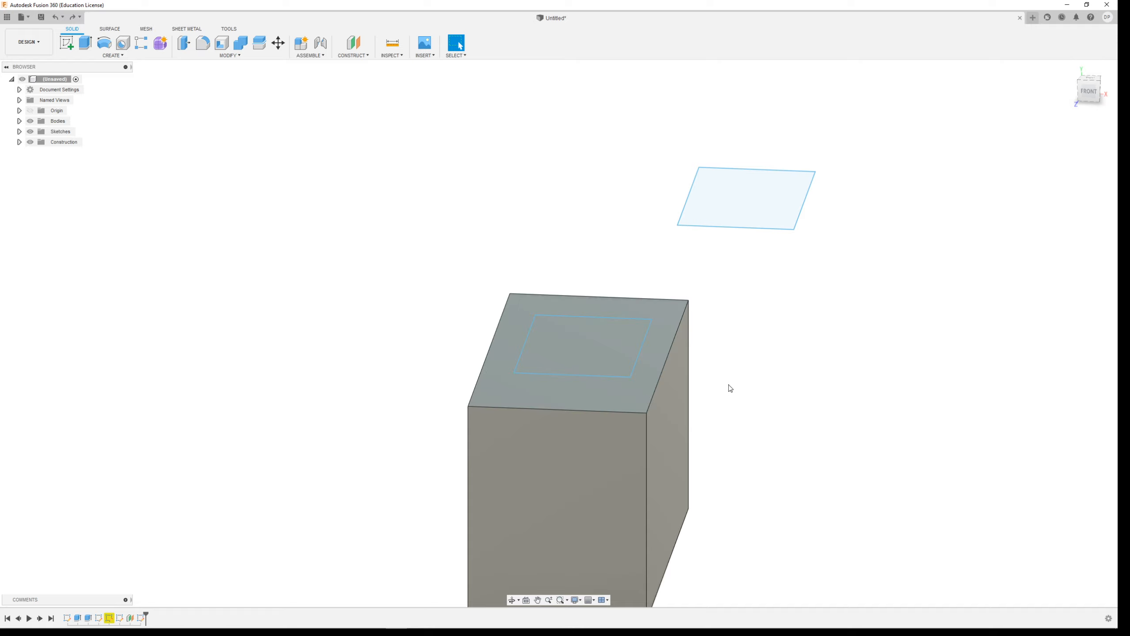
Open the offset-plane rectangle's sketch for editing and check its width dimension.
{"action": "middle_click_drag", "start_coordinate": [731, 388], "coordinate": [724, 397], "text": "shift"}
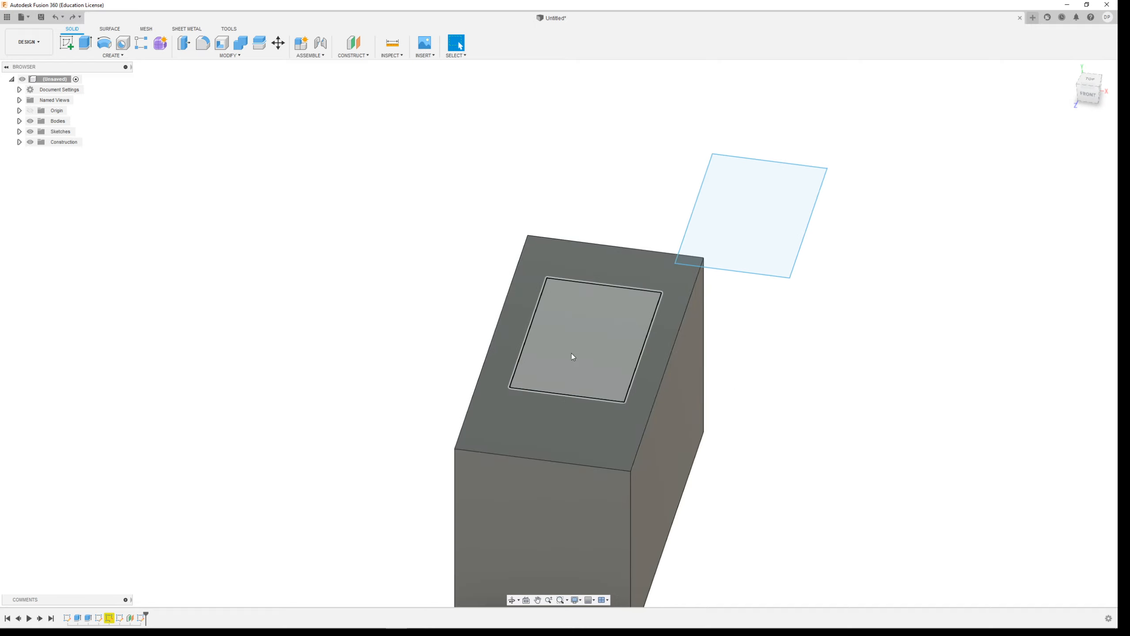
{"action": "middle_click_drag", "start_coordinate": [800, 358], "coordinate": [818, 349], "text": "shift"}
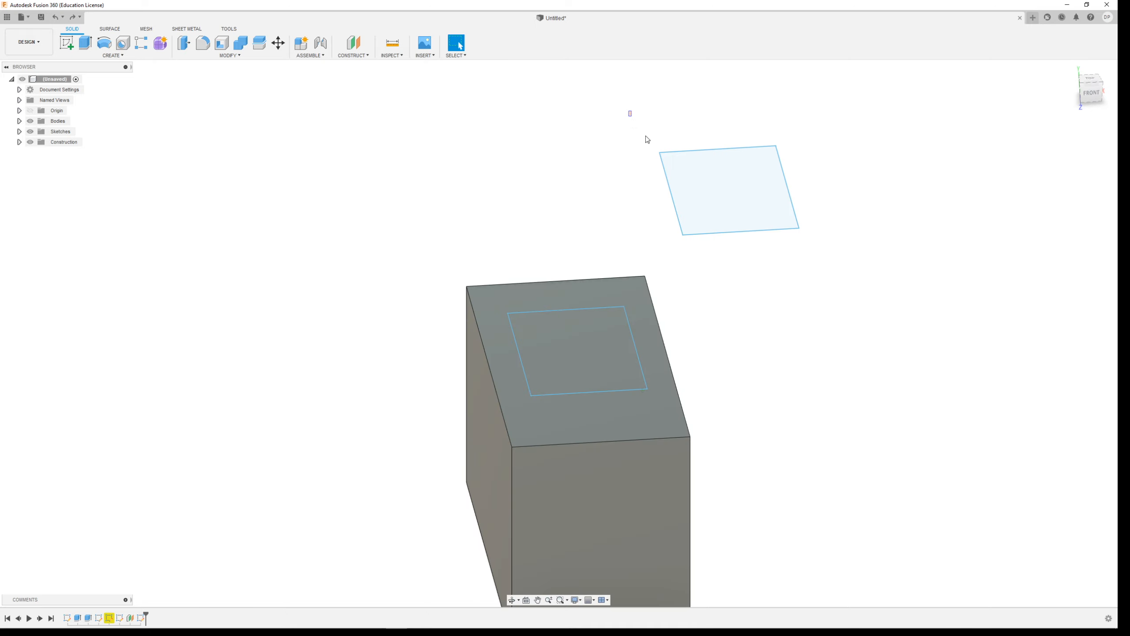
{"action": "left_click_drag", "start_coordinate": [633, 119], "coordinate": [860, 310]}
{"action": "double_click", "coordinate": [140, 619]}
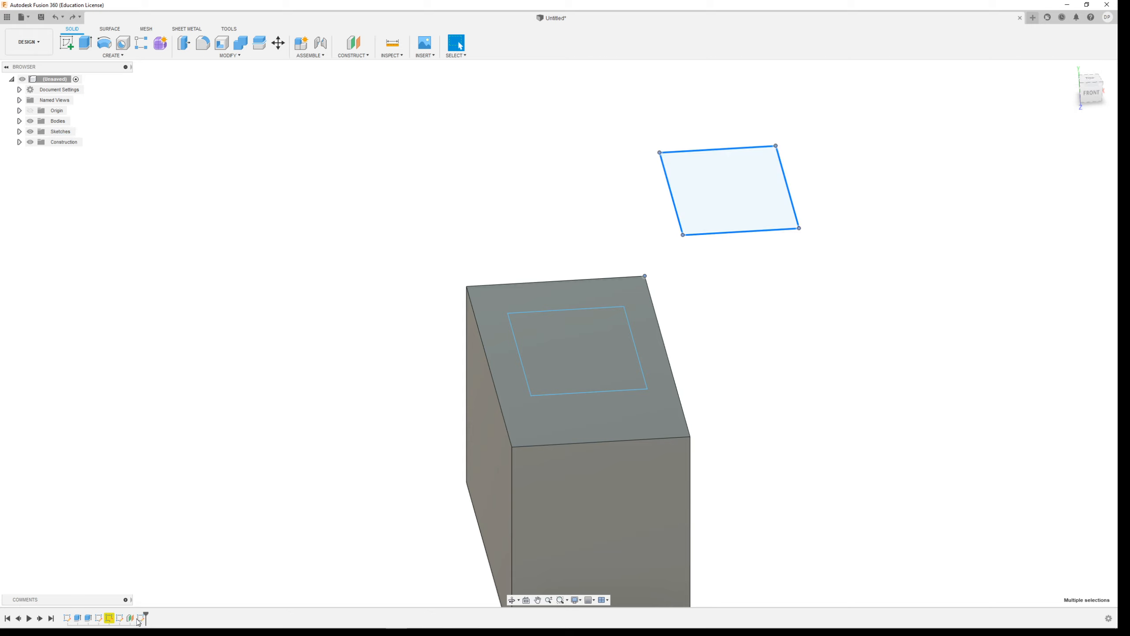
{"action": "double_click", "coordinate": [737, 165]}
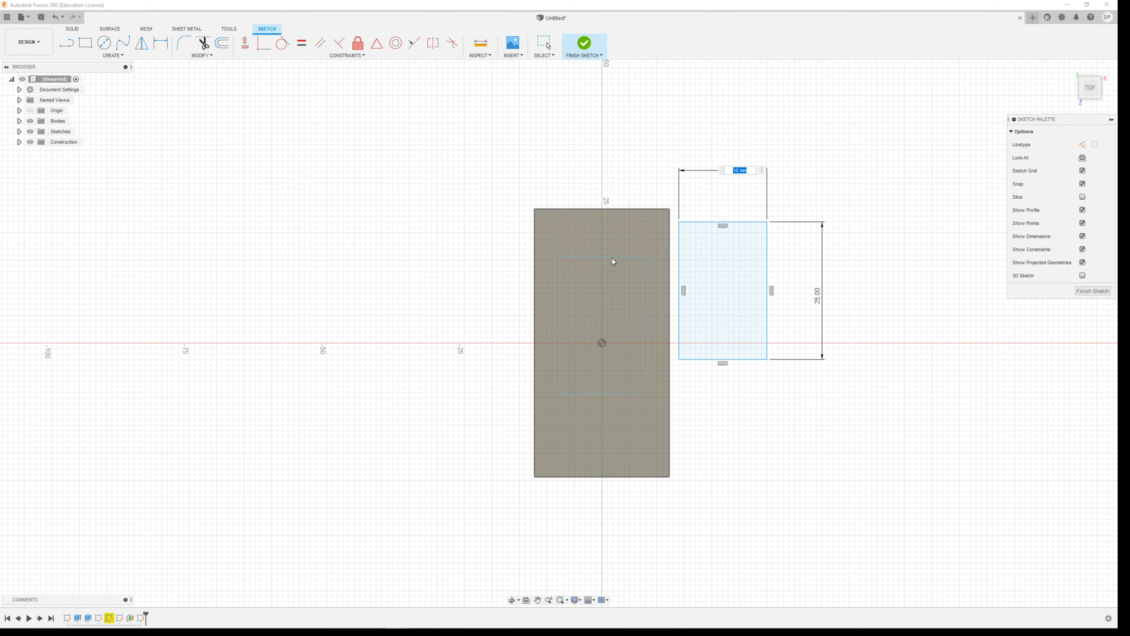
{"action": "key", "text": "Return"}
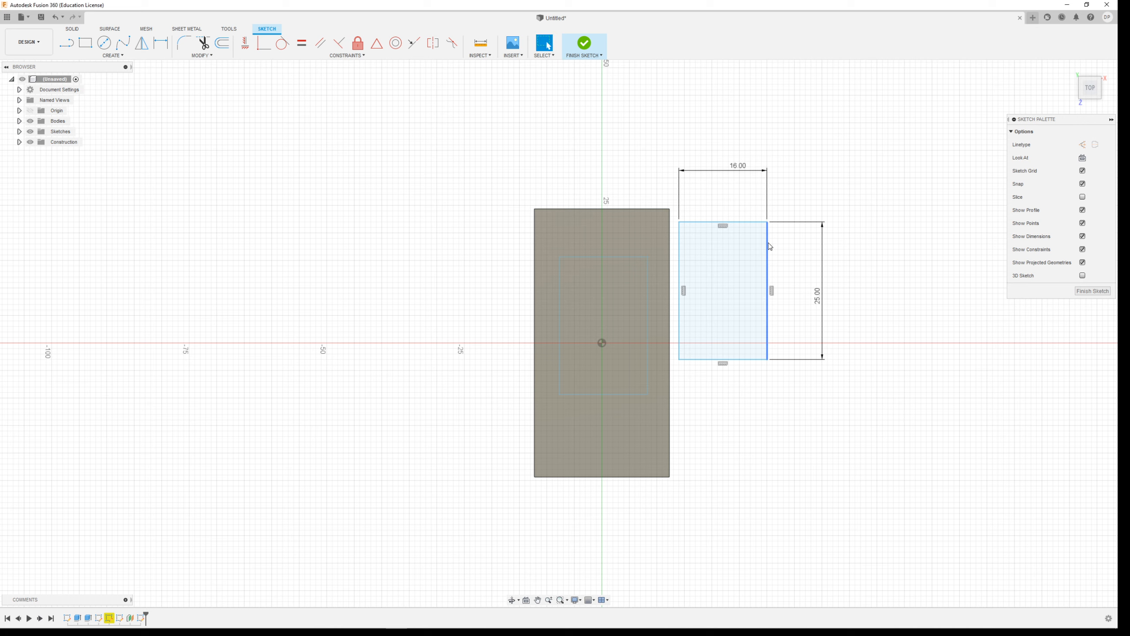
Project one width edge and one length edge of the block's rectangle into the offset-plane sketch, with the projection link on.
{"action": "left_click", "coordinate": [112, 55]}
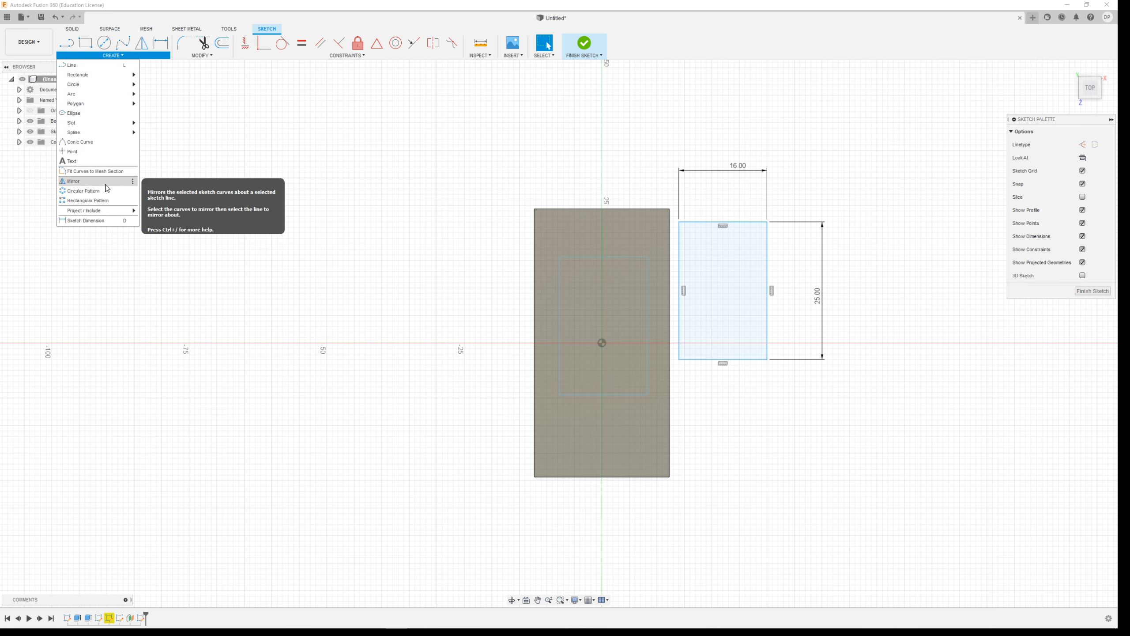
{"action": "mouse_move", "coordinate": [101, 211]}
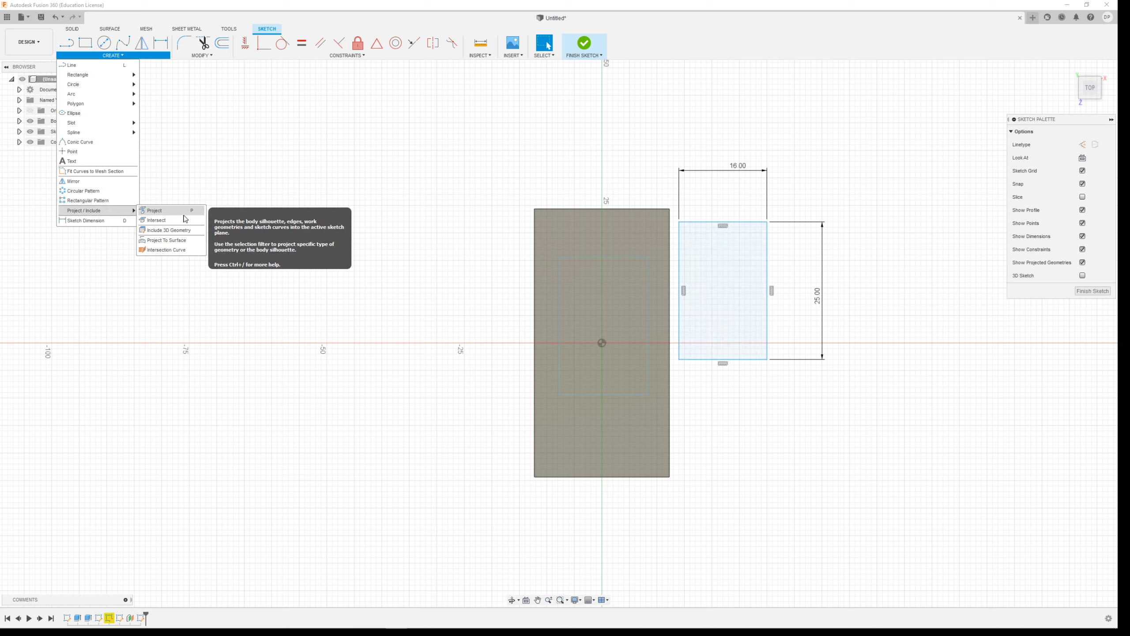
{"action": "left_click", "coordinate": [174, 211]}
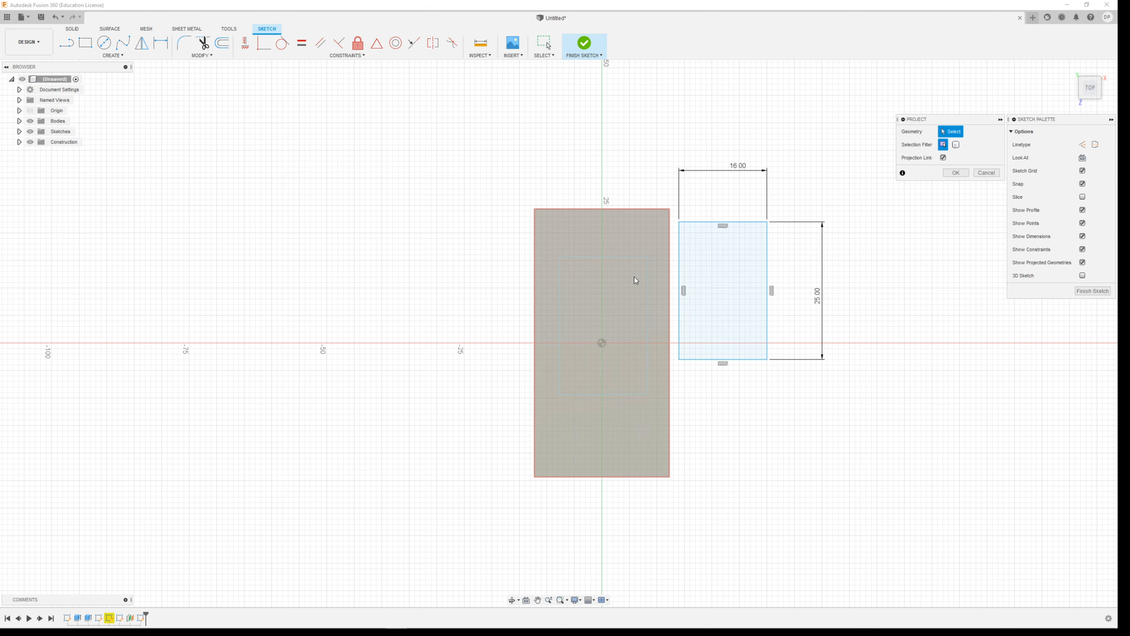
{"action": "left_click", "coordinate": [599, 277]}
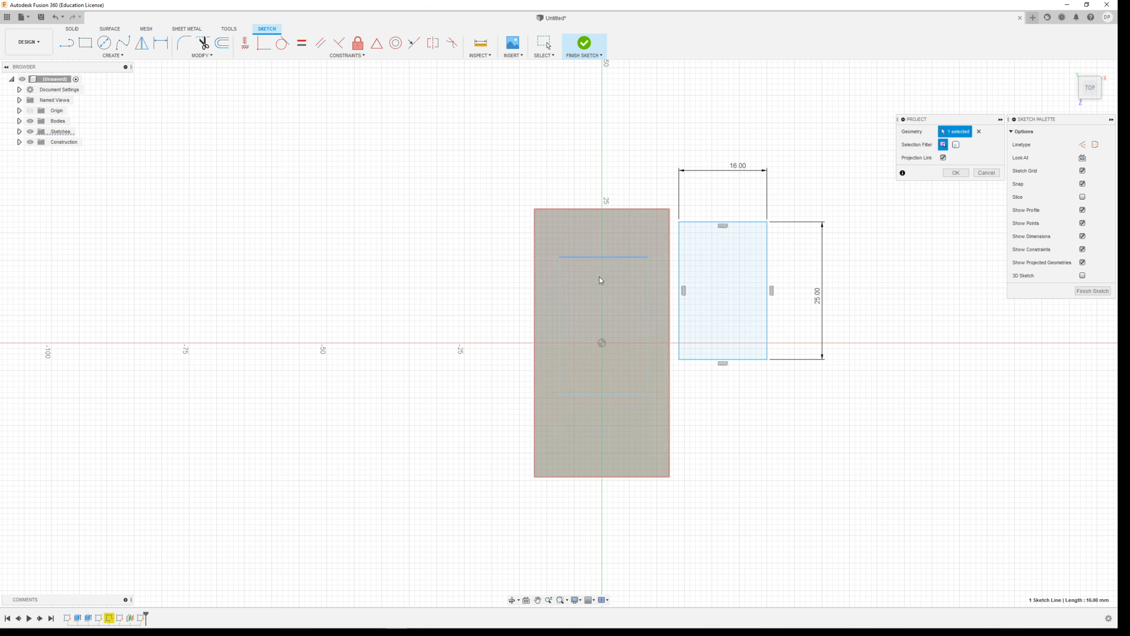
{"action": "left_click", "coordinate": [560, 284]}
{"action": "left_click", "coordinate": [956, 173]}
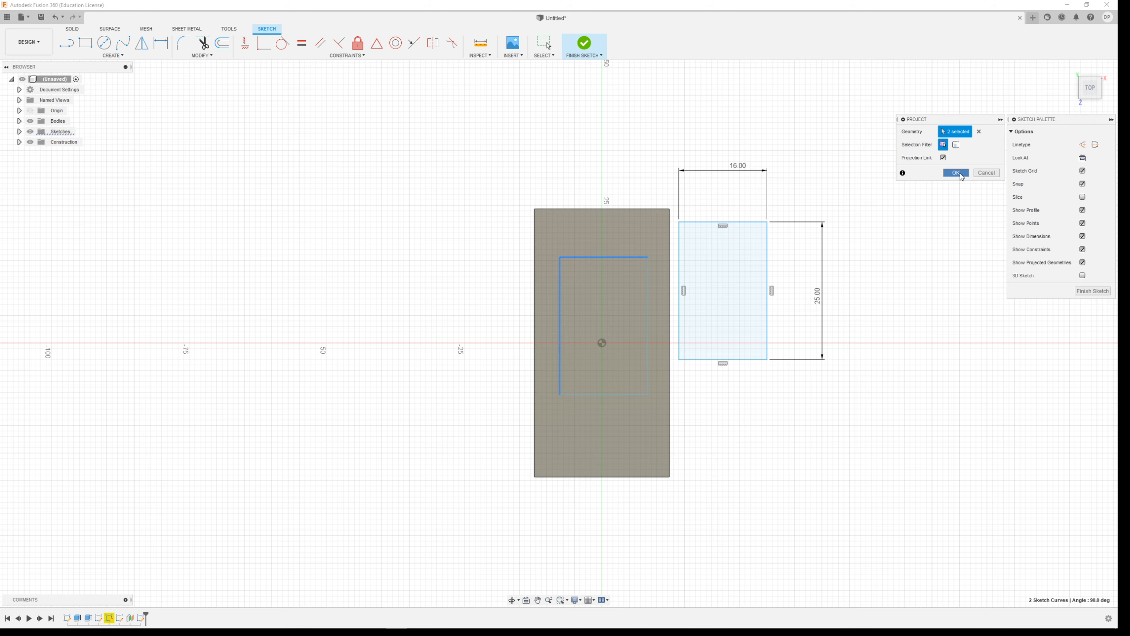
Delete the width and length dimensions of the offset-plane rectangle.
{"action": "scroll", "coordinate": [634, 371], "scroll_direction": "up", "scroll_amount": 2}
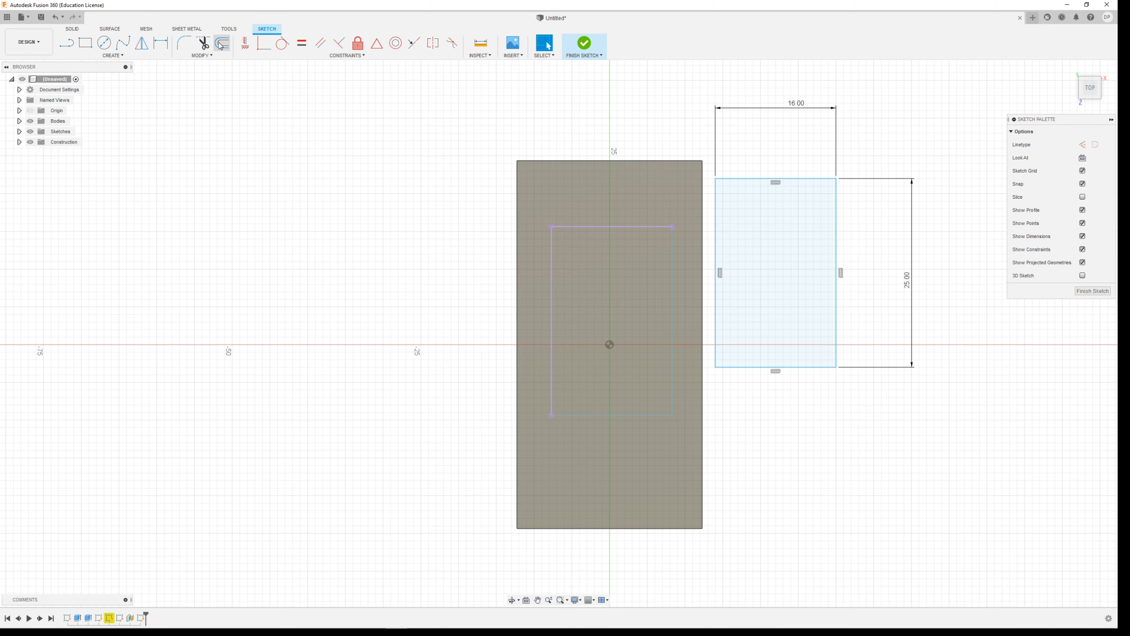
{"action": "left_click", "coordinate": [801, 112]}
{"action": "key", "text": "Delete"}
{"action": "left_click", "coordinate": [908, 280]}
{"action": "key", "text": "Delete"}
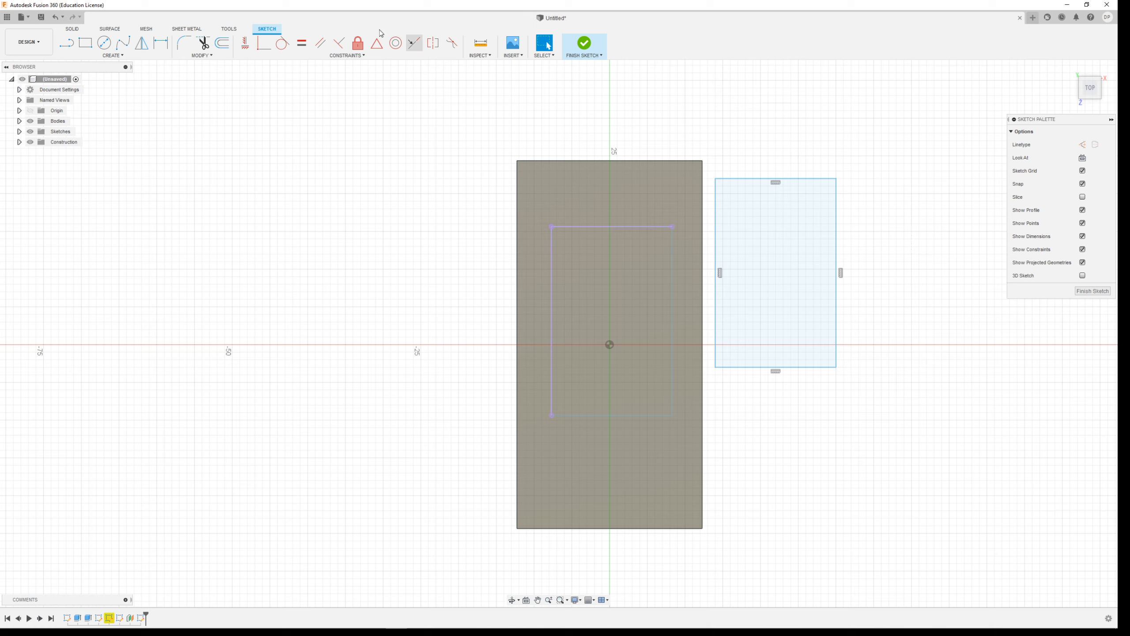
Try to dimension the offset-plane rectangle's width on its own, and delete that dimension.
{"action": "left_click", "coordinate": [168, 43]}
{"action": "left_click", "coordinate": [818, 178]}
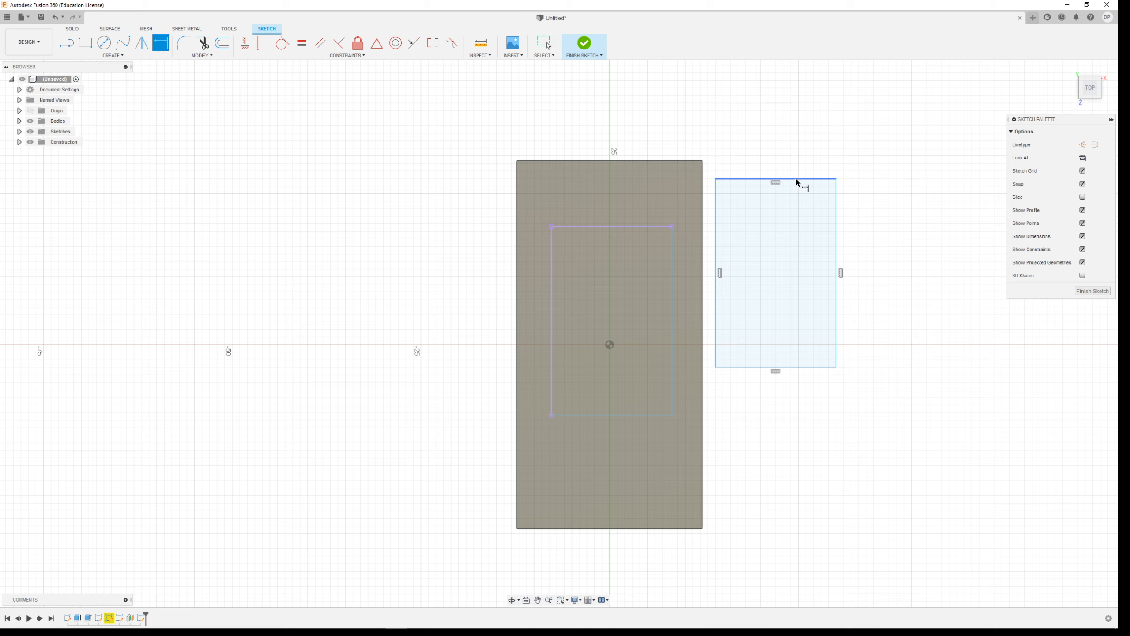
{"action": "left_click", "coordinate": [794, 131]}
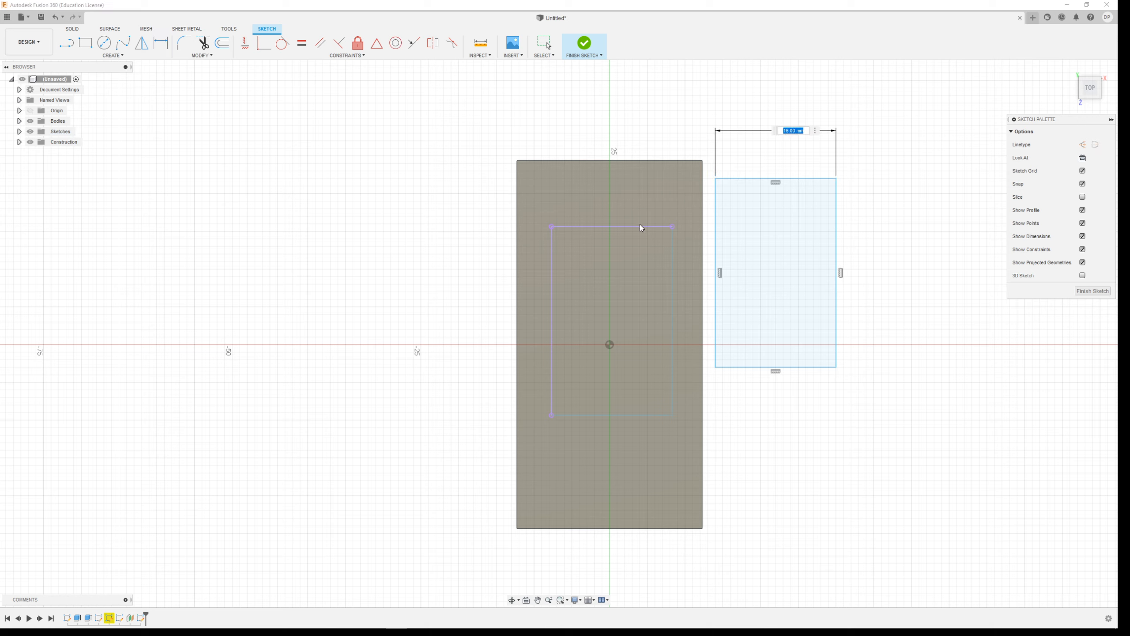
{"action": "key", "text": "Return"}
{"action": "key", "text": "Escape"}
{"action": "left_click", "coordinate": [791, 135]}
{"action": "key", "text": "Delete"}
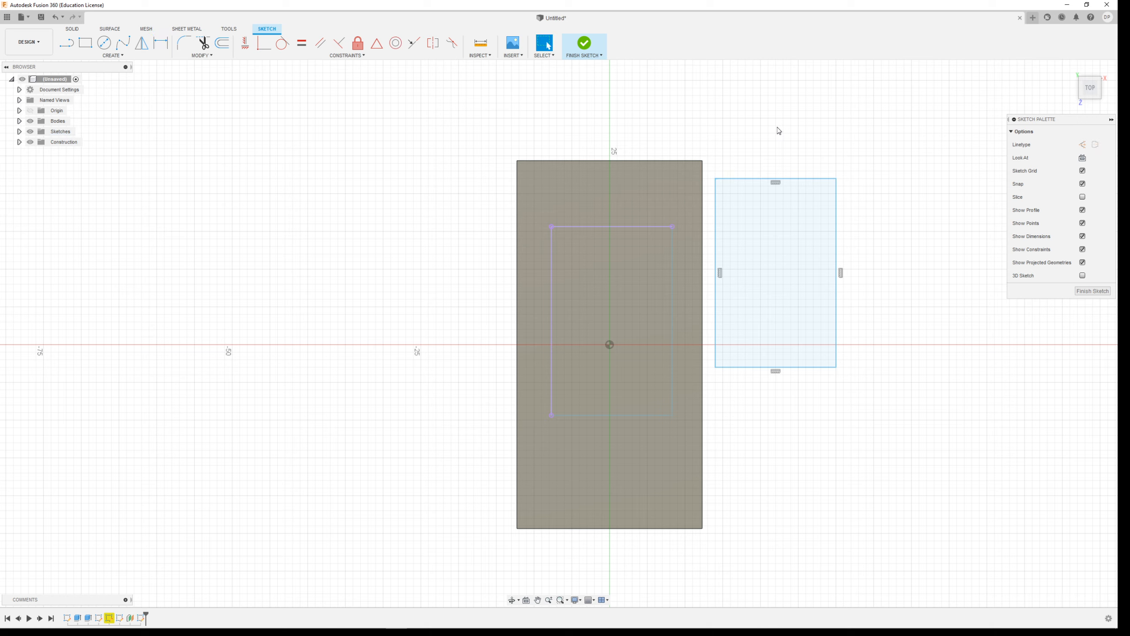
Add driven dimensions to the projected width and length edges of the block's rectangle.
{"action": "left_click", "coordinate": [161, 43]}
{"action": "left_click", "coordinate": [612, 230]}
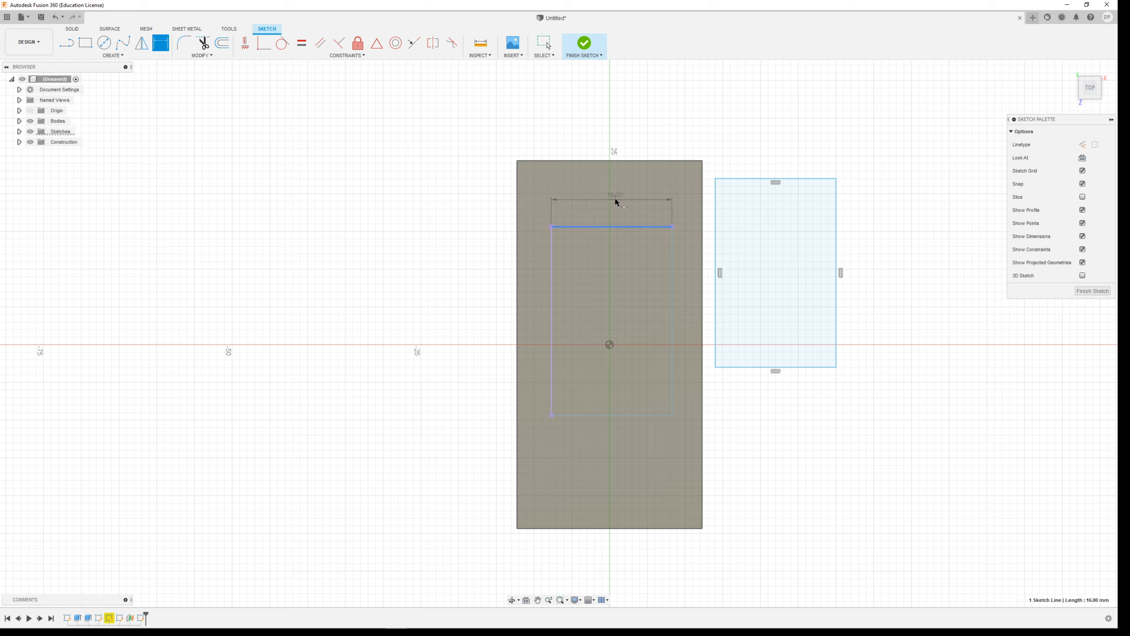
{"action": "left_click", "coordinate": [623, 130]}
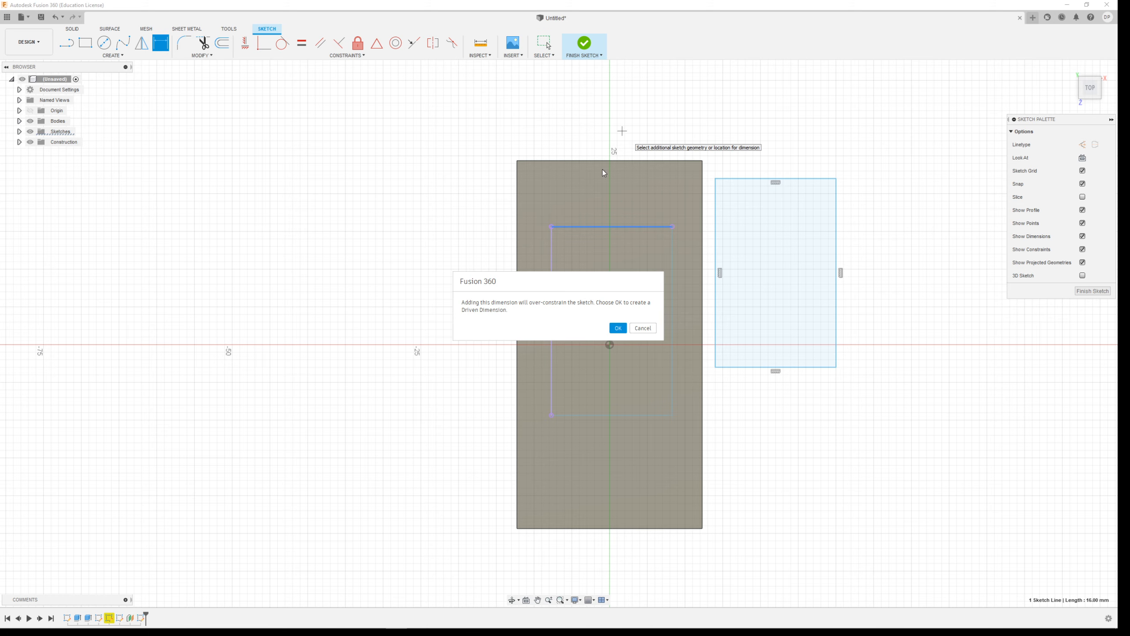
{"action": "left_click", "coordinate": [617, 327]}
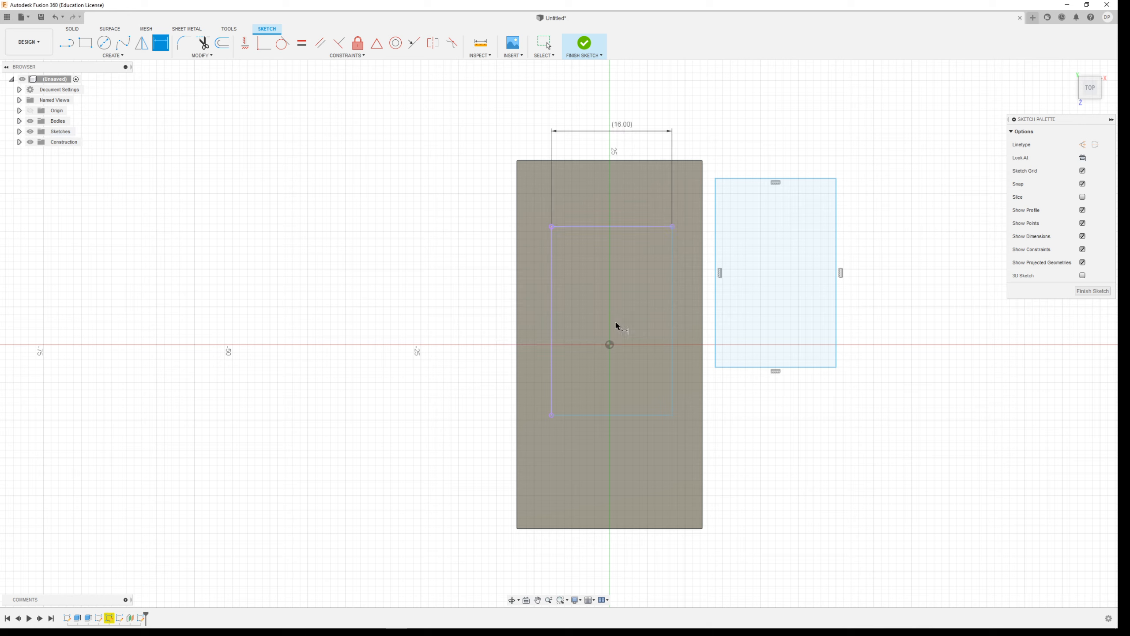
{"action": "left_click", "coordinate": [551, 313]}
{"action": "left_click", "coordinate": [449, 310]}
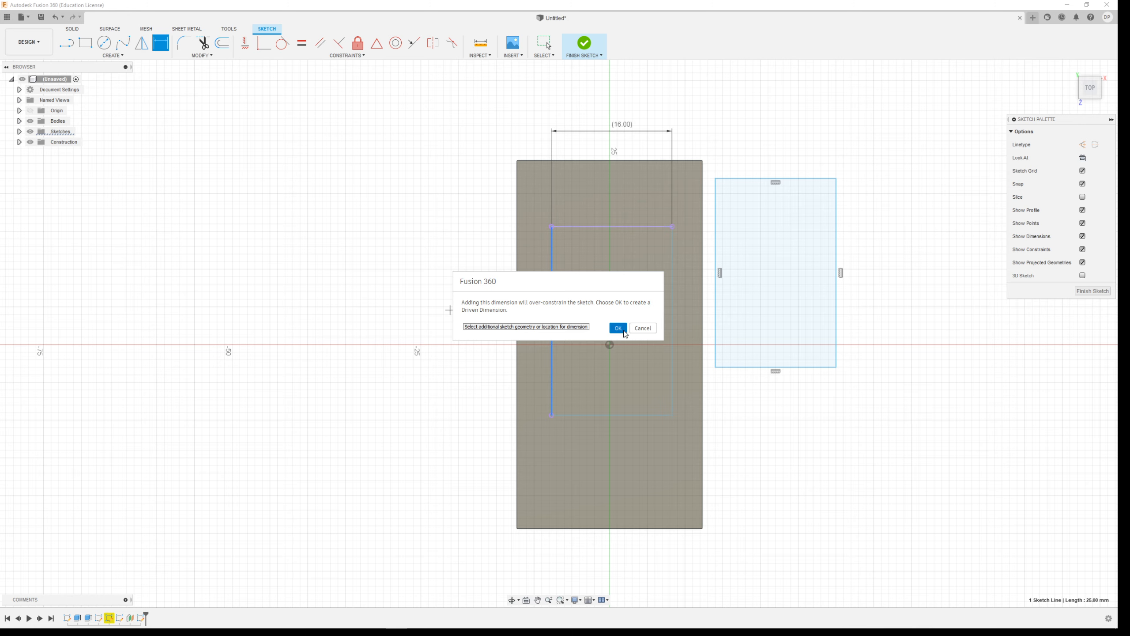
{"action": "left_click", "coordinate": [618, 328]}
Dimension the offset-plane rectangle's width and length by linking them to the matching driven dimensions, and finish the sketch.
{"action": "left_click", "coordinate": [789, 179]}
{"action": "left_click", "coordinate": [795, 139]}
{"action": "left_click", "coordinate": [621, 125]}
{"action": "key", "text": "Return"}
{"action": "left_click", "coordinate": [718, 272]}
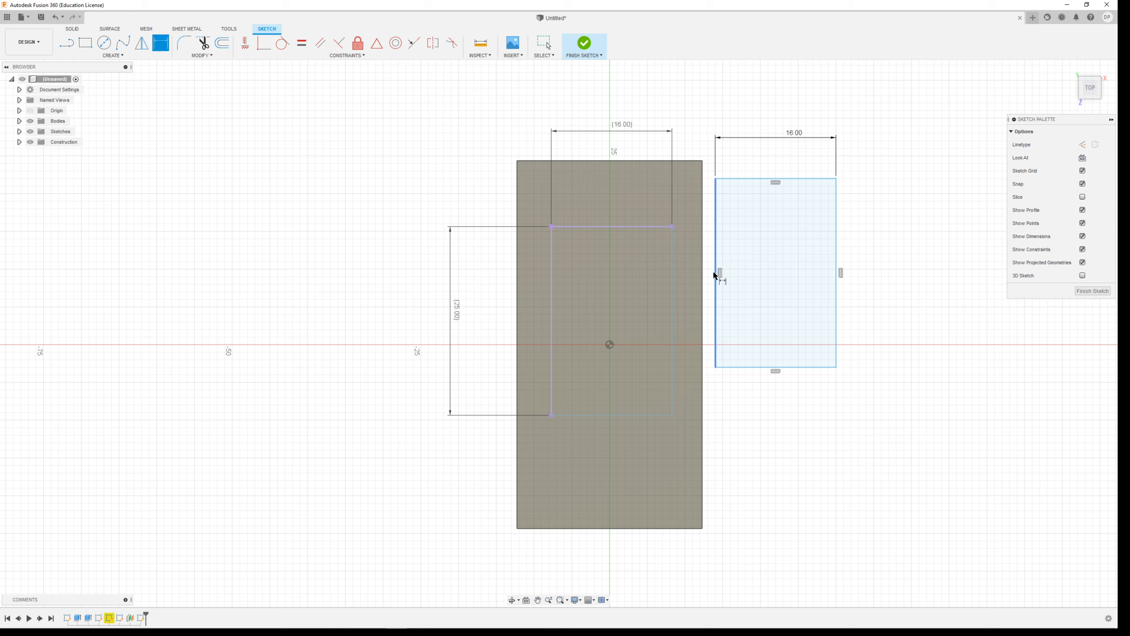
{"action": "left_click", "coordinate": [918, 296]}
{"action": "left_click", "coordinate": [456, 312]}
{"action": "key", "text": "Return"}
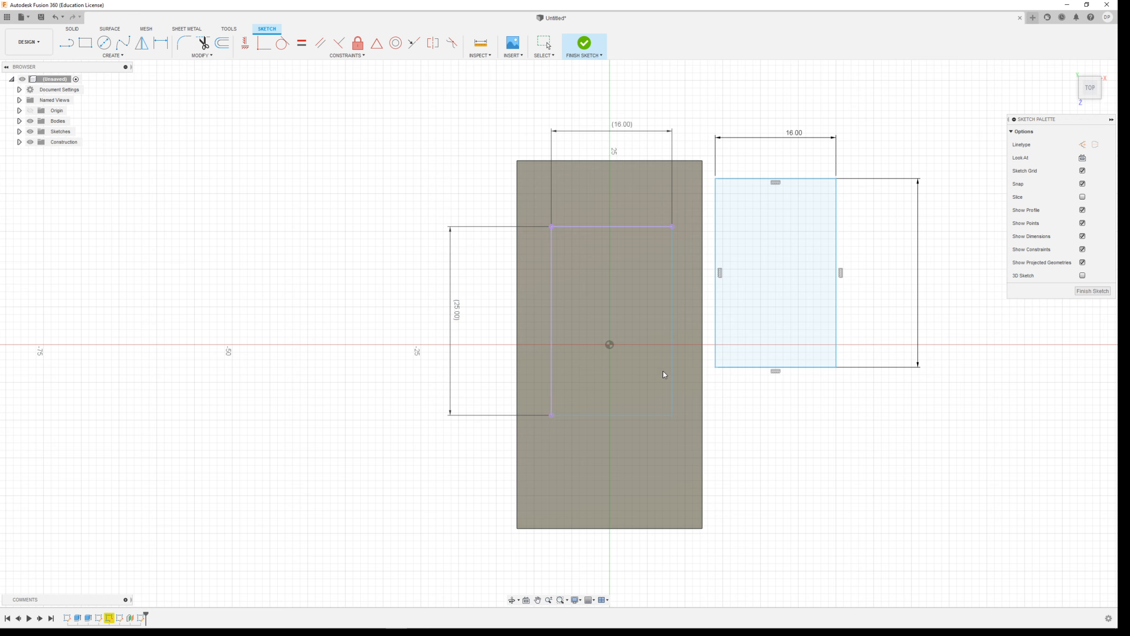
{"action": "key", "text": "d"}
{"action": "scroll", "coordinate": [705, 372], "scroll_direction": "up", "scroll_amount": 5}
{"action": "scroll", "coordinate": [698, 369], "scroll_direction": "down", "scroll_amount": 4}
{"action": "scroll", "coordinate": [697, 368], "scroll_direction": "down", "scroll_amount": 2}
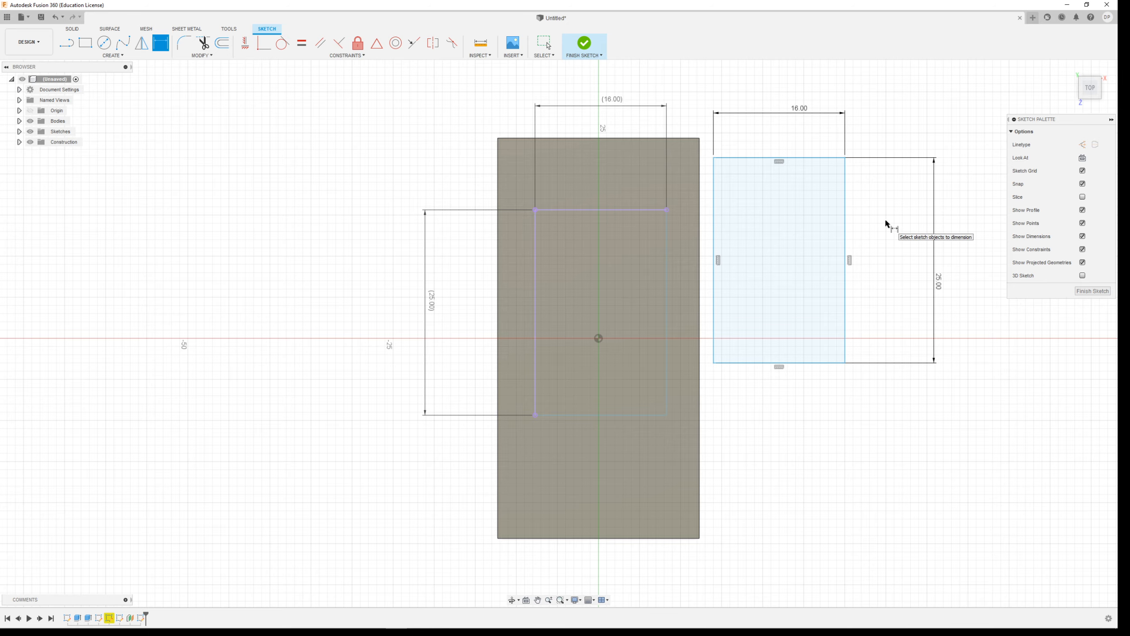
{"action": "left_click", "coordinate": [583, 47]}
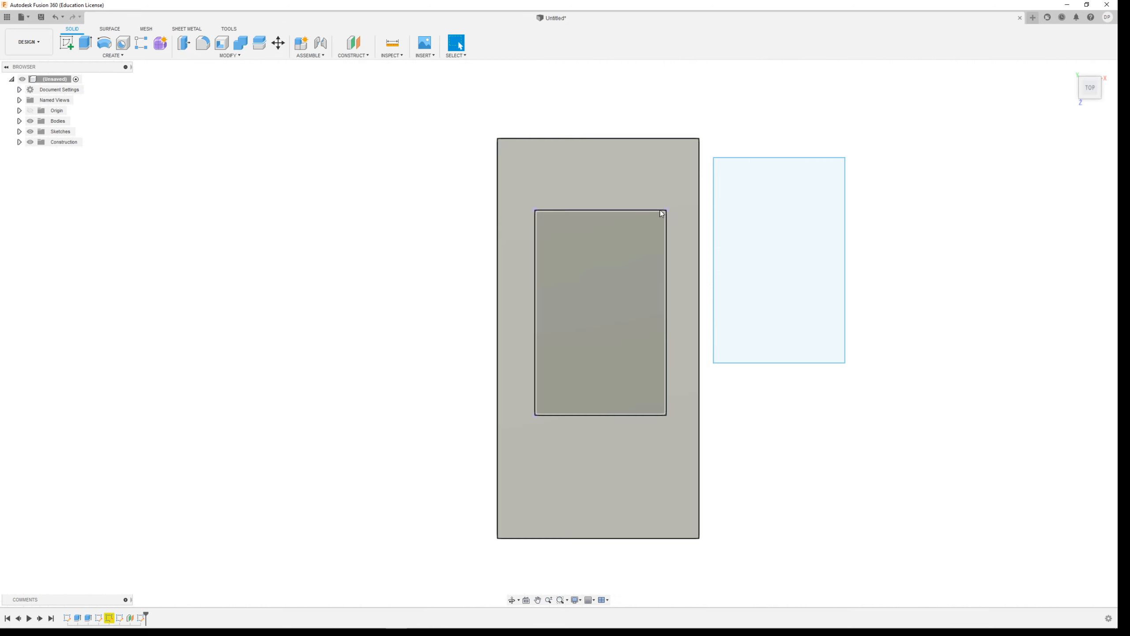
Toggle the individual sketches' visibility to identify each one, and hide Sketch3.
{"action": "middle_click_drag", "start_coordinate": [668, 328], "coordinate": [668, 321], "text": "shift"}
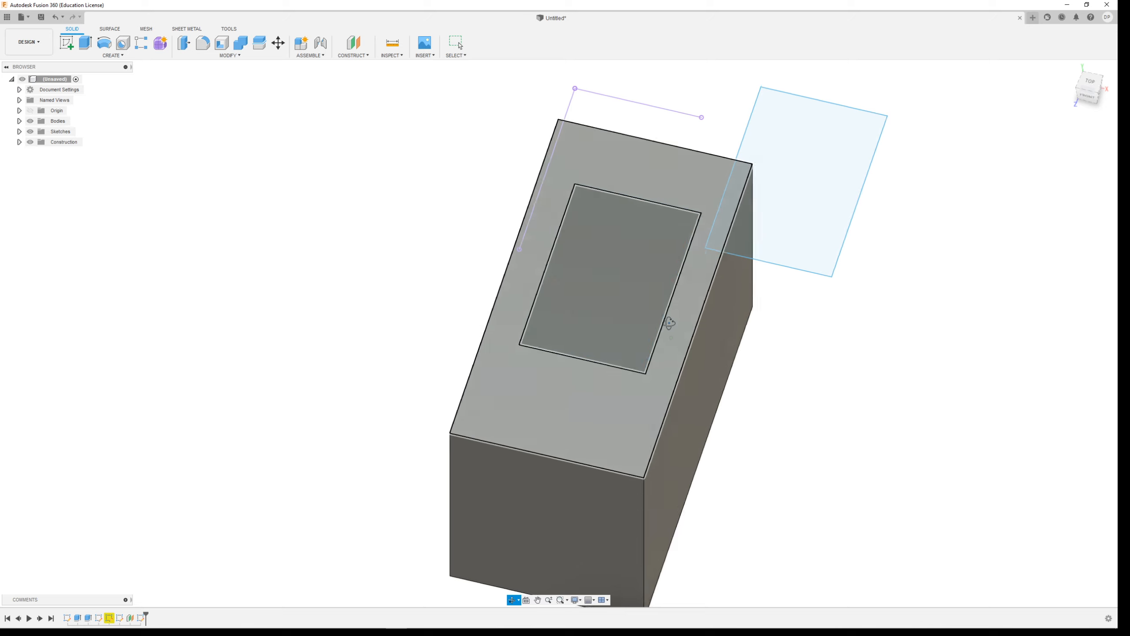
{"action": "scroll", "coordinate": [765, 335], "scroll_direction": "down", "scroll_amount": 4}
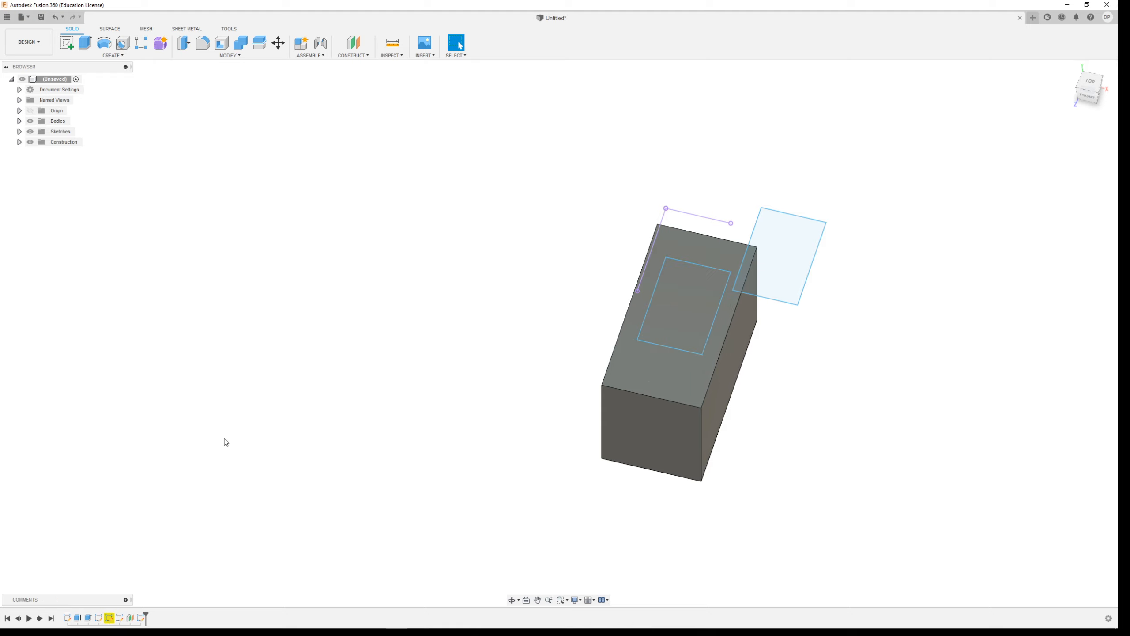
{"action": "left_click", "coordinate": [19, 132]}
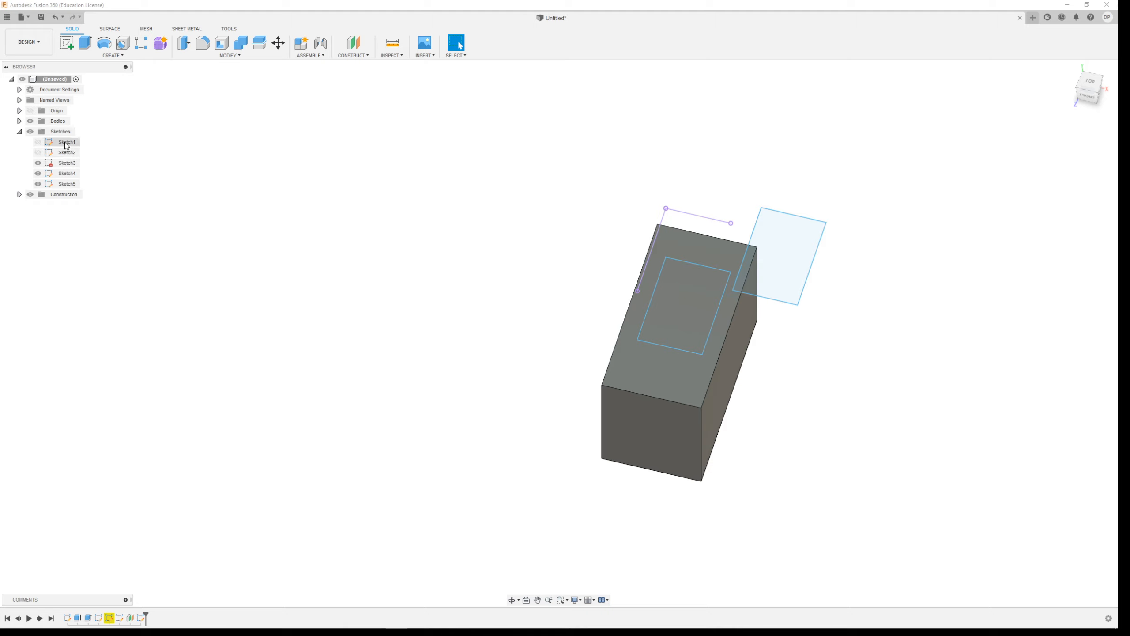
{"action": "left_click", "coordinate": [39, 152]}
{"action": "left_click", "coordinate": [39, 142]}
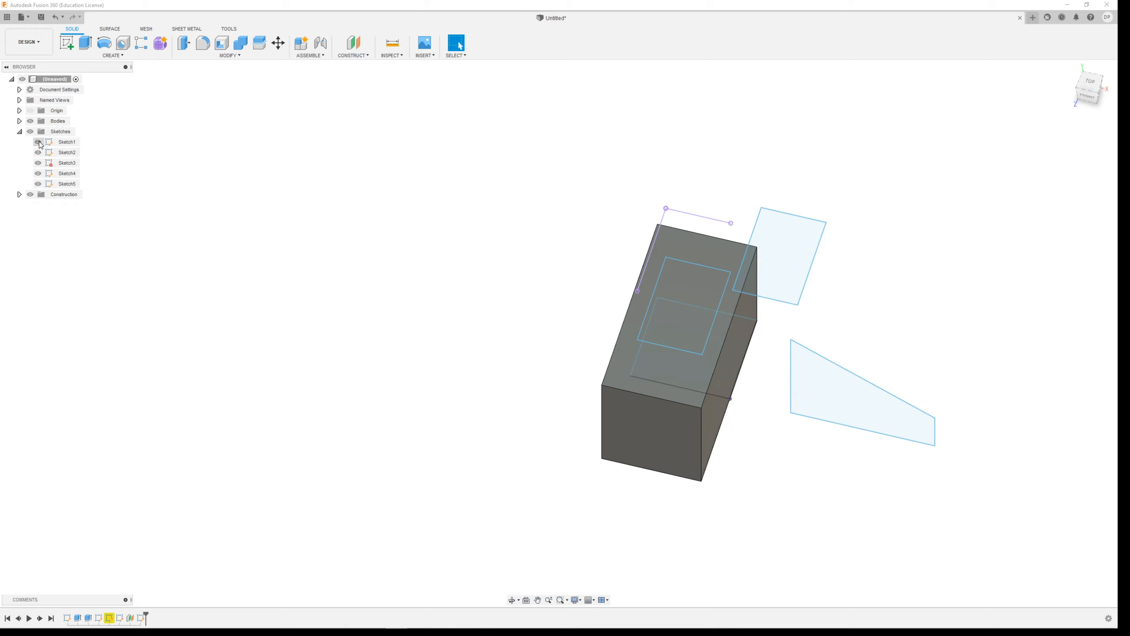
{"action": "left_click", "coordinate": [38, 142]}
{"action": "left_click", "coordinate": [38, 152]}
{"action": "left_click", "coordinate": [38, 163]}
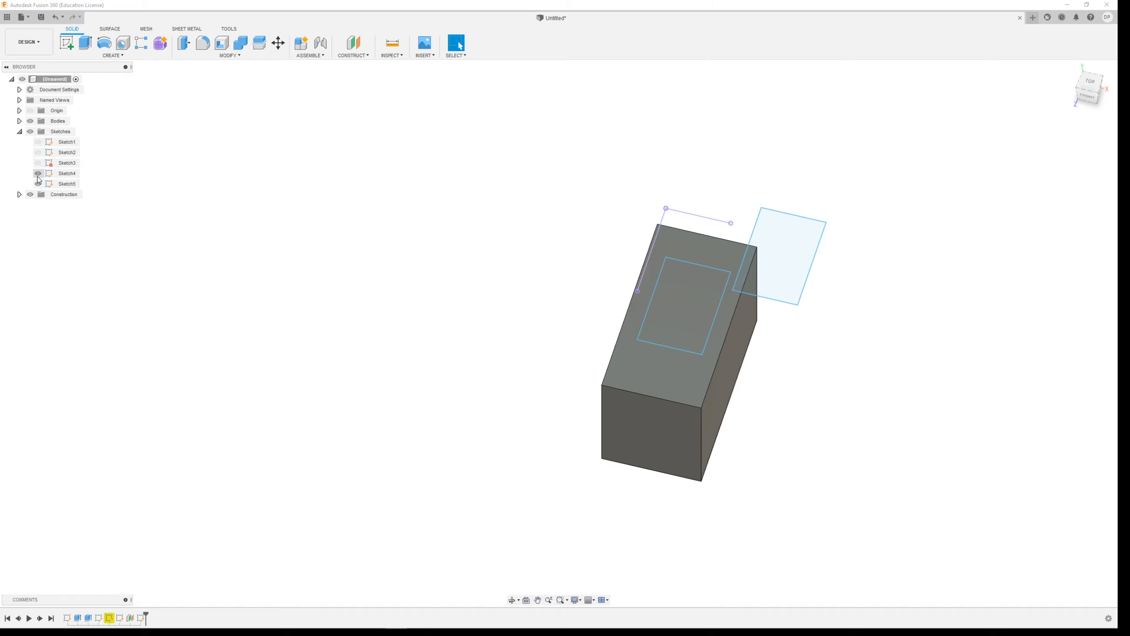
{"action": "left_click", "coordinate": [39, 183]}
{"action": "left_click", "coordinate": [39, 184]}
{"action": "left_click", "coordinate": [39, 173]}
{"action": "left_click", "coordinate": [39, 174]}
Edit Sketch4 to shorten the block's rectangle by moving its rear width edge toward the front, and finish the sketch.
{"action": "double_click", "coordinate": [60, 176]}
{"action": "left_click", "coordinate": [681, 200]}
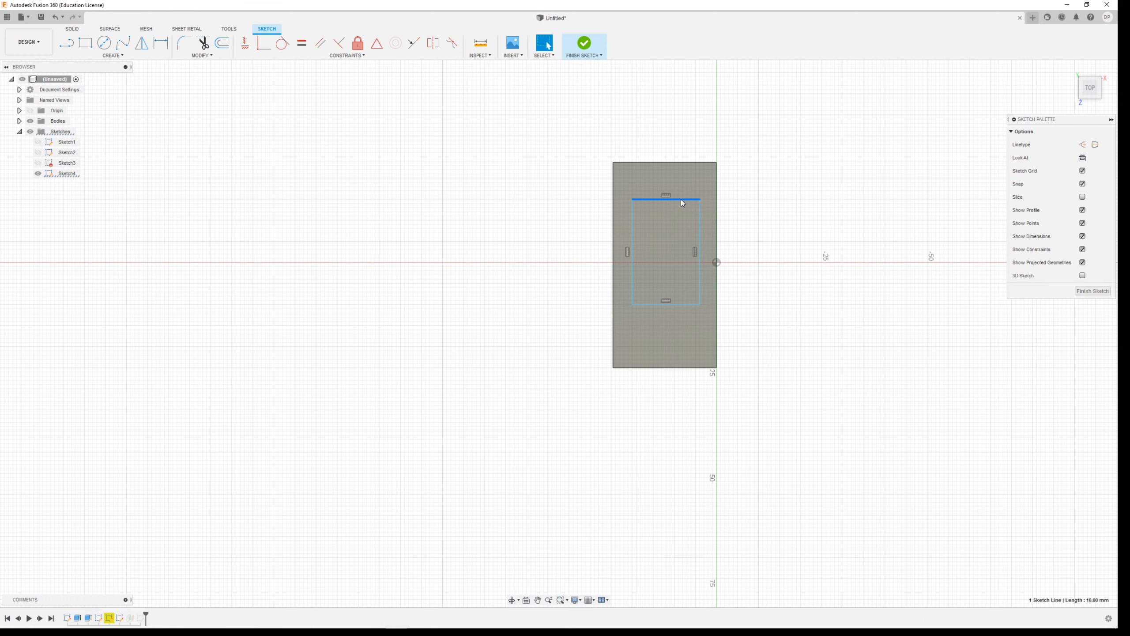
{"action": "left_click_drag", "start_coordinate": [682, 200], "coordinate": [682, 278]}
{"action": "left_click", "coordinate": [584, 44]}
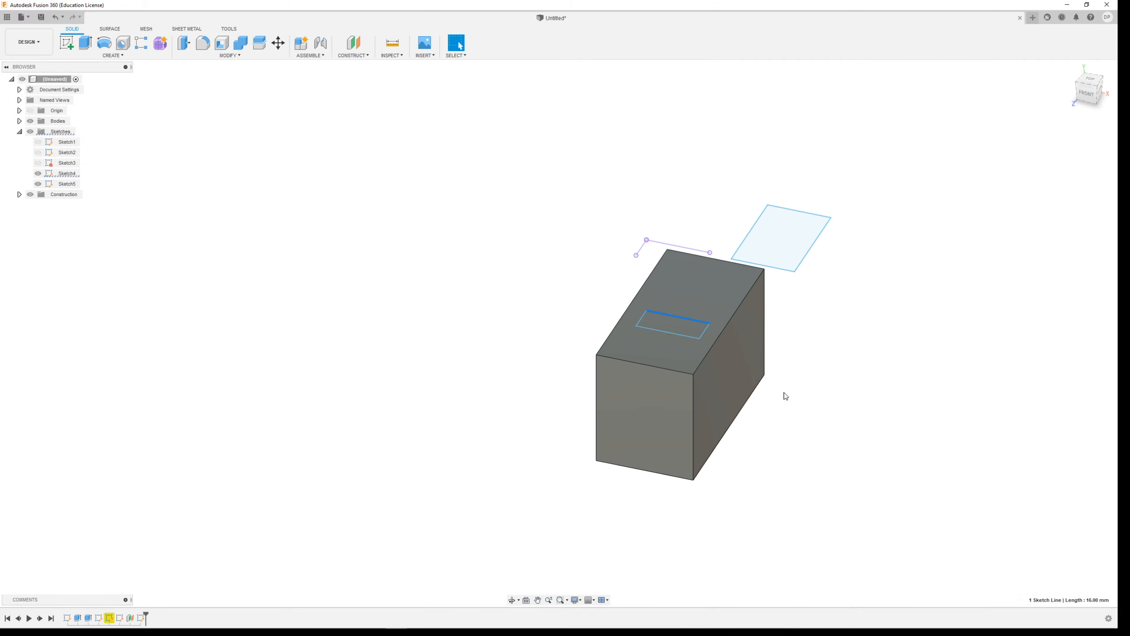
{"action": "scroll", "coordinate": [792, 384], "scroll_direction": "up", "scroll_amount": 8}
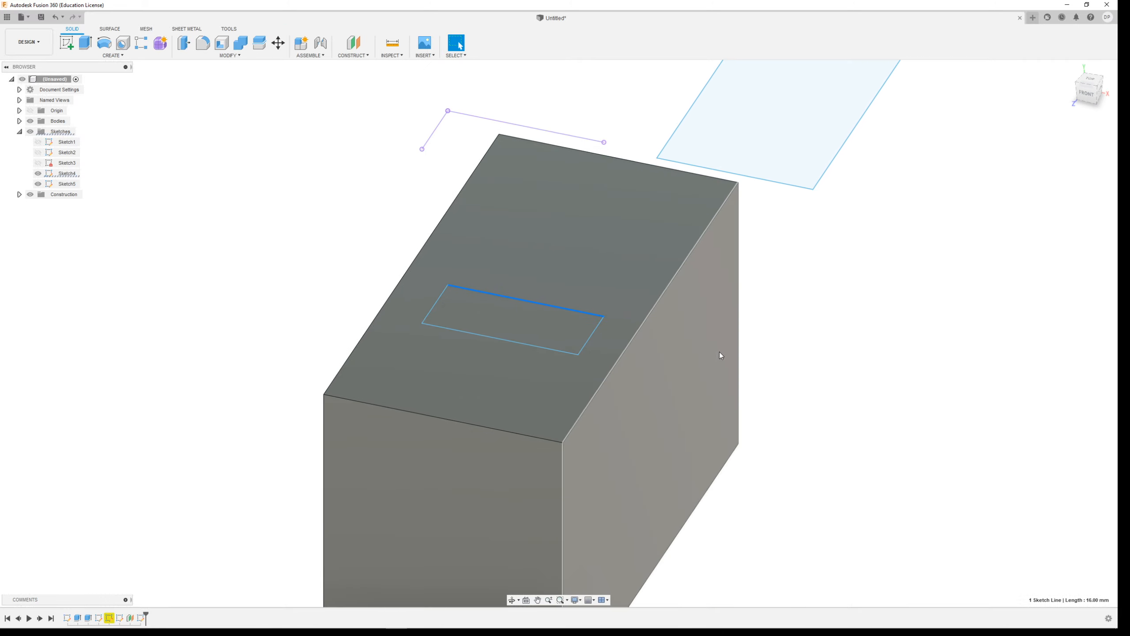
Undo the shortening of the rectangle in Sketch4 on the block's upper face, and finish the sketch.
{"action": "scroll", "coordinate": [719, 352], "scroll_direction": "down", "scroll_amount": 3}
{"action": "middle_click_drag", "start_coordinate": [383, 451], "coordinate": [395, 436], "text": "shift"}
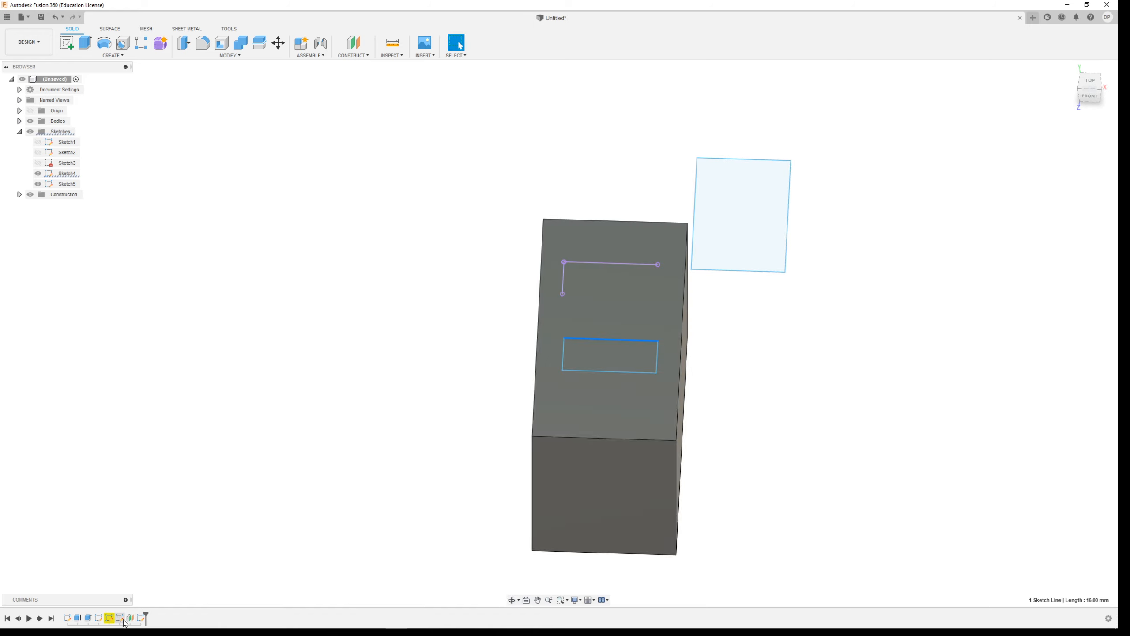
{"action": "middle_click_drag", "start_coordinate": [779, 434], "coordinate": [789, 473], "text": "shift"}
{"action": "middle_click_drag", "start_coordinate": [823, 437], "coordinate": [828, 352], "text": "shift"}
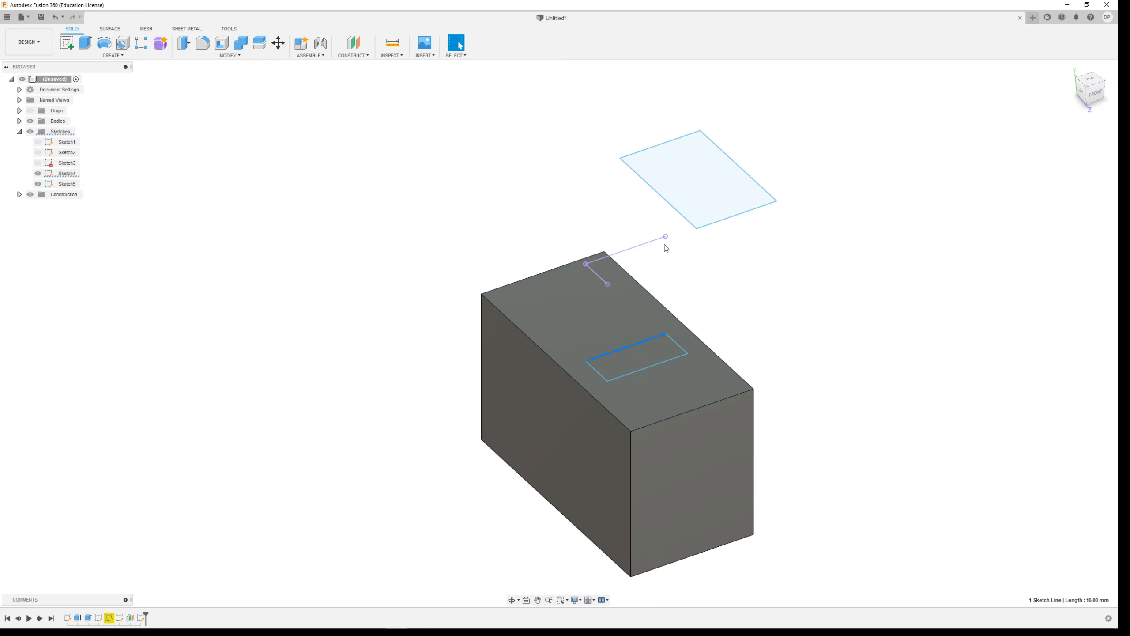
{"action": "key", "text": "ctrl+z"}
{"action": "key", "text": "ctrl+z"}
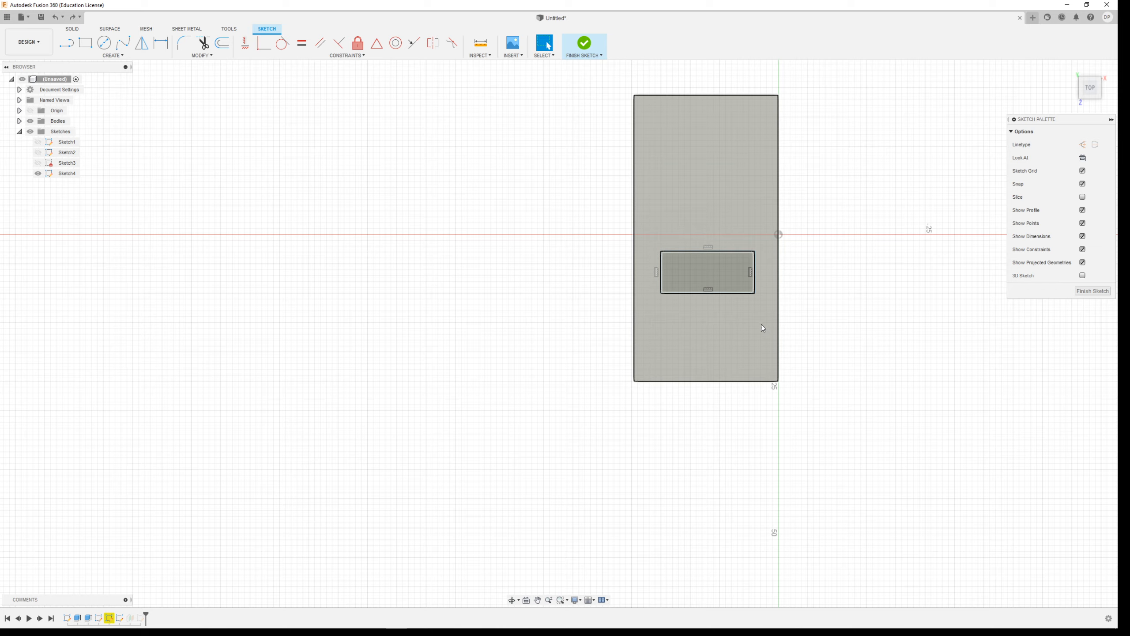
{"action": "scroll", "coordinate": [360, 383], "scroll_direction": "down", "scroll_amount": 5}
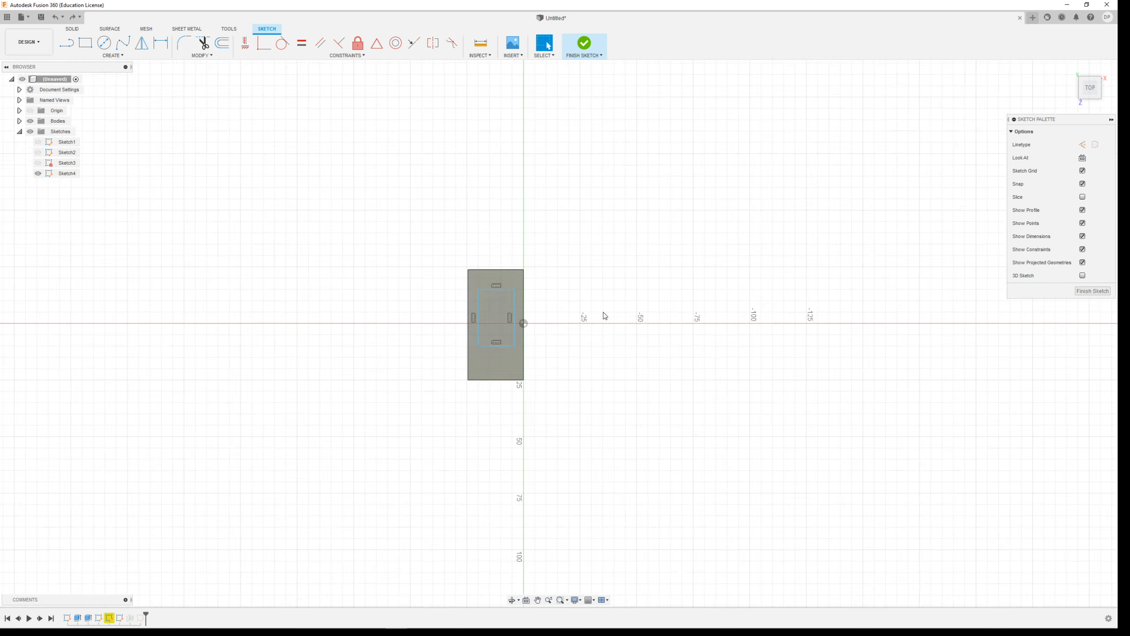
{"action": "scroll", "coordinate": [568, 336], "scroll_direction": "up", "scroll_amount": 5}
{"action": "scroll", "coordinate": [382, 427], "scroll_direction": "down", "scroll_amount": 3}
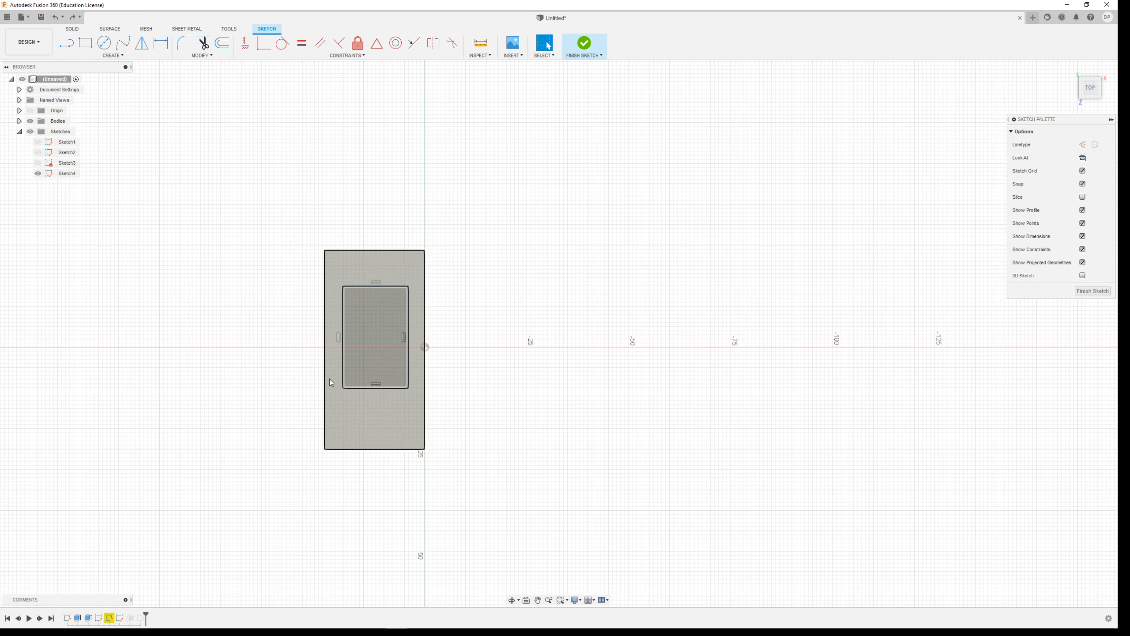
{"action": "middle_click_drag", "start_coordinate": [439, 386], "coordinate": [568, 369], "text": "shift"}
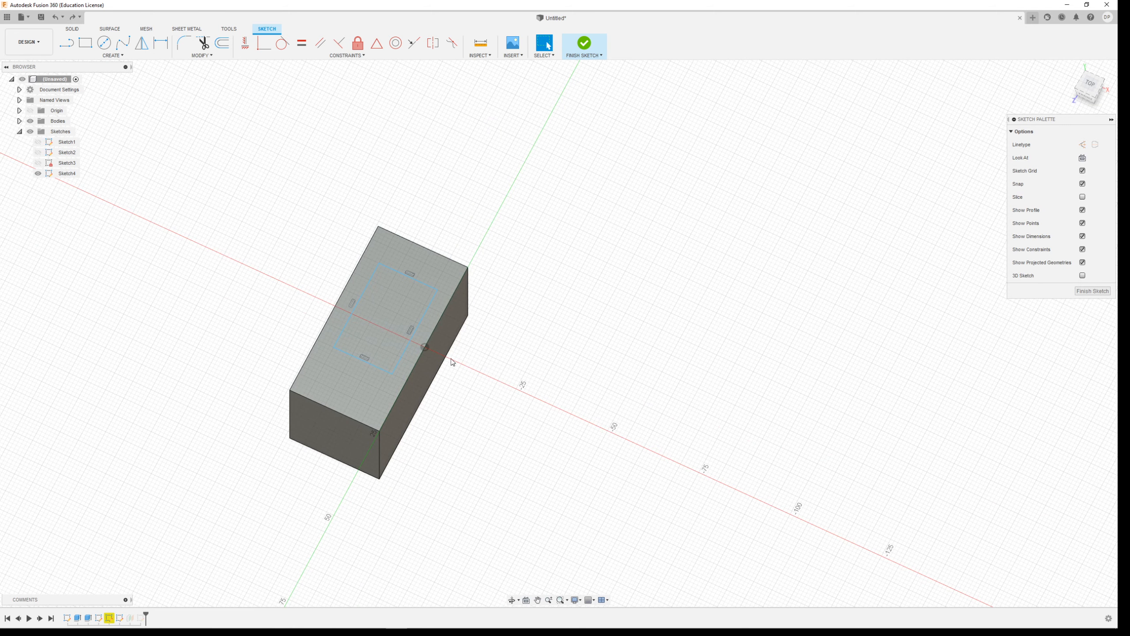
{"action": "left_click", "coordinate": [584, 44]}
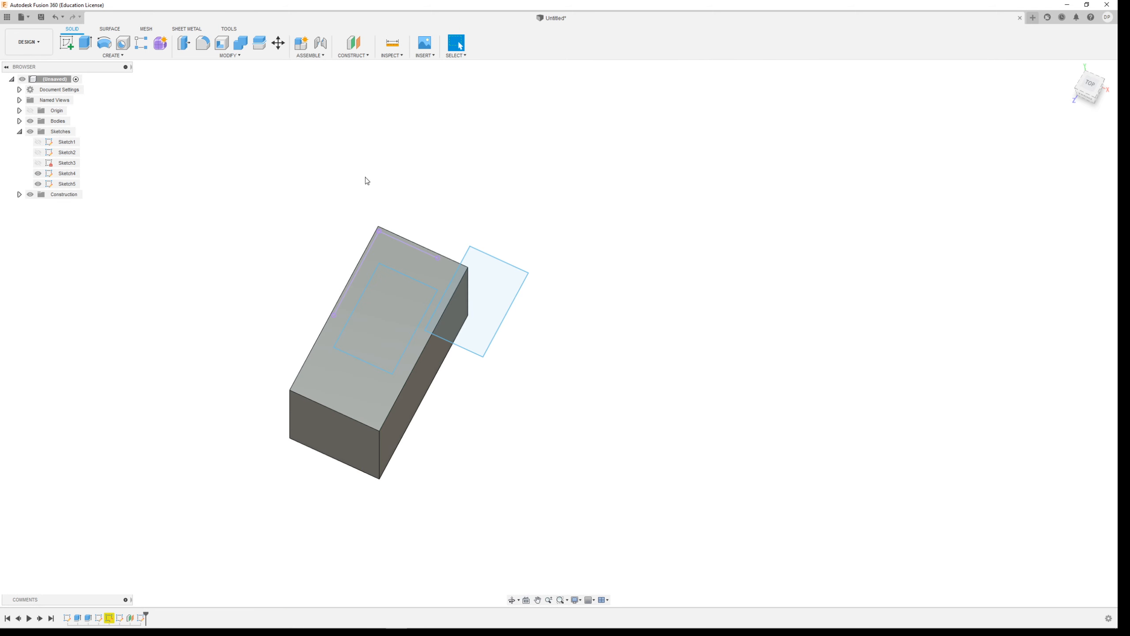
Loft a new body from the block's rectangle to the offset-plane rectangle.
{"action": "left_click", "coordinate": [113, 55]}
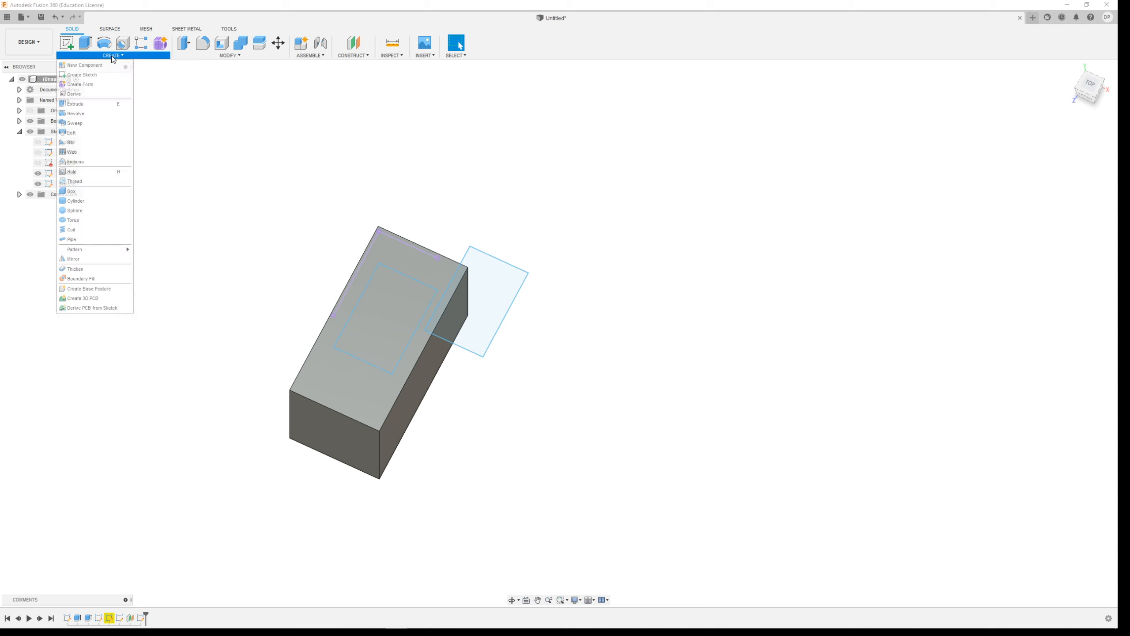
{"action": "left_click", "coordinate": [90, 133]}
{"action": "left_click", "coordinate": [384, 323]}
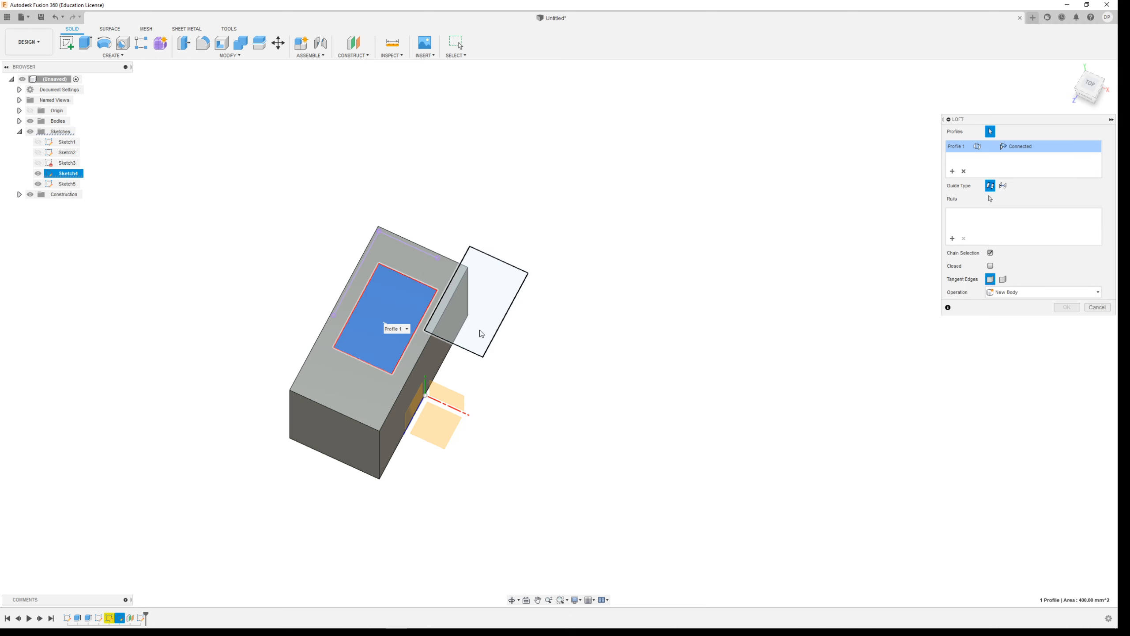
{"action": "left_click", "coordinate": [502, 319]}
{"action": "left_click", "coordinate": [1067, 308]}
{"action": "middle_click_drag", "start_coordinate": [719, 364], "coordinate": [707, 336], "text": "shift"}
{"action": "scroll", "coordinate": [616, 327], "scroll_direction": "down", "scroll_amount": 2}
{"action": "scroll", "coordinate": [444, 482], "scroll_direction": "up", "scroll_amount": 1}
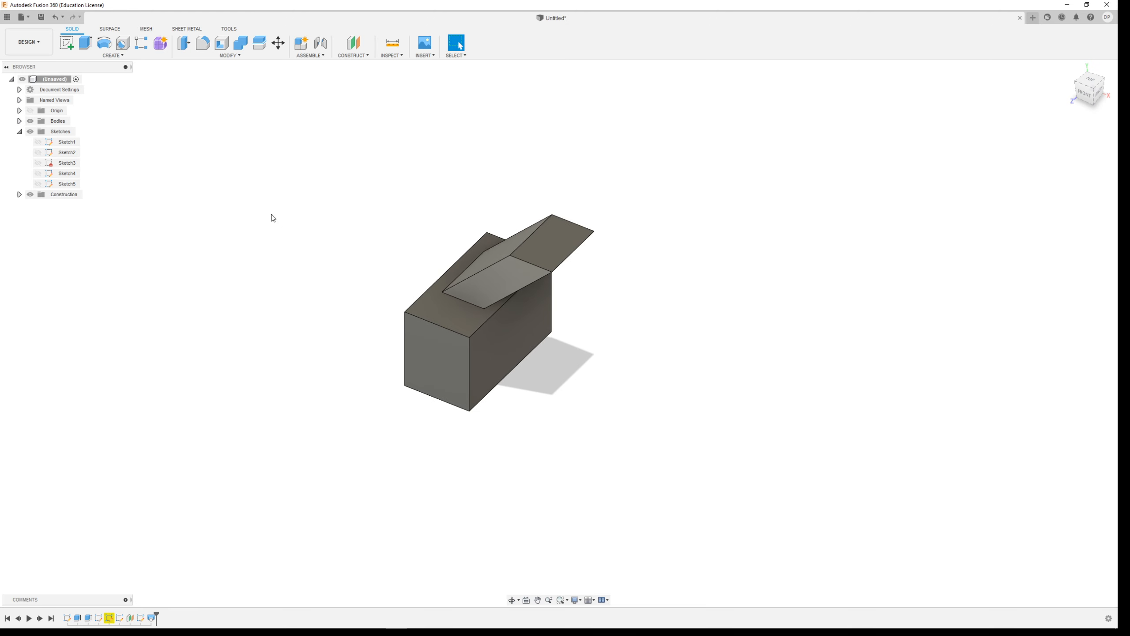
Sketch a hexagon on the horizontal origin plane, centred on the green axis in front of the block, and finish the sketch.
{"action": "left_click", "coordinate": [66, 42]}
{"action": "left_click", "coordinate": [521, 401]}
{"action": "left_click", "coordinate": [501, 274]}
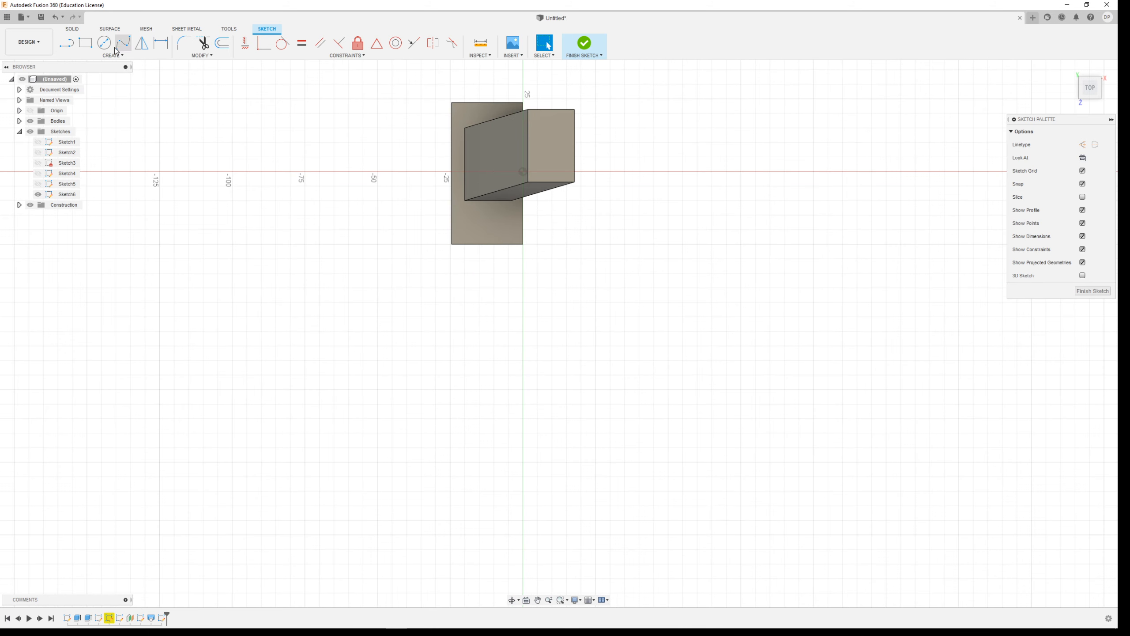
{"action": "left_click", "coordinate": [76, 56]}
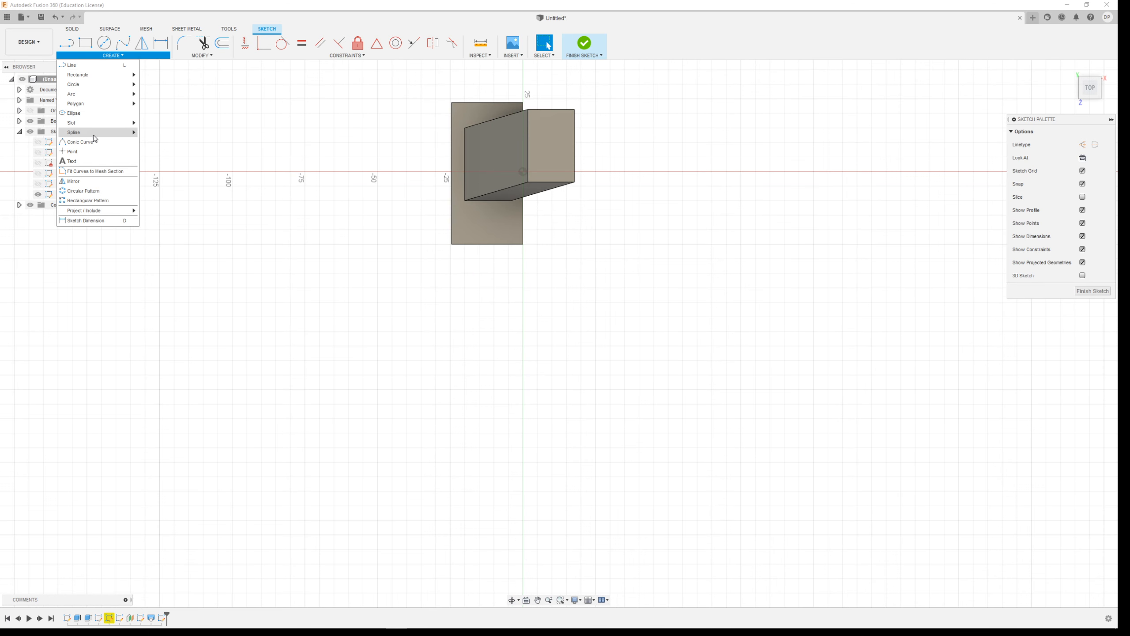
{"action": "mouse_move", "coordinate": [99, 103]}
{"action": "left_click", "coordinate": [174, 113]}
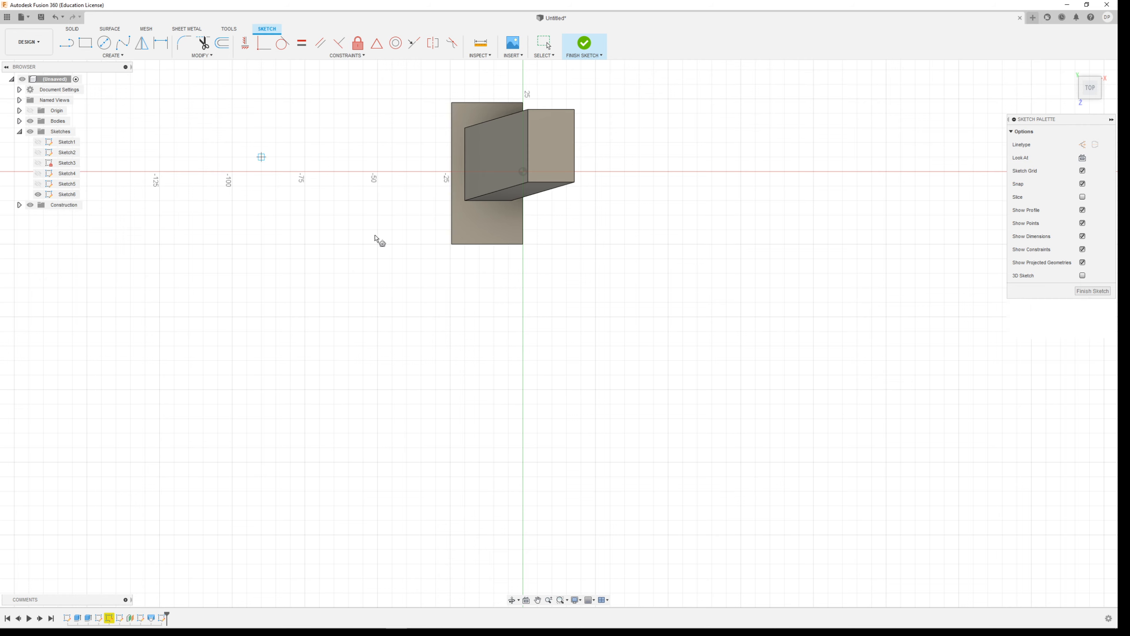
{"action": "left_click", "coordinate": [523, 389]}
{"action": "left_click", "coordinate": [524, 317]}
{"action": "middle_click_drag", "start_coordinate": [676, 428], "coordinate": [658, 370], "text": "shift"}
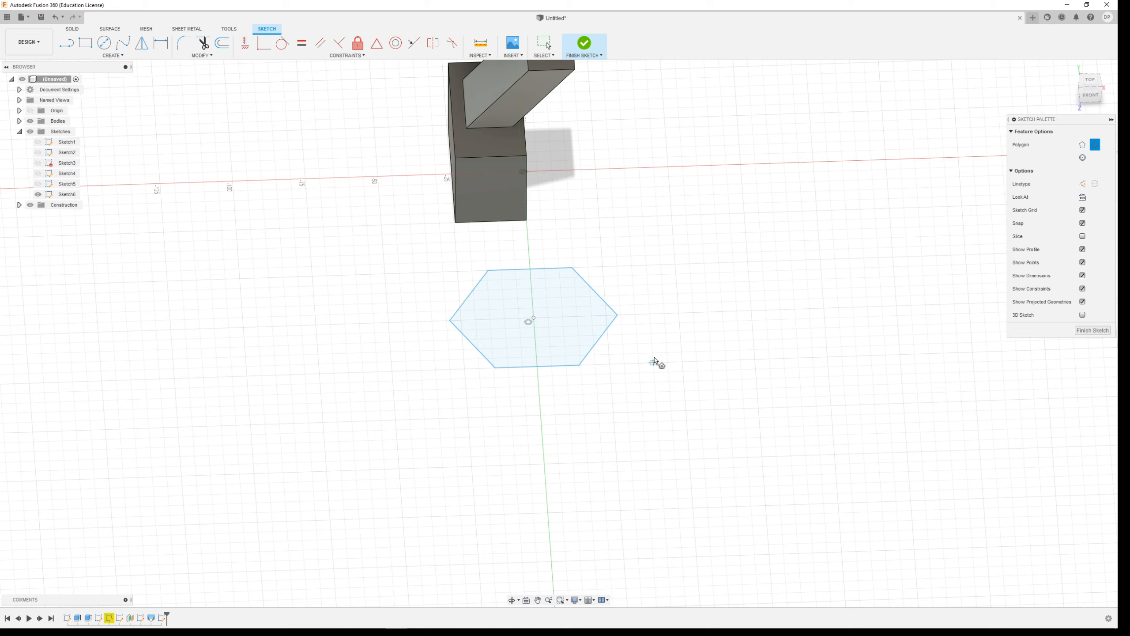
{"action": "left_click", "coordinate": [584, 44]}
{"action": "scroll", "coordinate": [649, 361], "scroll_direction": "up", "scroll_amount": 2}
{"action": "scroll", "coordinate": [603, 383], "scroll_direction": "down", "scroll_amount": 3}
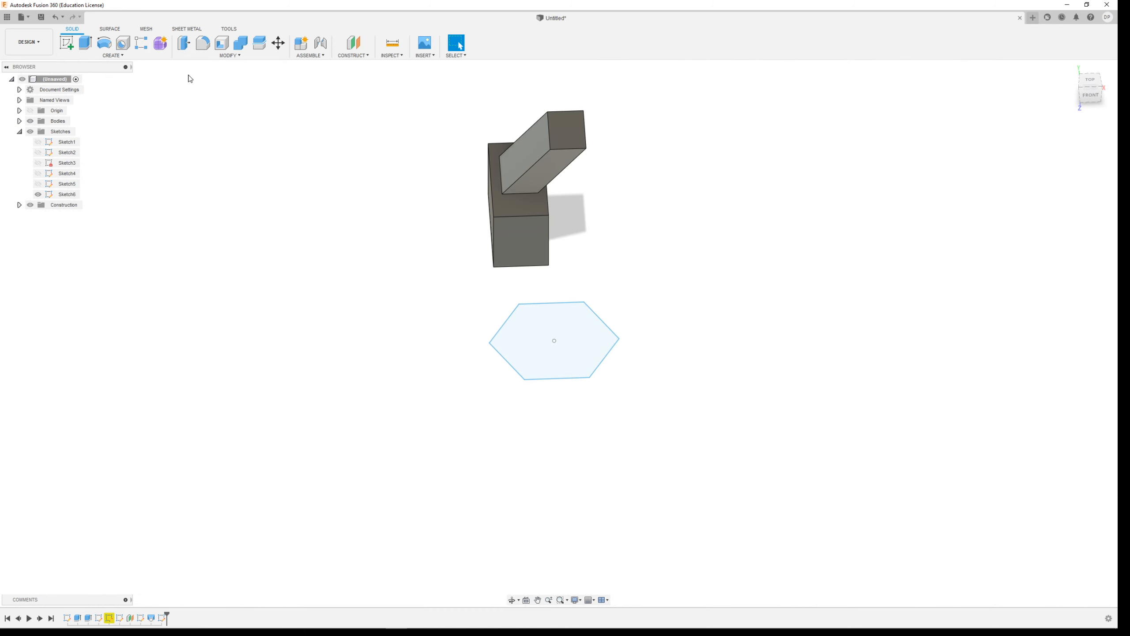
Start a sketch on the front vertical origin plane and draw a zigzag line chain from the origin, ending in a horizontal segment about 47 mm long.
{"action": "left_click", "coordinate": [113, 55]}
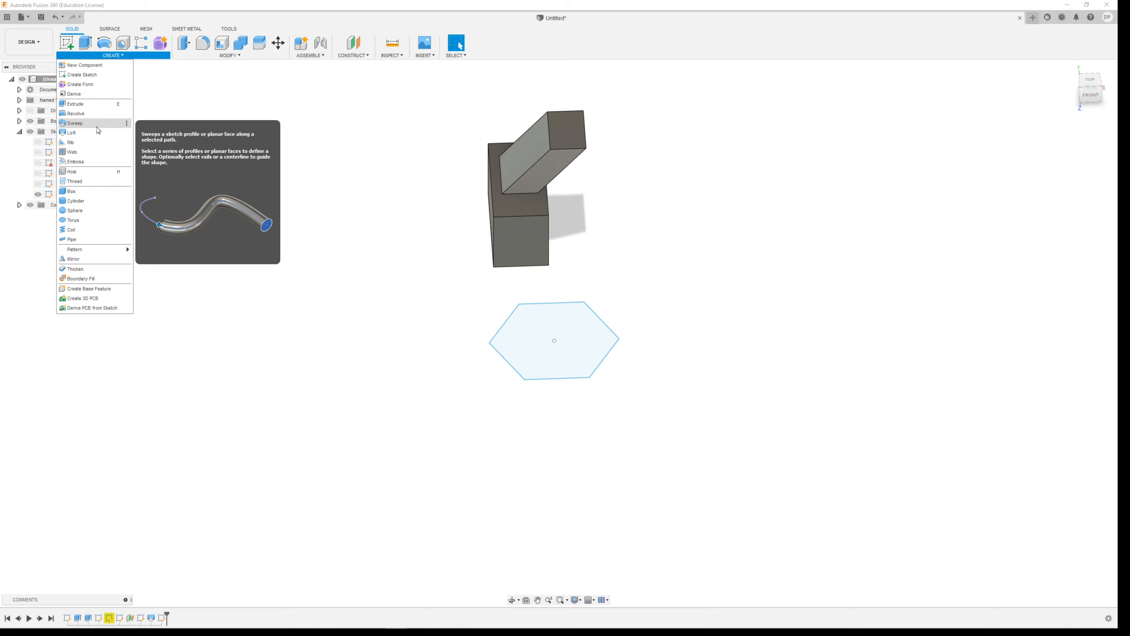
{"action": "left_click", "coordinate": [81, 74]}
{"action": "mouse_move", "coordinate": [635, 479]}
{"action": "middle_mouse_down", "text": "shift"}
{"action": "mouse_move", "coordinate": [625, 465]}
{"action": "mouse_move", "coordinate": [623, 298]}
{"action": "middle_mouse_up", "text": "shift"}
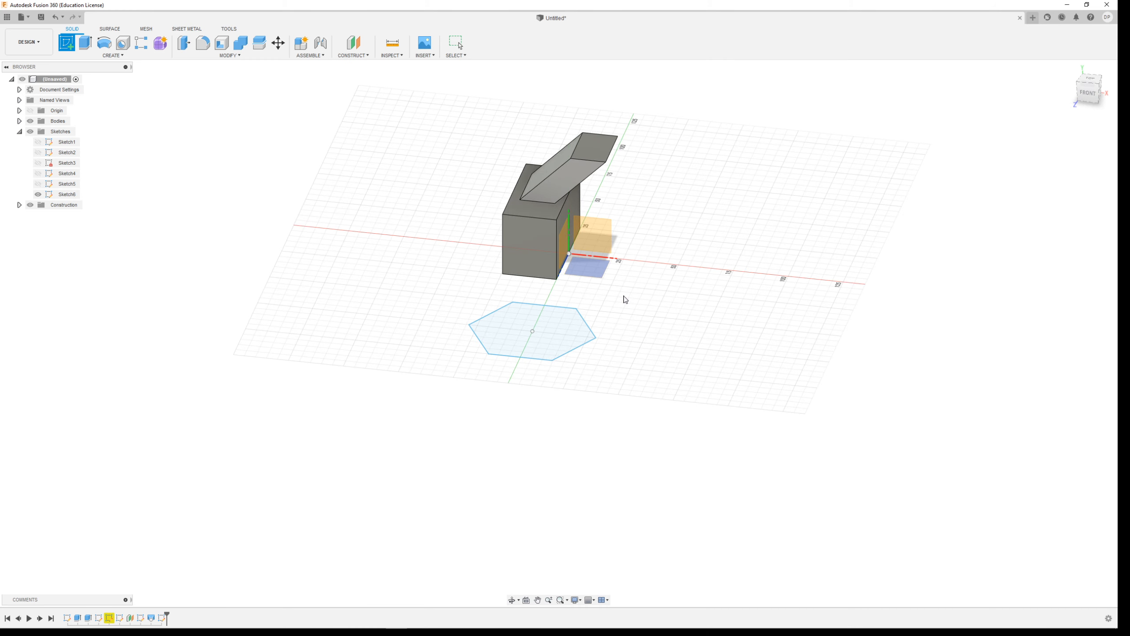
{"action": "left_click", "coordinate": [603, 236]}
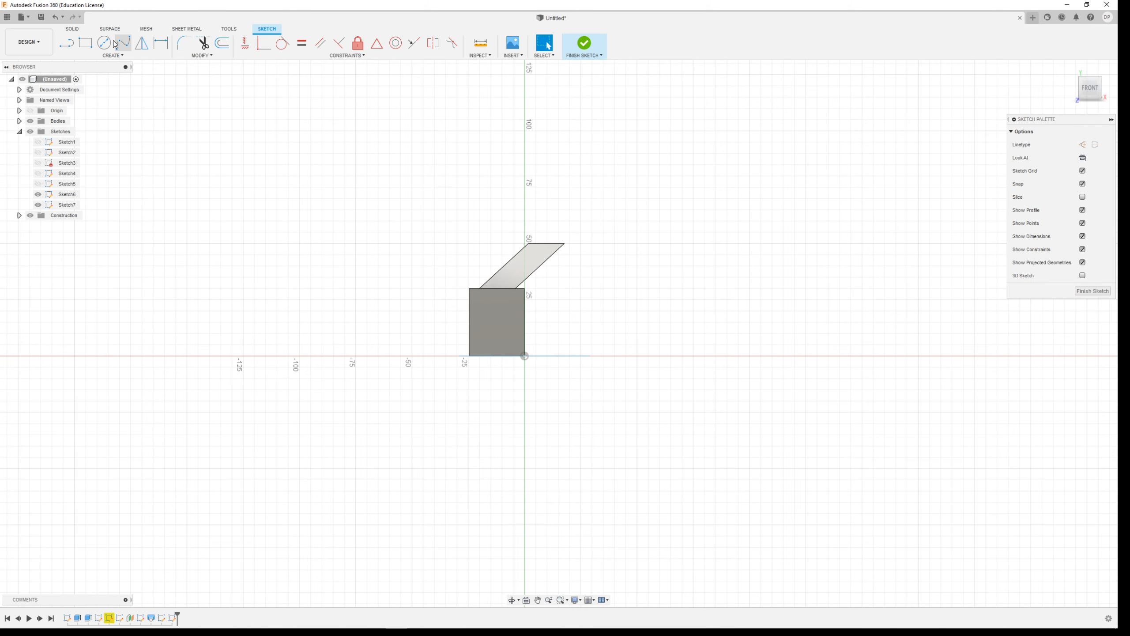
{"action": "key", "text": "l"}
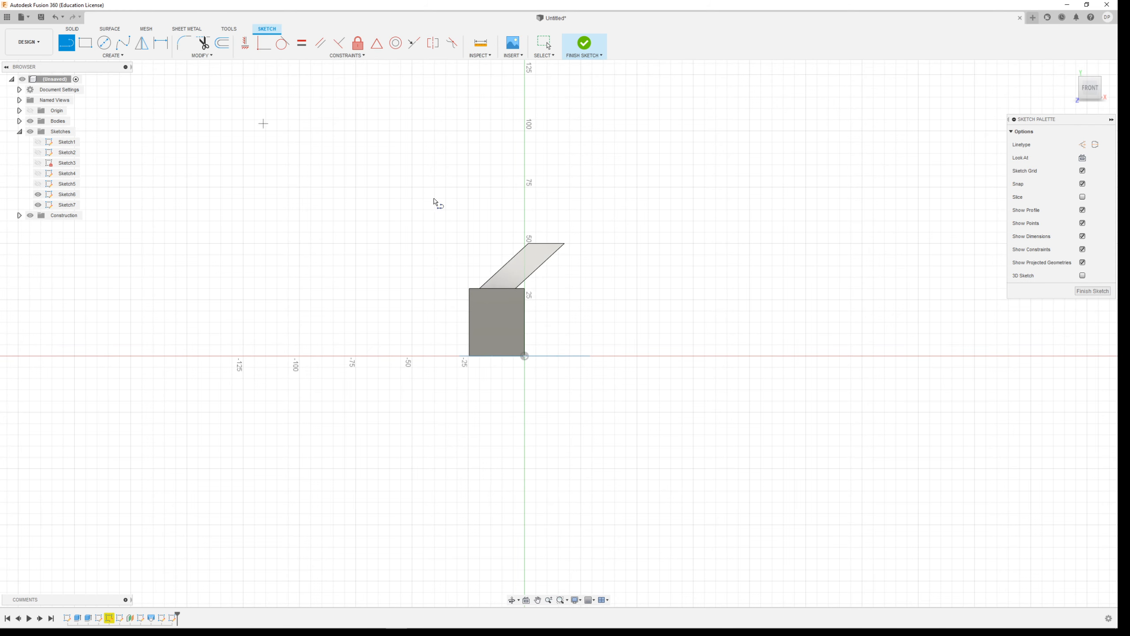
{"action": "left_click", "coordinate": [525, 356]}
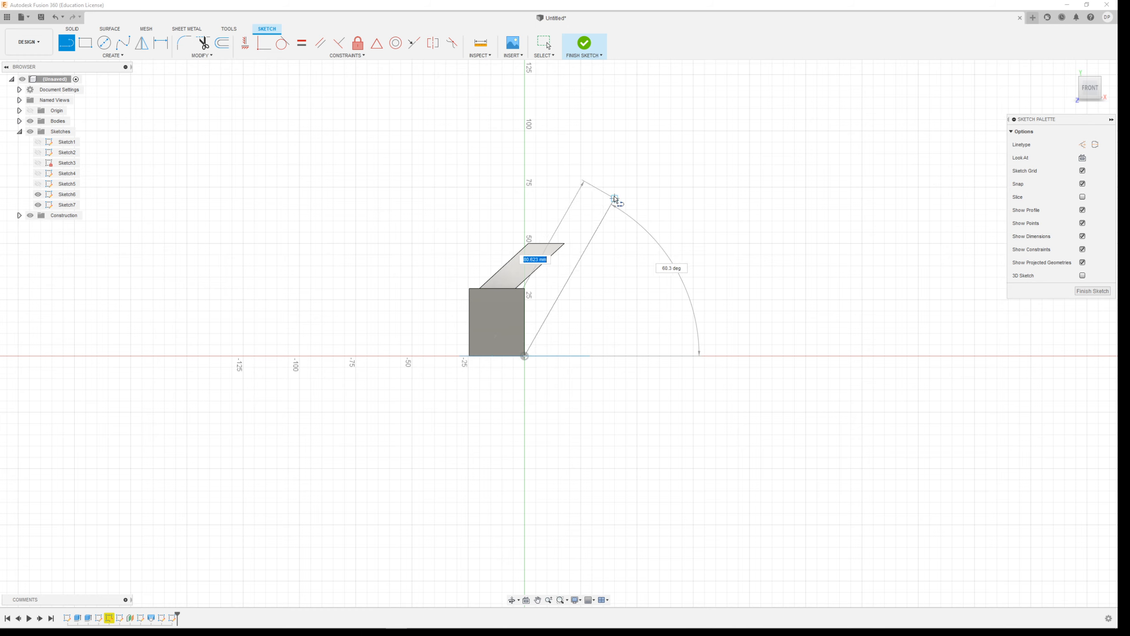
{"action": "left_click", "coordinate": [614, 244]}
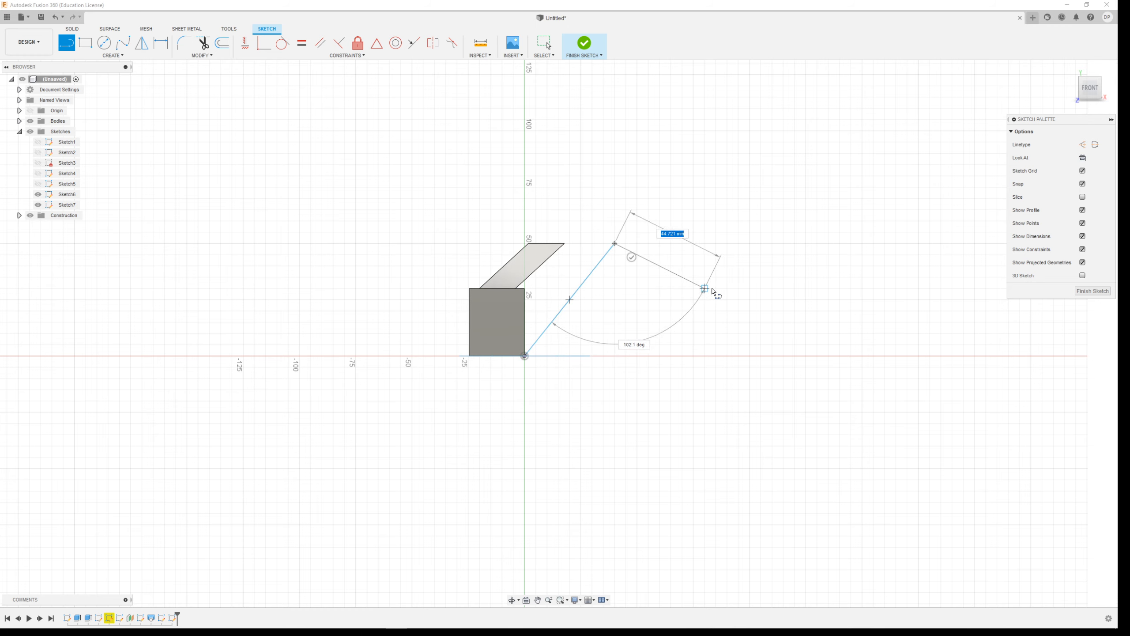
{"action": "left_click", "coordinate": [716, 289]}
{"action": "left_click", "coordinate": [862, 131]}
{"action": "left_click", "coordinate": [755, 130]}
{"action": "key", "text": "Escape"}
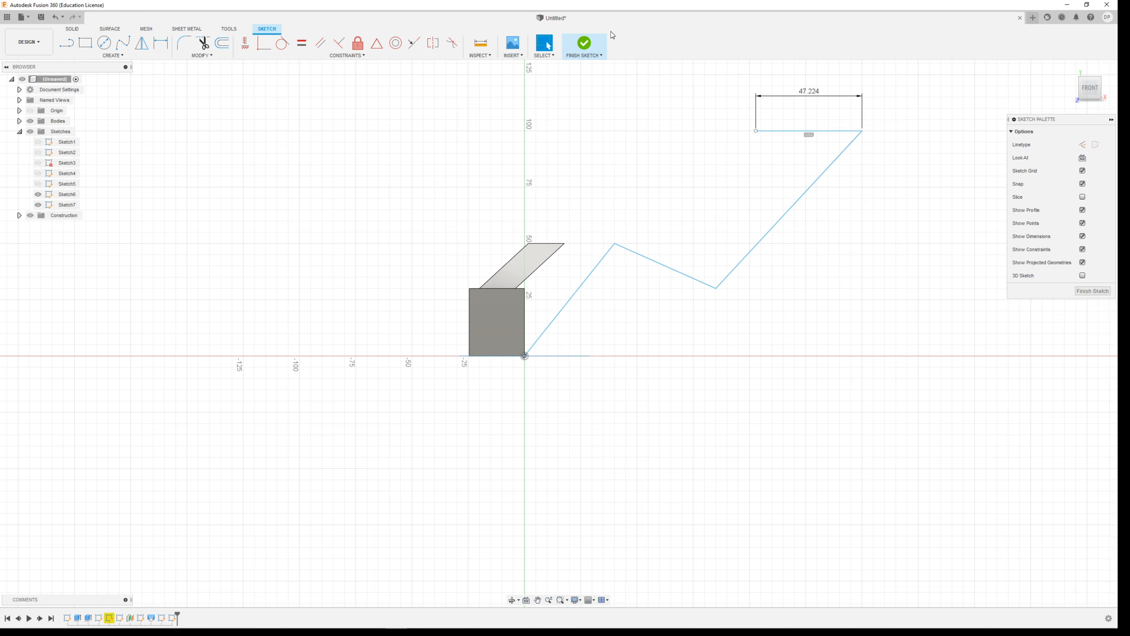
Delete the horizontal end segment so three path lines remain, and finish the sketch.
{"action": "left_click", "coordinate": [819, 133]}
{"action": "key", "text": "Delete"}
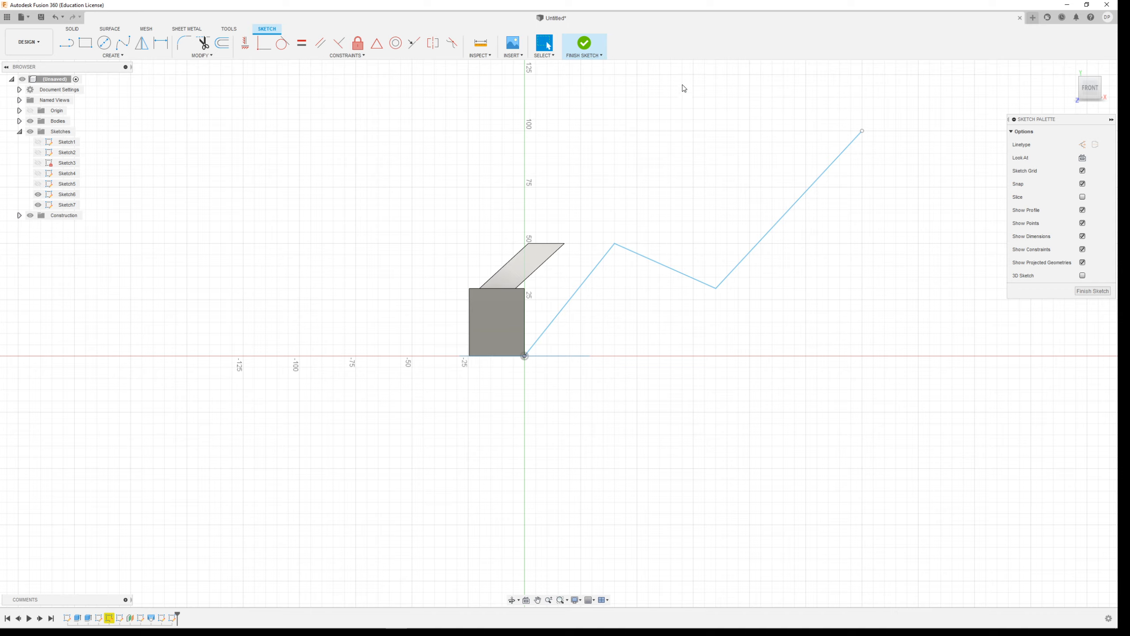
{"action": "left_click", "coordinate": [584, 44]}
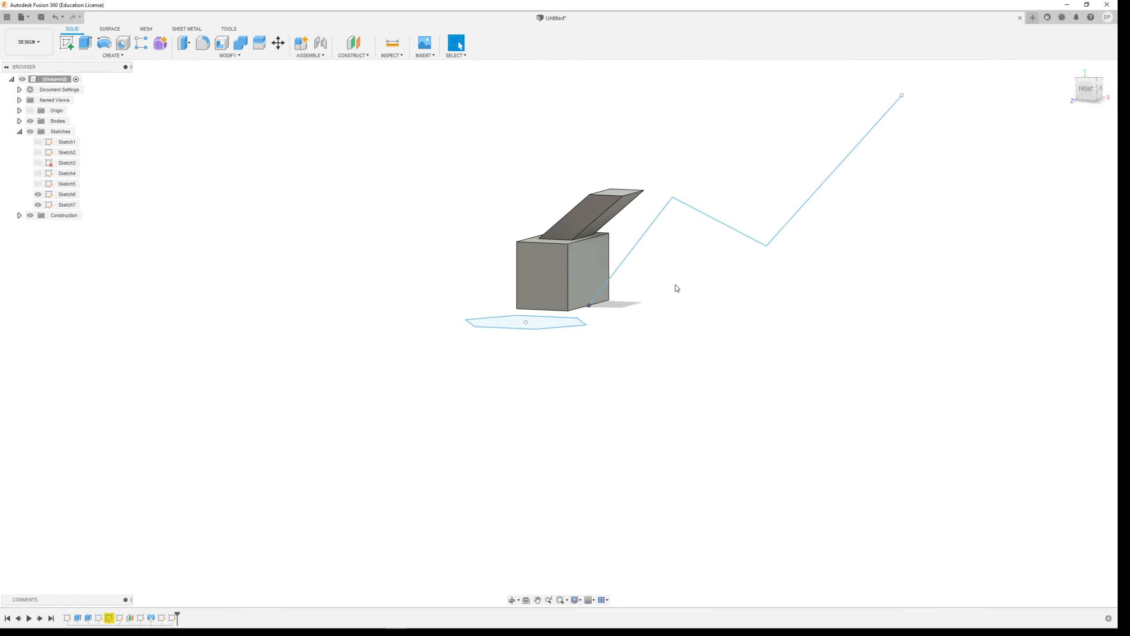
Set up a single-path sweep of the hexagon along the zigzag line chain as a new body.
{"action": "left_click", "coordinate": [113, 55]}
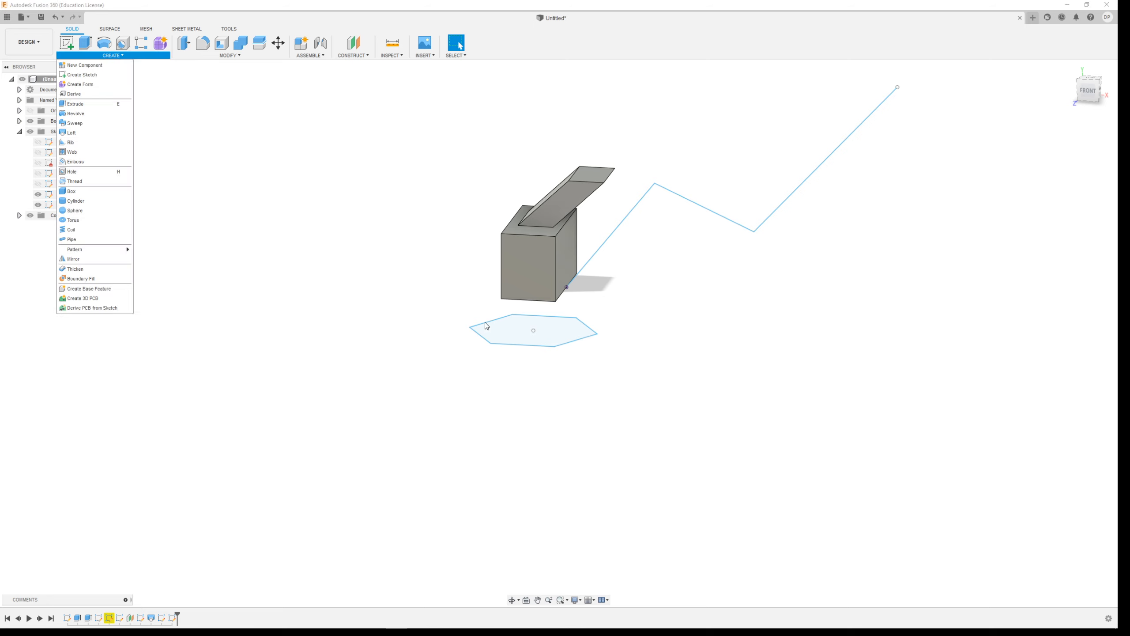
{"action": "left_click", "coordinate": [88, 123]}
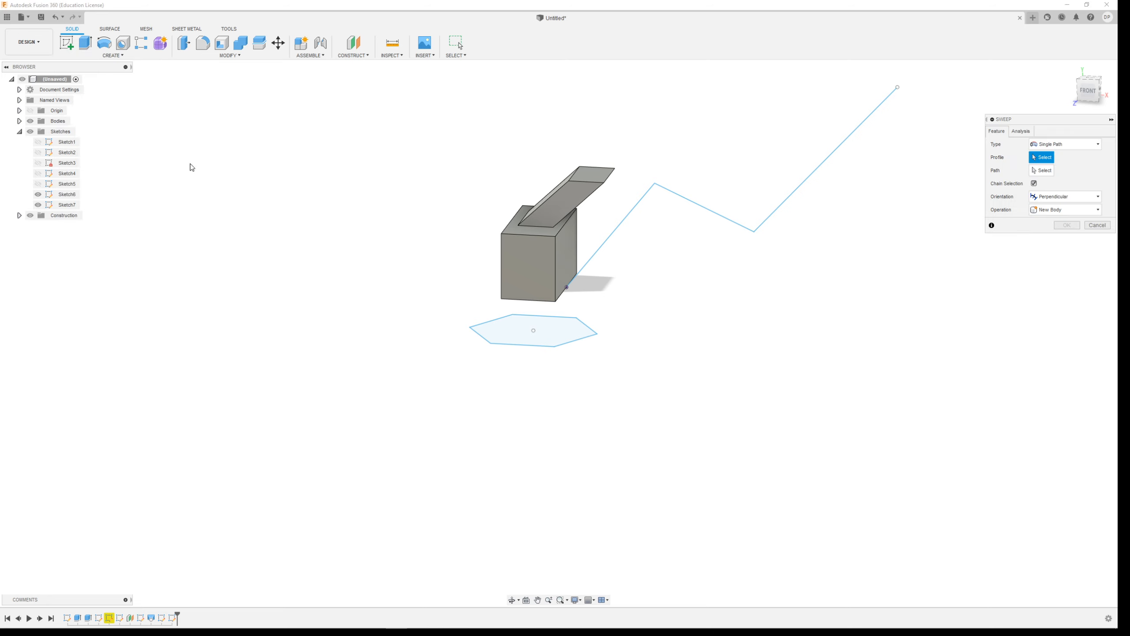
{"action": "left_click", "coordinate": [572, 332]}
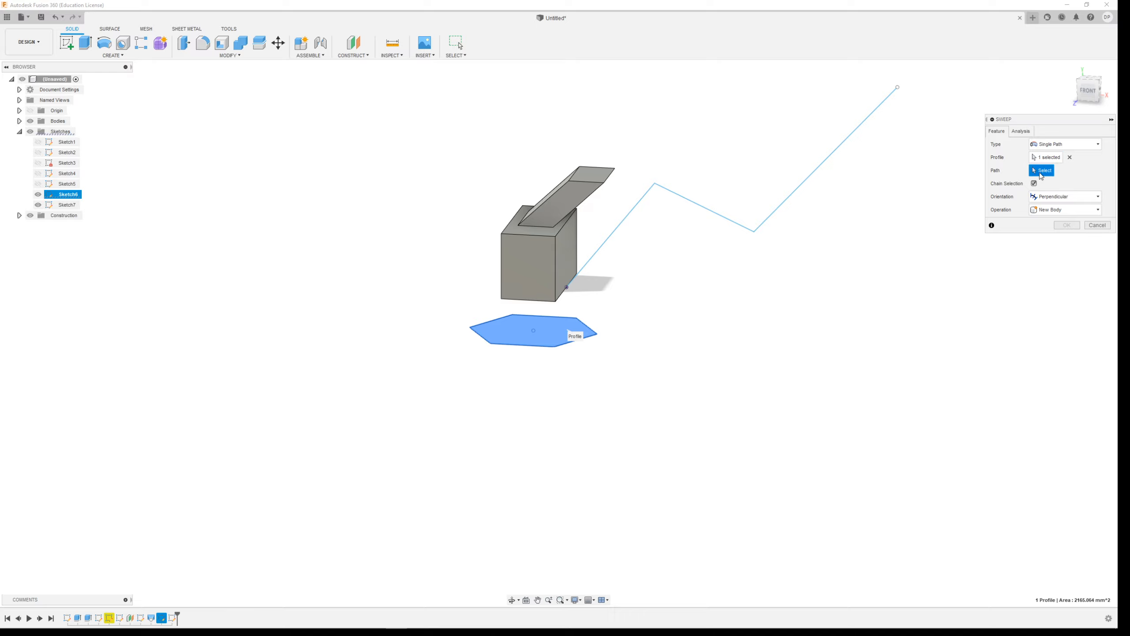
{"action": "left_click", "coordinate": [623, 225]}
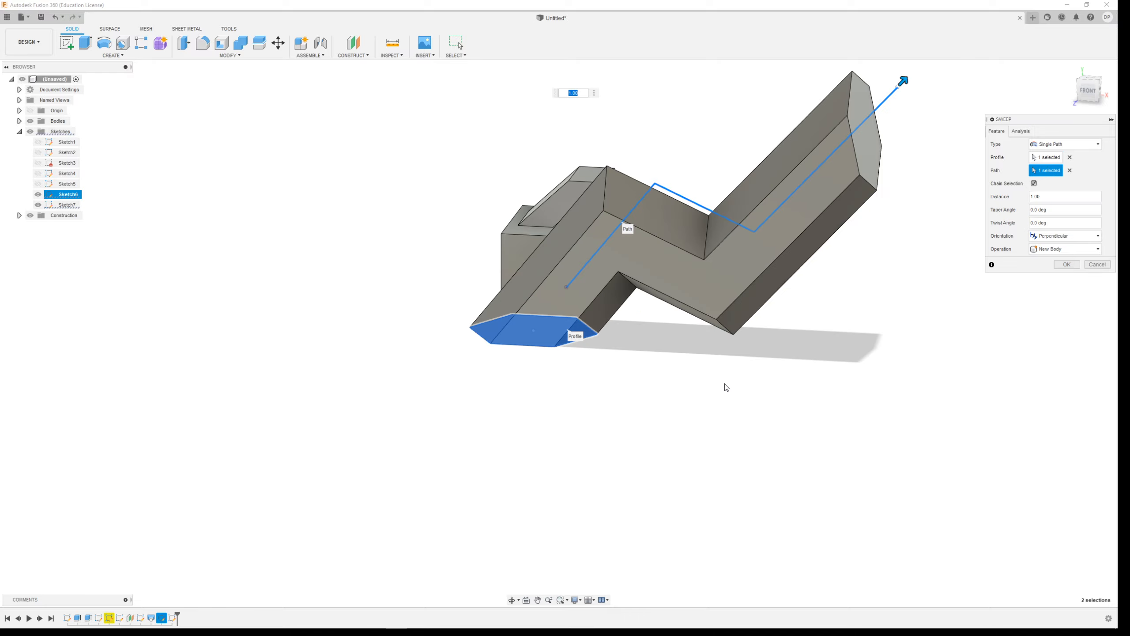
Examine from several sides how the sweep preview relates to its hexagonal profile and the path.
{"action": "middle_click_drag", "start_coordinate": [795, 331], "coordinate": [750, 307], "text": "shift"}
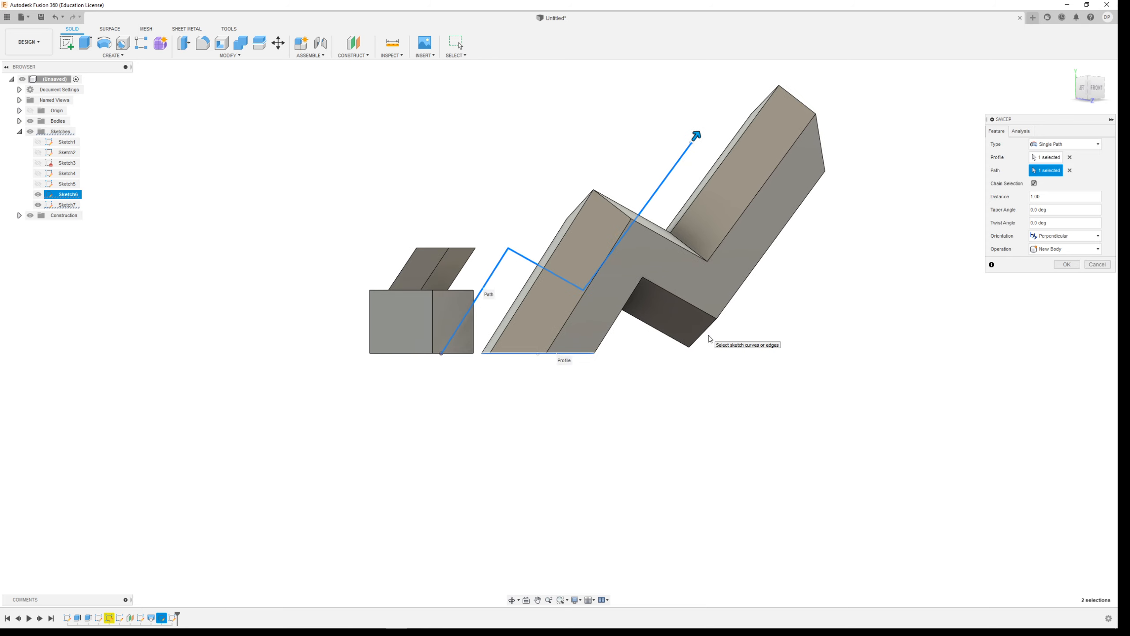
{"action": "middle_click_drag", "start_coordinate": [748, 321], "coordinate": [716, 338], "text": "shift"}
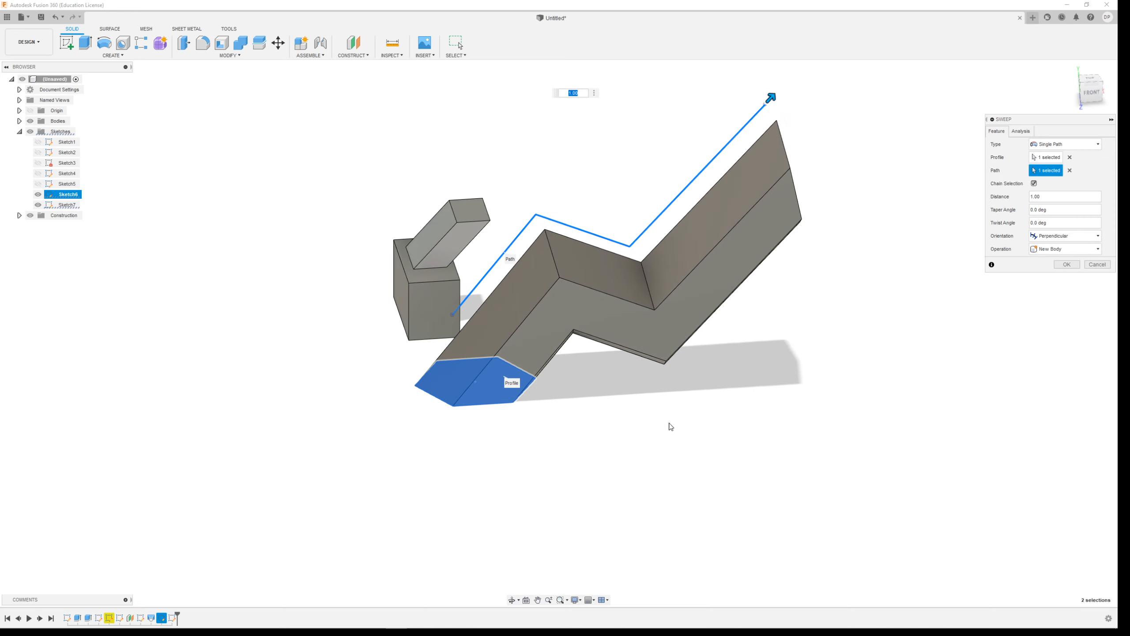
{"action": "middle_click_drag", "start_coordinate": [603, 357], "coordinate": [747, 413], "text": "shift"}
{"action": "scroll", "coordinate": [748, 413], "scroll_direction": "up", "scroll_amount": 5}
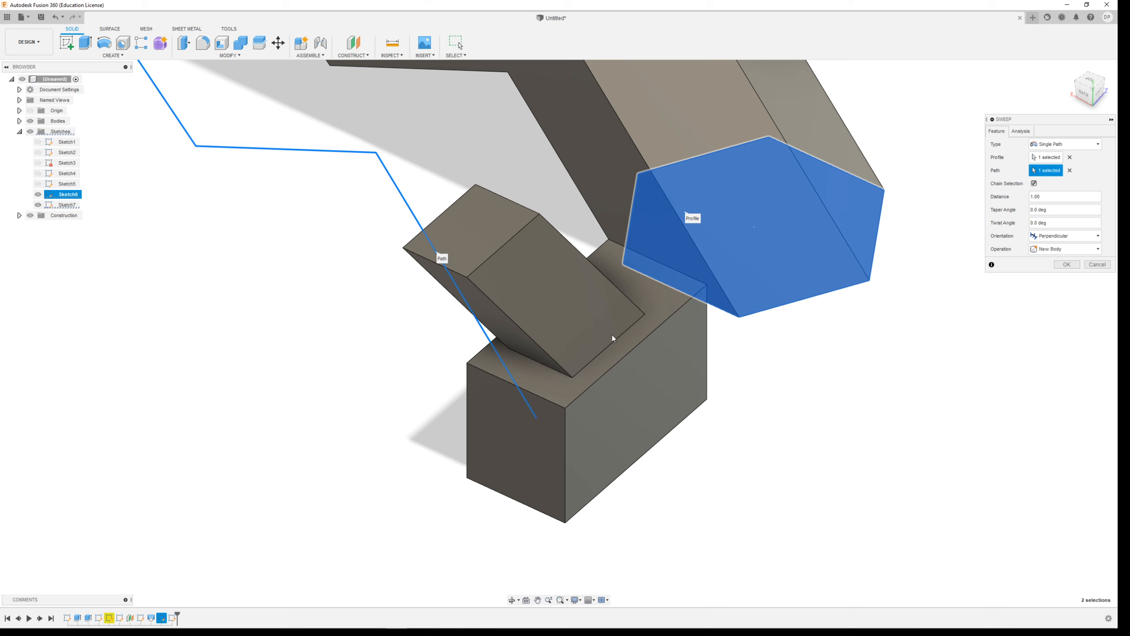
{"action": "middle_click_drag", "start_coordinate": [752, 392], "coordinate": [668, 370], "text": "shift"}
{"action": "scroll", "coordinate": [771, 370], "scroll_direction": "down", "scroll_amount": 5}
{"action": "scroll", "coordinate": [1053, 368], "scroll_direction": "up", "scroll_amount": 2}
{"action": "scroll", "coordinate": [1052, 366], "scroll_direction": "up", "scroll_amount": 3}
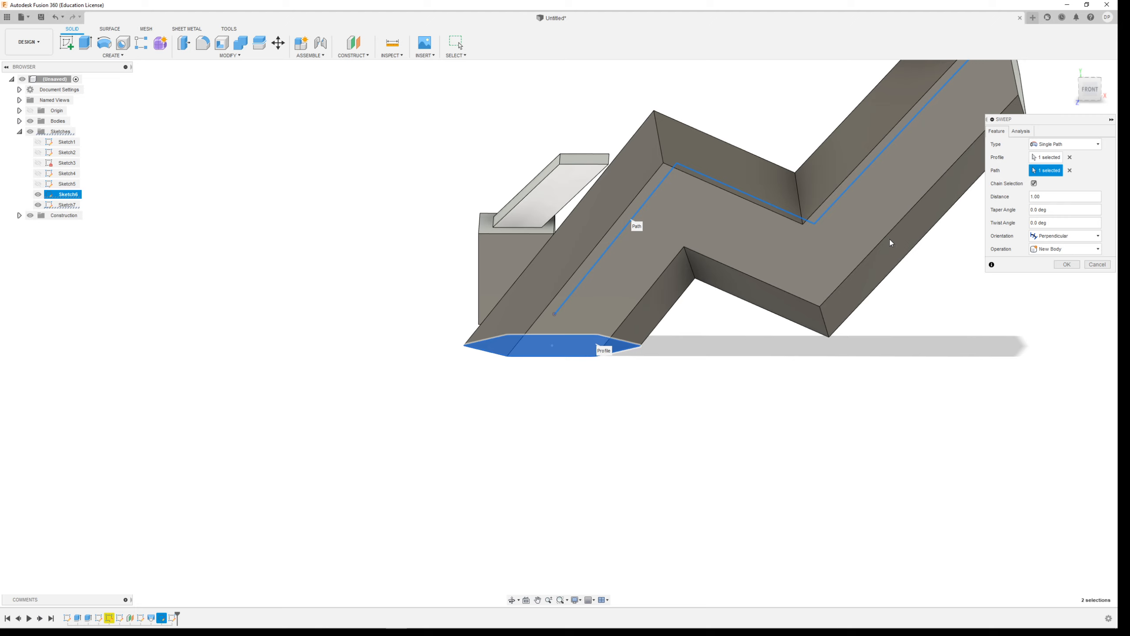
{"action": "scroll", "coordinate": [692, 420], "scroll_direction": "down", "scroll_amount": 4}
{"action": "scroll", "coordinate": [863, 425], "scroll_direction": "up", "scroll_amount": 3}
Try the Parallel orientation for the sweep, and set it back to Perpendicular.
{"action": "left_click", "coordinate": [1053, 241]}
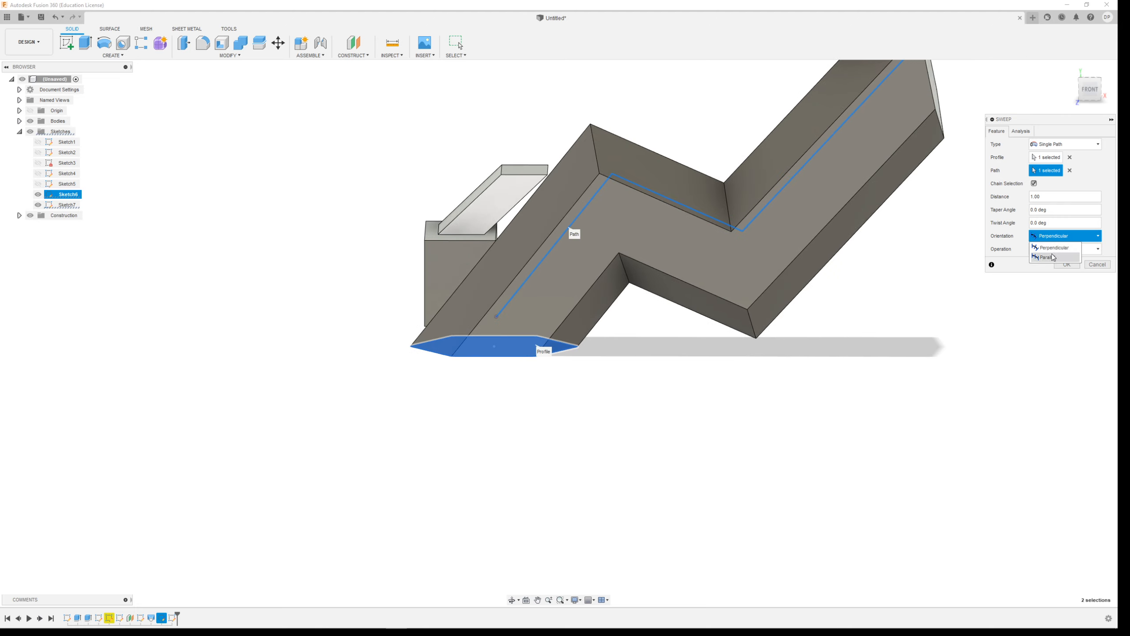
{"action": "left_click", "coordinate": [1051, 257]}
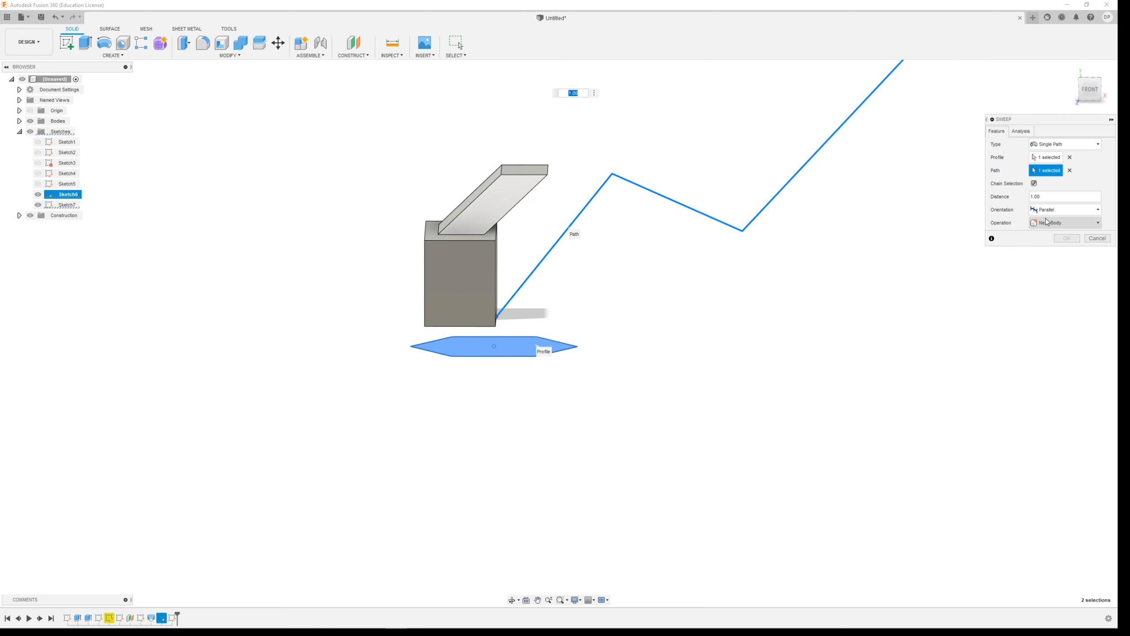
{"action": "left_click", "coordinate": [1048, 212]}
{"action": "left_click", "coordinate": [1052, 221]}
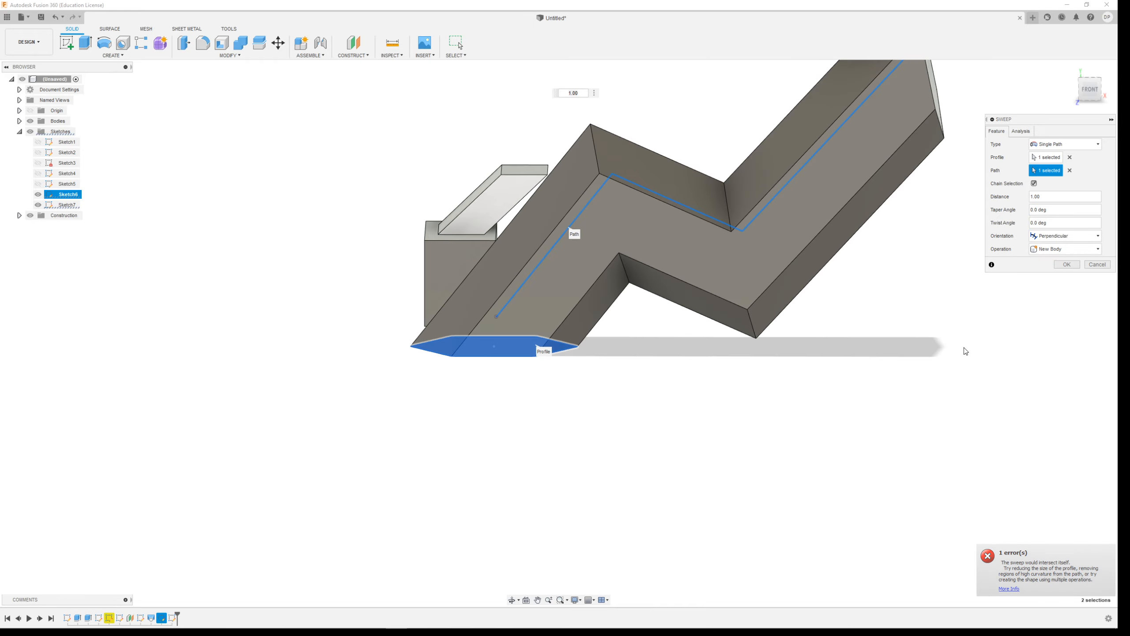
Create the perpendicular single-path sweep of the hexagon along the zigzag lines as a new body.
{"action": "mouse_move", "coordinate": [833, 336]}
{"action": "middle_mouse_down", "text": "shift"}
{"action": "mouse_move", "coordinate": [709, 351]}
{"action": "mouse_move", "coordinate": [848, 348]}
{"action": "mouse_move", "coordinate": [835, 341]}
{"action": "middle_mouse_up", "text": "shift"}
{"action": "left_click", "coordinate": [1066, 264]}
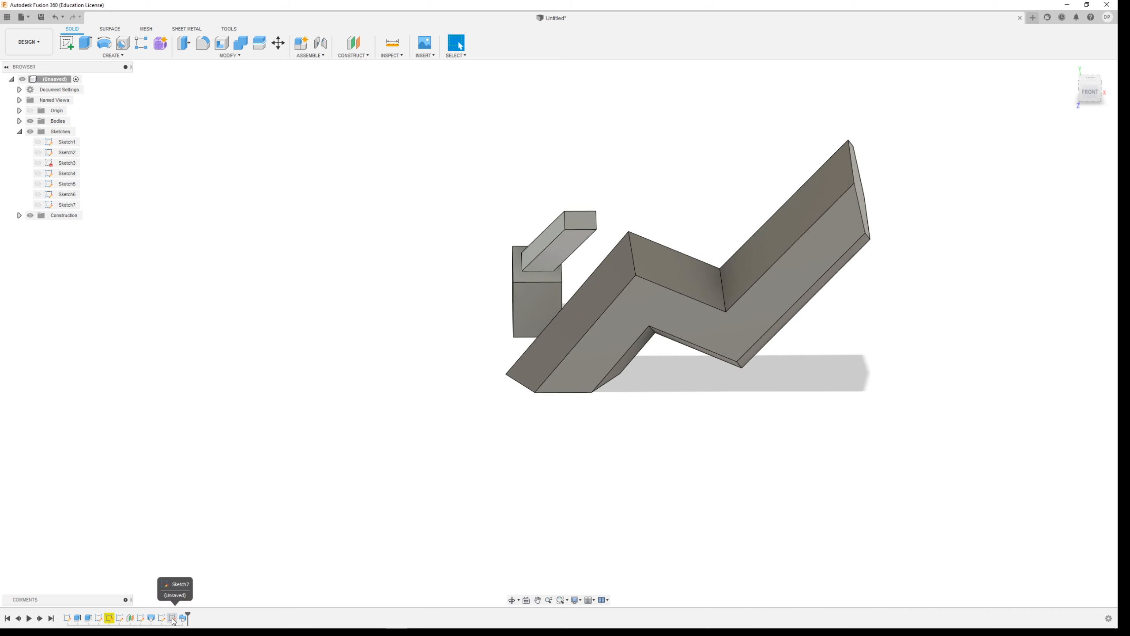
Edit the zigzag path sketch to round both corners with 10 mm fillets, and finish the sketch.
{"action": "double_click", "coordinate": [171, 618]}
{"action": "left_click", "coordinate": [184, 43]}
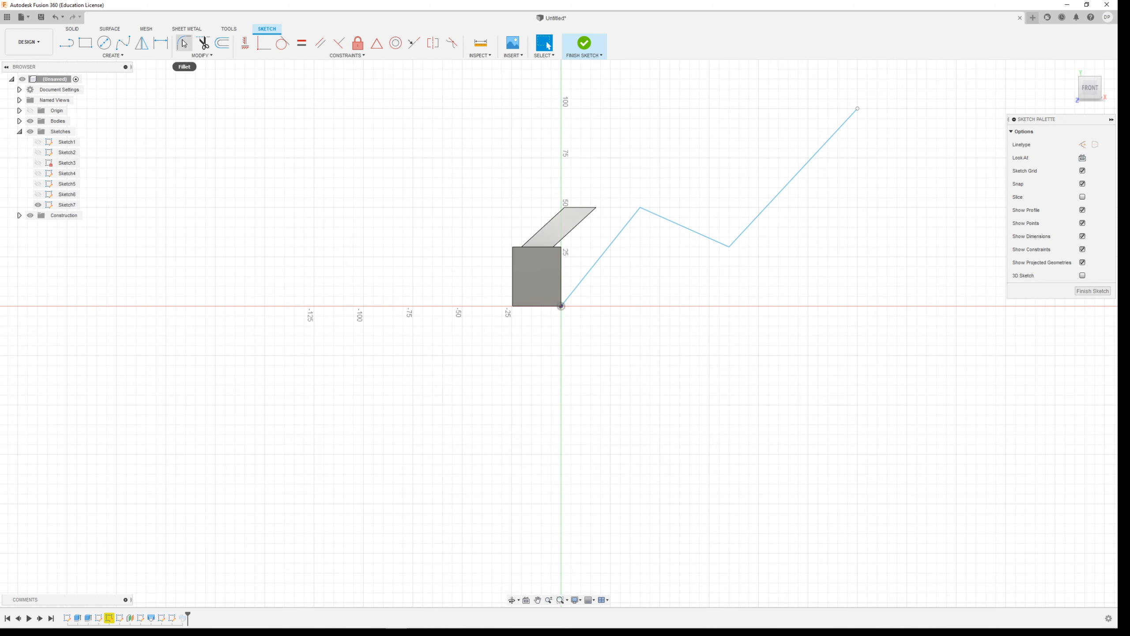
{"action": "left_click", "coordinate": [644, 211]}
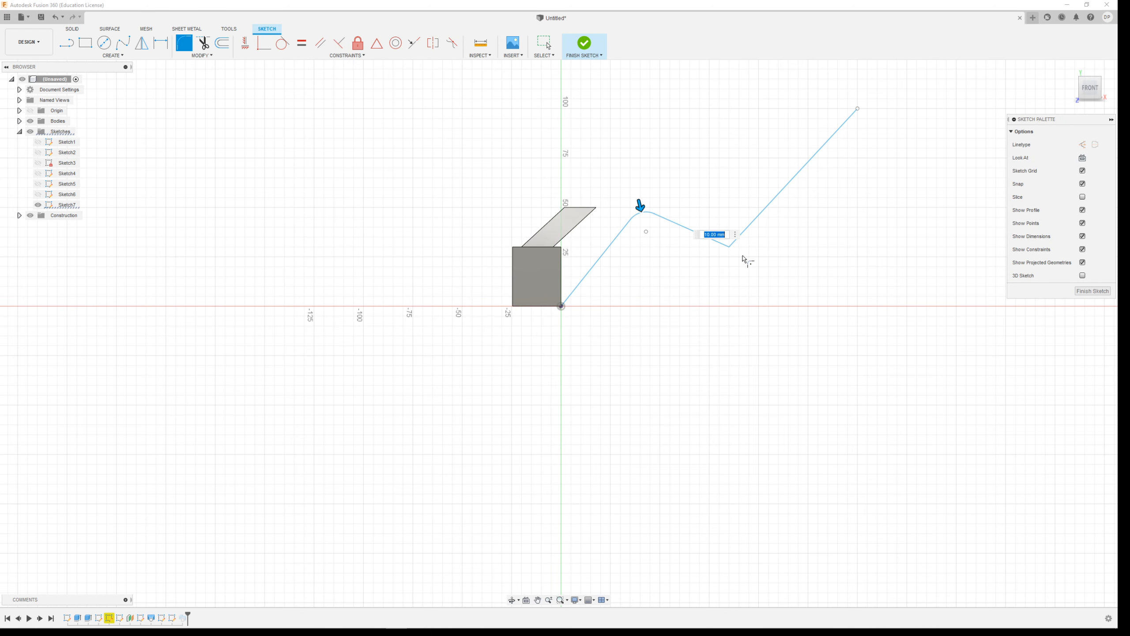
{"action": "left_click", "coordinate": [730, 248]}
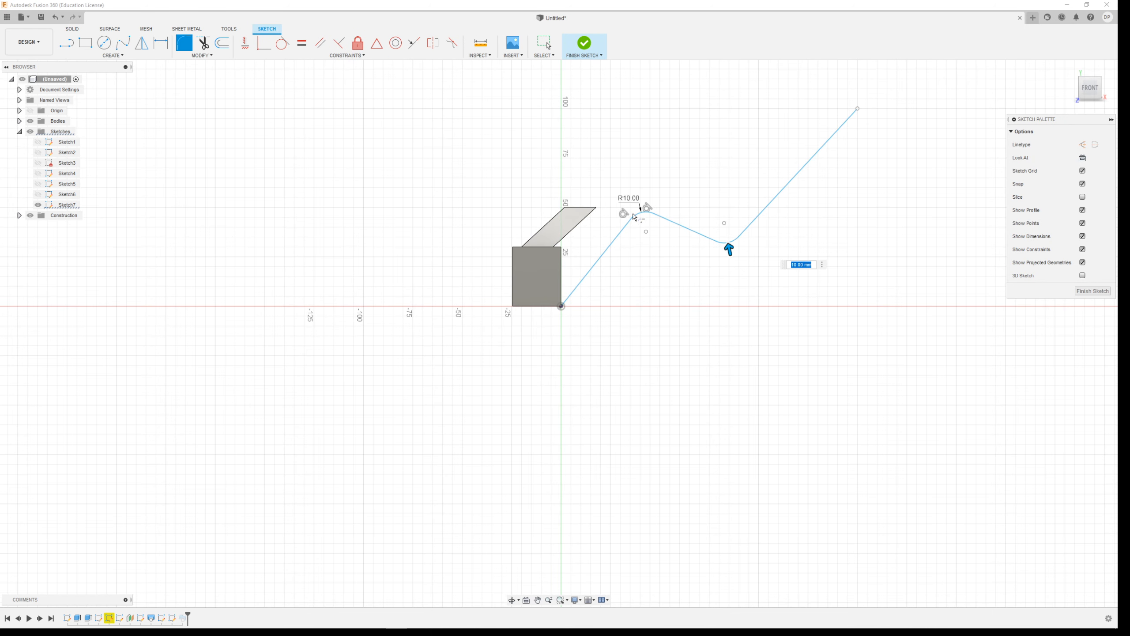
{"action": "left_click", "coordinate": [584, 44]}
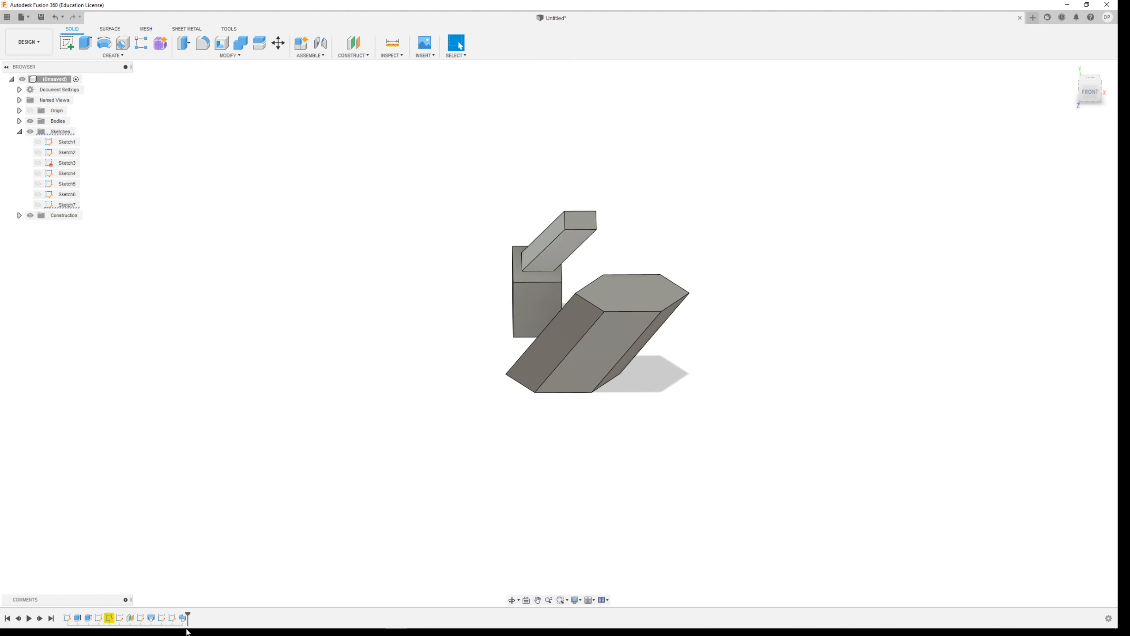
Try to reassign the existing sweep's path to the rounded zigzag chain, and abandon the edit.
{"action": "double_click", "coordinate": [184, 618]}
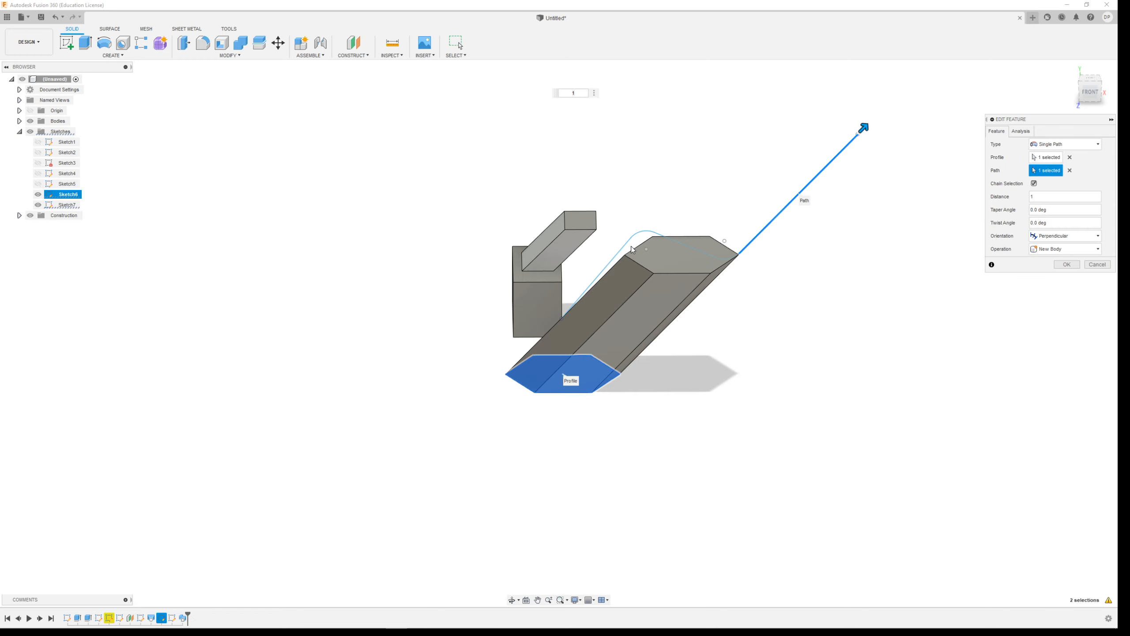
{"action": "left_click", "coordinate": [632, 249]}
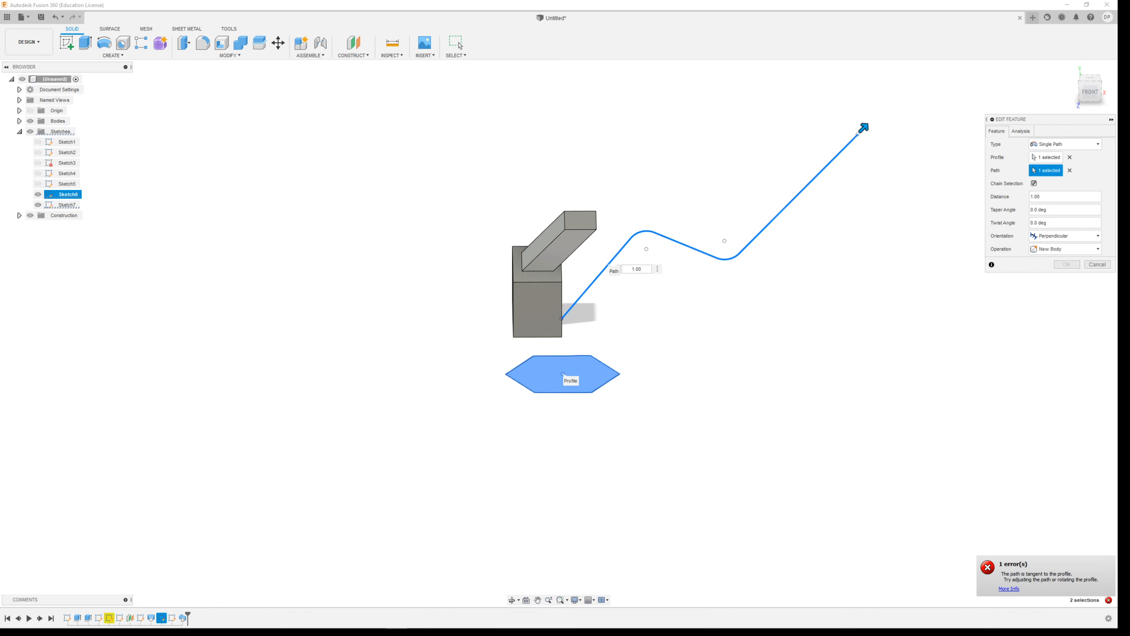
{"action": "left_click", "coordinate": [1097, 264]}
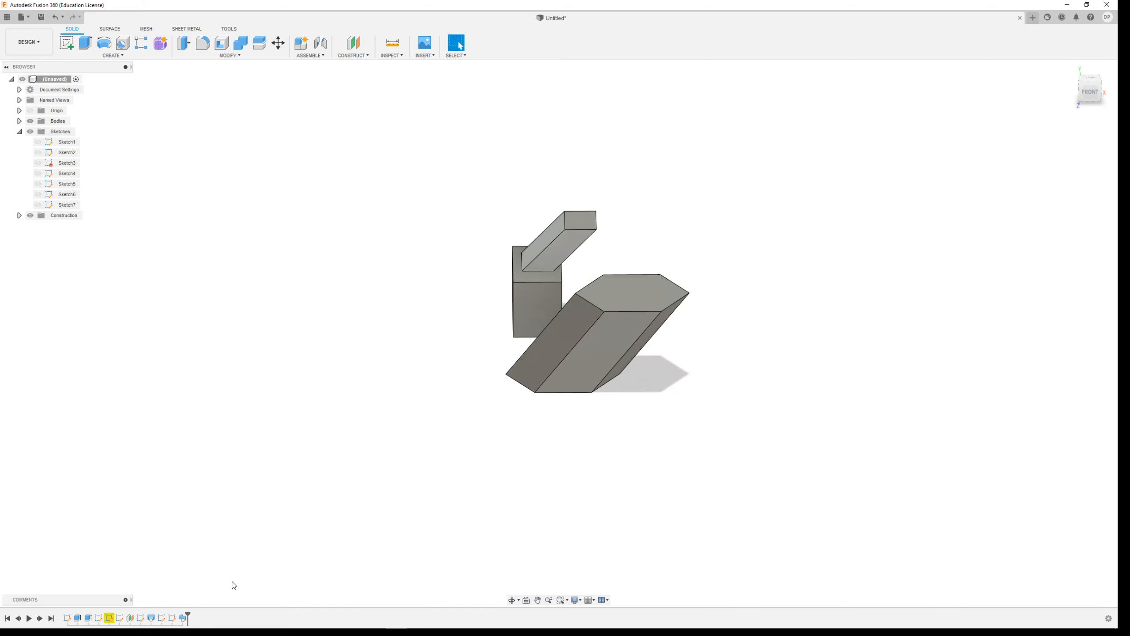
Delete the sweep feature and show the hexagon and path sketches.
{"action": "left_click", "coordinate": [184, 620]}
{"action": "key", "text": "Delete"}
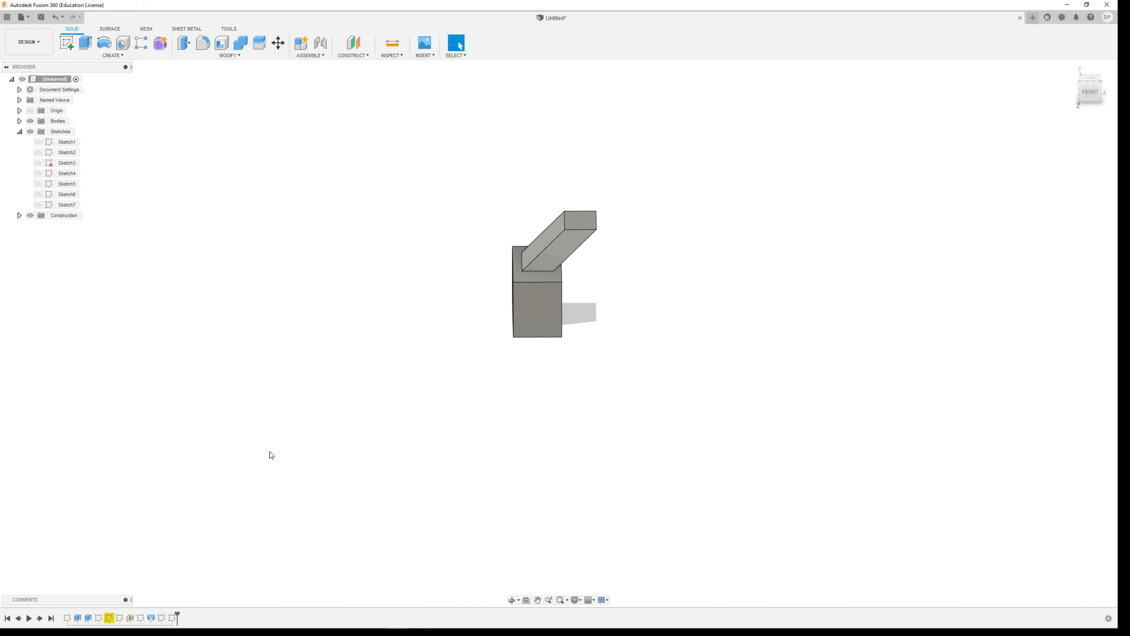
{"action": "left_click", "coordinate": [38, 205]}
{"action": "left_click", "coordinate": [38, 195]}
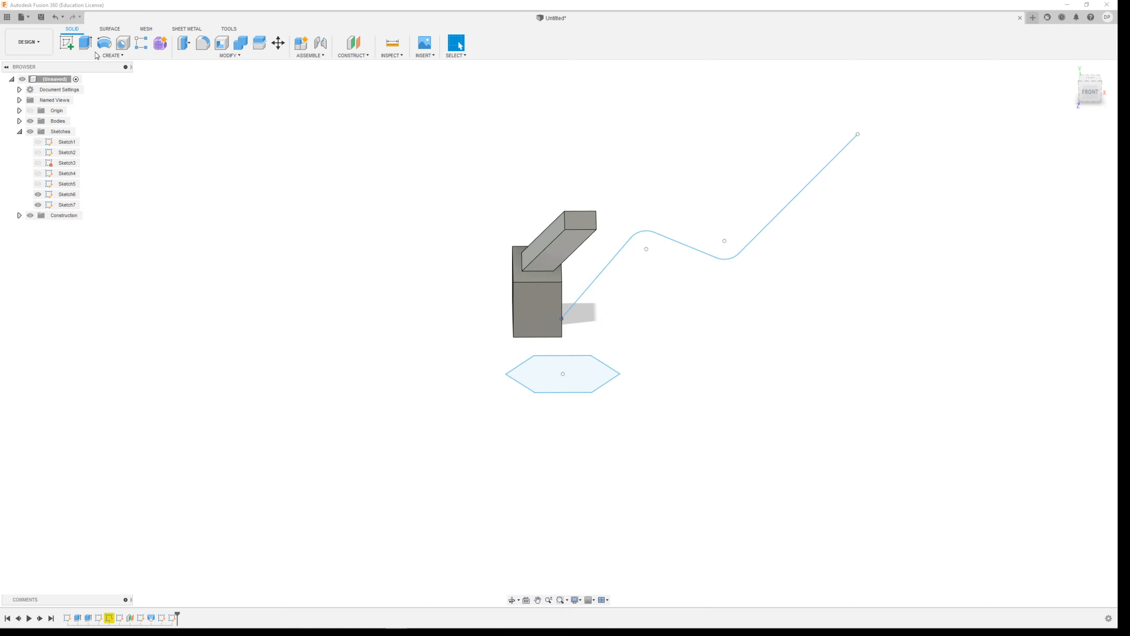
Try a new single-path sweep of the hexagon profile along the rounded path chain as a new body.
{"action": "left_click", "coordinate": [113, 55]}
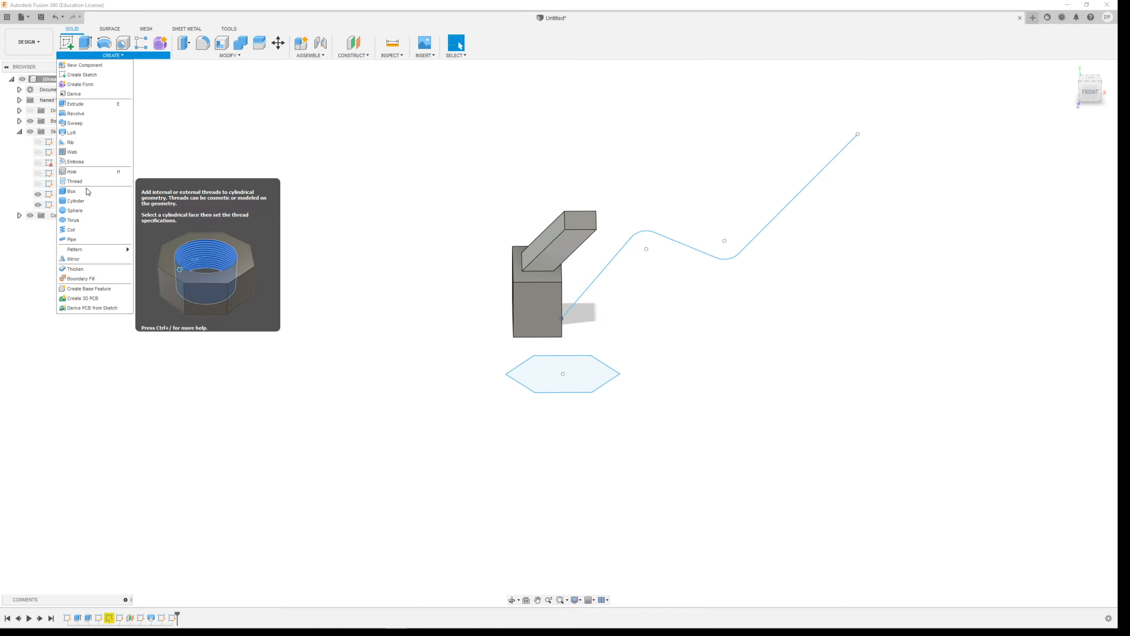
{"action": "left_click", "coordinate": [75, 122]}
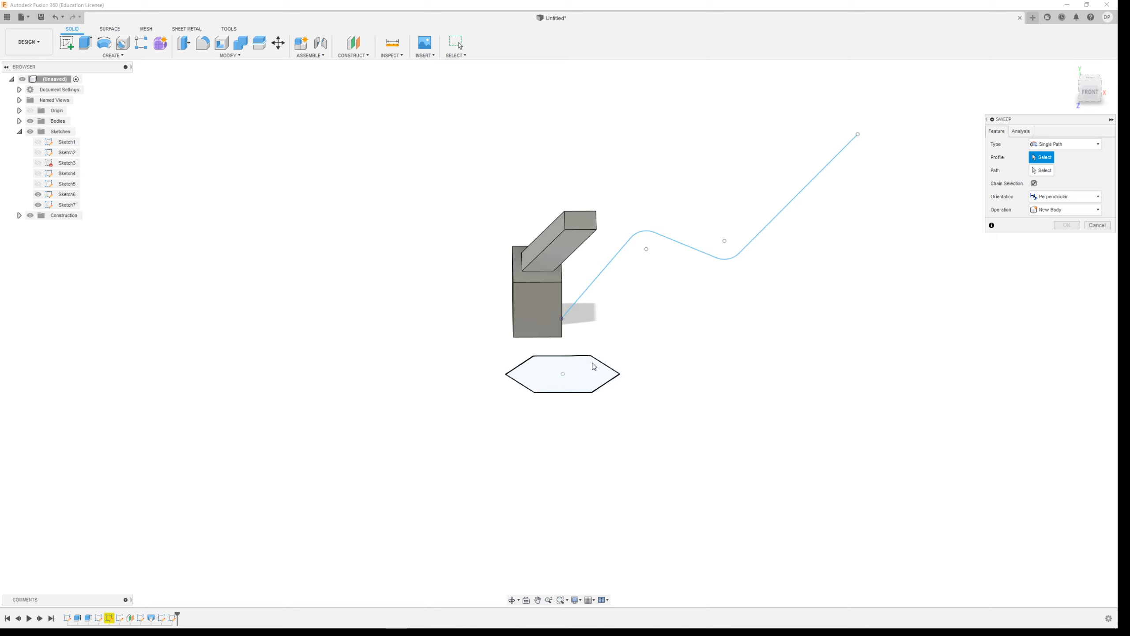
{"action": "left_click", "coordinate": [594, 369]}
{"action": "left_click", "coordinate": [1041, 170]}
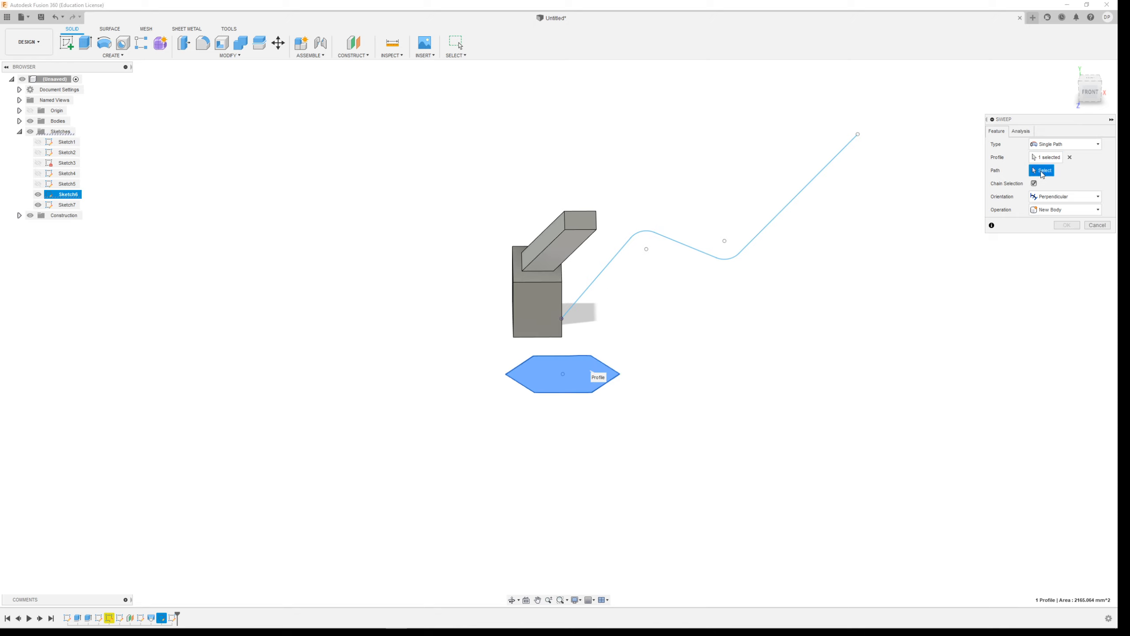
{"action": "left_click", "coordinate": [617, 258]}
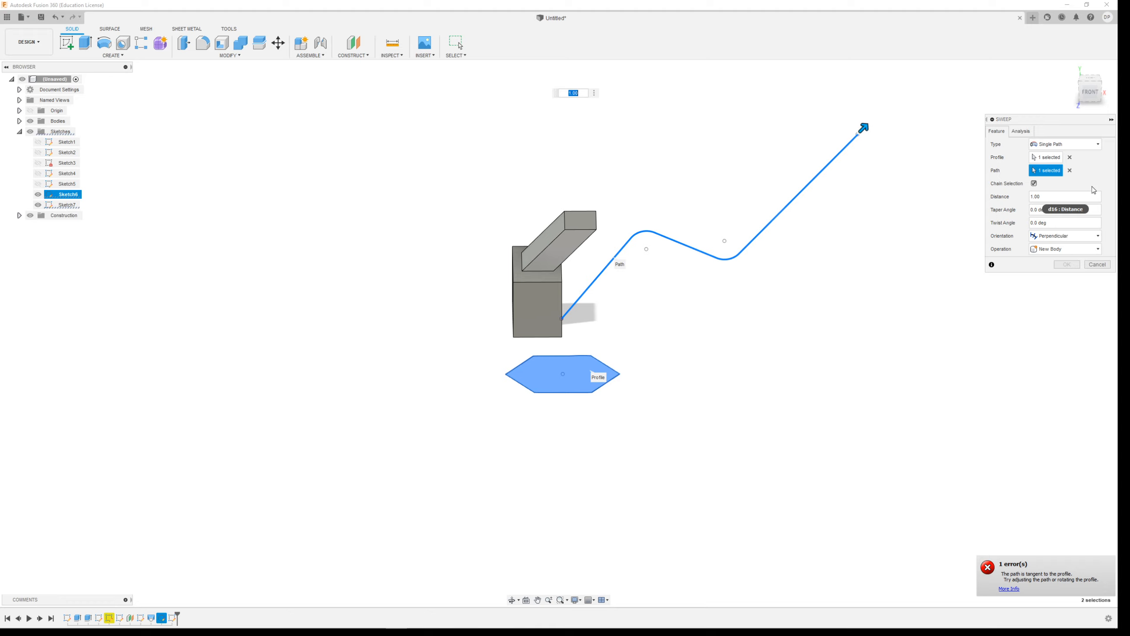
Try the Path + Guide Rail sweep type, return to Single Path, and abandon the sweep.
{"action": "left_click", "coordinate": [1076, 146]}
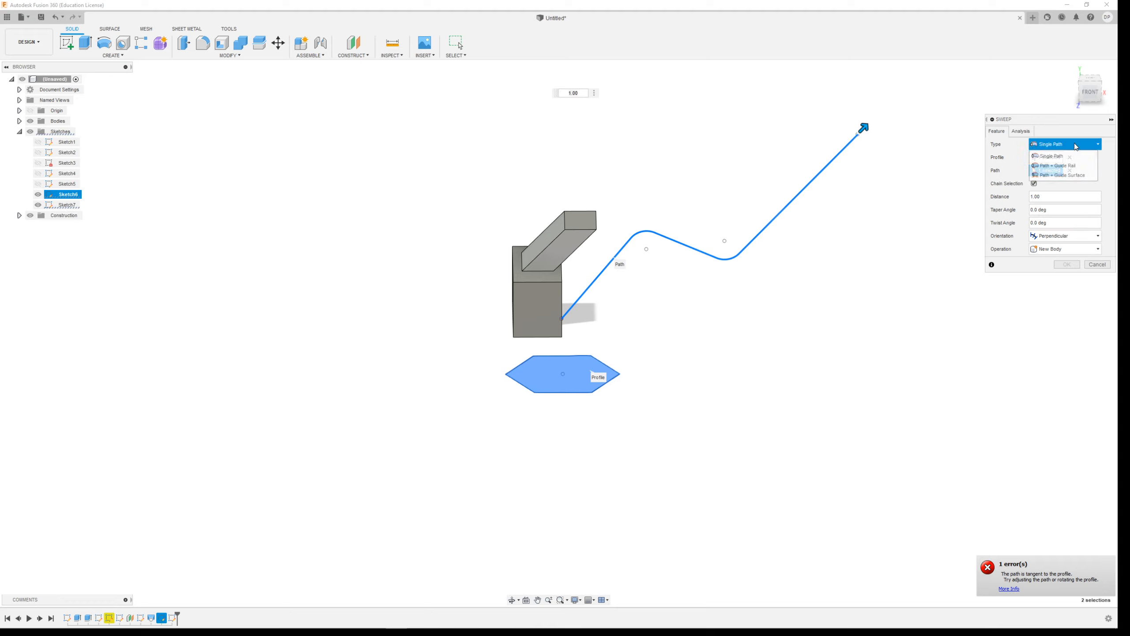
{"action": "left_click", "coordinate": [1081, 164]}
{"action": "left_click", "coordinate": [1078, 147]}
{"action": "left_click", "coordinate": [1073, 157]}
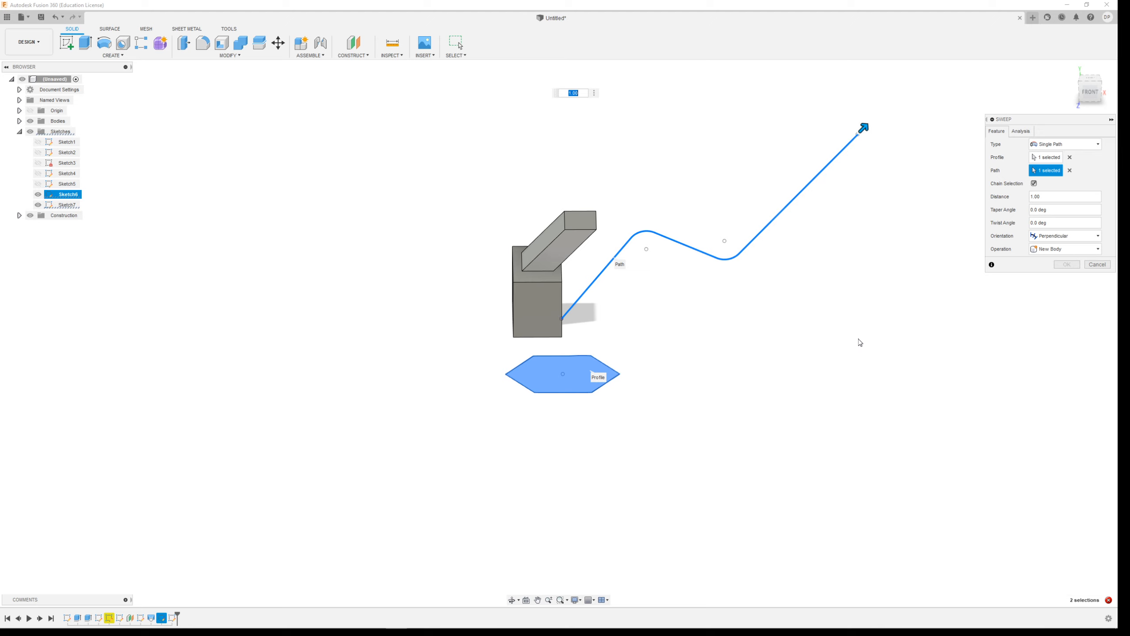
{"action": "middle_click_drag", "start_coordinate": [861, 342], "coordinate": [817, 344], "text": "shift"}
{"action": "middle_click_drag", "start_coordinate": [829, 340], "coordinate": [860, 334], "text": "shift"}
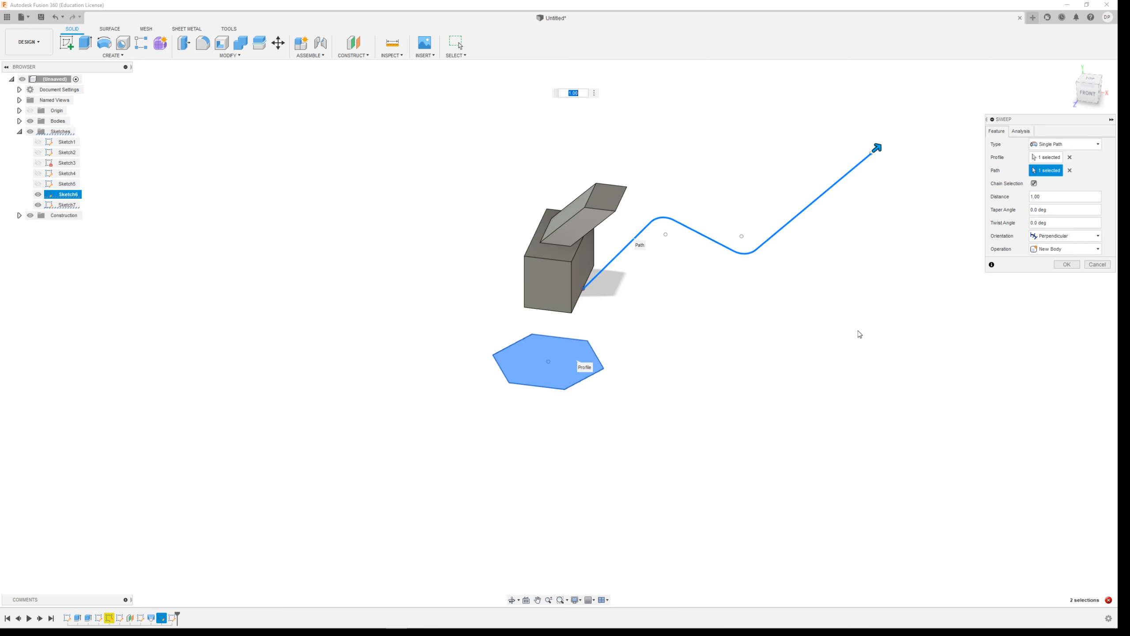
{"action": "mouse_move", "coordinate": [878, 148]}
{"action": "left_mouse_down"}
{"action": "mouse_move", "coordinate": [759, 247]}
{"action": "mouse_move", "coordinate": [620, 248]}
{"action": "mouse_move", "coordinate": [775, 222]}
{"action": "mouse_move", "coordinate": [879, 166]}
{"action": "left_mouse_up"}
{"action": "key", "text": "Escape"}
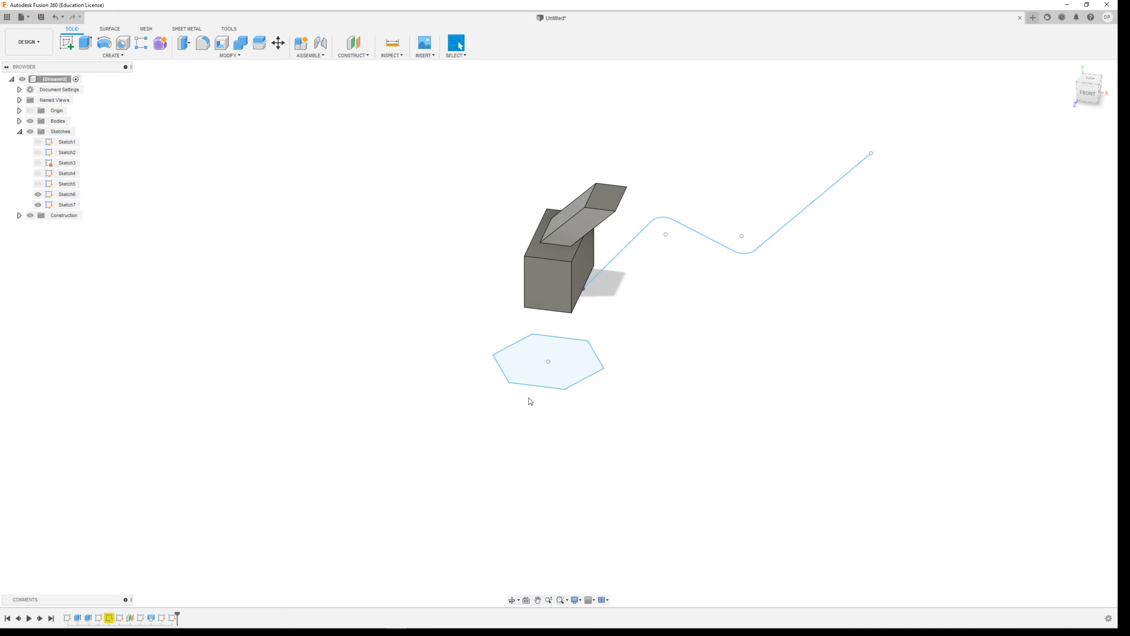
Move the whole hexagon profile a short distance from its original position beside the block.
{"action": "scroll", "coordinate": [529, 394], "scroll_direction": "up", "scroll_amount": 2}
{"action": "left_click_drag", "start_coordinate": [450, 290], "coordinate": [656, 442]}
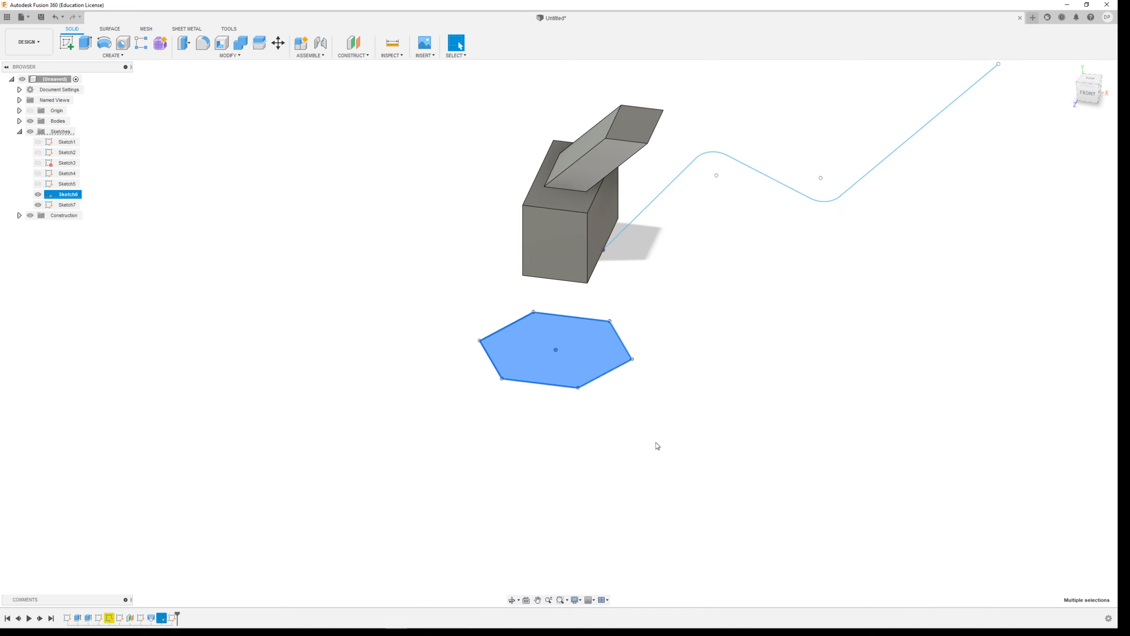
{"action": "mouse_move", "coordinate": [634, 362]}
{"action": "left_mouse_down"}
{"action": "mouse_move", "coordinate": [604, 355]}
{"action": "mouse_move", "coordinate": [632, 374]}
{"action": "left_mouse_up"}
{"action": "left_click", "coordinate": [285, 309]}
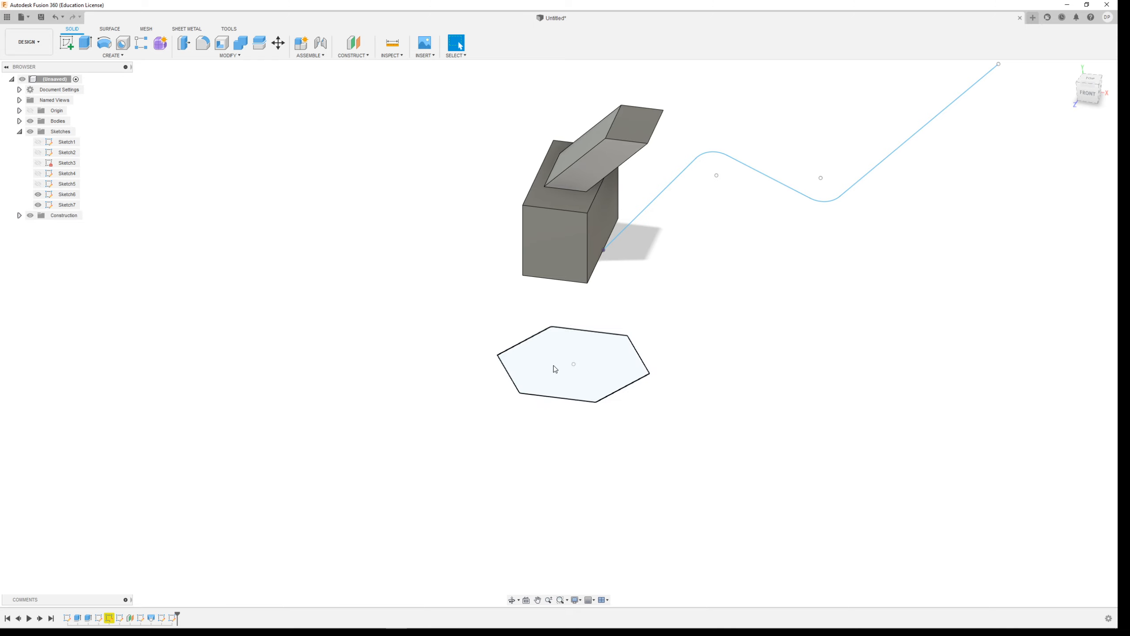
Edit the hexagon's sketch to shrink the profile to a fraction of its size, and finish the sketch.
{"action": "double_click", "coordinate": [165, 619]}
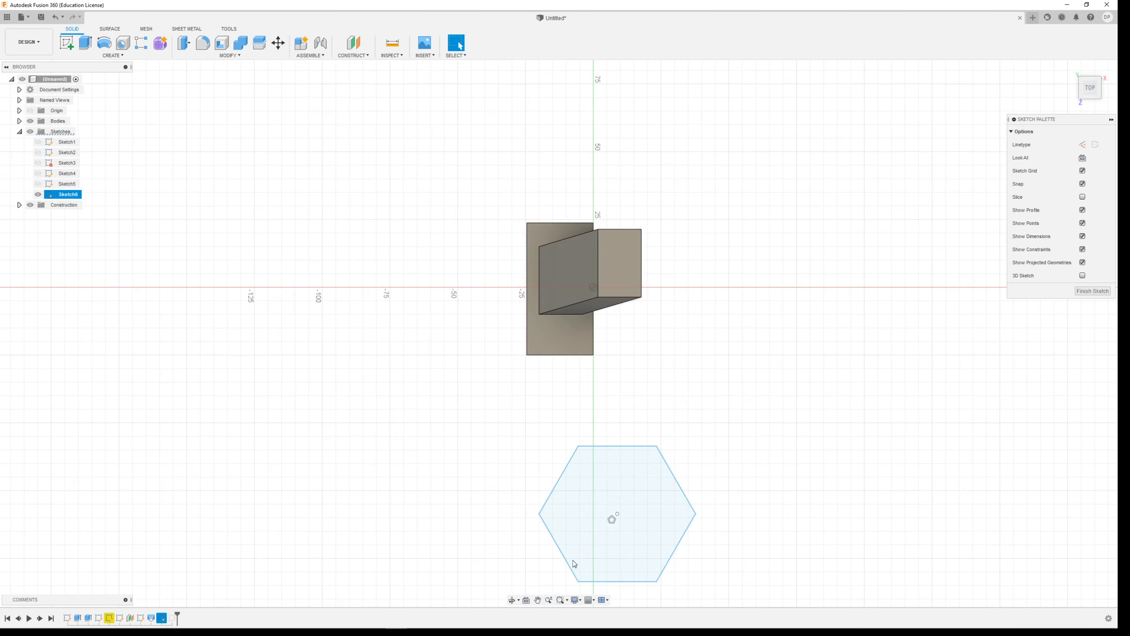
{"action": "mouse_move", "coordinate": [683, 399]}
{"action": "left_mouse_down"}
{"action": "mouse_move", "coordinate": [561, 458]}
{"action": "mouse_move", "coordinate": [624, 369]}
{"action": "mouse_move", "coordinate": [547, 459]}
{"action": "mouse_move", "coordinate": [610, 394]}
{"action": "left_mouse_up"}
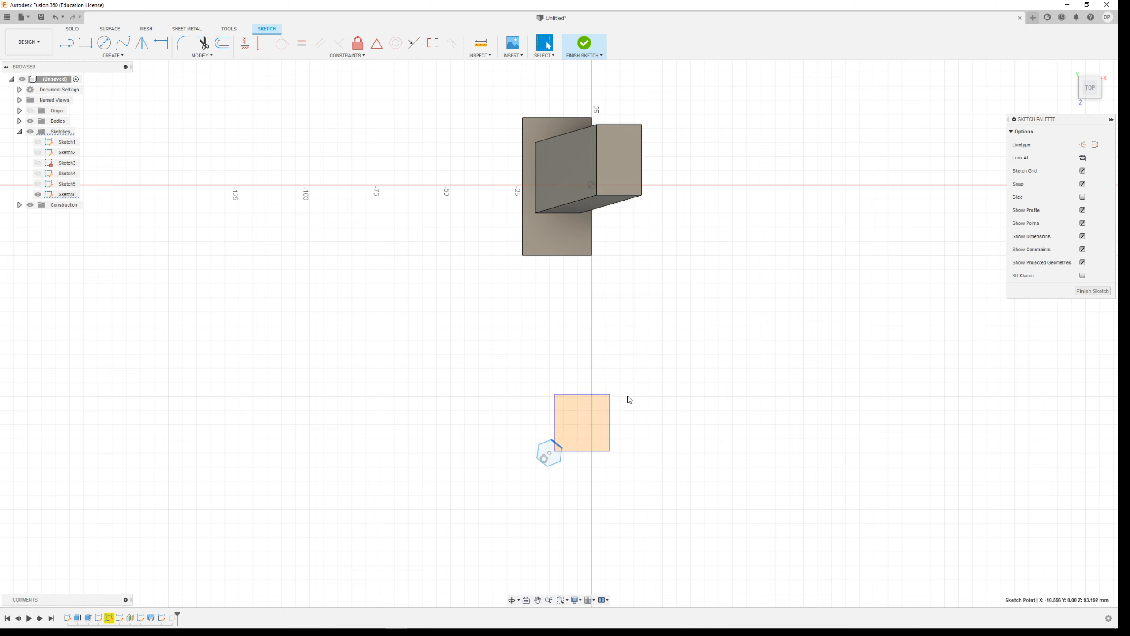
{"action": "left_click", "coordinate": [562, 52]}
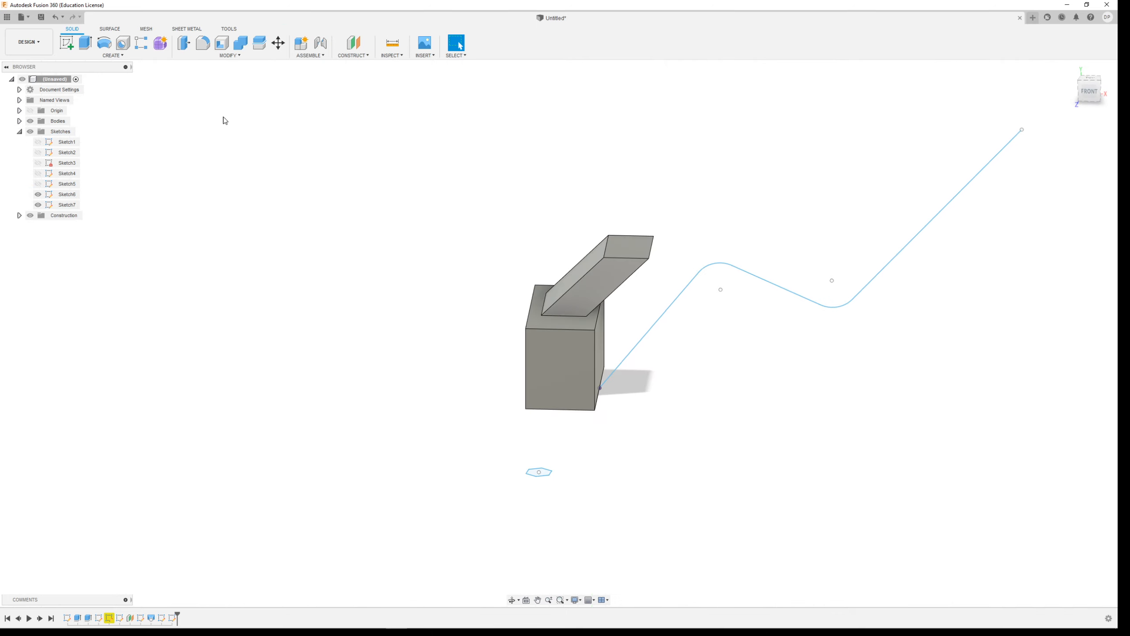
Try a single-path sweep of the shrunken hexagon along the rounded path, and abandon it.
{"action": "left_click", "coordinate": [113, 55]}
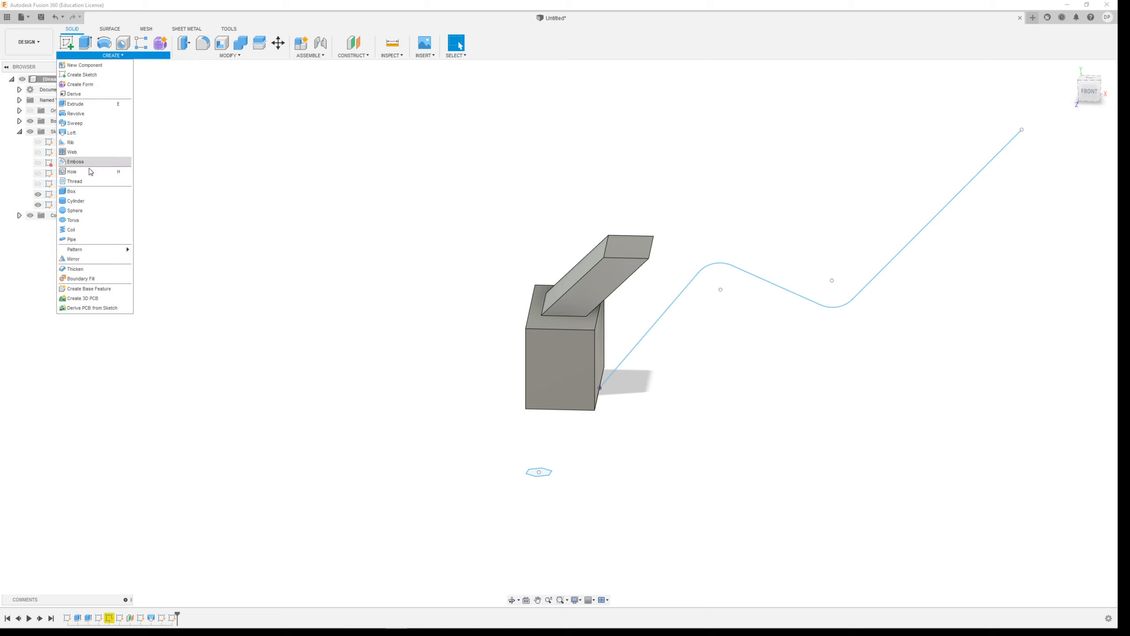
{"action": "left_click", "coordinate": [75, 122]}
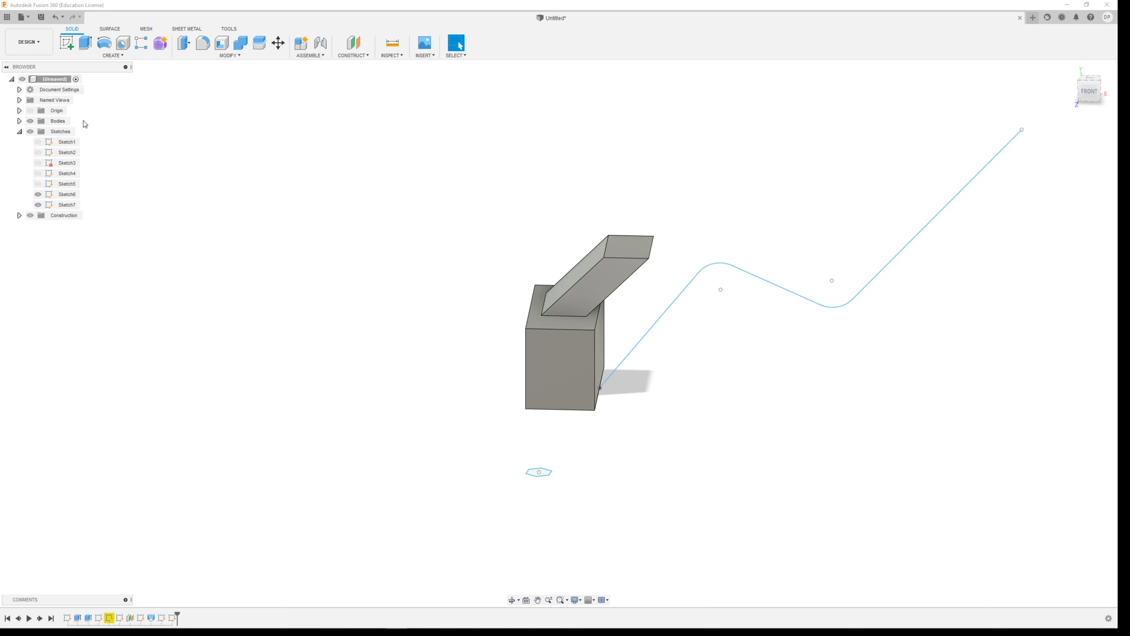
{"action": "left_click", "coordinate": [542, 475]}
{"action": "left_click", "coordinate": [1041, 170]}
{"action": "left_click", "coordinate": [674, 303]}
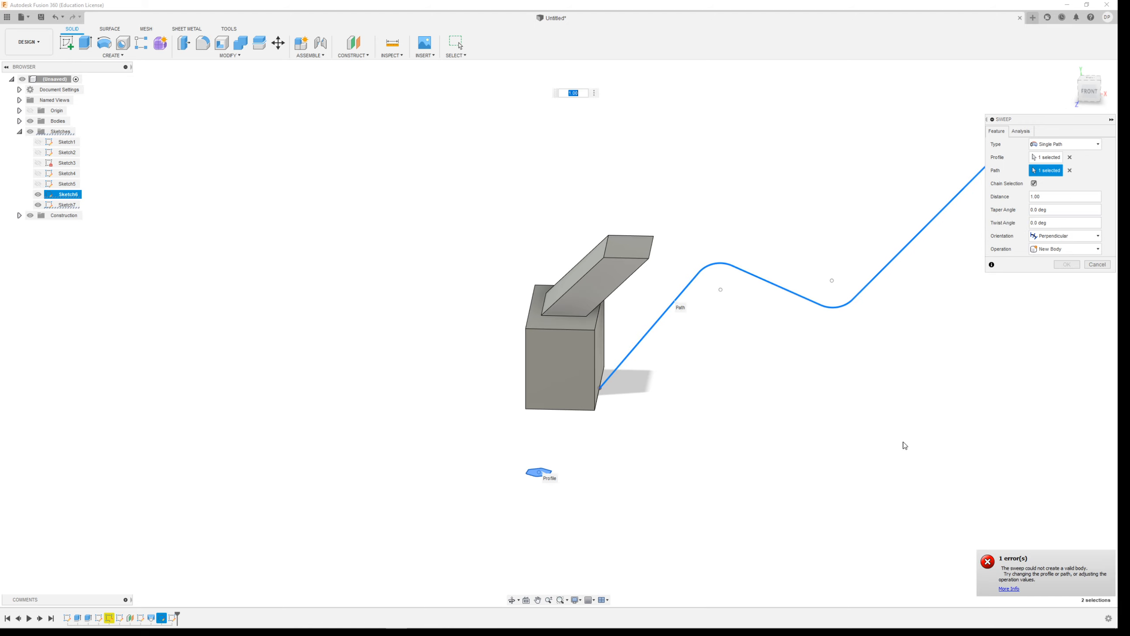
{"action": "left_click", "coordinate": [1097, 265]}
Undo the resizing and the move of the hexagon profile, keeping the rounded path and both sketches shown.
{"action": "scroll", "coordinate": [790, 336], "scroll_direction": "down", "scroll_amount": 2}
{"action": "key", "text": "ctrl+z"}
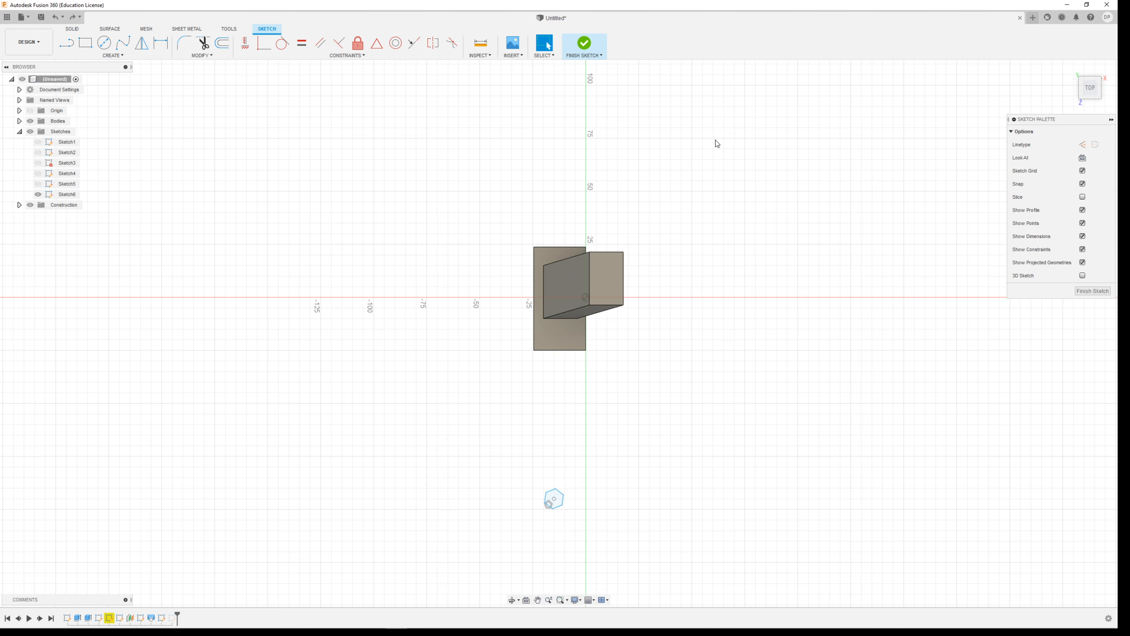
{"action": "key", "text": "ctrl+y"}
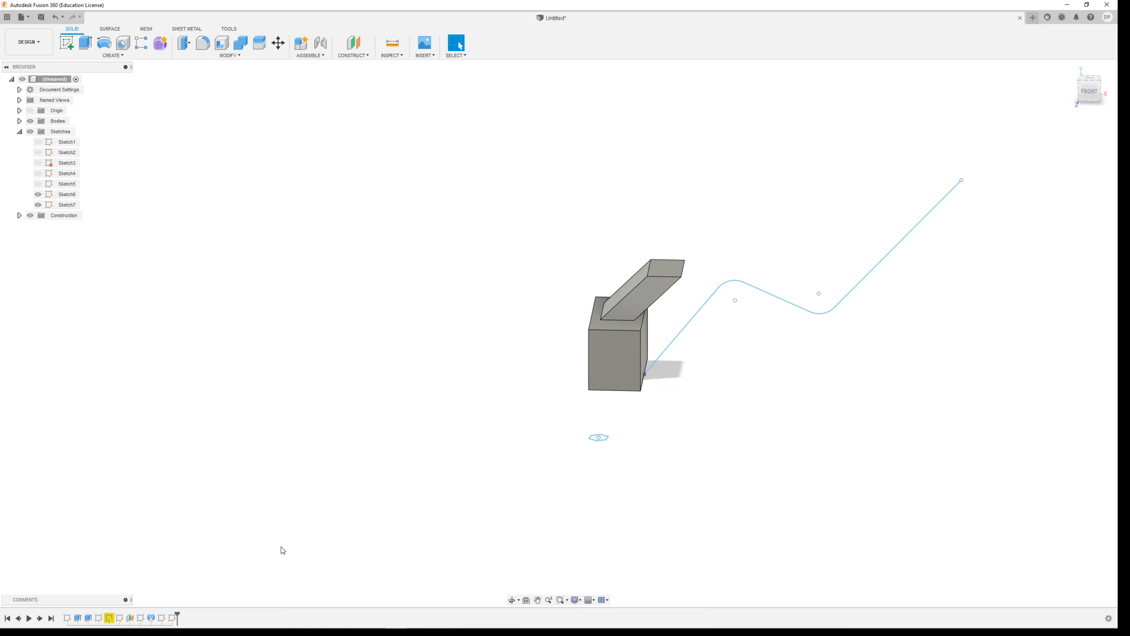
{"action": "key", "text": "ctrl+z"}
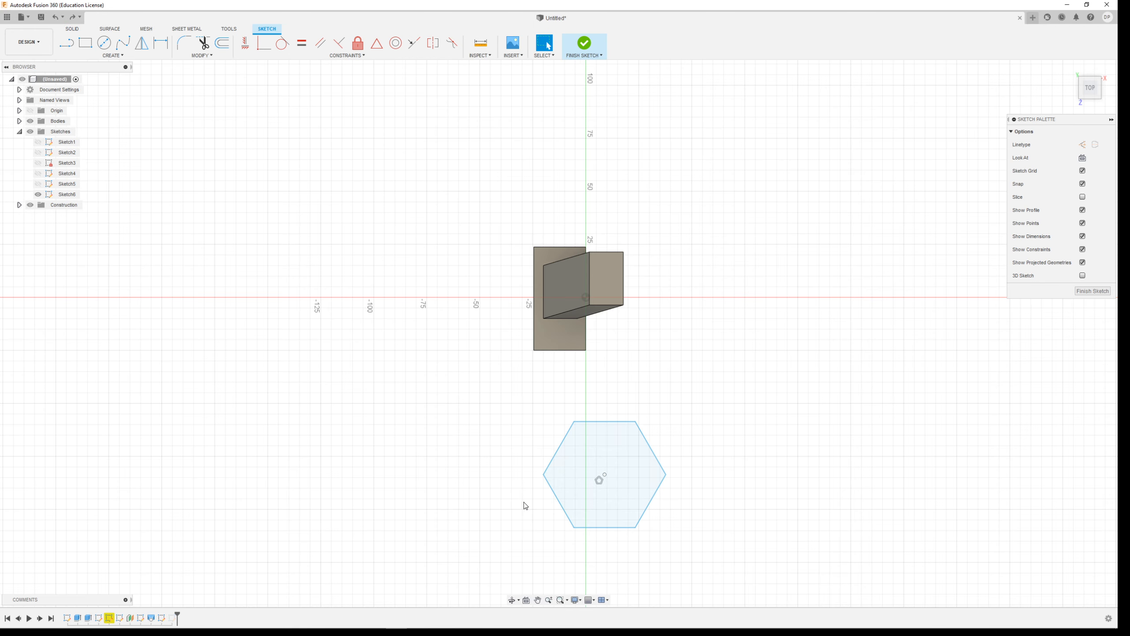
{"action": "key", "text": "ctrl+y"}
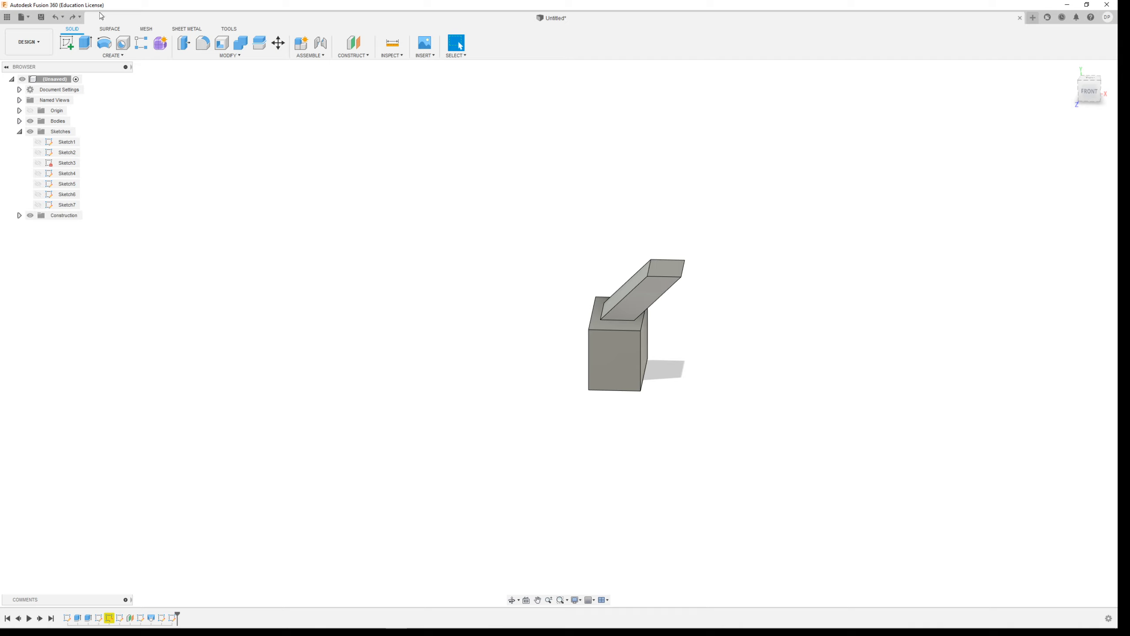
{"action": "left_click", "coordinate": [73, 18]}
{"action": "left_click", "coordinate": [73, 19]}
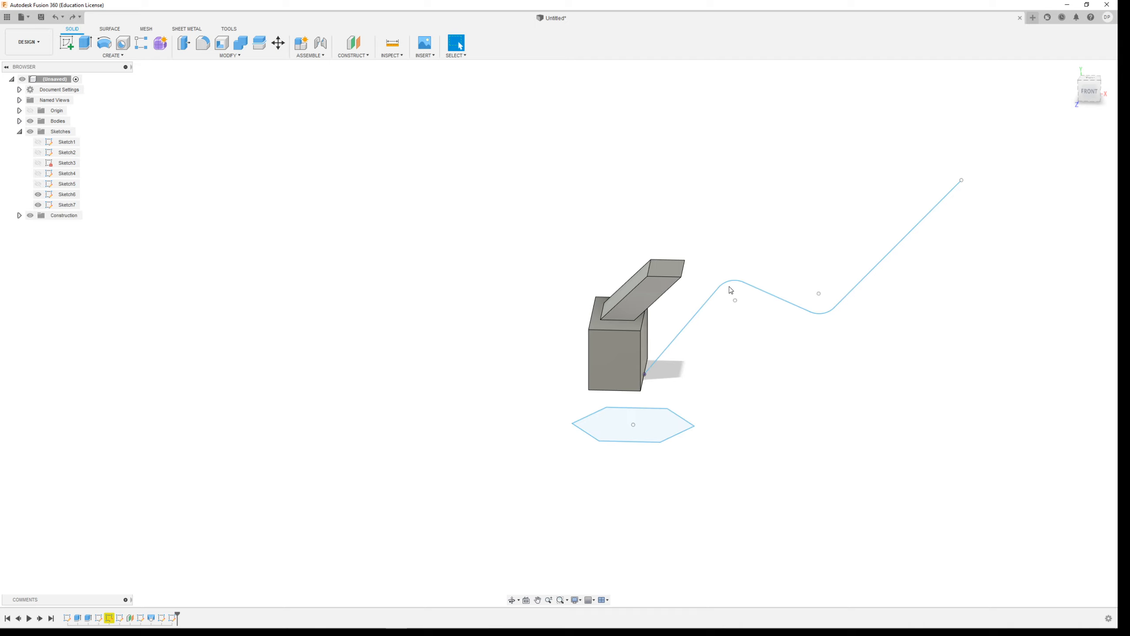
Delete all the lines and rounded corners of the zigzag path.
{"action": "left_click", "coordinate": [708, 302]}
{"action": "key", "text": "Delete"}
{"action": "mouse_move", "coordinate": [1002, 157]}
{"action": "left_mouse_down"}
{"action": "mouse_move", "coordinate": [772, 357]}
{"action": "mouse_move", "coordinate": [734, 352]}
{"action": "left_mouse_up"}
{"action": "key", "text": "Delete"}
Sketch a three-segment zigzag path on the front plane, starting on the horizontal axis about 30 mm from the origin.
{"action": "left_click", "coordinate": [67, 43]}
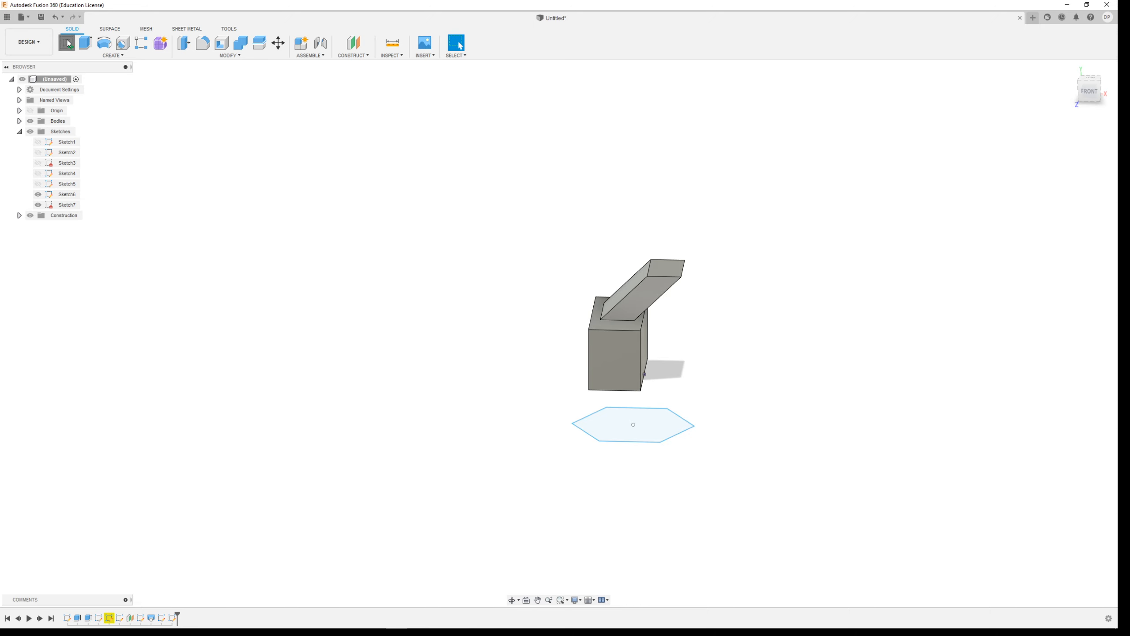
{"action": "left_click", "coordinate": [692, 358]}
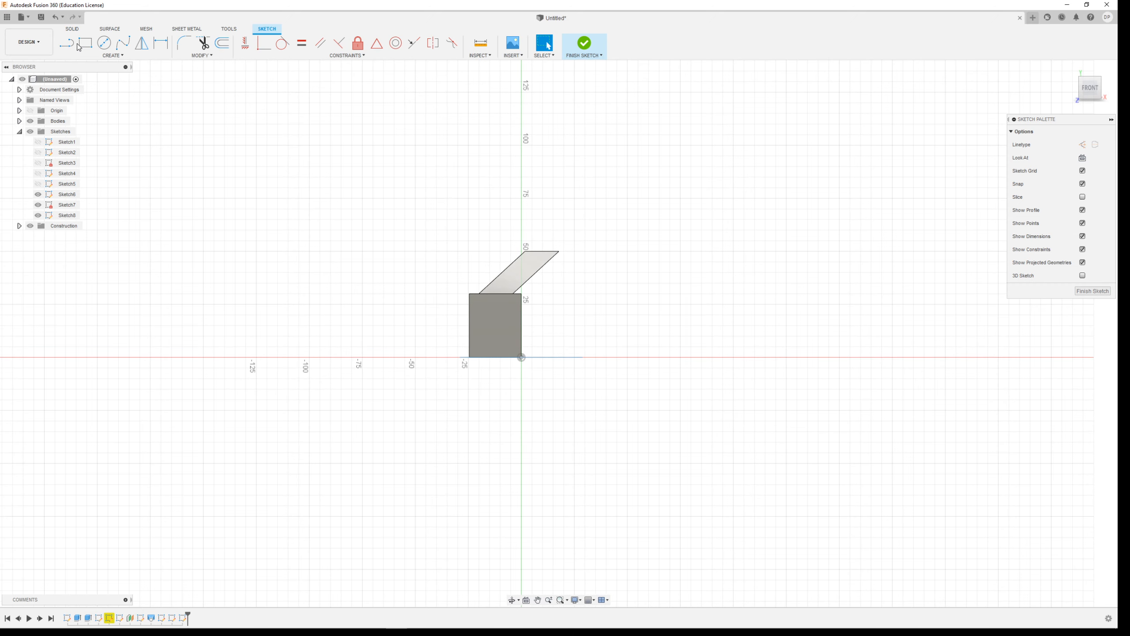
{"action": "left_click", "coordinate": [72, 46]}
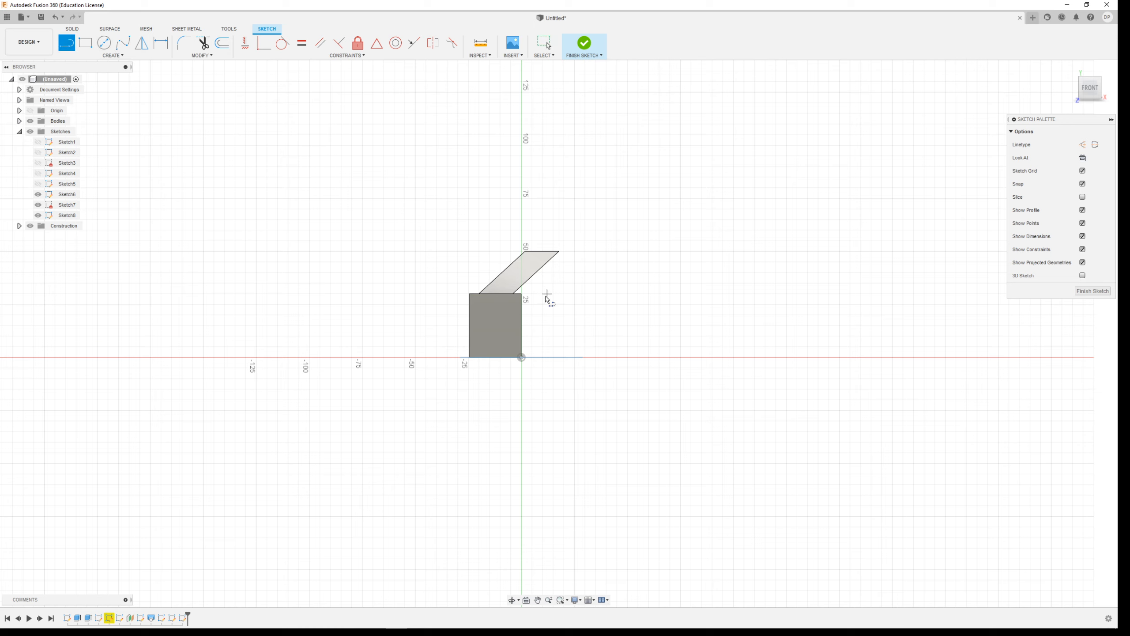
{"action": "left_click", "coordinate": [584, 357]}
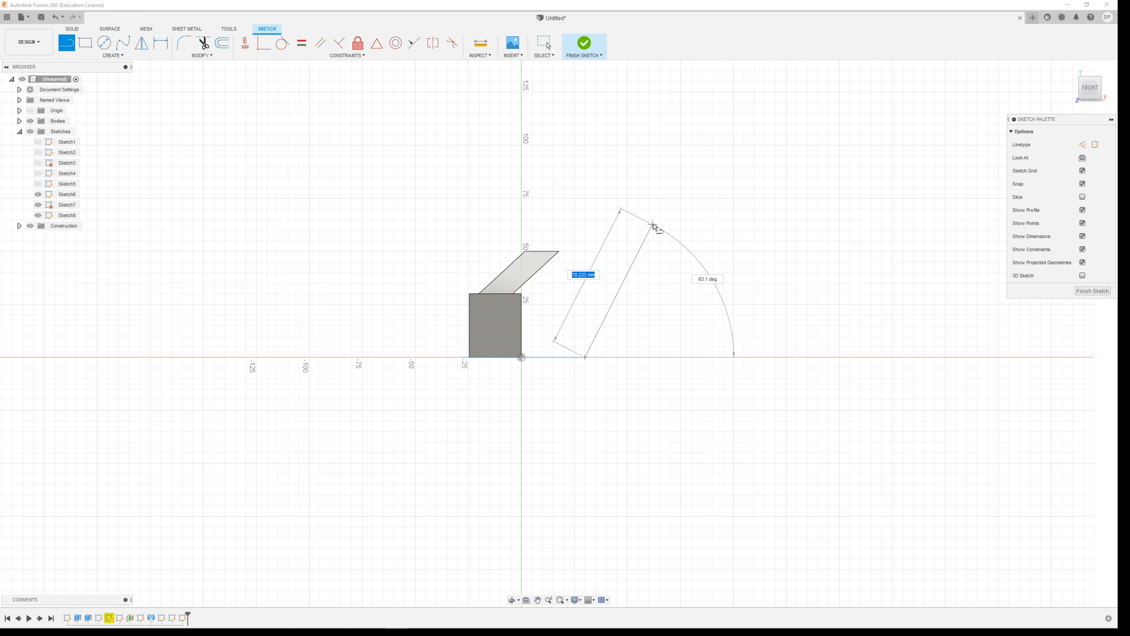
{"action": "left_click", "coordinate": [663, 216]}
{"action": "left_click", "coordinate": [876, 221]}
{"action": "left_click", "coordinate": [985, 87]}
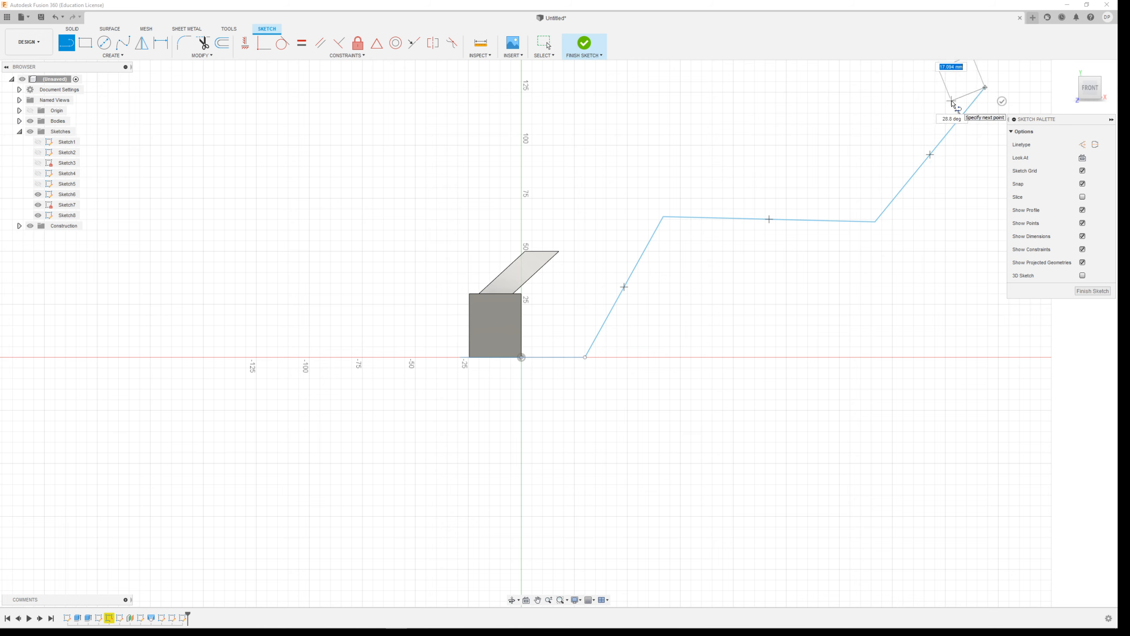
{"action": "key", "text": "Escape"}
Fillet both corners of the new path with an 87.5 mm radius and finish the sketch.
{"action": "left_click", "coordinate": [183, 43]}
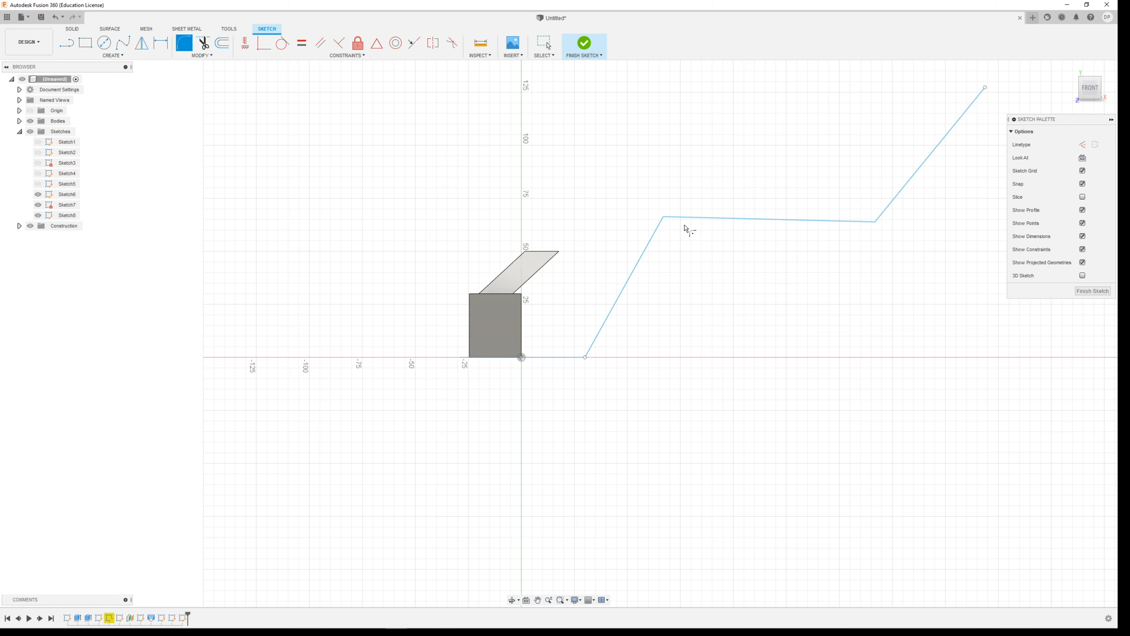
{"action": "left_click", "coordinate": [664, 217]}
{"action": "left_click_drag", "start_coordinate": [663, 218], "coordinate": [676, 240]}
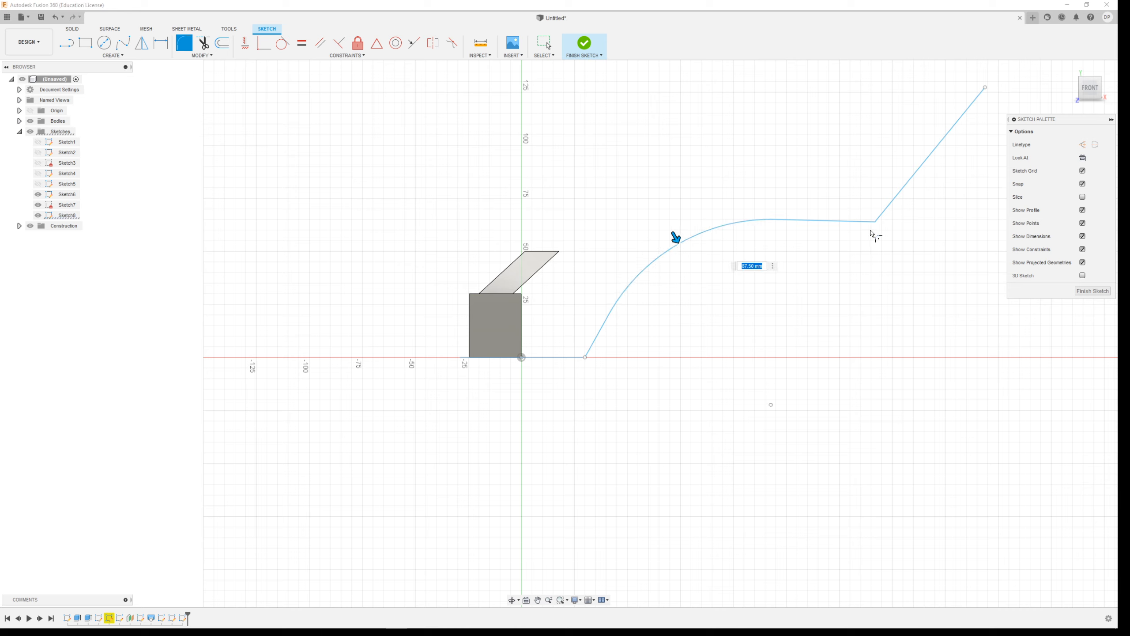
{"action": "left_click", "coordinate": [874, 223]}
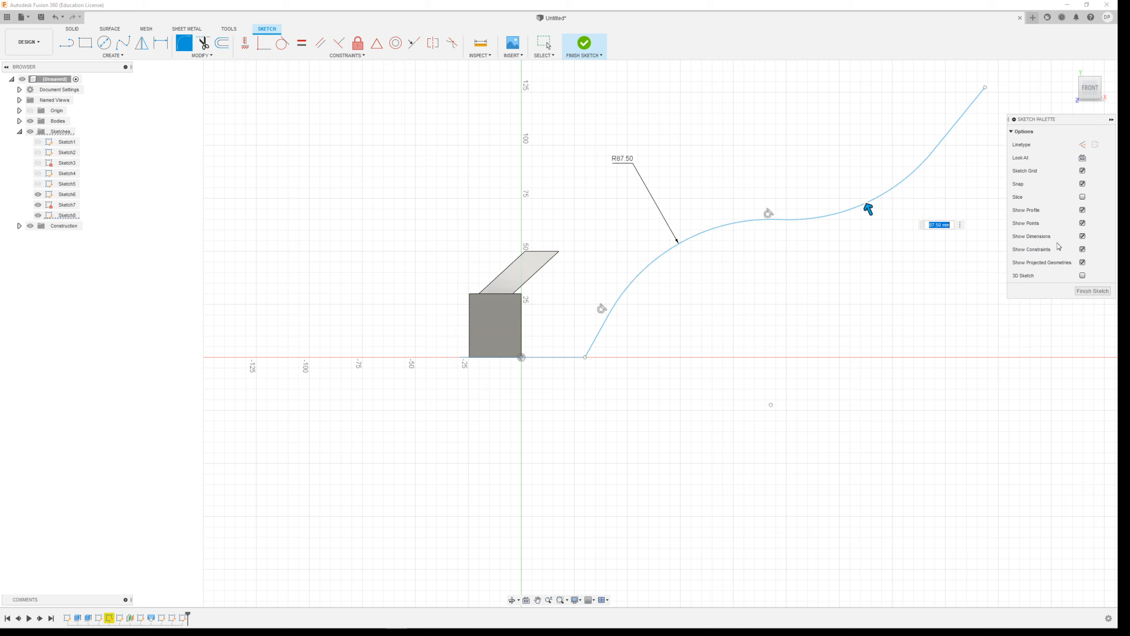
{"action": "left_click", "coordinate": [584, 43]}
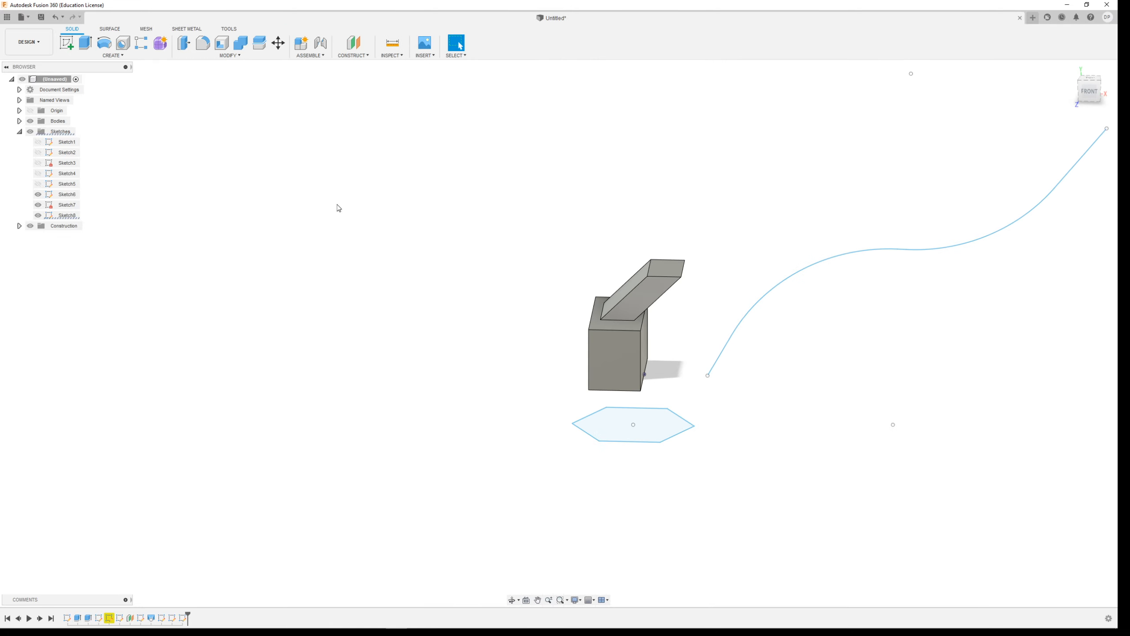
Set up a single-path sweep with the hexagon as profile and the curved sketch line as path.
{"action": "left_click", "coordinate": [109, 55]}
{"action": "left_click", "coordinate": [75, 123]}
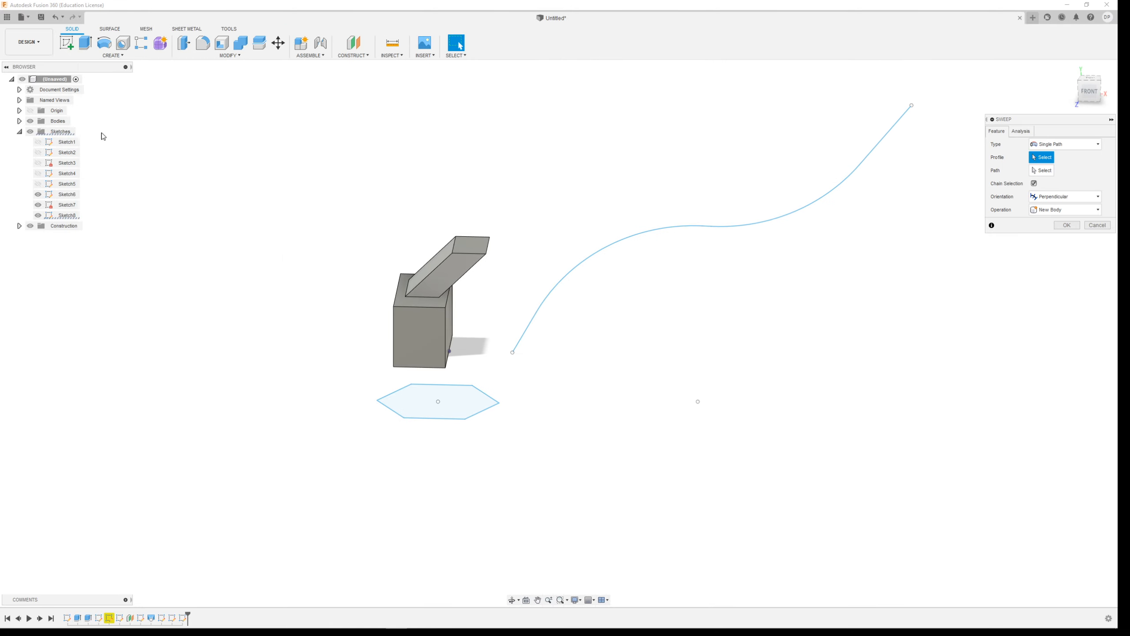
{"action": "left_click", "coordinate": [443, 404]}
{"action": "left_click", "coordinate": [1042, 170]}
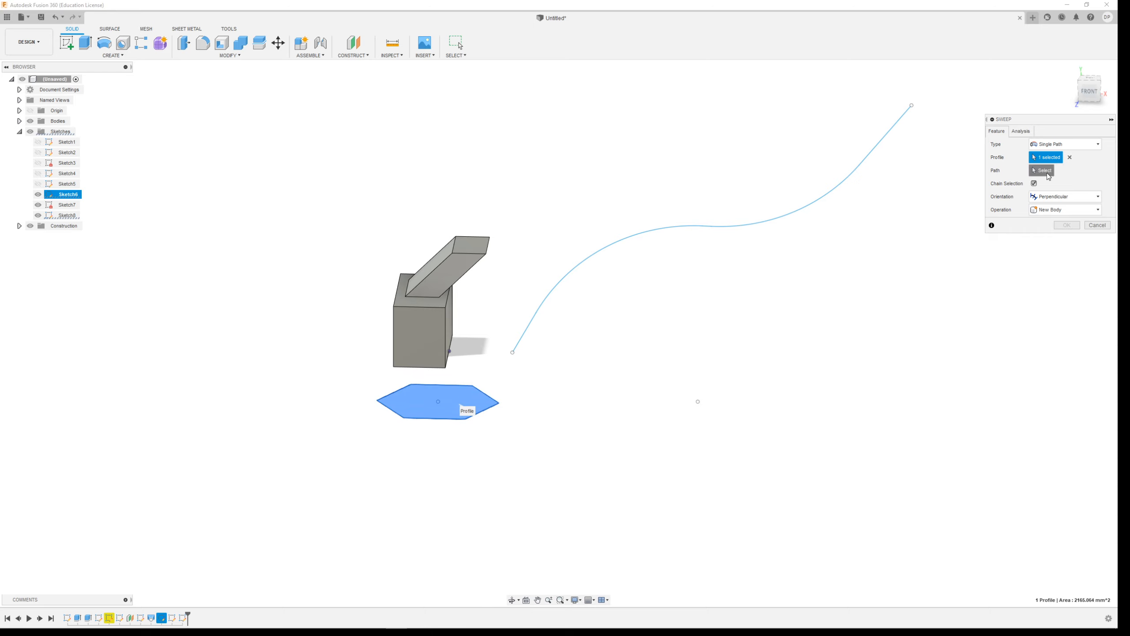
{"action": "left_click", "coordinate": [571, 273]}
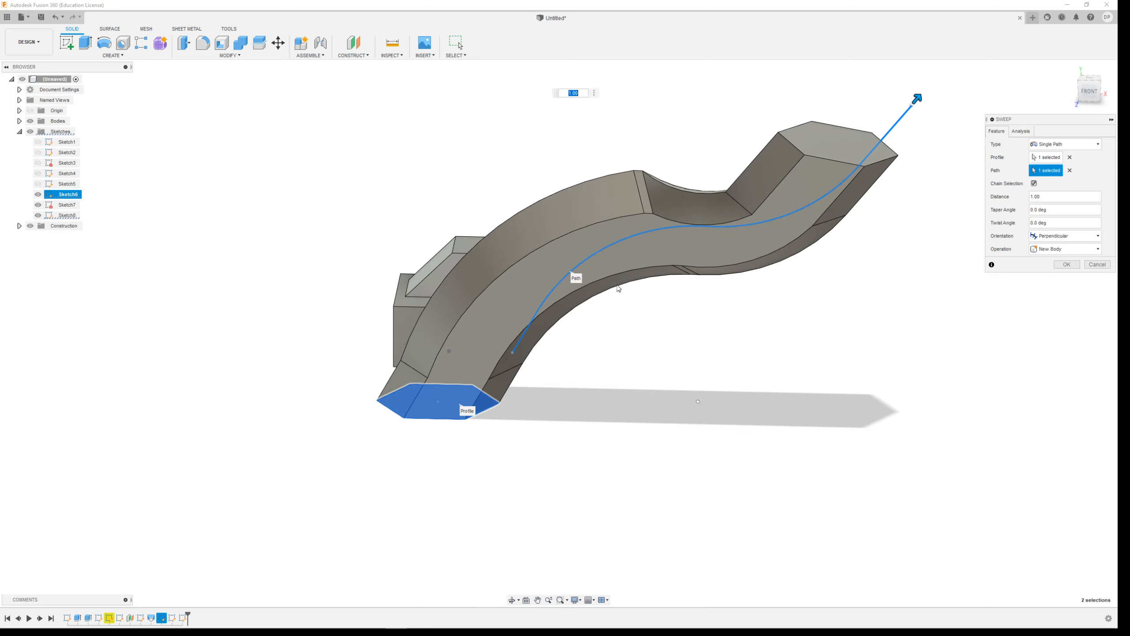
{"action": "mouse_move", "coordinate": [812, 359]}
{"action": "middle_mouse_down", "text": "shift"}
{"action": "mouse_move", "coordinate": [760, 366]}
{"action": "mouse_move", "coordinate": [651, 341]}
{"action": "mouse_move", "coordinate": [805, 347]}
{"action": "middle_mouse_up", "text": "shift"}
Try the Parallel orientation for the sweep, and switch back to Perpendicular.
{"action": "left_click", "coordinate": [1063, 236]}
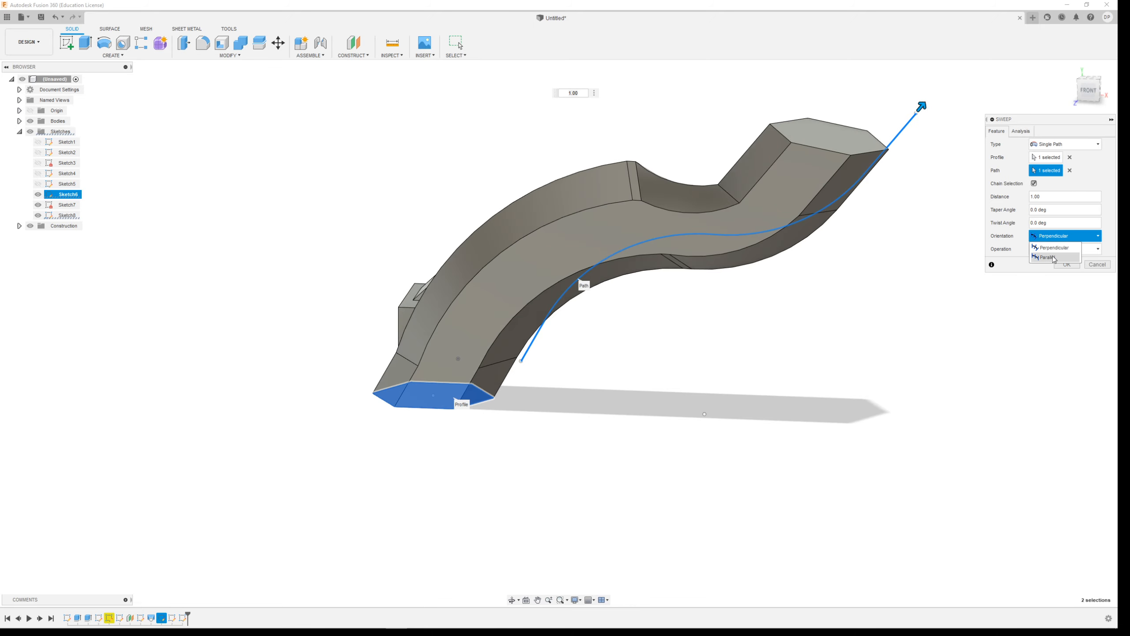
{"action": "left_click", "coordinate": [1054, 257]}
{"action": "left_click", "coordinate": [1063, 209]}
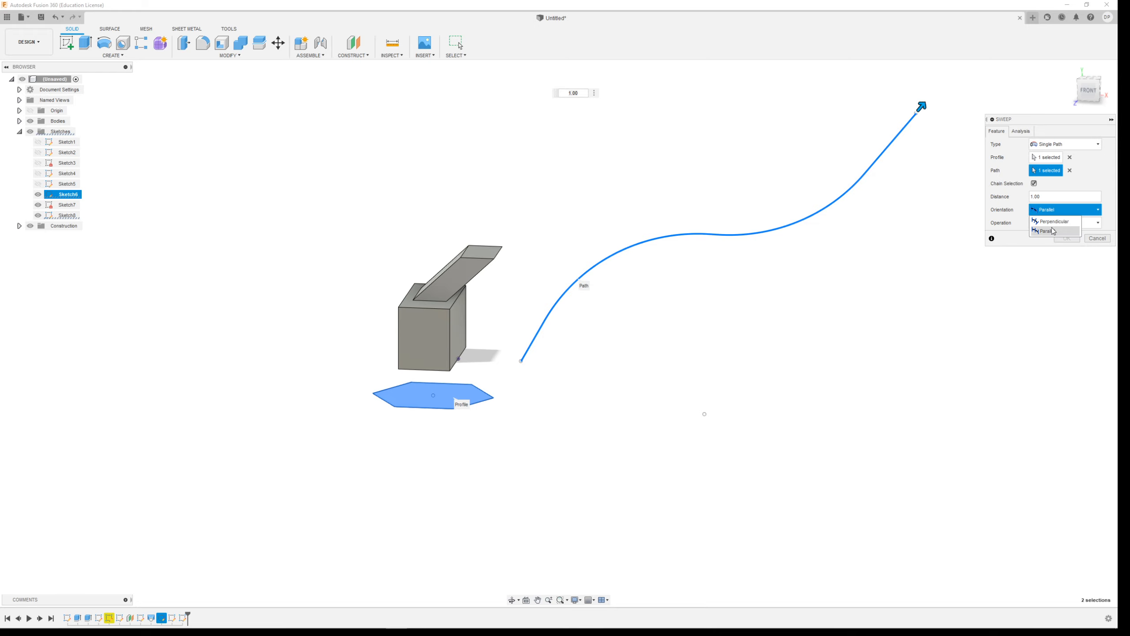
{"action": "left_click", "coordinate": [1053, 220]}
Inspect the previewed hexagonal sweep from another angle and create it as a new body.
{"action": "mouse_move", "coordinate": [746, 404]}
{"action": "middle_mouse_down", "text": "shift"}
{"action": "mouse_move", "coordinate": [673, 416]}
{"action": "mouse_move", "coordinate": [606, 399]}
{"action": "mouse_move", "coordinate": [761, 402]}
{"action": "middle_mouse_up", "text": "shift"}
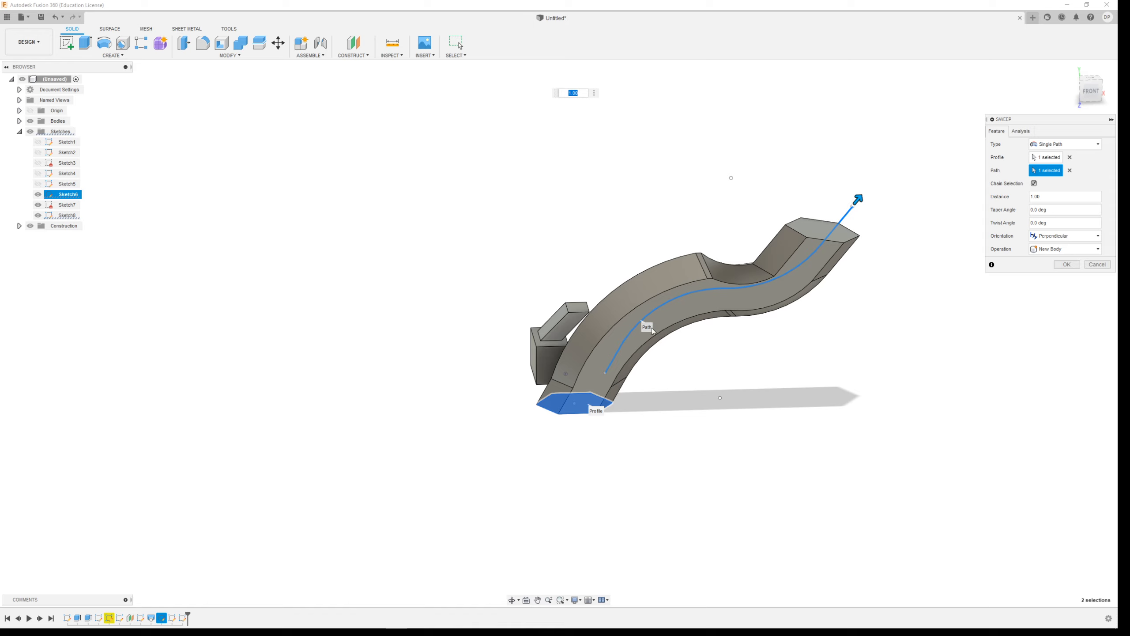
{"action": "middle_click_drag", "start_coordinate": [664, 438], "coordinate": [724, 429], "text": "shift"}
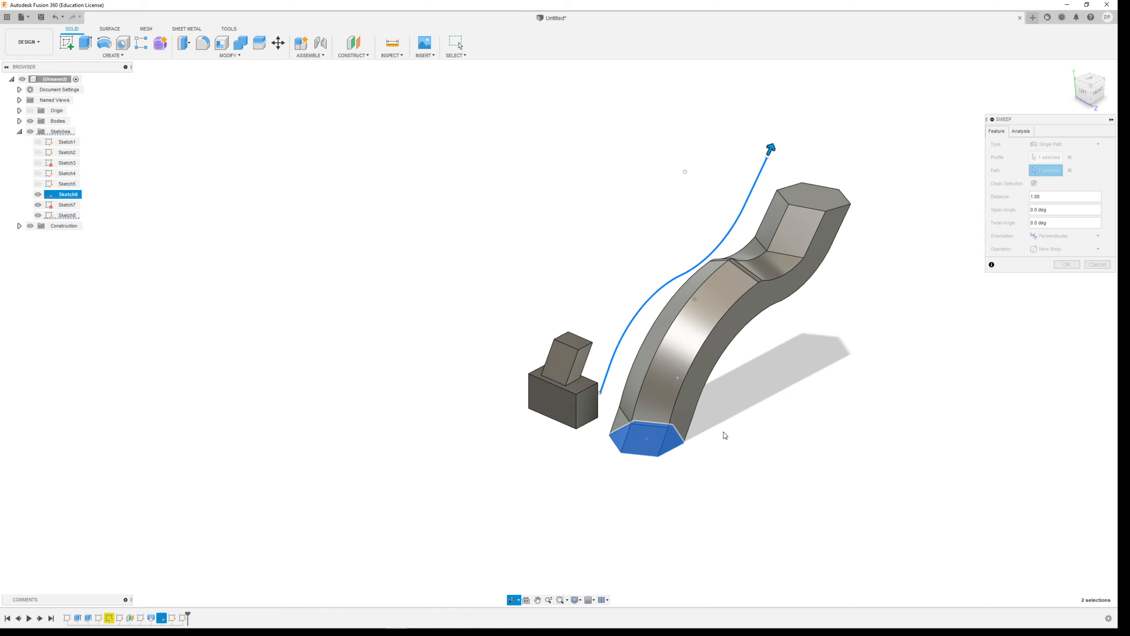
{"action": "left_click", "coordinate": [1066, 265]}
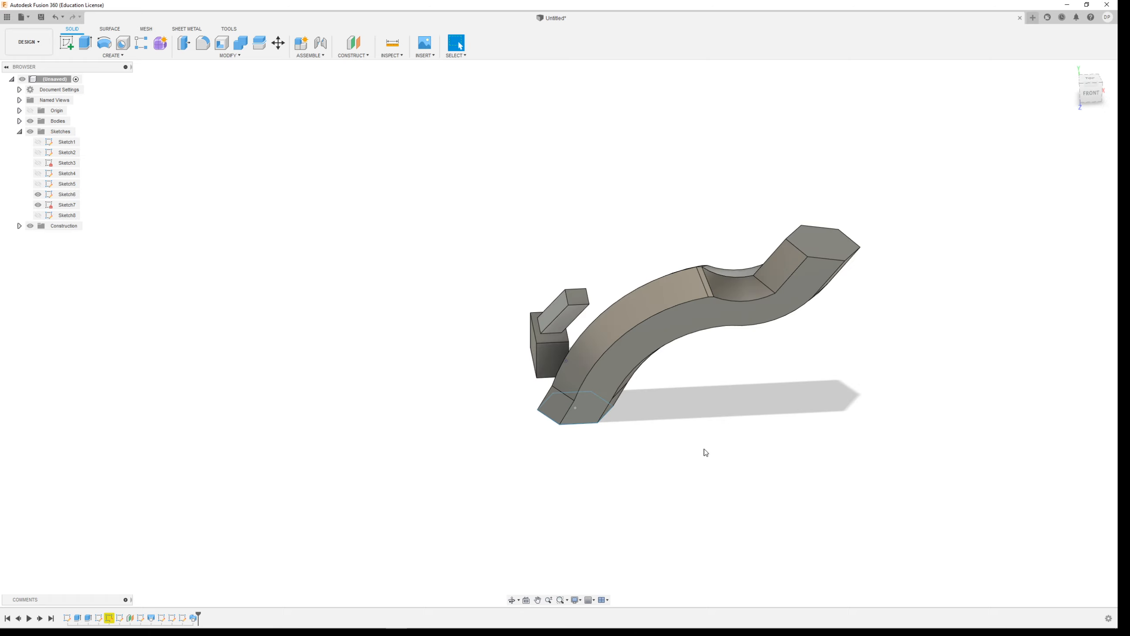
{"action": "left_click", "coordinate": [107, 54]}
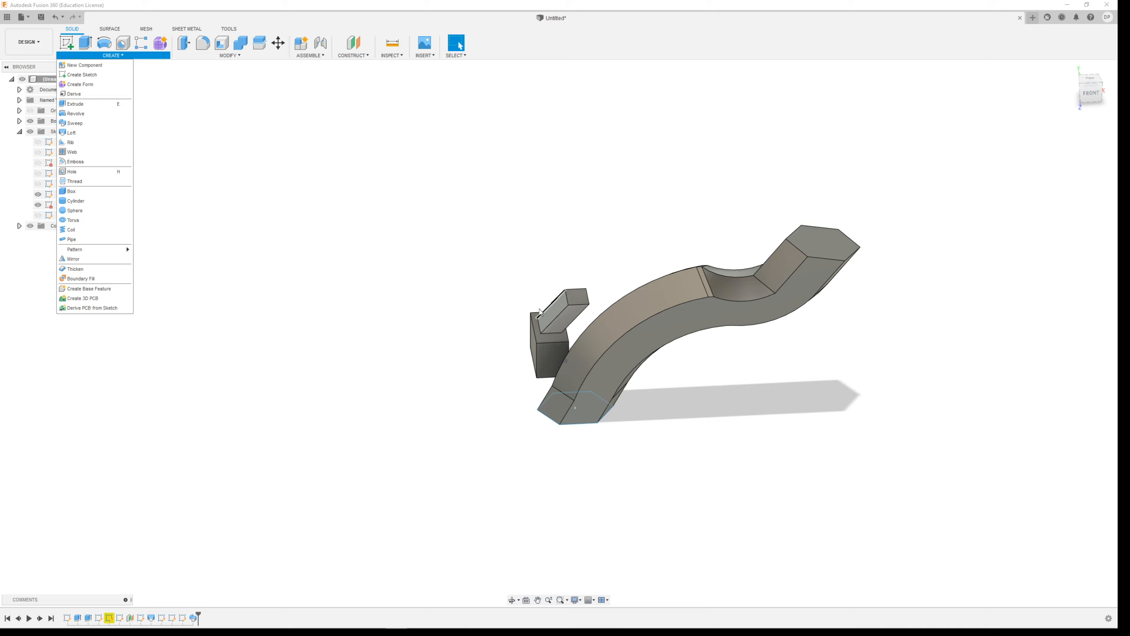
{"action": "middle_click_drag", "start_coordinate": [494, 340], "coordinate": [523, 339], "text": "shift"}
{"action": "scroll", "coordinate": [521, 335], "scroll_direction": "down", "scroll_amount": 3}
{"action": "scroll", "coordinate": [494, 405], "scroll_direction": "up", "scroll_amount": 2}
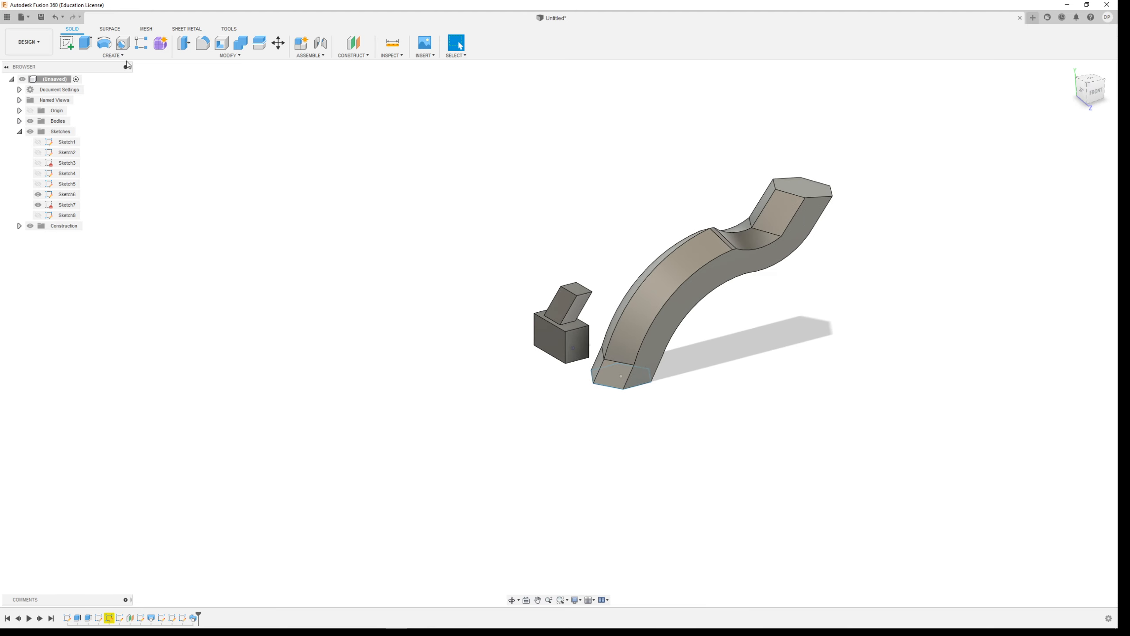
Sketch a closed right triangle on the front plane beside the bodies, about 80 mm wide and 150 mm tall, and finish the sketch.
{"action": "left_click", "coordinate": [67, 43]}
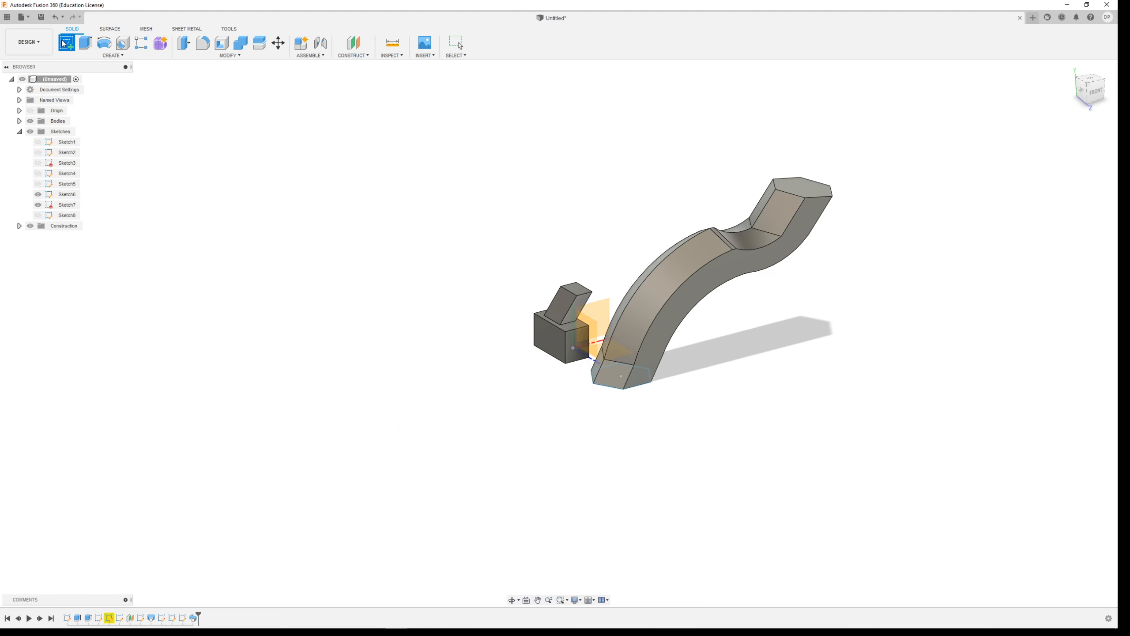
{"action": "left_click", "coordinate": [604, 308]}
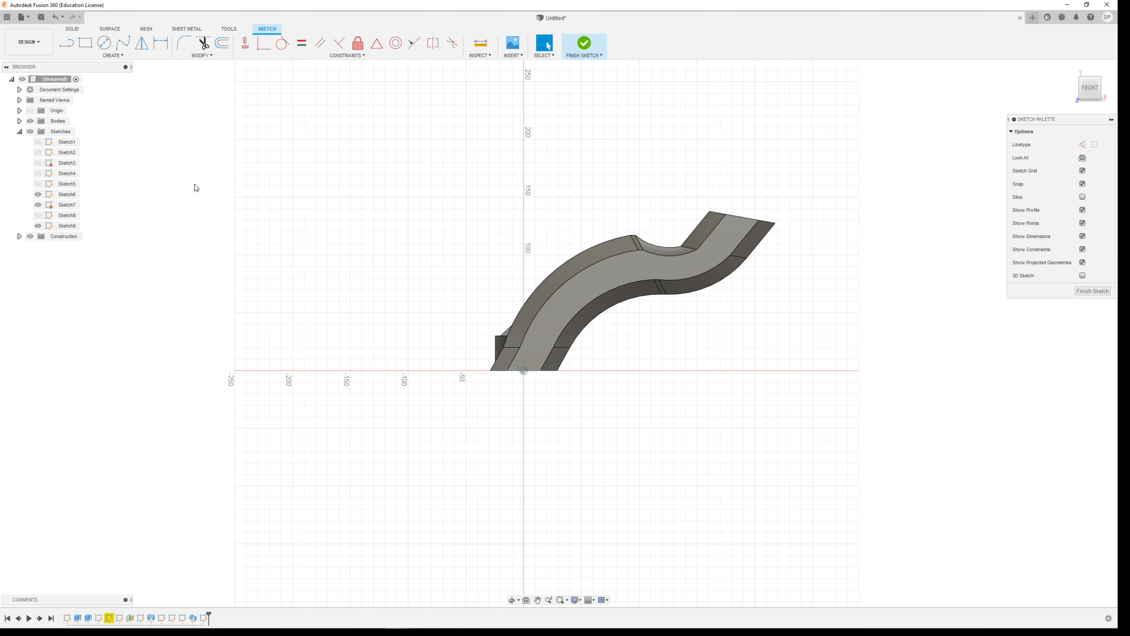
{"action": "left_click", "coordinate": [66, 44]}
{"action": "left_click", "coordinate": [351, 370]}
{"action": "left_click", "coordinate": [351, 197]}
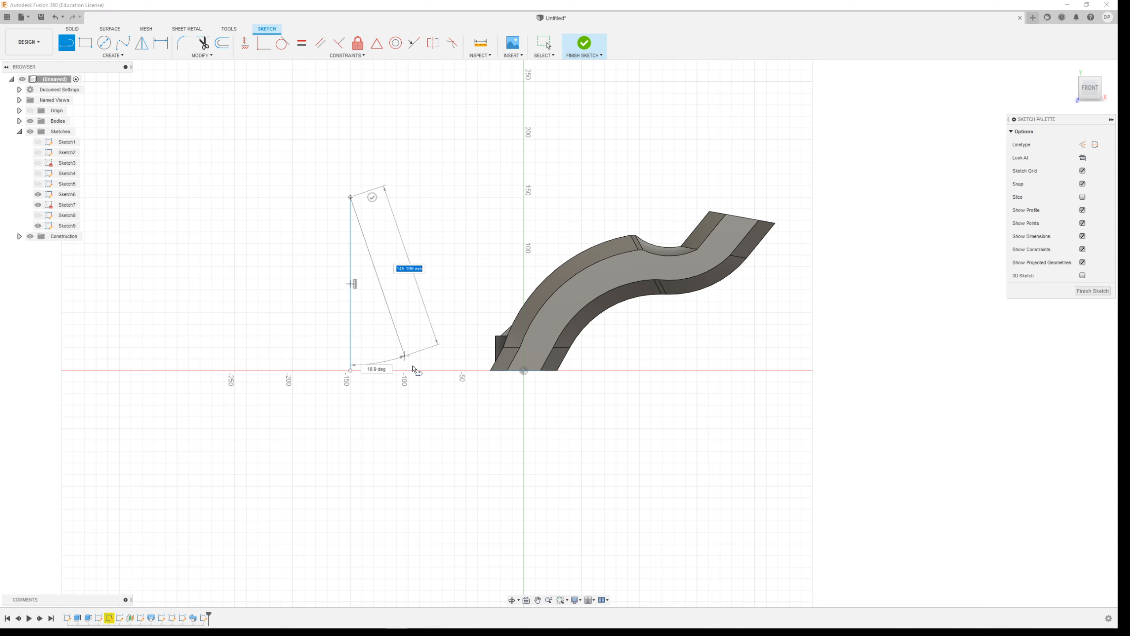
{"action": "left_click", "coordinate": [443, 370]}
{"action": "left_click", "coordinate": [351, 370]}
{"action": "left_click", "coordinate": [596, 49]}
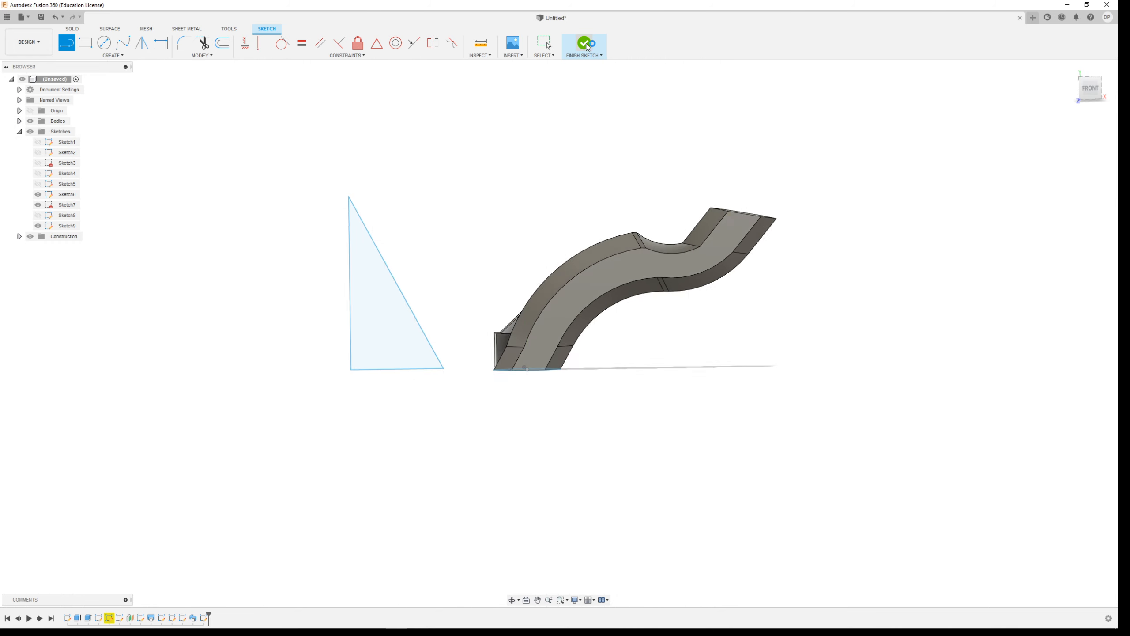
Set up a Revolve of the triangle profile around its vertical edge.
{"action": "left_click", "coordinate": [118, 58]}
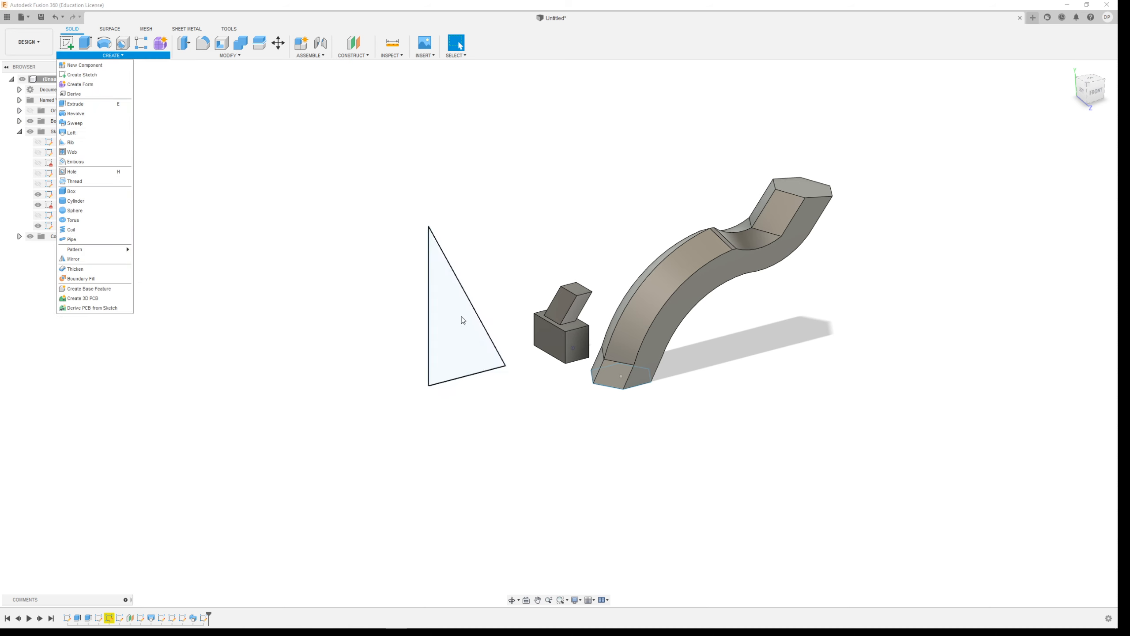
{"action": "left_click", "coordinate": [75, 117]}
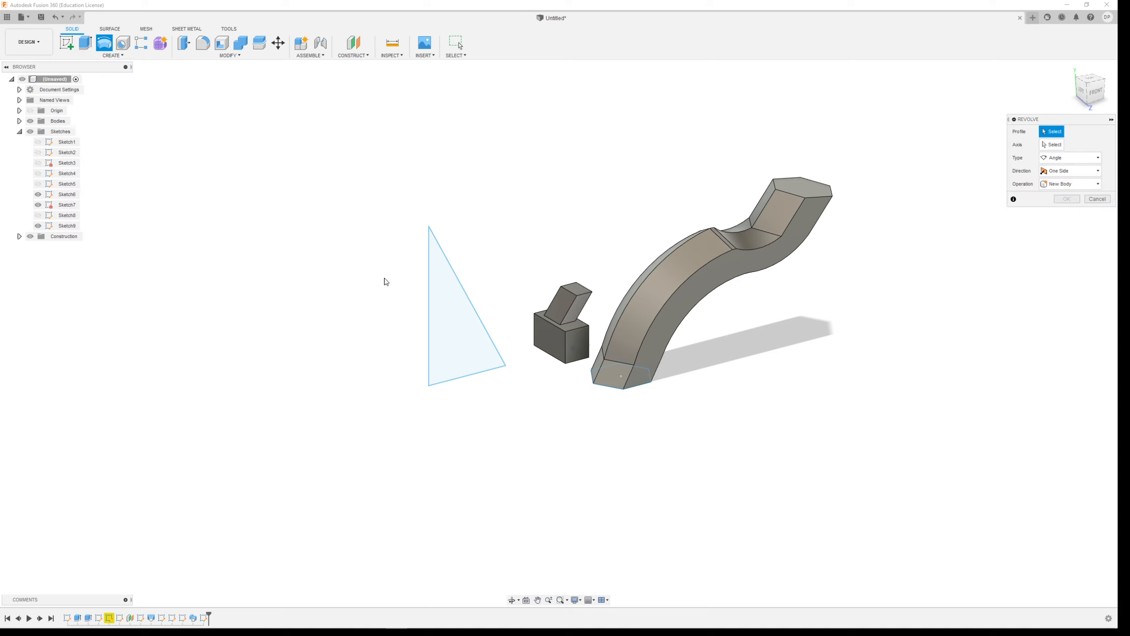
{"action": "left_click", "coordinate": [446, 306]}
{"action": "left_click", "coordinate": [1063, 146]}
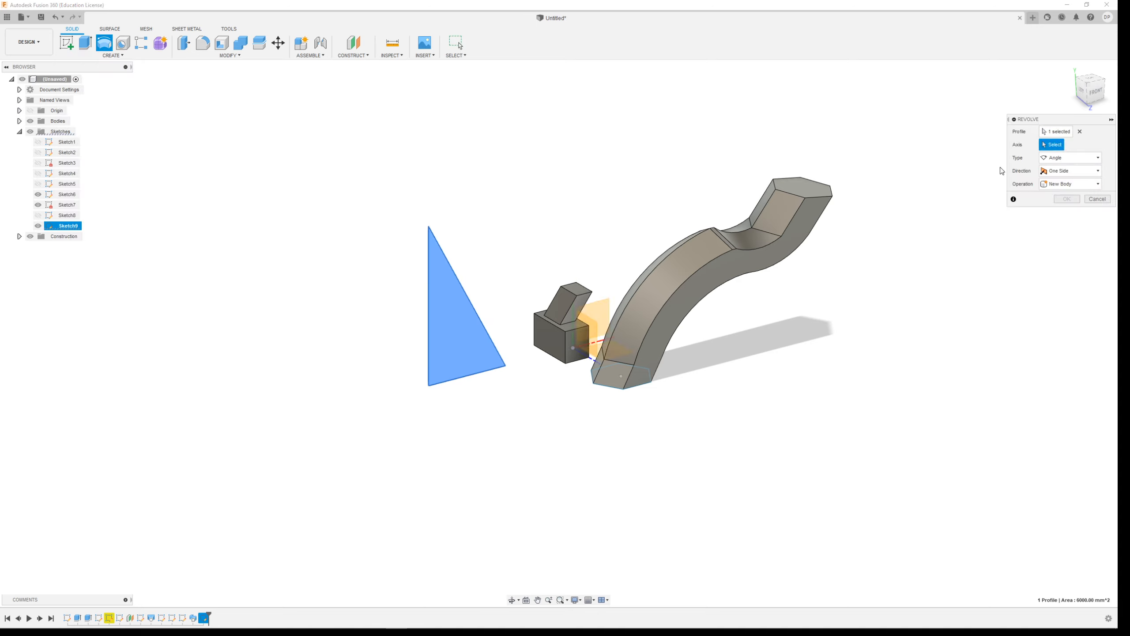
{"action": "left_click", "coordinate": [428, 314]}
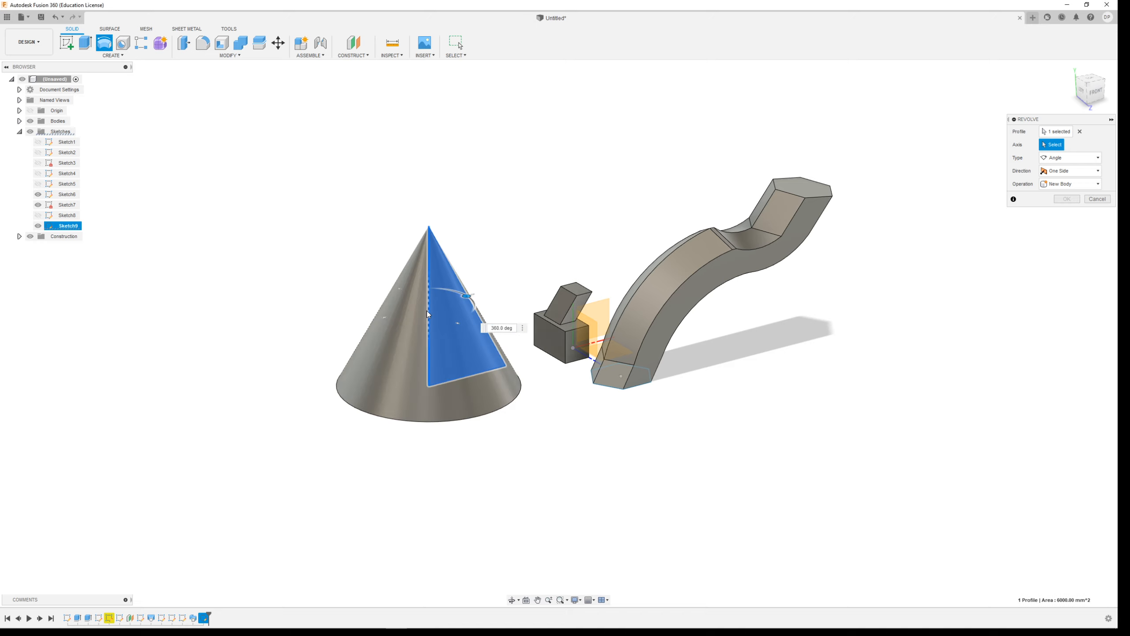
{"action": "middle_click_drag", "start_coordinate": [494, 338], "coordinate": [473, 308], "text": "shift"}
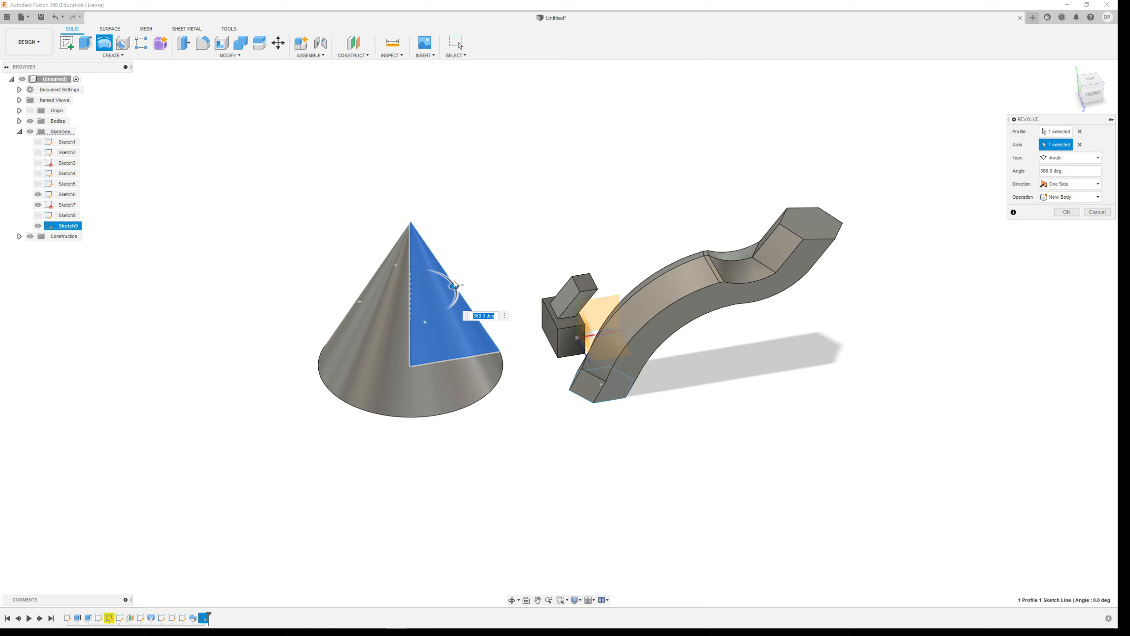
Test a partial revolve angle, set it to 360 degrees, and create the cone as a new body.
{"action": "mouse_move", "coordinate": [454, 286]}
{"action": "left_mouse_down"}
{"action": "mouse_move", "coordinate": [427, 319]}
{"action": "mouse_move", "coordinate": [376, 302]}
{"action": "mouse_move", "coordinate": [439, 276]}
{"action": "mouse_move", "coordinate": [452, 289]}
{"action": "mouse_move", "coordinate": [369, 294]}
{"action": "mouse_move", "coordinate": [400, 338]}
{"action": "mouse_move", "coordinate": [372, 285]}
{"action": "mouse_move", "coordinate": [456, 292]}
{"action": "mouse_move", "coordinate": [379, 307]}
{"action": "mouse_move", "coordinate": [454, 289]}
{"action": "left_mouse_up"}
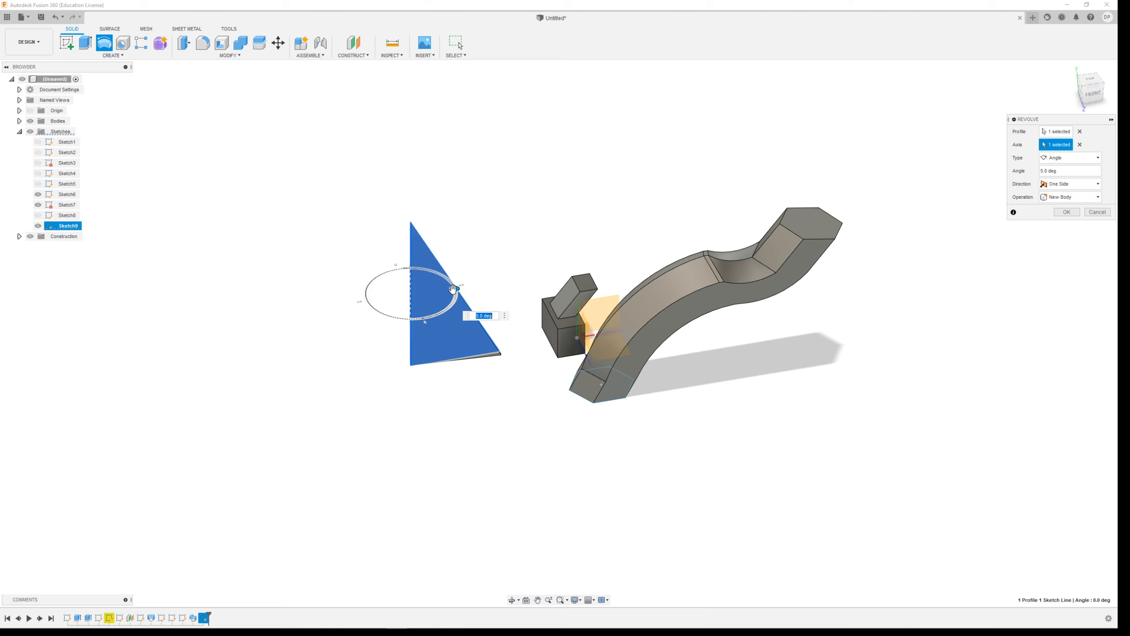
{"action": "left_click_drag", "start_coordinate": [1048, 171], "coordinate": [1002, 173]}
{"action": "type", "text": "360"}
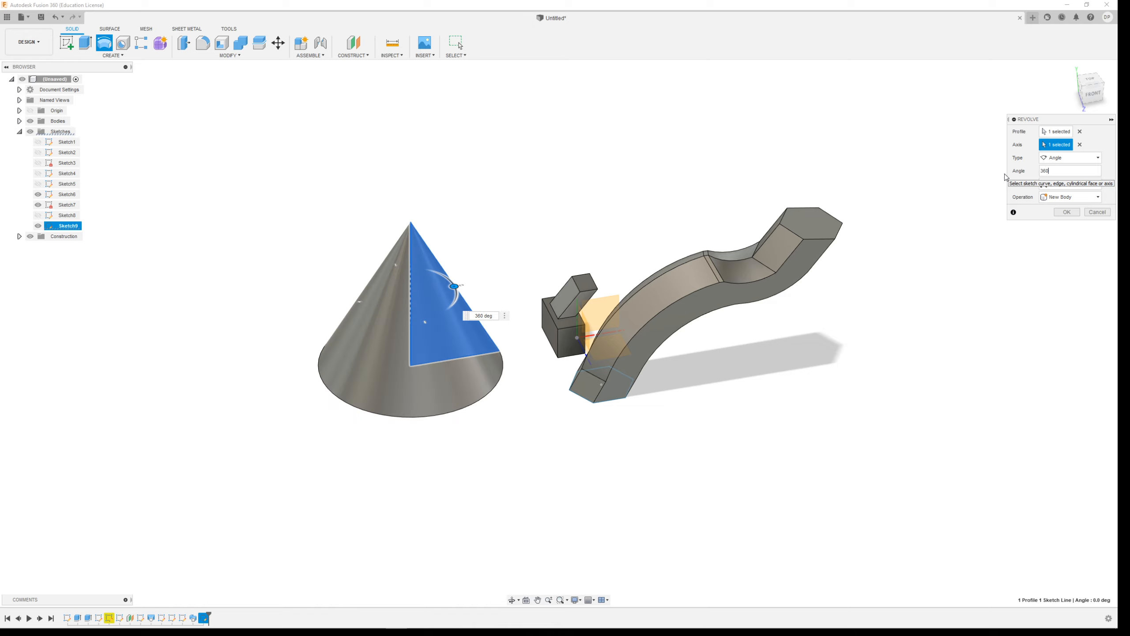
{"action": "left_click", "coordinate": [1077, 158]}
{"action": "left_click", "coordinate": [1075, 210]}
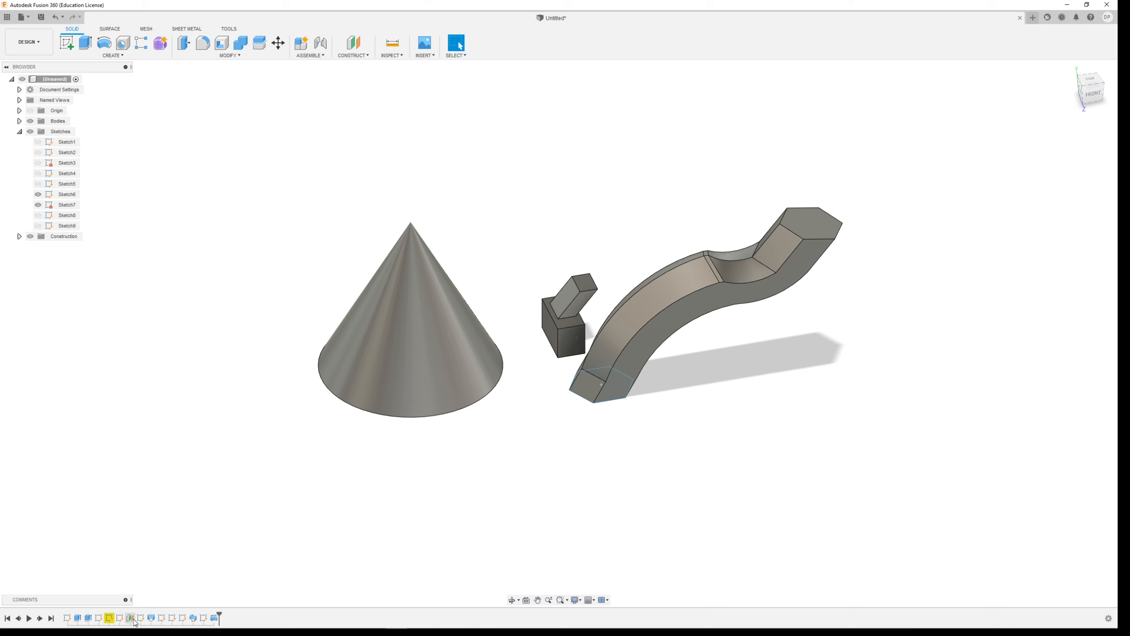
Edit the triangle's sketch to draw a two-line V notch near the peak, trim away the tip above it, and finish the sketch.
{"action": "double_click", "coordinate": [204, 619]}
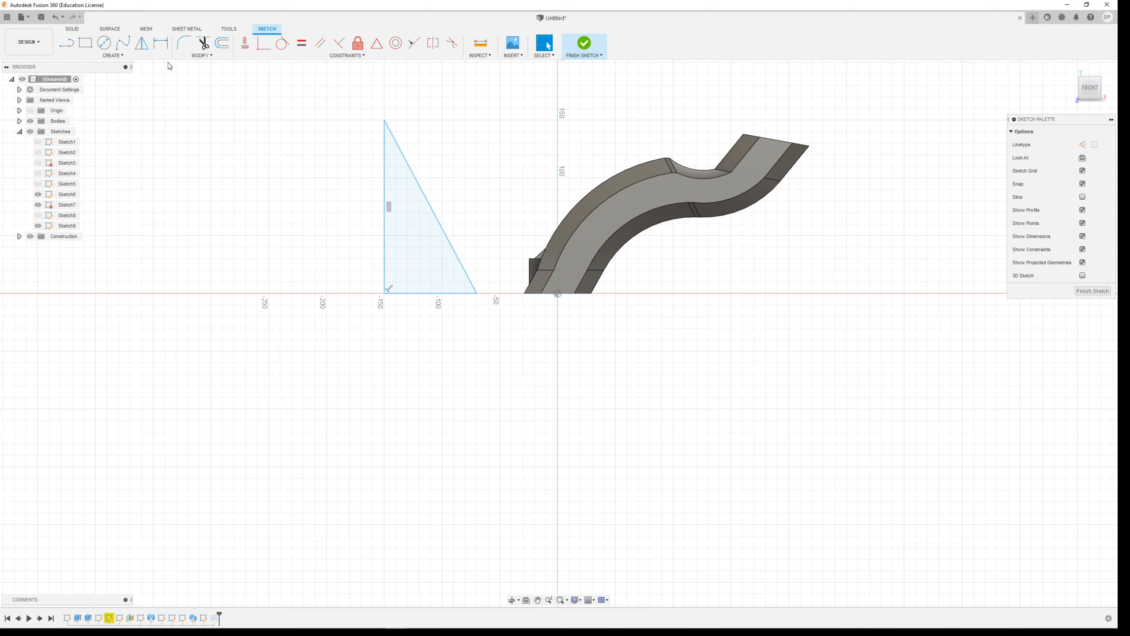
{"action": "left_click", "coordinate": [66, 43]}
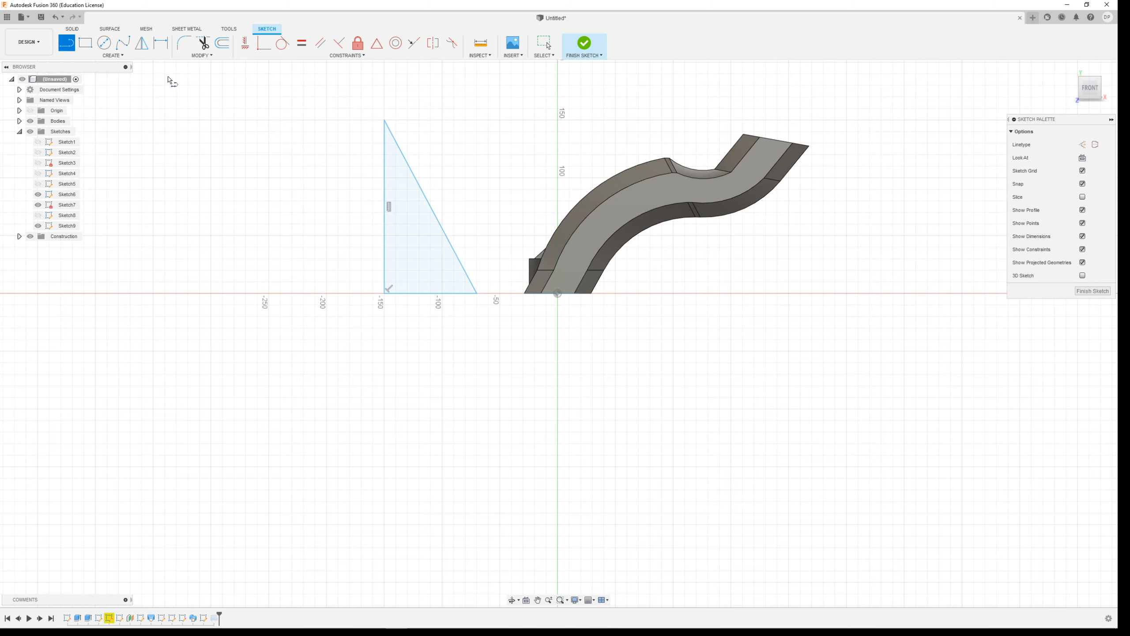
{"action": "left_click", "coordinate": [384, 167]}
{"action": "left_click", "coordinate": [406, 207]}
{"action": "left_click", "coordinate": [420, 187]}
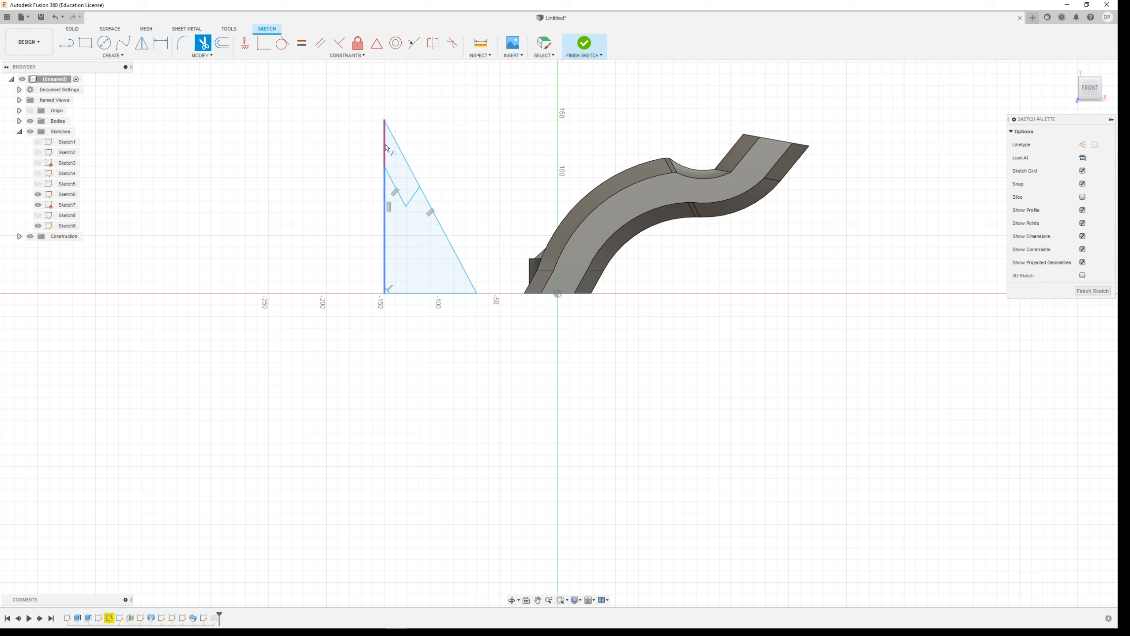
{"action": "left_click", "coordinate": [407, 163]}
{"action": "left_click", "coordinate": [584, 43]}
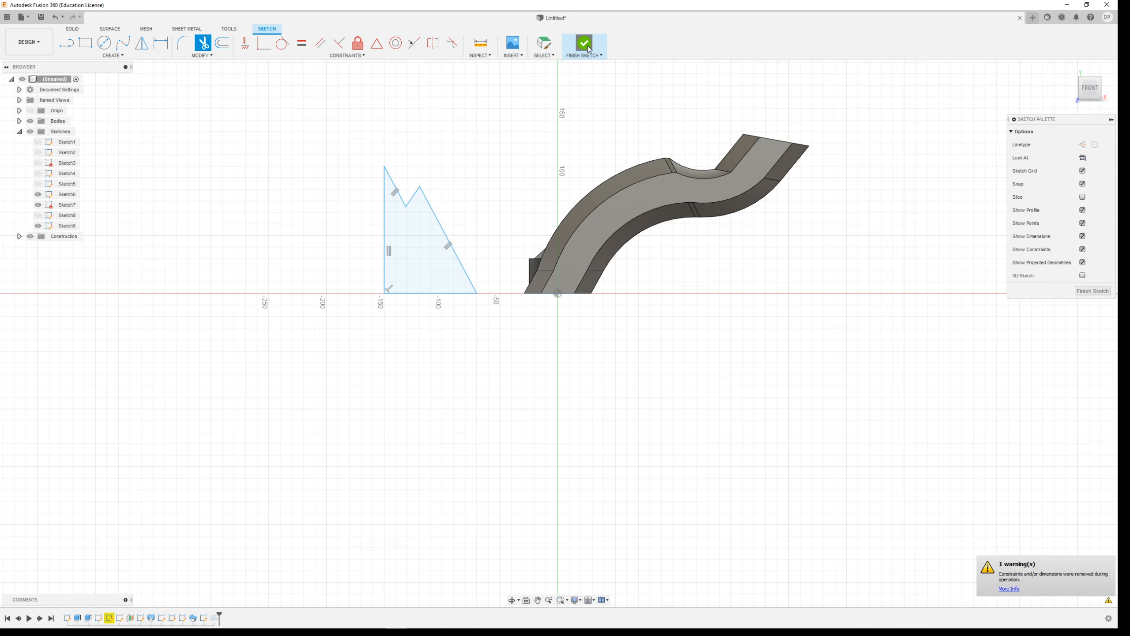
Sketch a circle about 250 mm in diameter on the left-facing origin plane, above and beside the revolved cone, and finish the sketch.
{"action": "middle_click_drag", "start_coordinate": [450, 325], "coordinate": [450, 337], "text": "shift"}
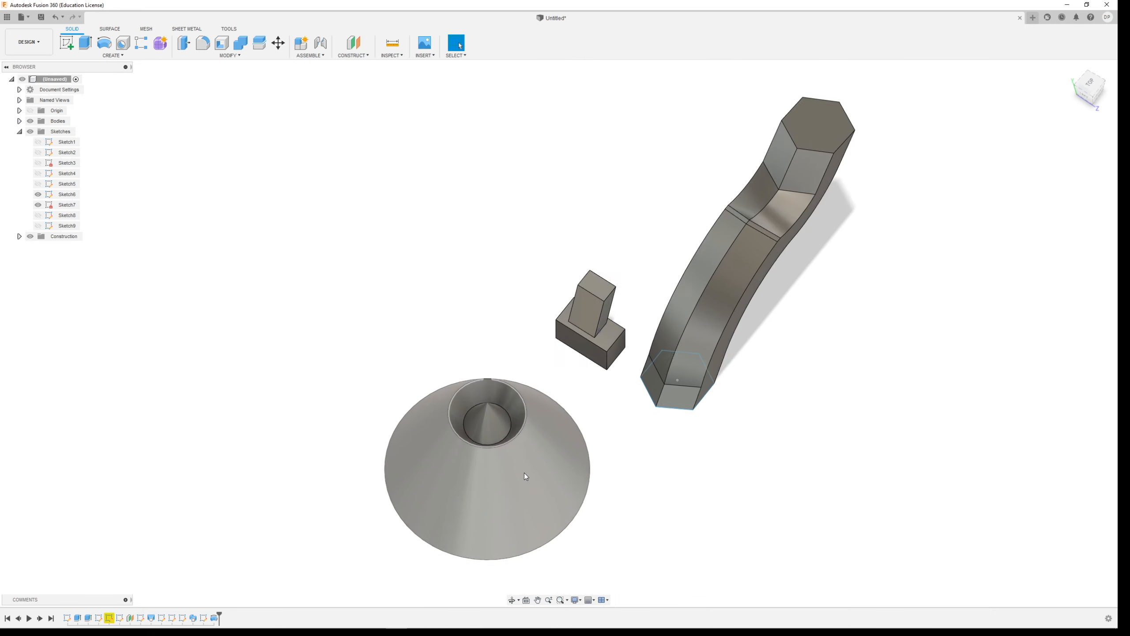
{"action": "scroll", "coordinate": [524, 473], "scroll_direction": "up", "scroll_amount": 5}
{"action": "middle_click_drag", "start_coordinate": [519, 421], "coordinate": [487, 396], "text": "shift"}
{"action": "scroll", "coordinate": [476, 366], "scroll_direction": "down", "scroll_amount": 5}
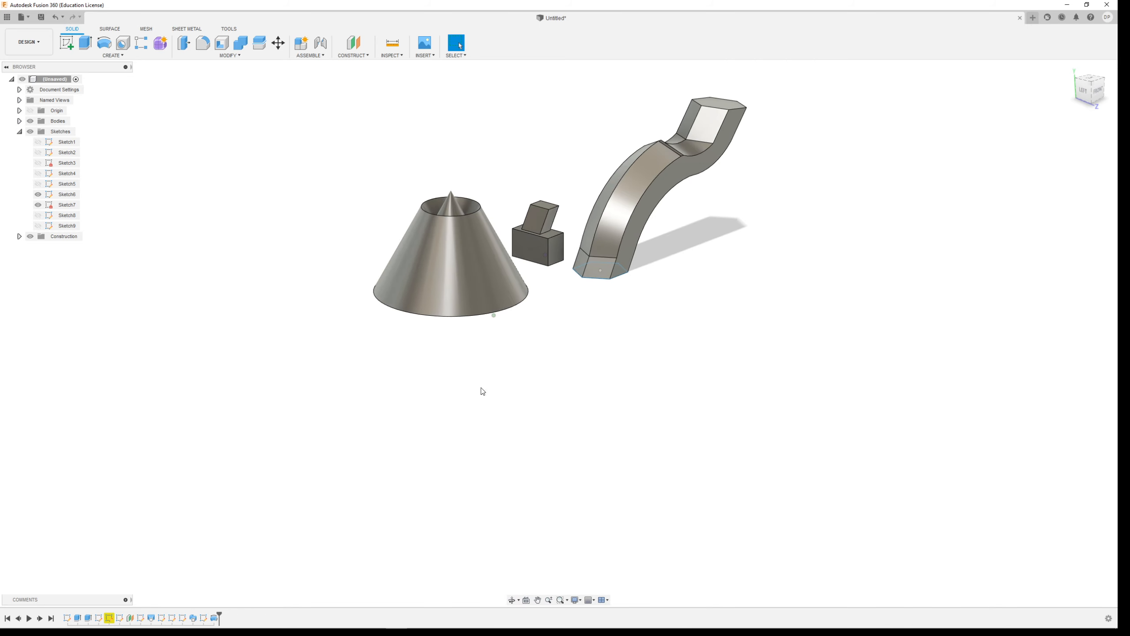
{"action": "left_click", "coordinate": [119, 57]}
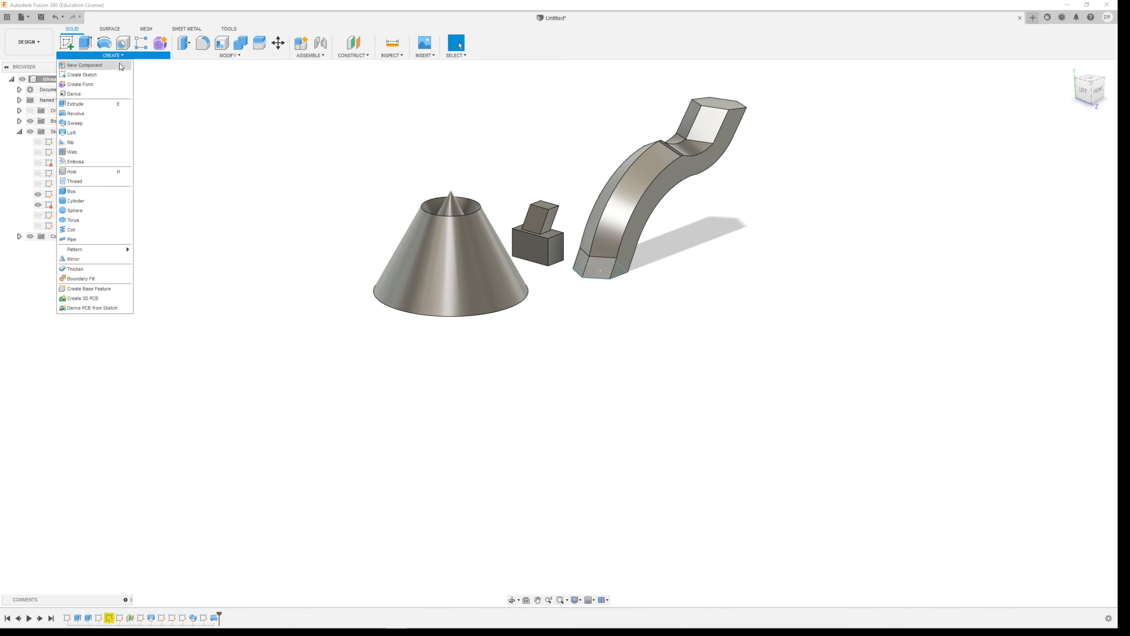
{"action": "left_click", "coordinate": [67, 45]}
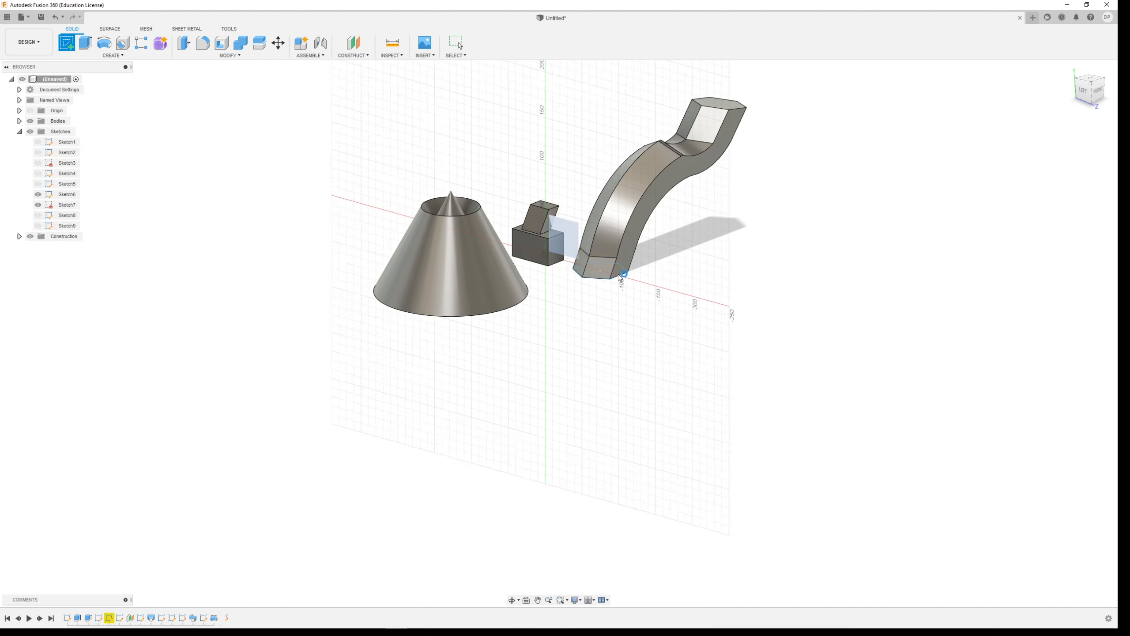
{"action": "left_click", "coordinate": [584, 256]}
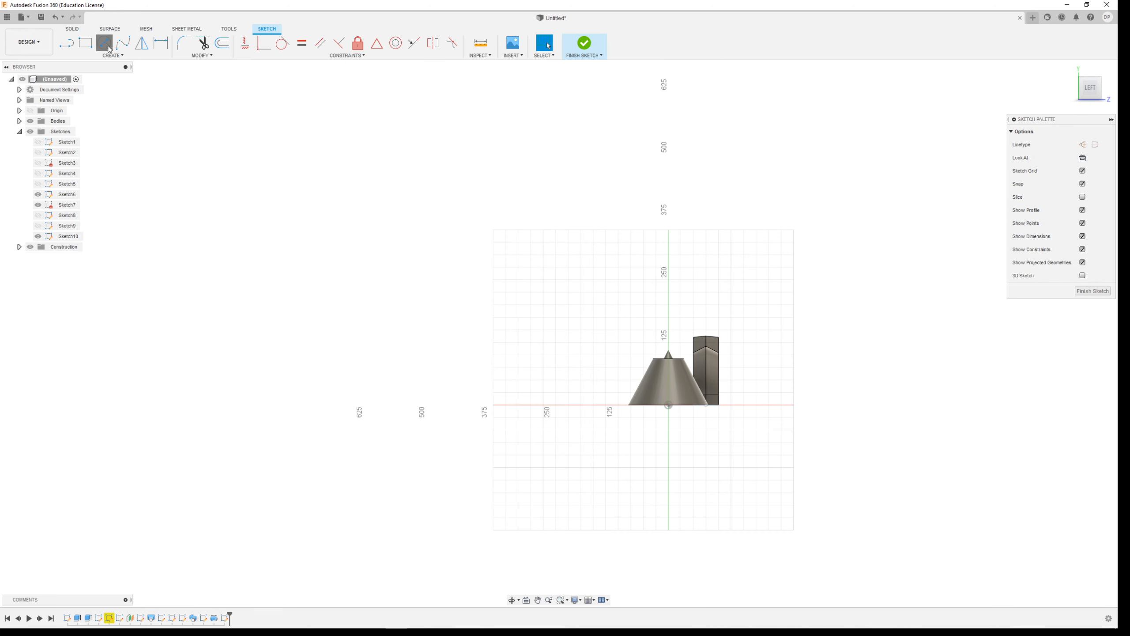
{"action": "left_click", "coordinate": [104, 42]}
{"action": "left_click", "coordinate": [543, 341]}
{"action": "left_click", "coordinate": [544, 281]}
{"action": "left_click", "coordinate": [582, 45]}
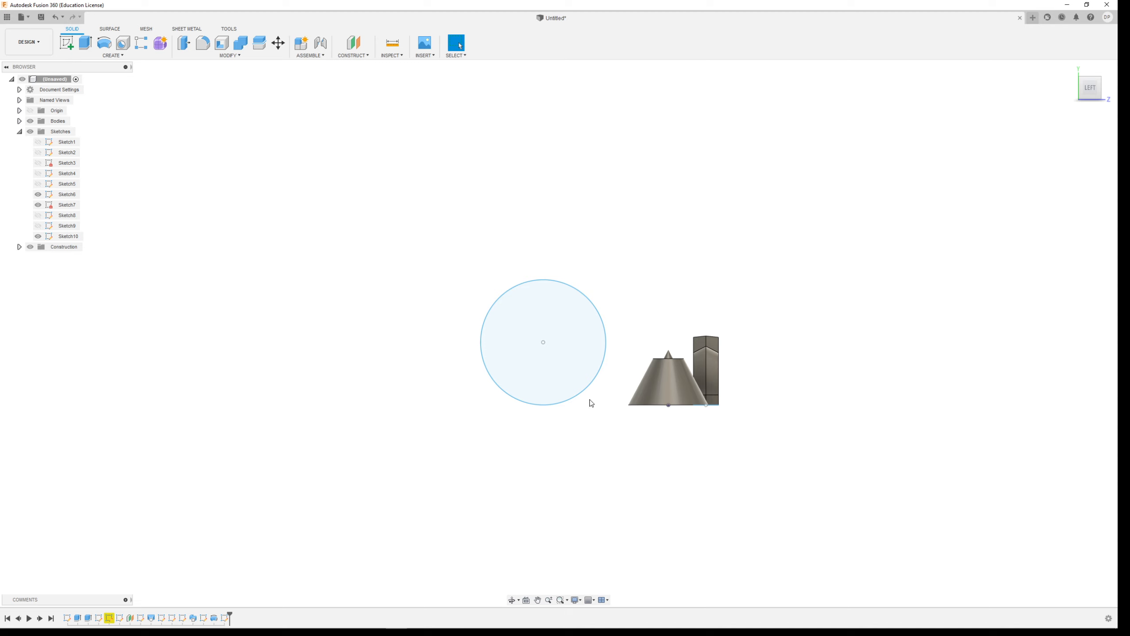
Set up an Extrude of the large circle as a new body with a distance of -125 mm and a taper angle of -50 degrees.
{"action": "left_click", "coordinate": [85, 43]}
{"action": "left_click", "coordinate": [575, 318]}
{"action": "left_click_drag", "start_coordinate": [574, 318], "coordinate": [529, 343]}
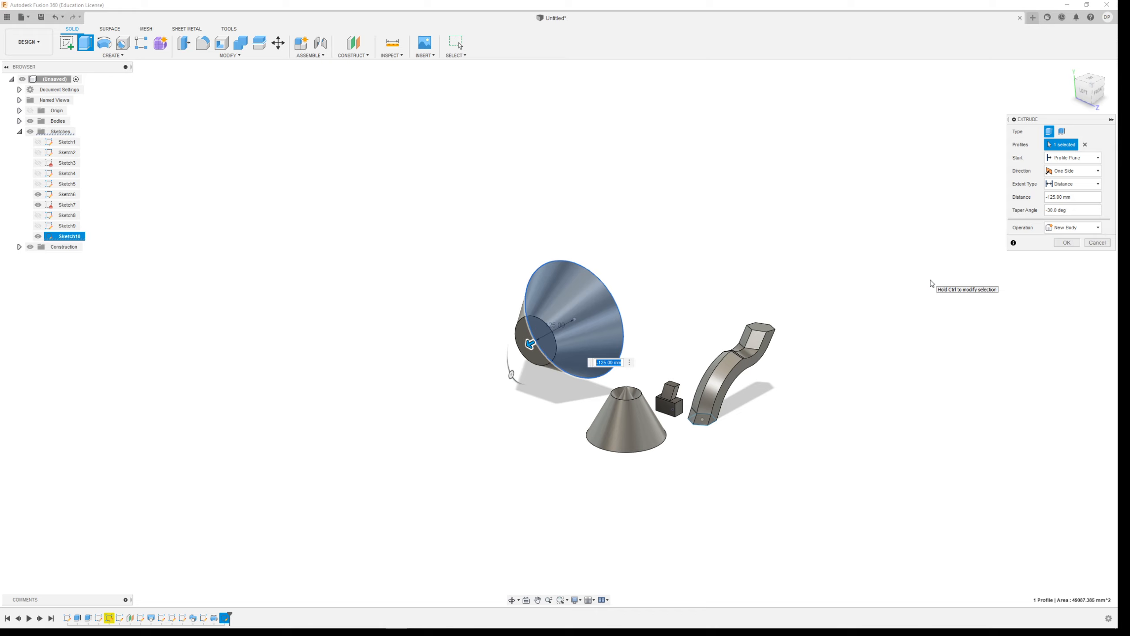
{"action": "left_click", "coordinate": [1080, 214]}
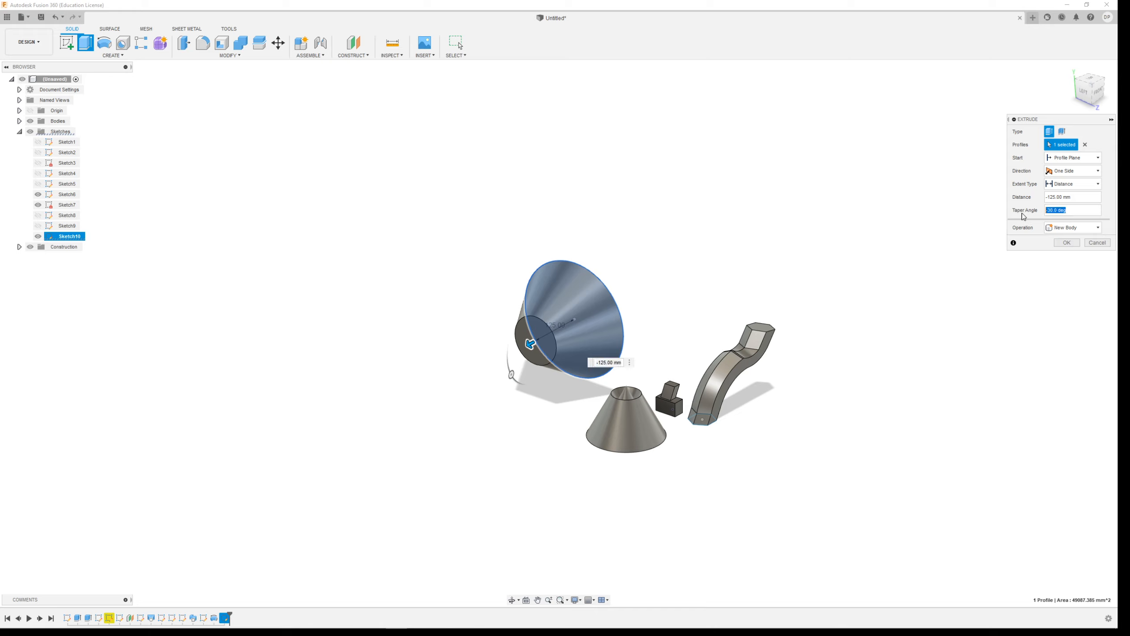
{"action": "type", "text": "-50"}
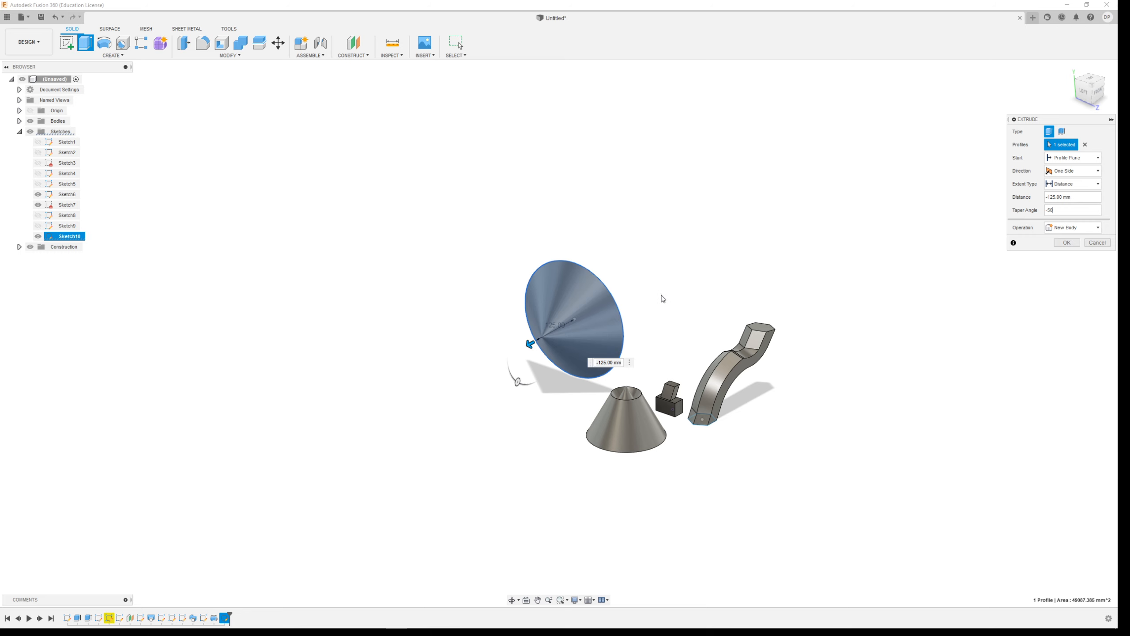
{"action": "scroll", "coordinate": [547, 356], "scroll_direction": "up", "scroll_amount": 5}
{"action": "middle_click_drag", "start_coordinate": [712, 366], "coordinate": [583, 356], "text": "shift"}
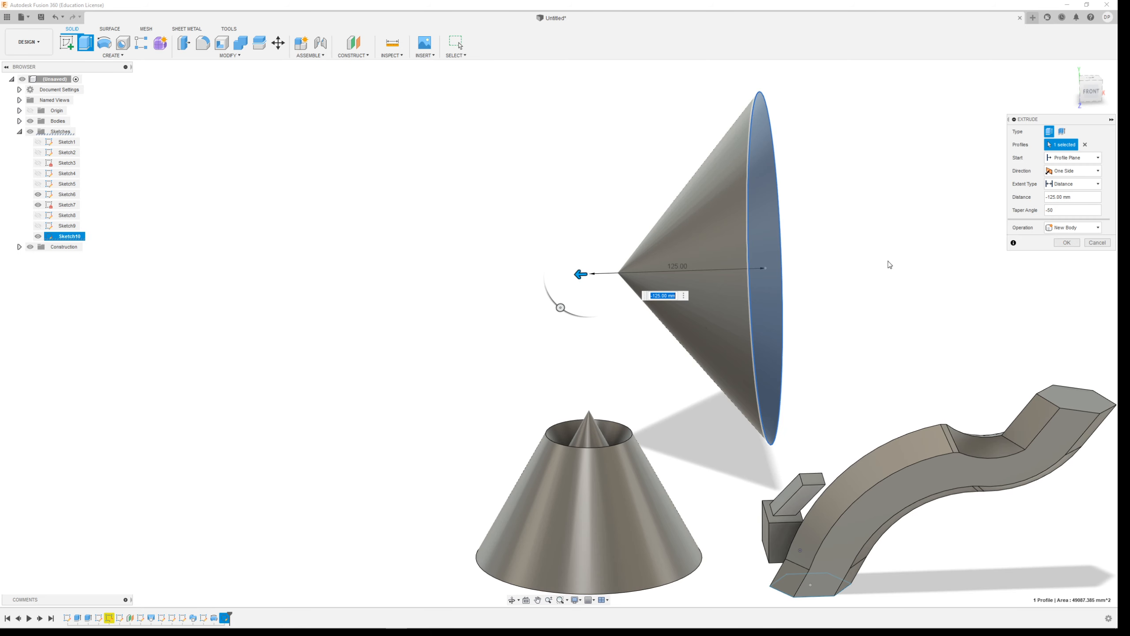
Set the taper angle to -10 degrees, lengthen the extrusion to -730 mm, and create the pointed cone as a new body.
{"action": "key", "text": "Tab"}
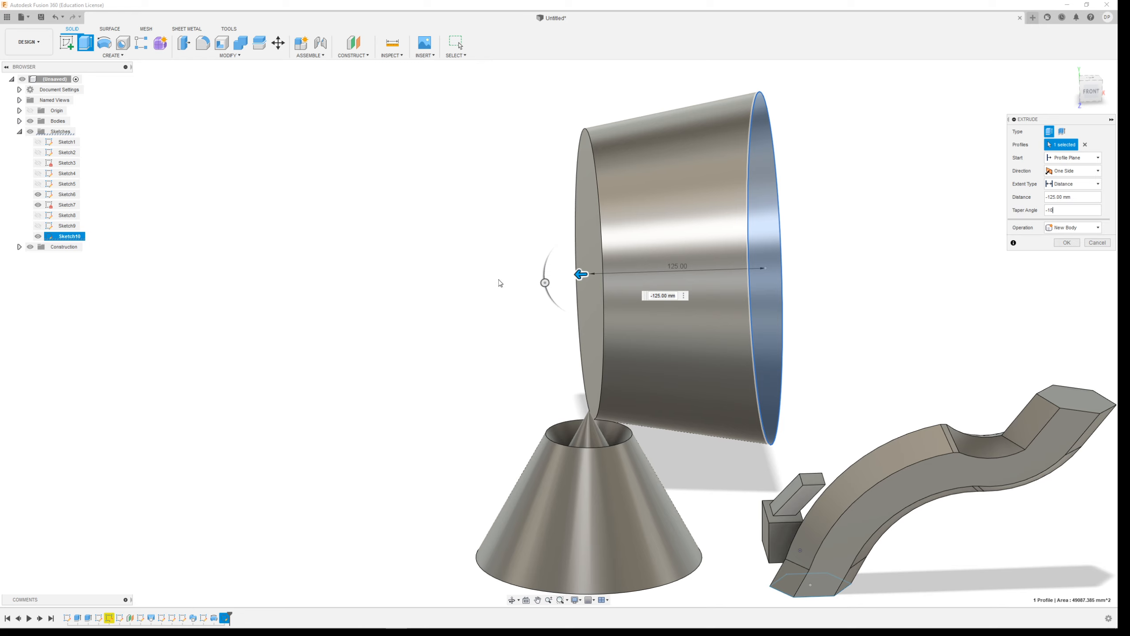
{"action": "scroll", "coordinate": [288, 352], "scroll_direction": "down", "scroll_amount": 3}
{"action": "left_click_drag", "start_coordinate": [466, 303], "coordinate": [70, 340]}
{"action": "scroll", "coordinate": [723, 218], "scroll_direction": "down", "scroll_amount": 3}
{"action": "scroll", "coordinate": [335, 295], "scroll_direction": "up", "scroll_amount": 3}
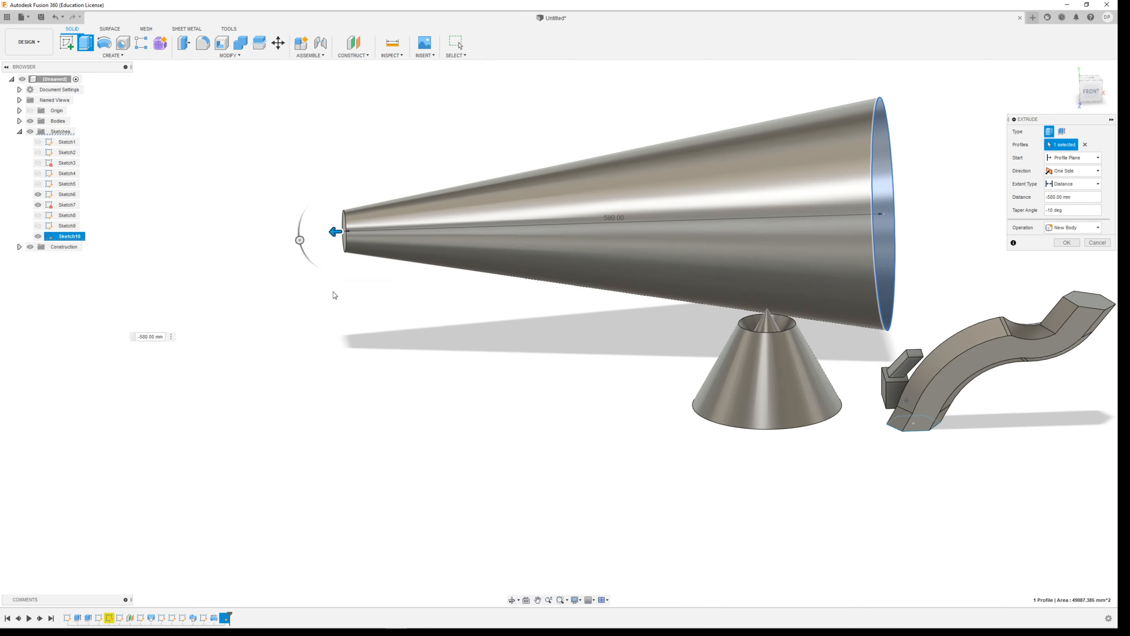
{"action": "left_click_drag", "start_coordinate": [332, 231], "coordinate": [195, 236]}
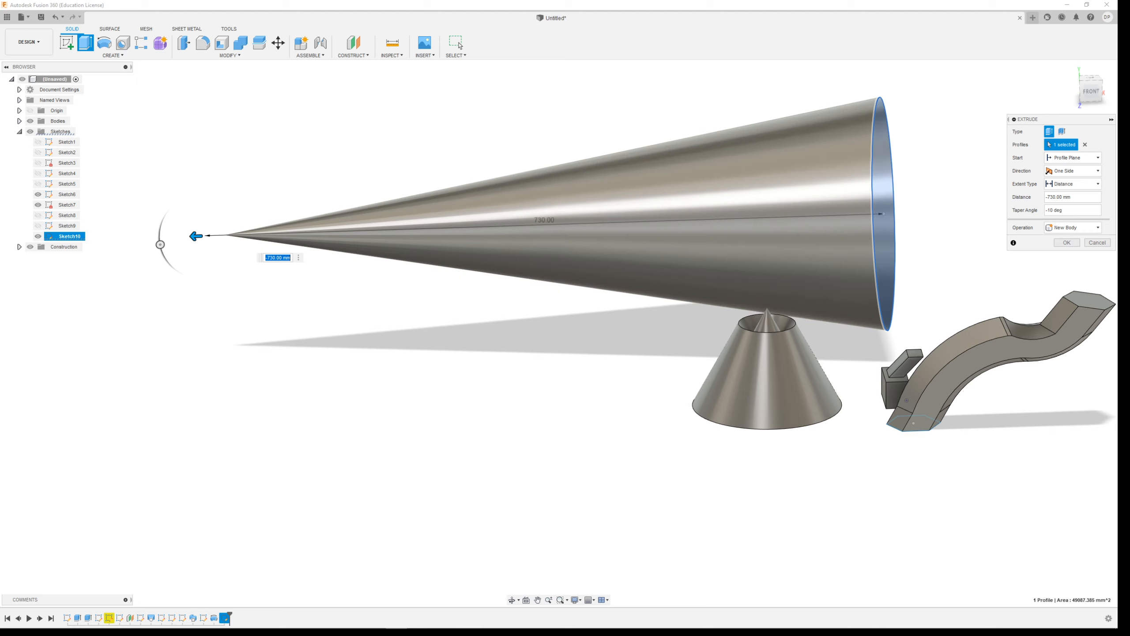
{"action": "left_click", "coordinate": [1066, 243]}
Sketch a 50 mm diameter circle on the horizontal origin plane, centred on the axis in front of the bodies, and finish the sketch.
{"action": "scroll", "coordinate": [632, 427], "scroll_direction": "down", "scroll_amount": 5}
{"action": "middle_click_drag", "start_coordinate": [676, 460], "coordinate": [836, 457], "text": "shift"}
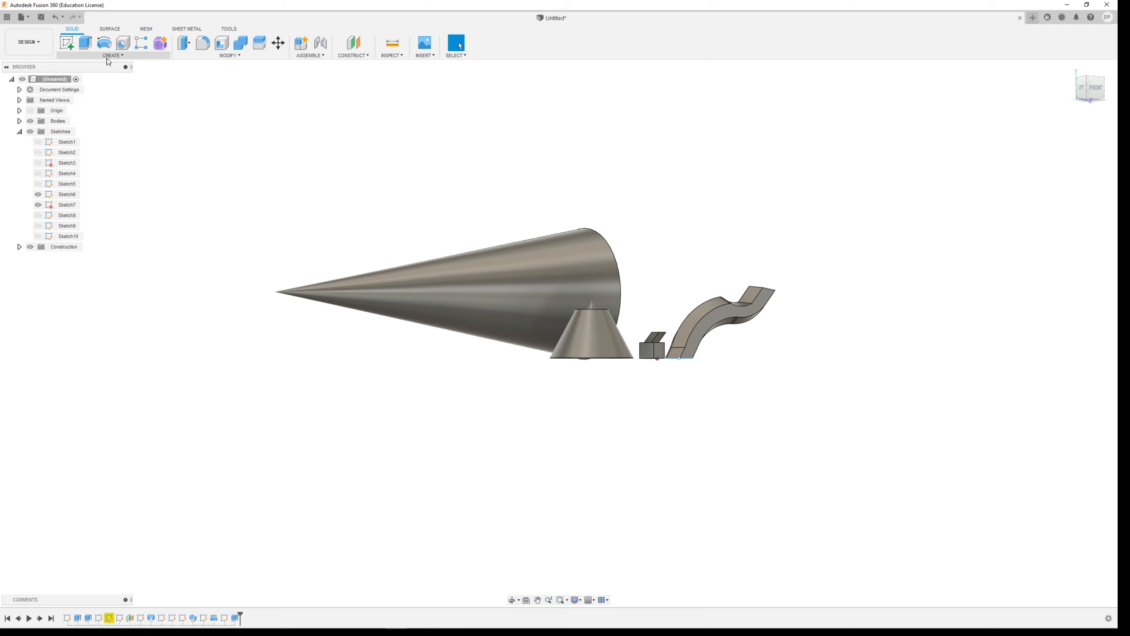
{"action": "left_click", "coordinate": [67, 43]}
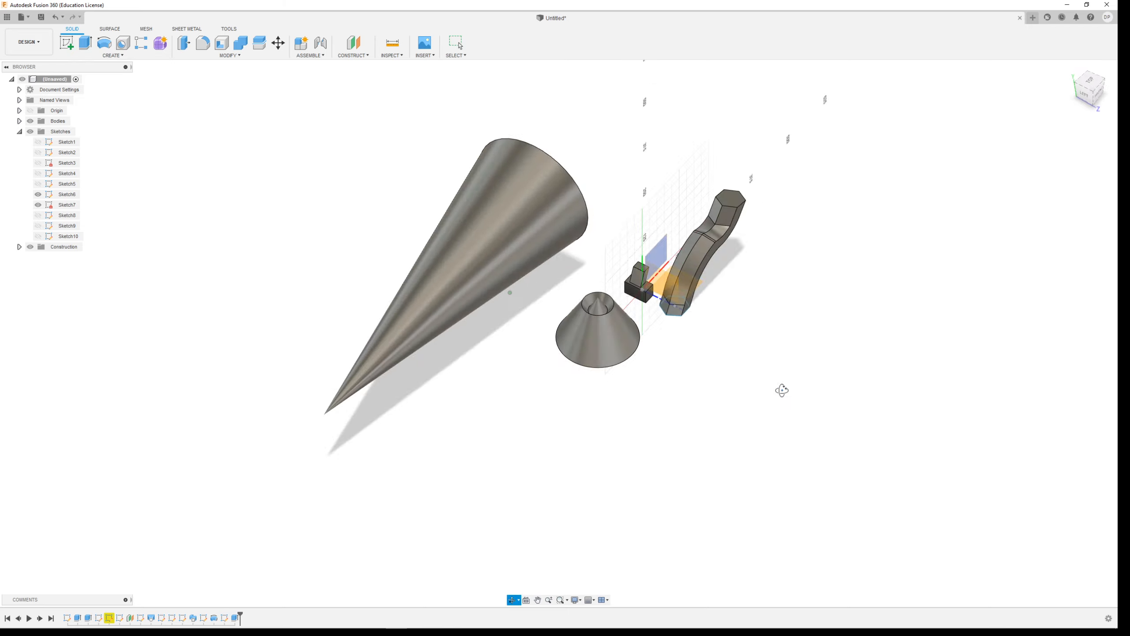
{"action": "left_click", "coordinate": [657, 222]}
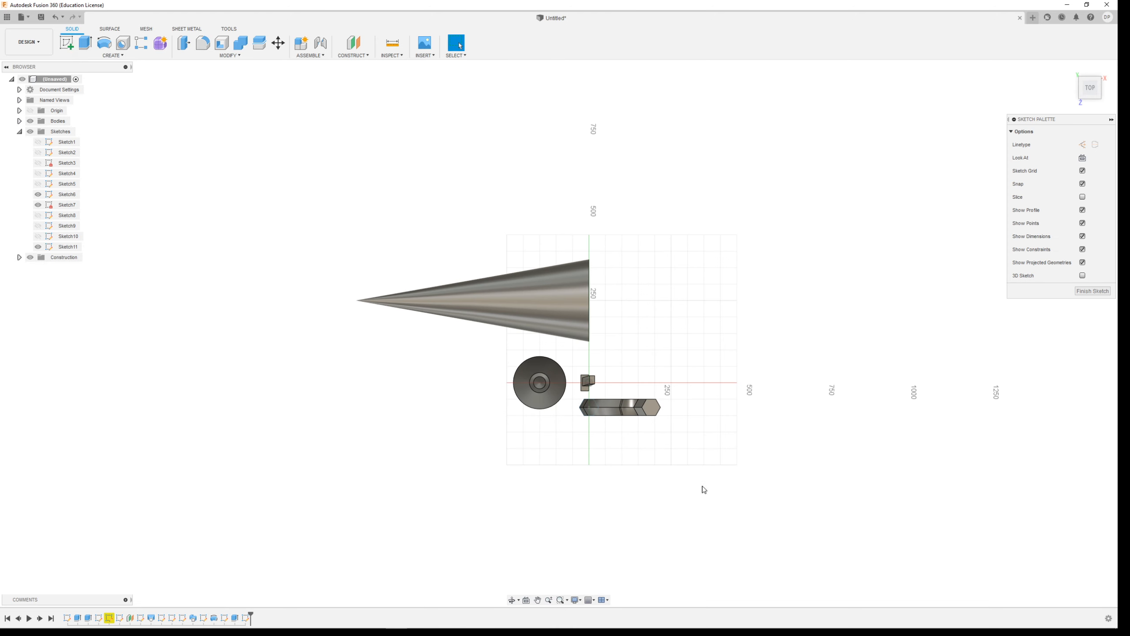
{"action": "scroll", "coordinate": [696, 276], "scroll_direction": "down", "scroll_amount": 3}
{"action": "scroll", "coordinate": [677, 459], "scroll_direction": "up", "scroll_amount": 4}
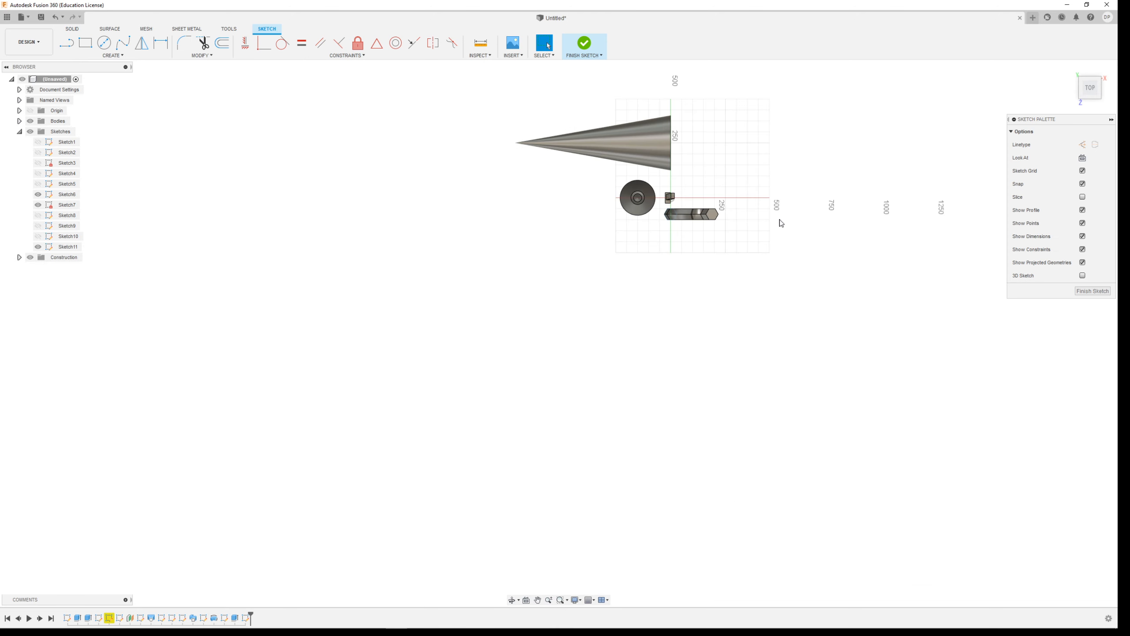
{"action": "scroll", "coordinate": [777, 209], "scroll_direction": "up", "scroll_amount": 2}
{"action": "left_click", "coordinate": [104, 42]}
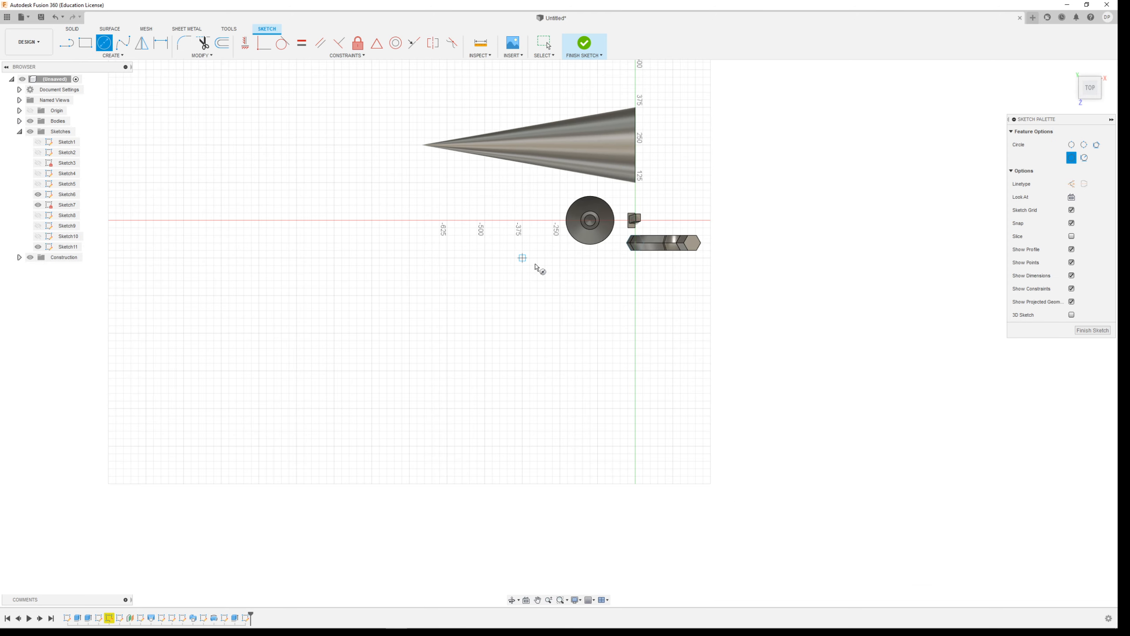
{"action": "left_click", "coordinate": [635, 333]}
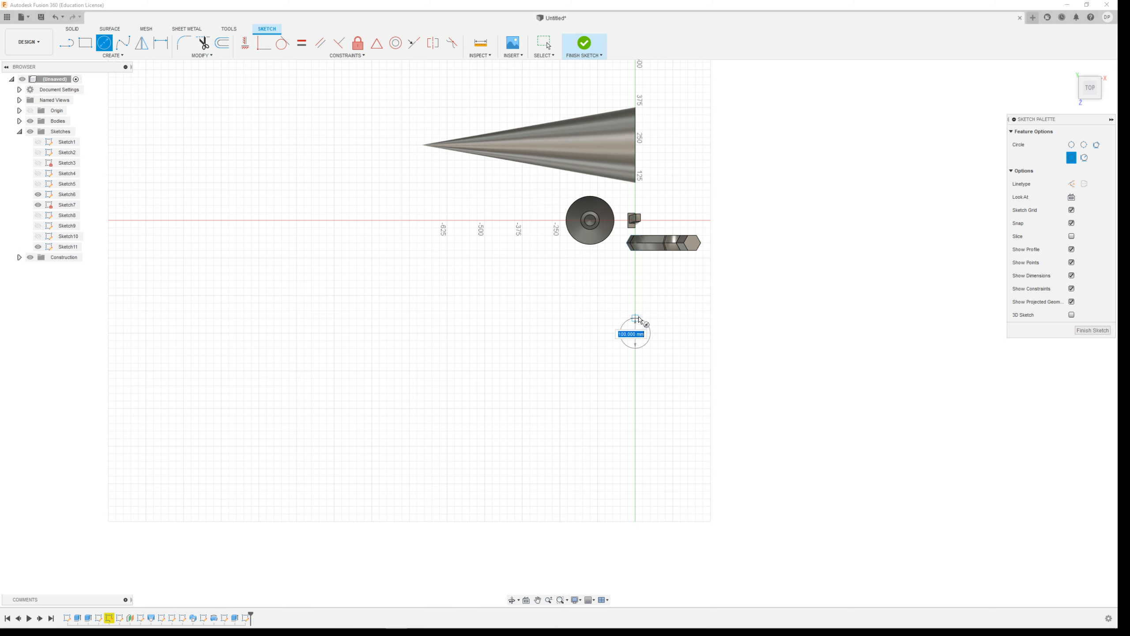
{"action": "scroll", "coordinate": [640, 325], "scroll_direction": "up", "scroll_amount": 5}
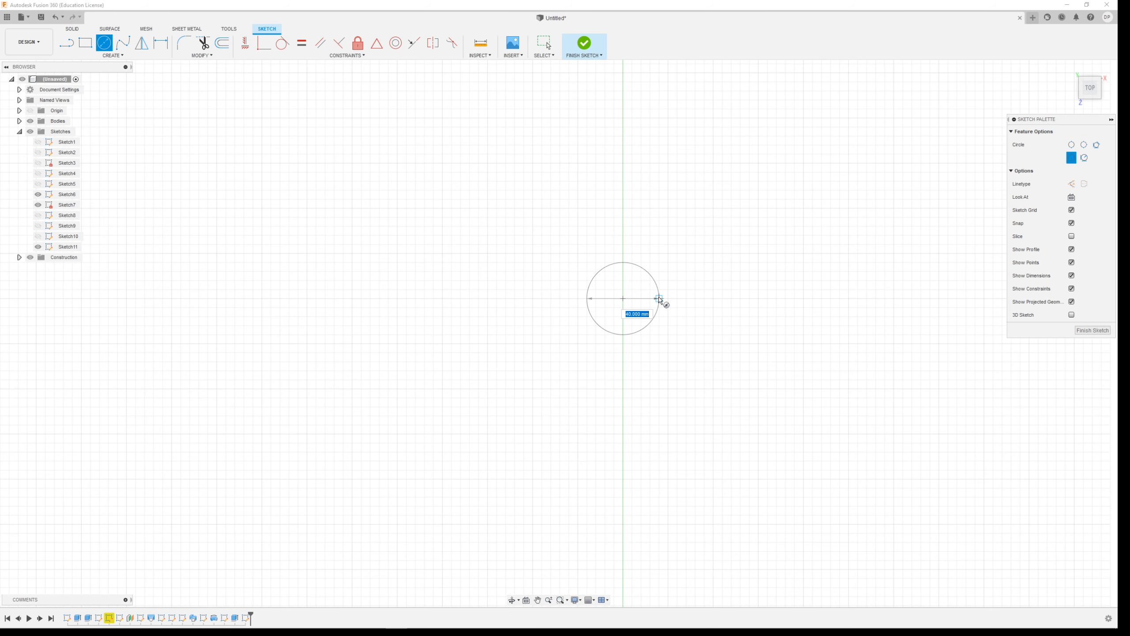
{"action": "type", "text": "50"}
{"action": "key", "text": "Return"}
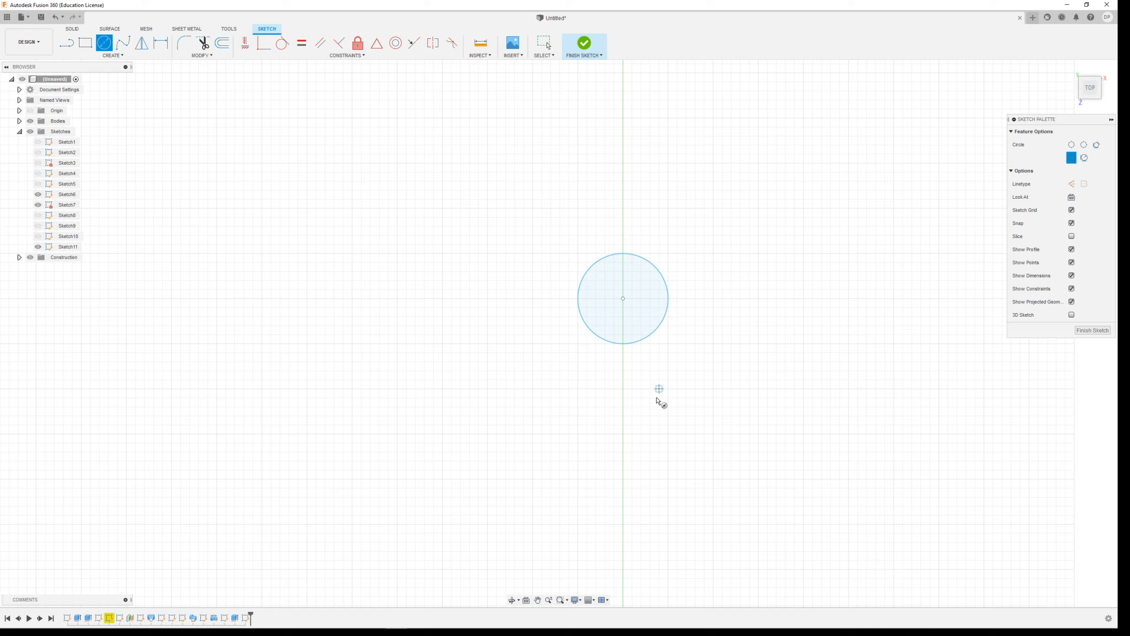
{"action": "left_click", "coordinate": [584, 43]}
Measure the circumference of the 50 mm circle.
{"action": "middle_click_drag", "start_coordinate": [620, 363], "coordinate": [618, 328], "text": "shift"}
{"action": "scroll", "coordinate": [592, 347], "scroll_direction": "down", "scroll_amount": 5}
{"action": "scroll", "coordinate": [591, 346], "scroll_direction": "up", "scroll_amount": 2}
{"action": "scroll", "coordinate": [585, 304], "scroll_direction": "up", "scroll_amount": 4}
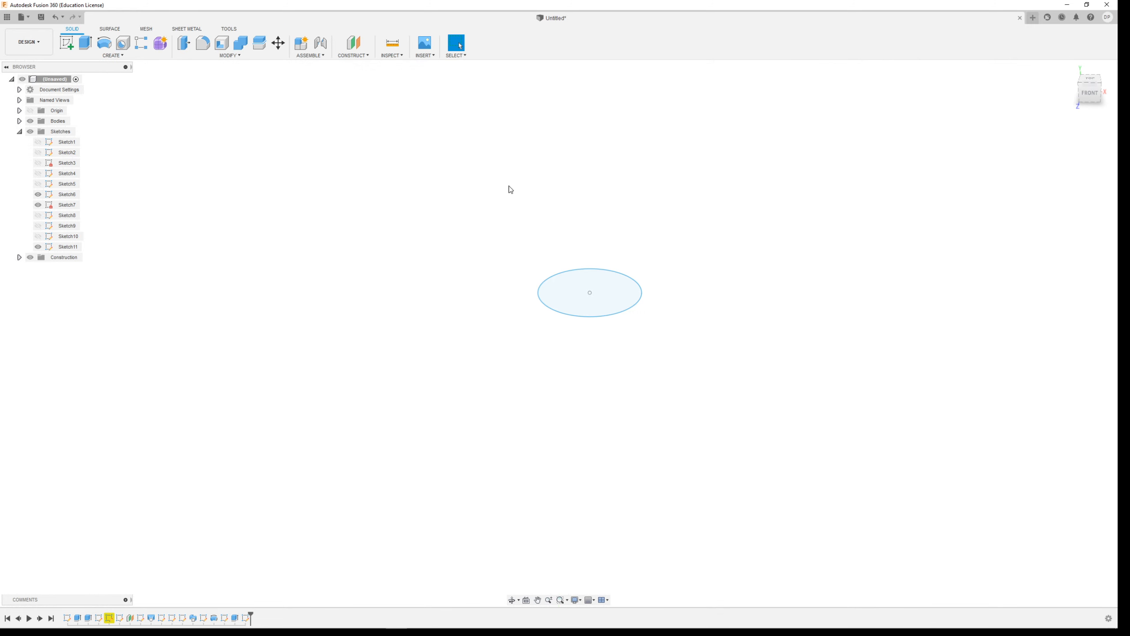
{"action": "left_click", "coordinate": [396, 47]}
{"action": "left_click", "coordinate": [630, 280]}
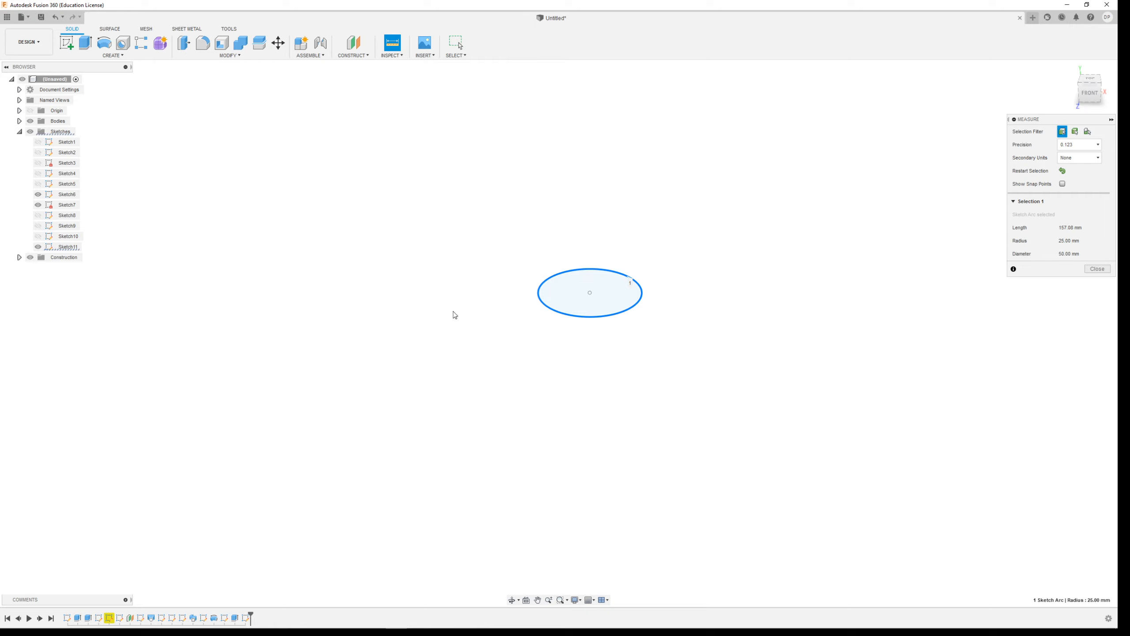
{"action": "left_click", "coordinate": [1097, 269]}
{"action": "scroll", "coordinate": [481, 201], "scroll_direction": "down", "scroll_amount": 3}
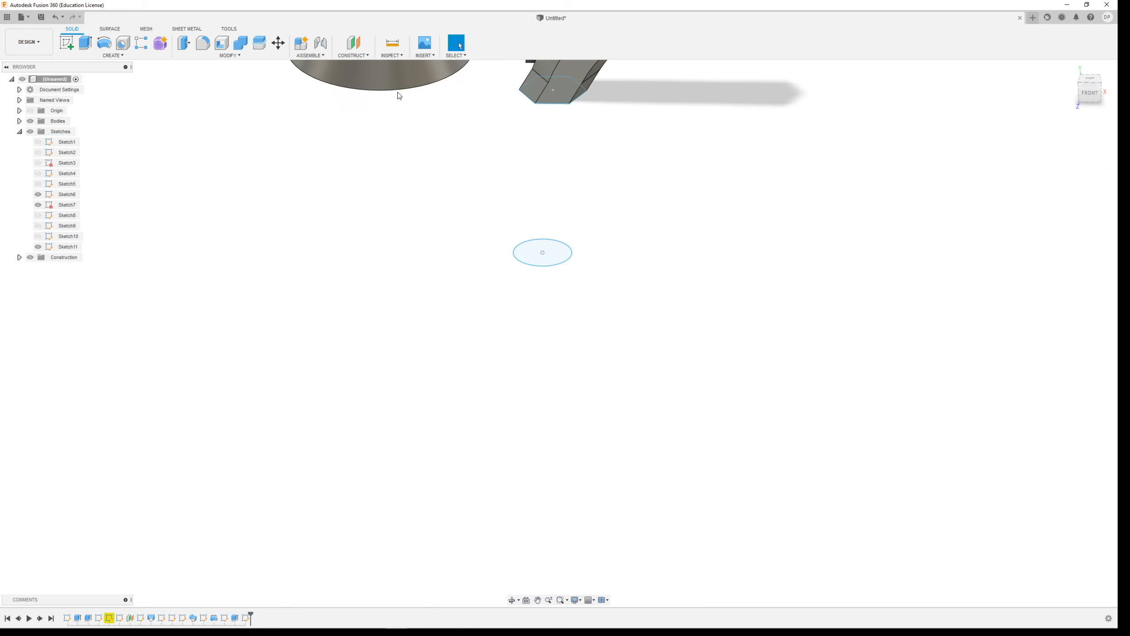
{"action": "left_click", "coordinate": [354, 43]}
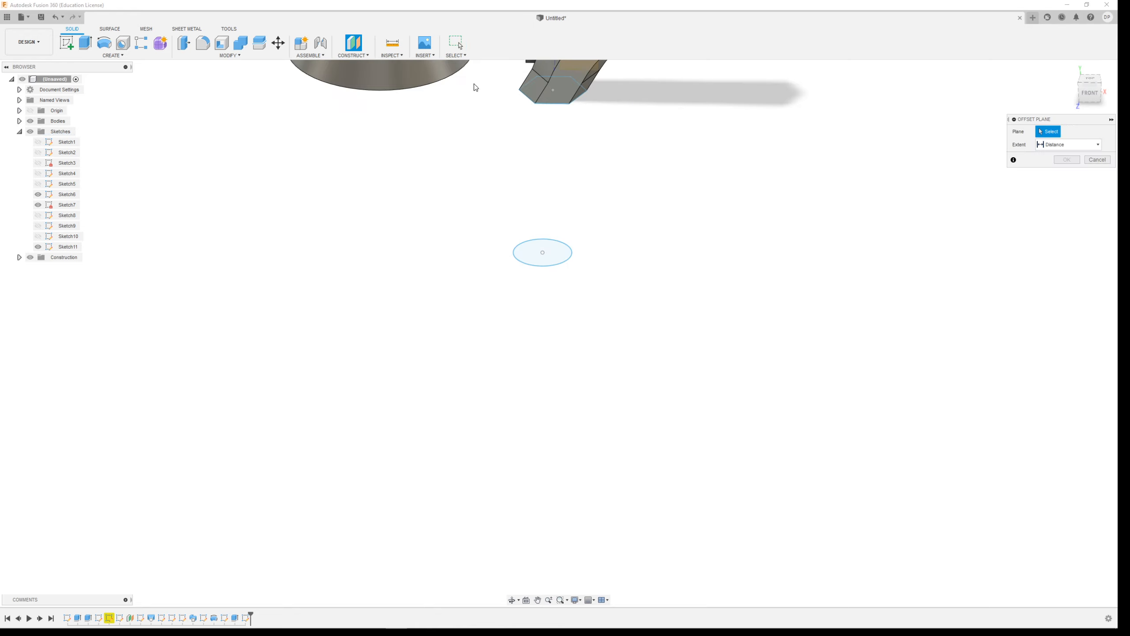
{"action": "left_click", "coordinate": [544, 249]}
{"action": "left_click_drag", "start_coordinate": [545, 248], "coordinate": [545, 227]}
{"action": "left_click", "coordinate": [1097, 172]}
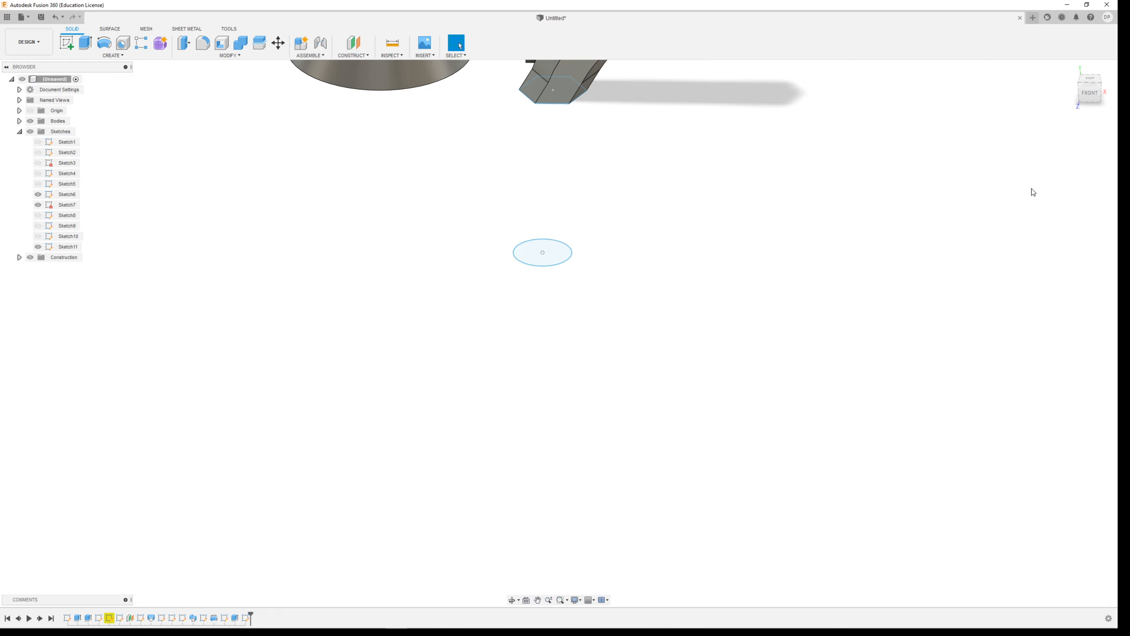
Start an offset construction plane for the 50 mm circle profile.
{"action": "left_click", "coordinate": [365, 57]}
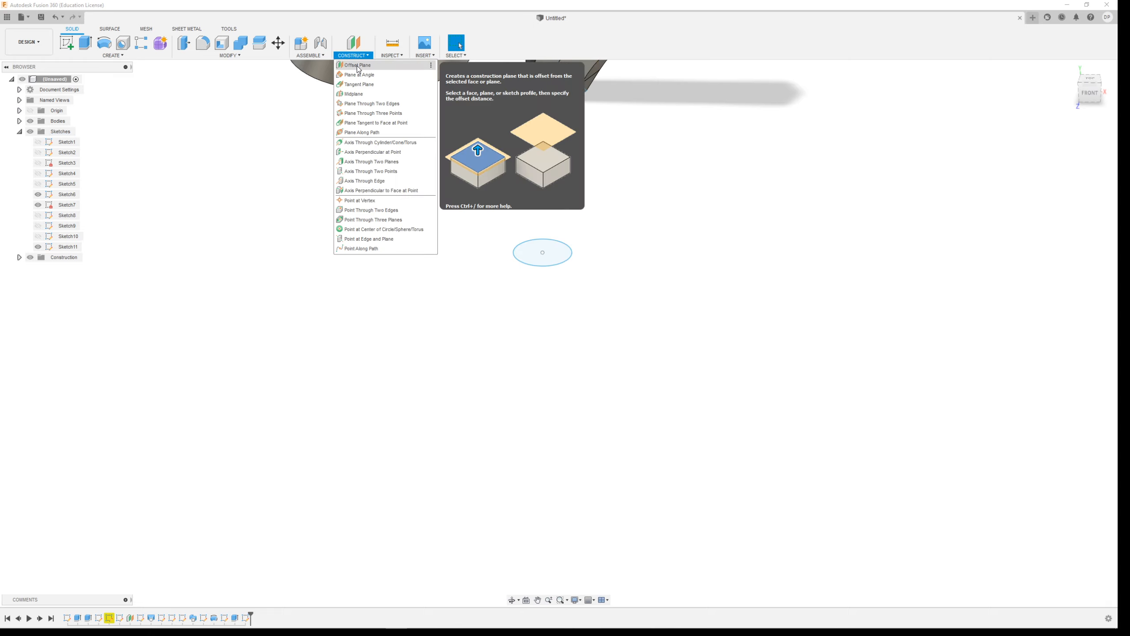
{"action": "left_click", "coordinate": [356, 73]}
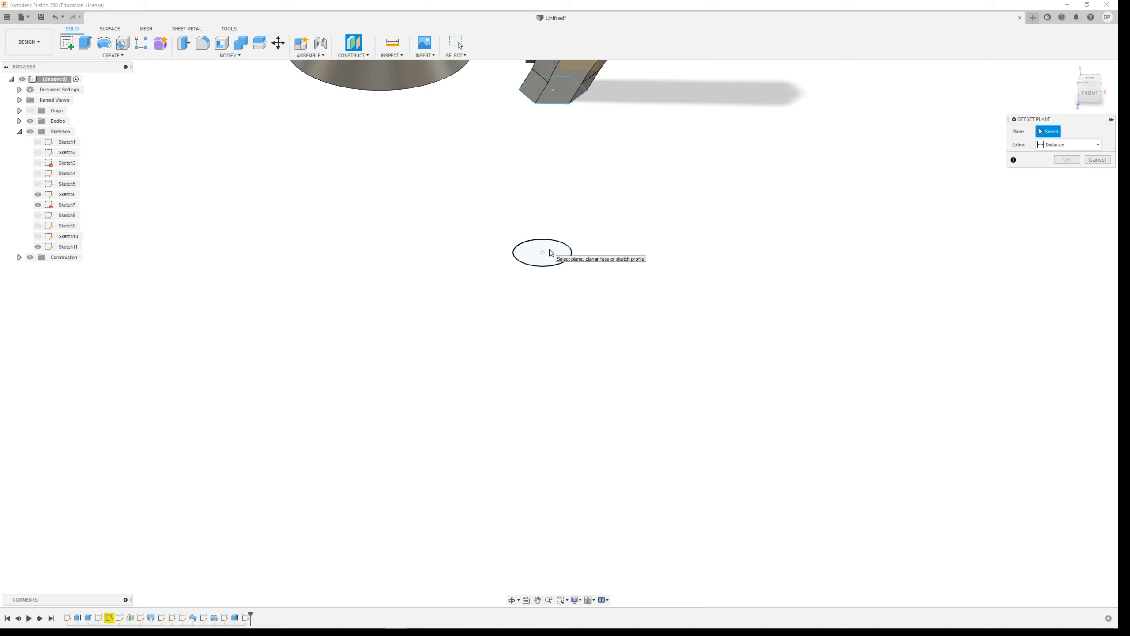
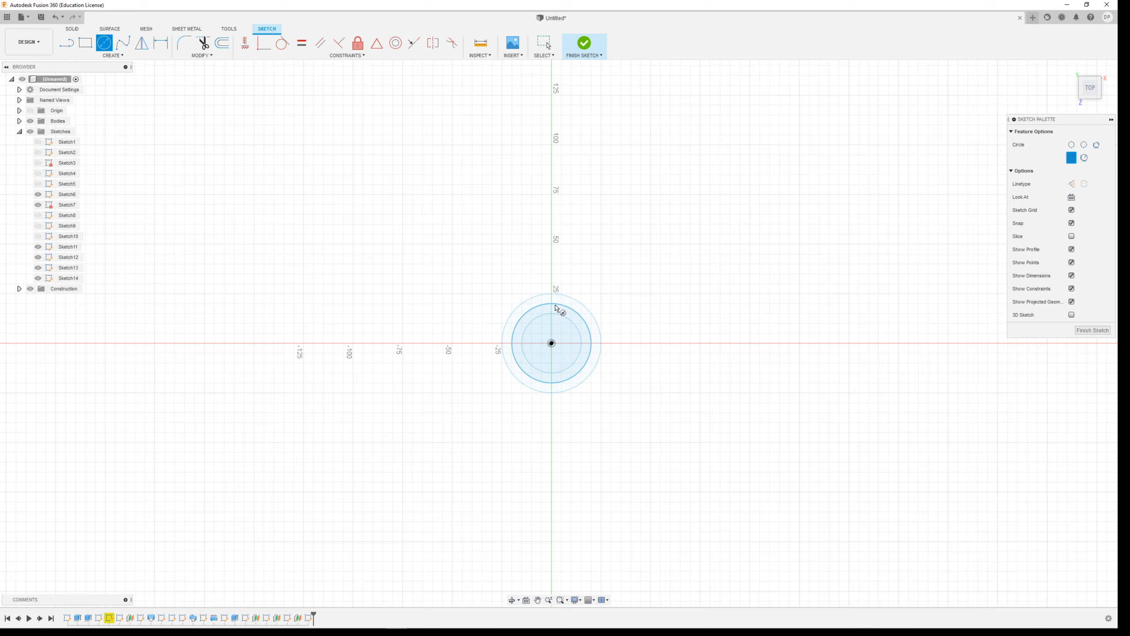
Finish the current circle sketch and create an offset construction plane above the topmost circle.
{"action": "left_click", "coordinate": [586, 44]}
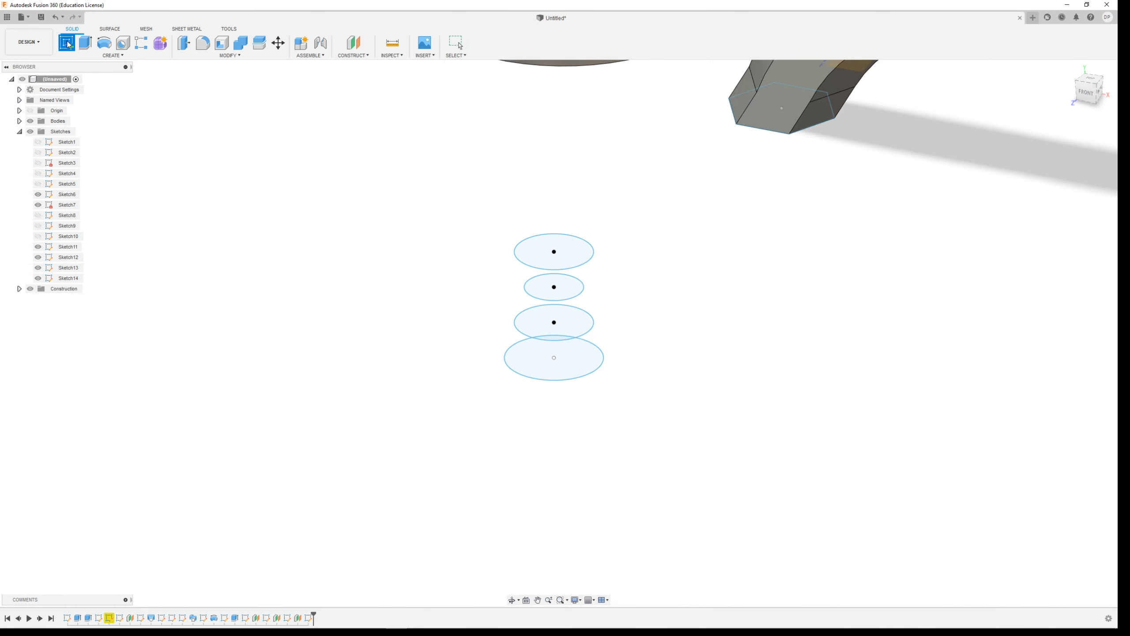
{"action": "left_click", "coordinate": [353, 44]}
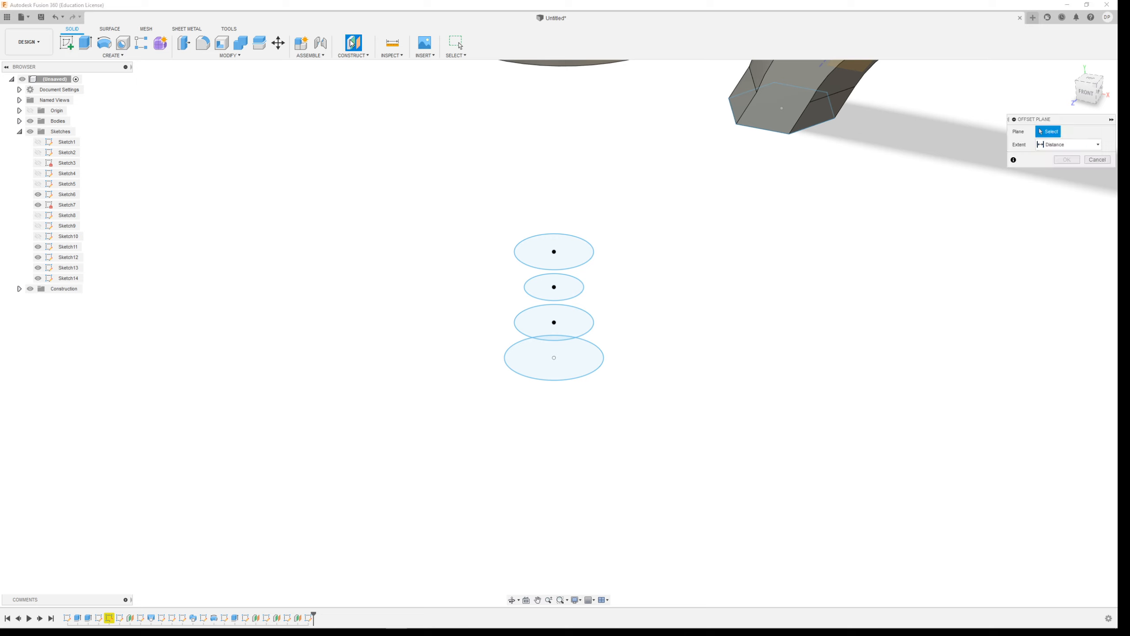
{"action": "left_click", "coordinate": [564, 248]}
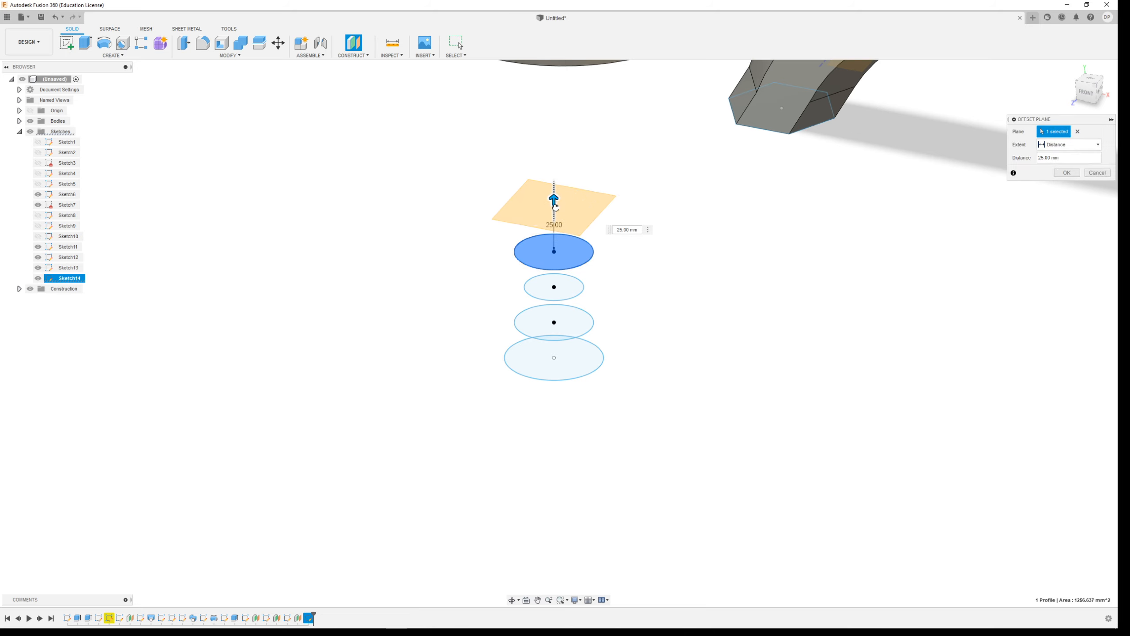
{"action": "left_click_drag", "start_coordinate": [555, 206], "coordinate": [555, 212]}
{"action": "left_click", "coordinate": [1061, 173]}
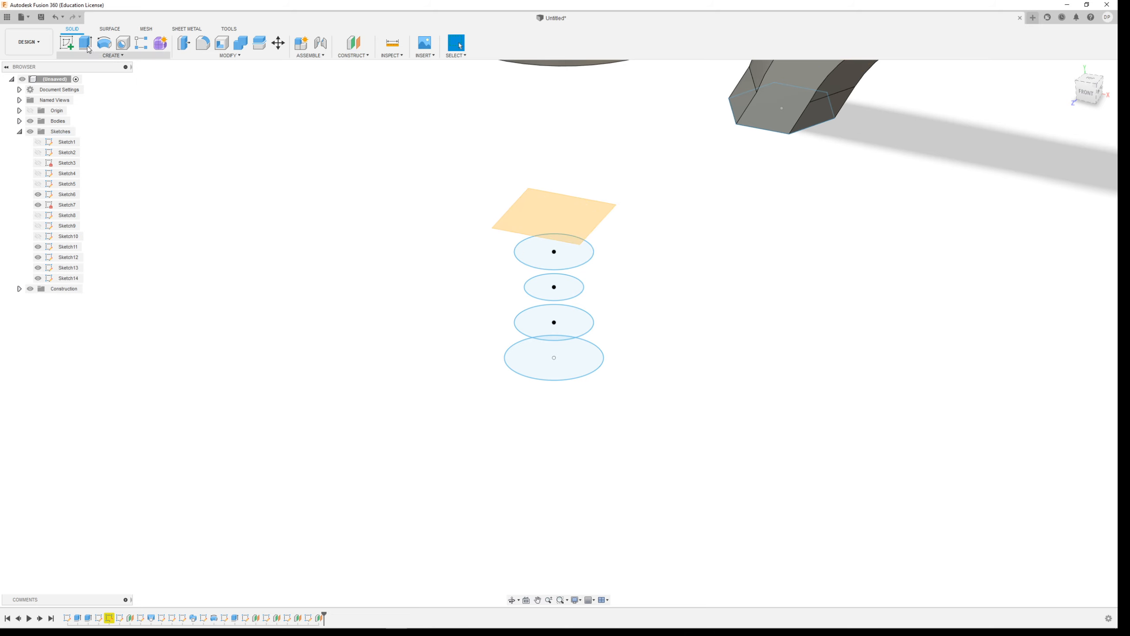
Sketch a circle about 50 mm in diameter on the new plane, centred on the origin, and finish the sketch.
{"action": "left_click", "coordinate": [75, 54]}
{"action": "left_click", "coordinate": [79, 74]}
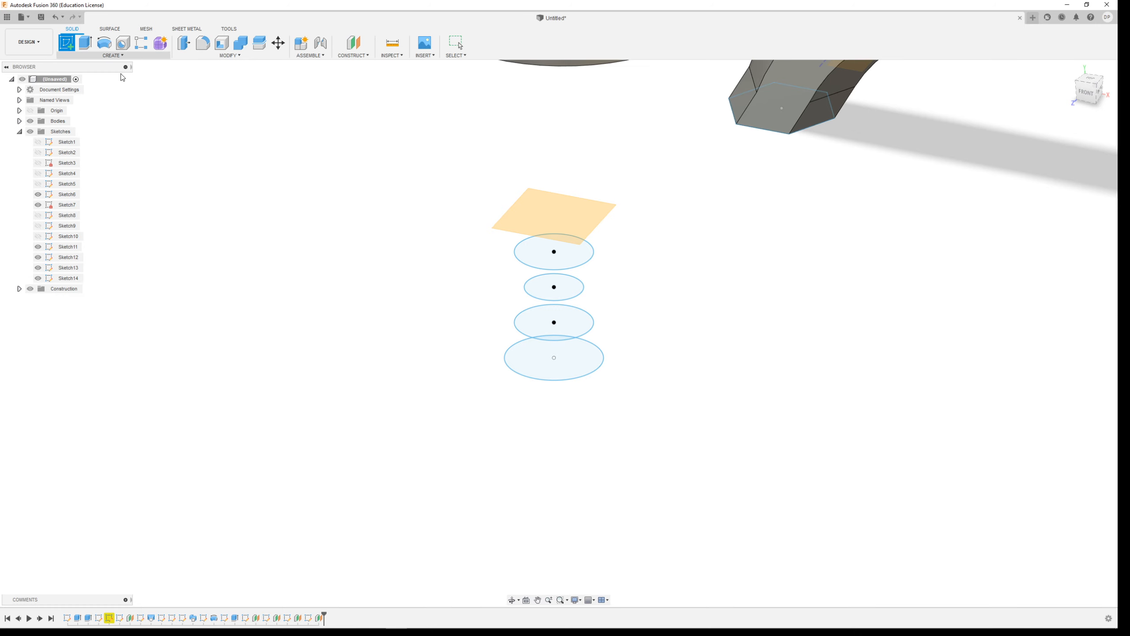
{"action": "left_click", "coordinate": [564, 218]}
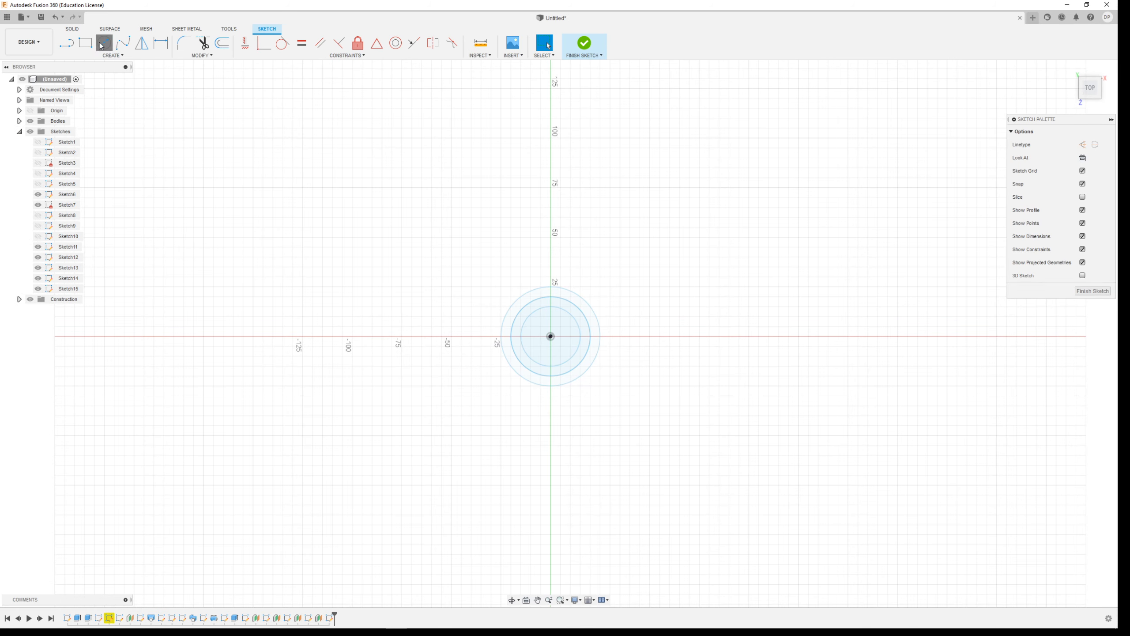
{"action": "left_click", "coordinate": [103, 44]}
{"action": "left_click", "coordinate": [551, 337]}
{"action": "left_click", "coordinate": [553, 292]}
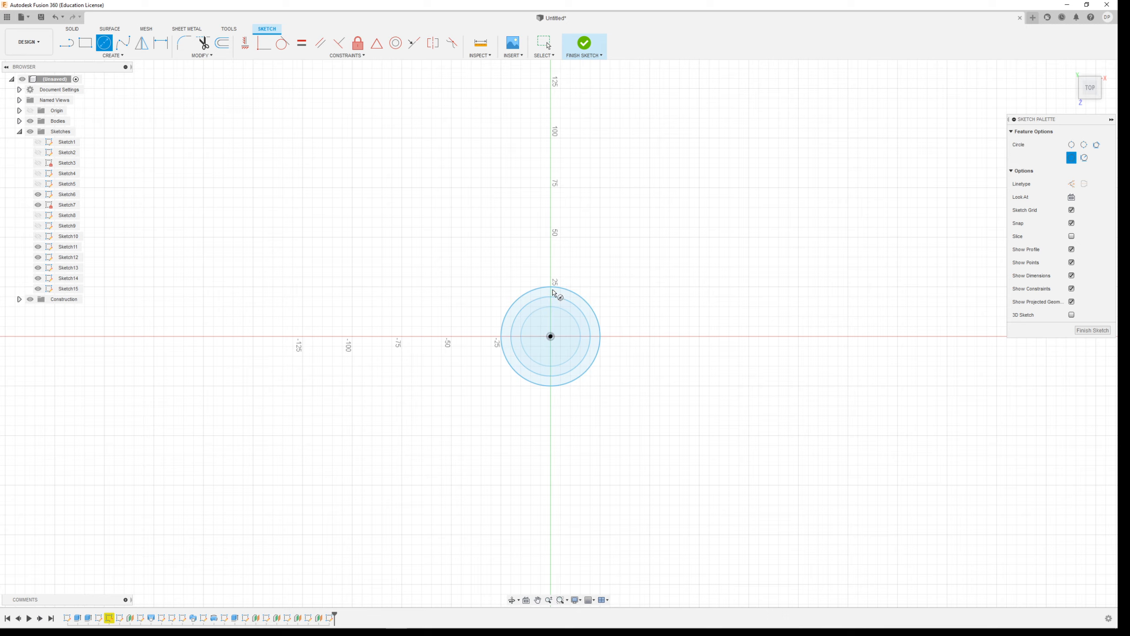
{"action": "left_click", "coordinate": [585, 43]}
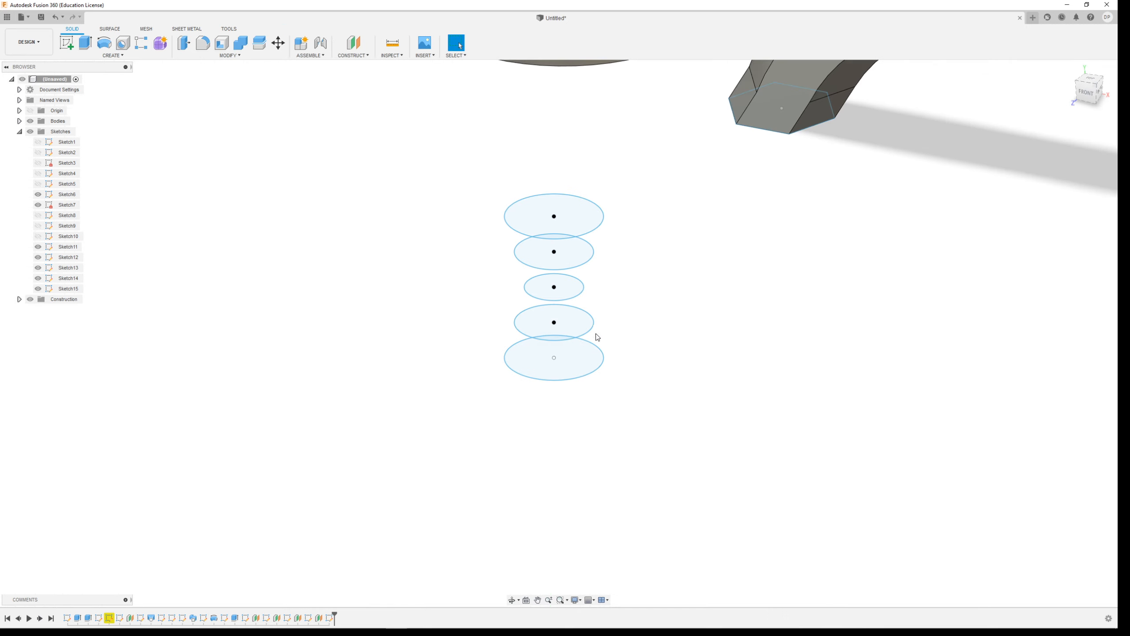
Start a loft and add all five stacked circles as profiles in order from the lowest to the highest.
{"action": "mouse_move", "coordinate": [628, 361]}
{"action": "middle_mouse_down", "text": "shift"}
{"action": "mouse_move", "coordinate": [641, 325]}
{"action": "mouse_move", "coordinate": [576, 306]}
{"action": "mouse_move", "coordinate": [624, 356]}
{"action": "middle_mouse_up", "text": "shift"}
{"action": "left_click", "coordinate": [115, 55]}
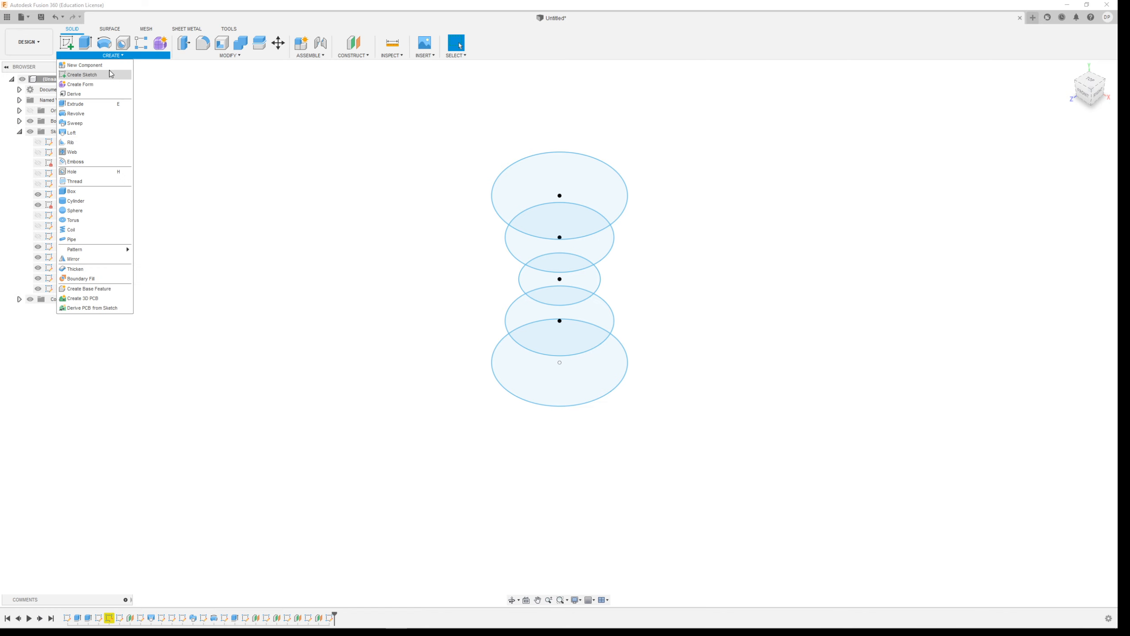
{"action": "left_click", "coordinate": [103, 139]}
{"action": "left_click", "coordinate": [599, 356]}
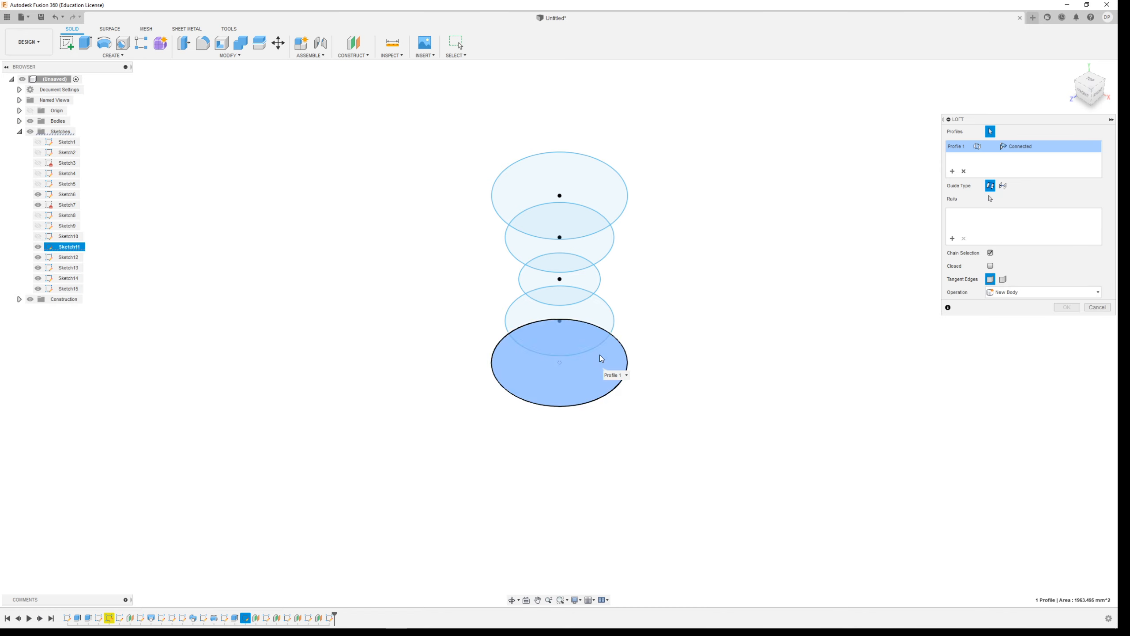
{"action": "left_click", "coordinate": [597, 326]}
{"action": "left_click", "coordinate": [584, 285]}
{"action": "left_click", "coordinate": [595, 236]}
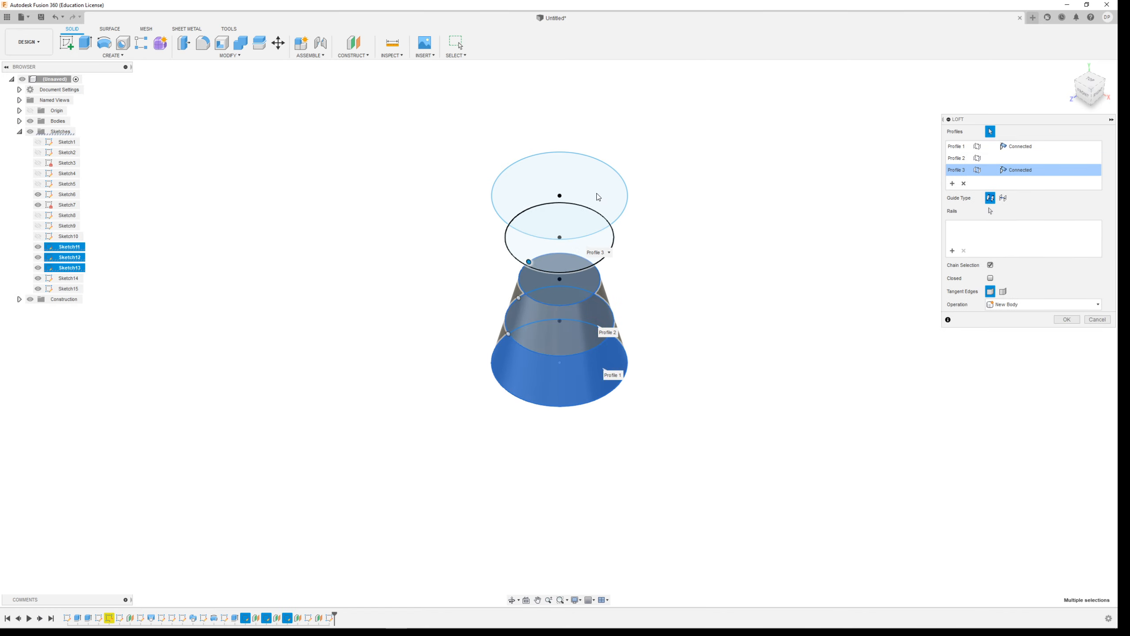
{"action": "left_click", "coordinate": [598, 195]}
Remove the two highest circles from the loft profiles and create the loft through the lower three as a new body.
{"action": "middle_click_drag", "start_coordinate": [673, 346], "coordinate": [776, 313], "text": "shift"}
{"action": "scroll", "coordinate": [606, 414], "scroll_direction": "up", "scroll_amount": 5}
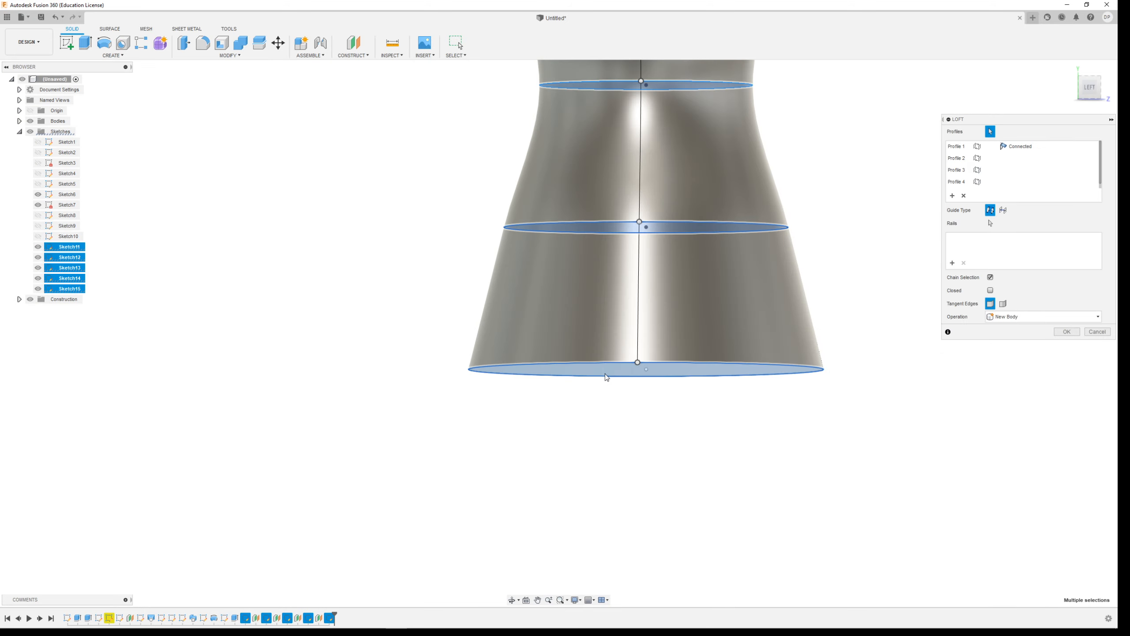
{"action": "scroll", "coordinate": [595, 247], "scroll_direction": "down", "scroll_amount": 5}
{"action": "scroll", "coordinate": [641, 202], "scroll_direction": "up", "scroll_amount": 3}
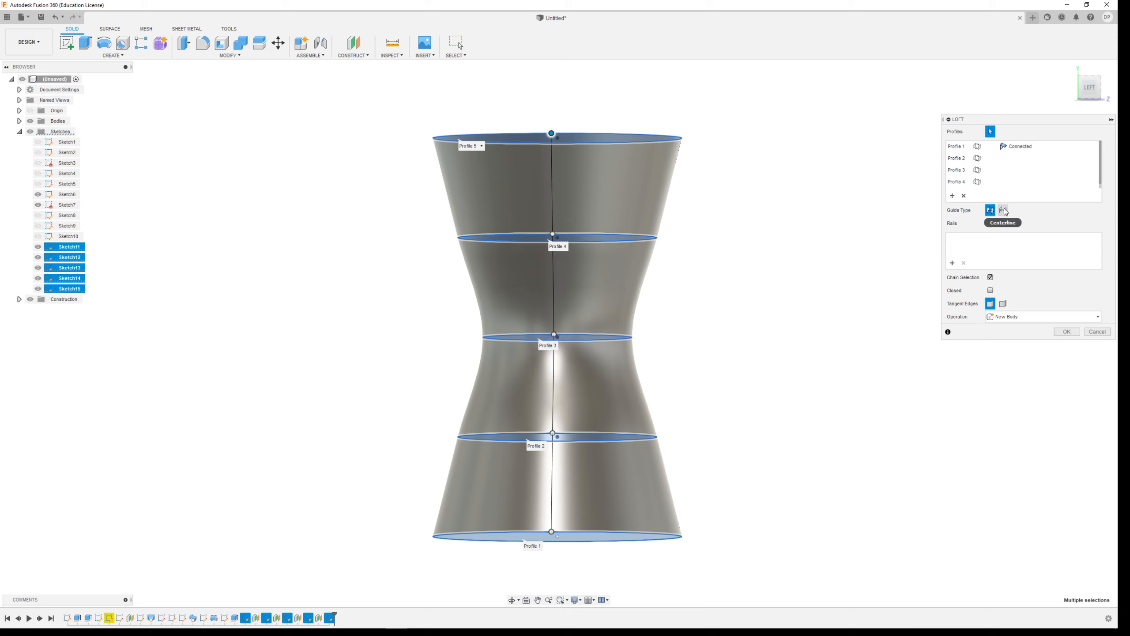
{"action": "mouse_move", "coordinate": [709, 343]}
{"action": "middle_mouse_down", "text": "shift"}
{"action": "mouse_move", "coordinate": [710, 369]}
{"action": "mouse_move", "coordinate": [715, 350]}
{"action": "middle_mouse_up", "text": "shift"}
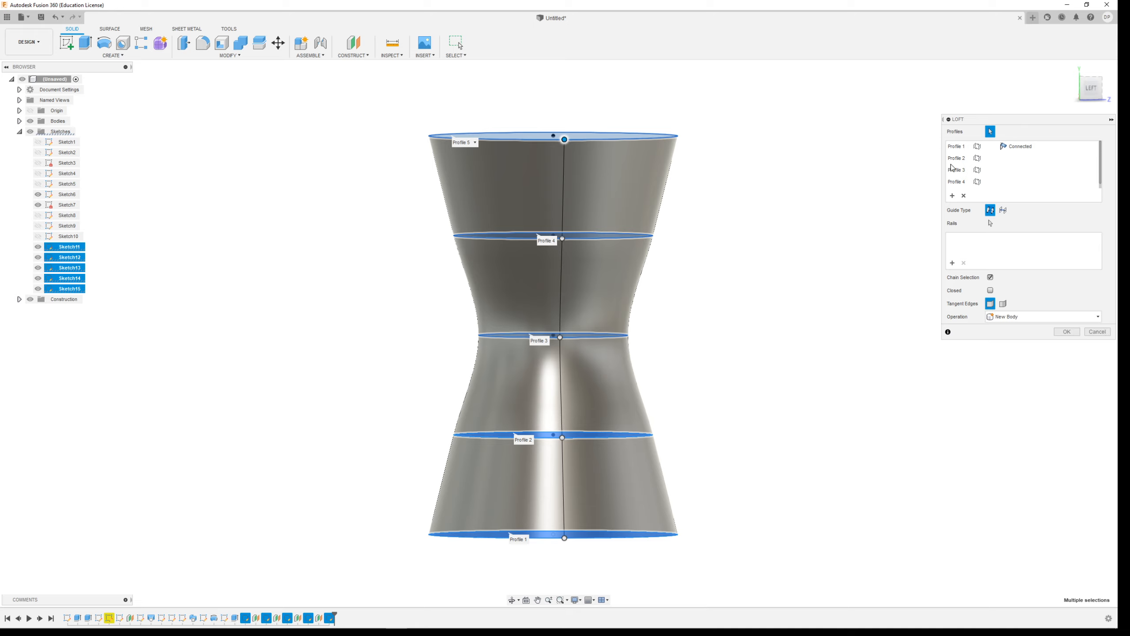
{"action": "left_click", "coordinate": [962, 182]}
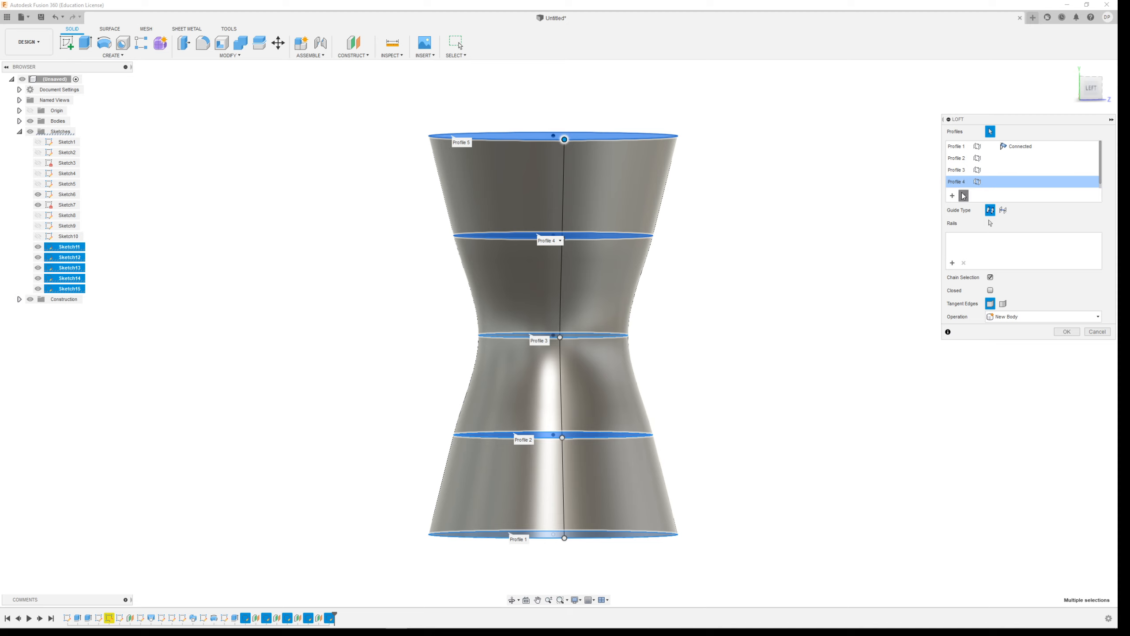
{"action": "left_click", "coordinate": [963, 196]}
{"action": "left_click", "coordinate": [963, 175]}
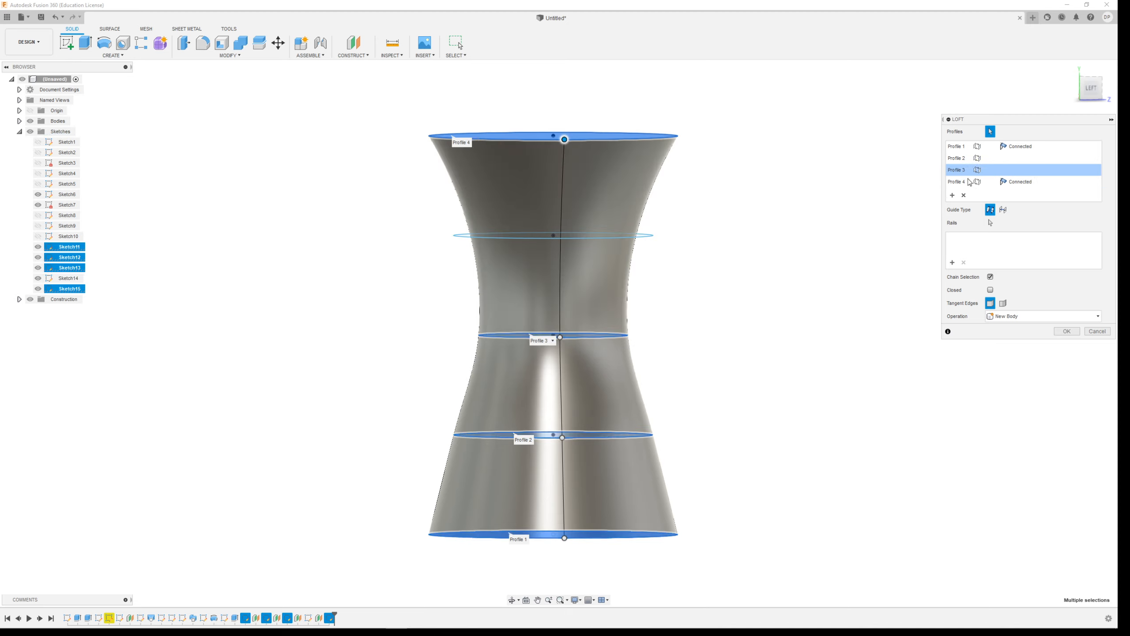
{"action": "left_click", "coordinate": [969, 182]}
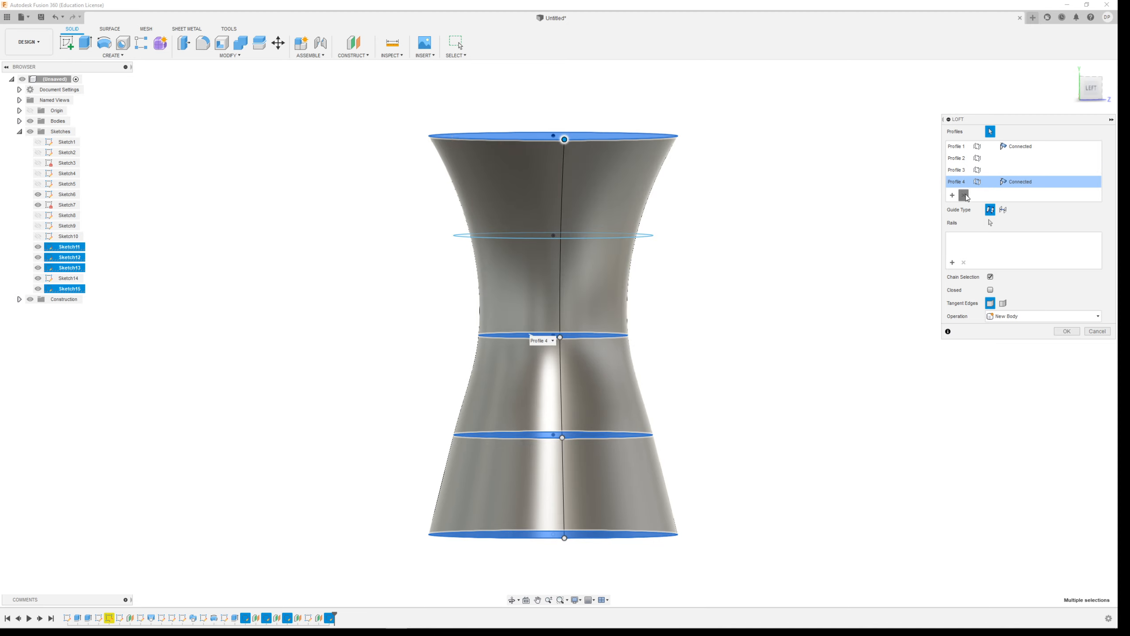
{"action": "left_click", "coordinate": [963, 195]}
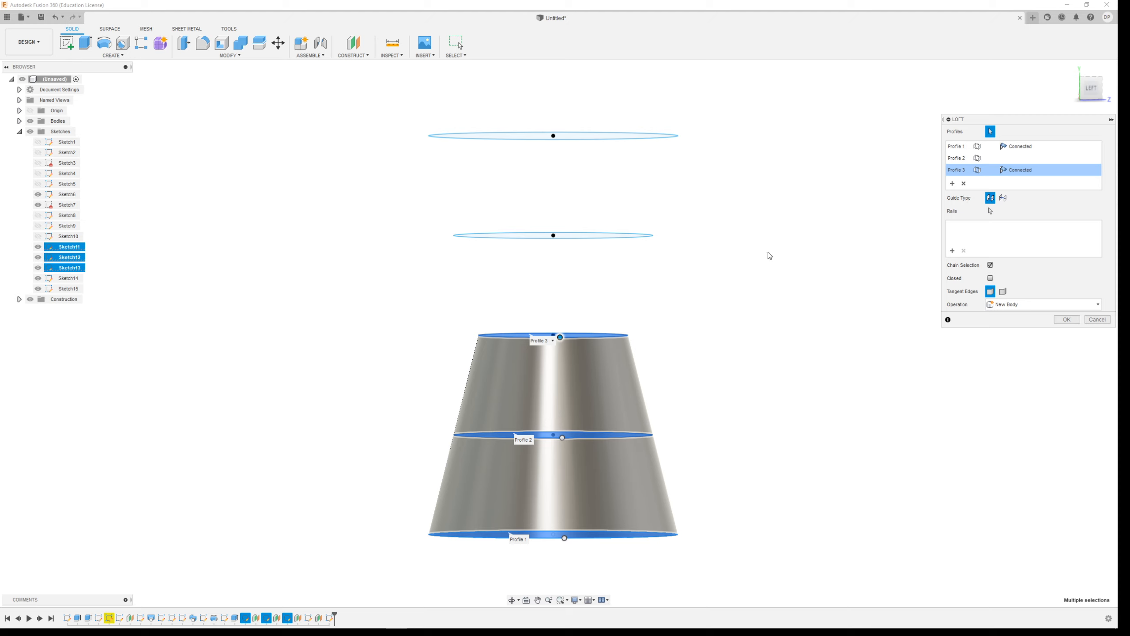
{"action": "left_click", "coordinate": [1067, 319]}
Loft from the highest circle through the circle below it to the upper face of the truncated cone.
{"action": "middle_click_drag", "start_coordinate": [832, 278], "coordinate": [750, 313], "text": "shift"}
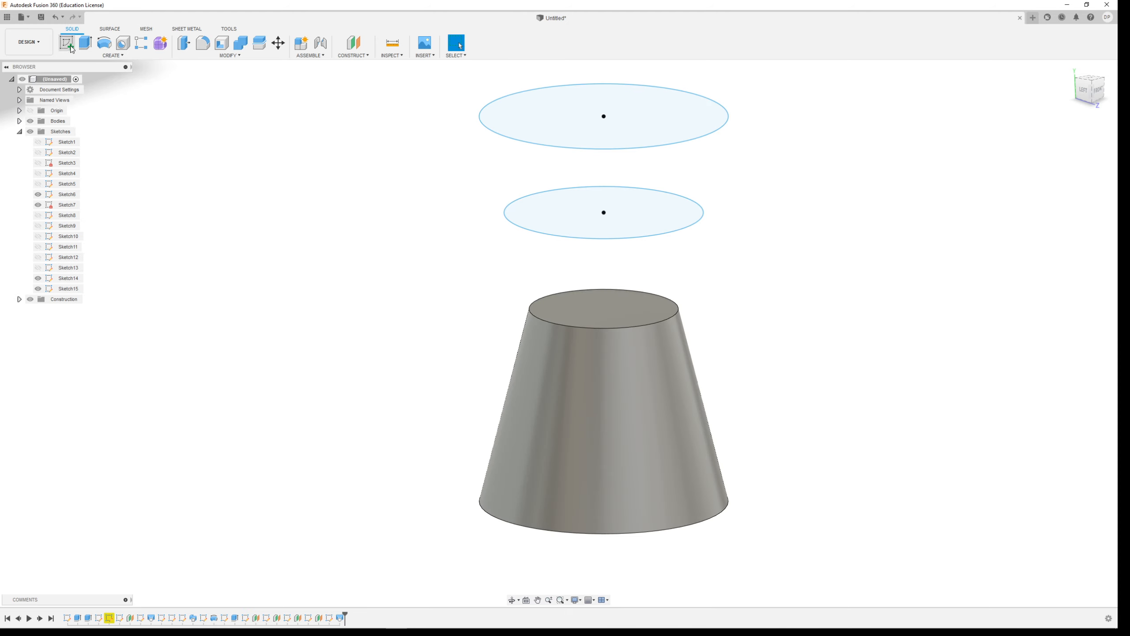
{"action": "left_click", "coordinate": [87, 56]}
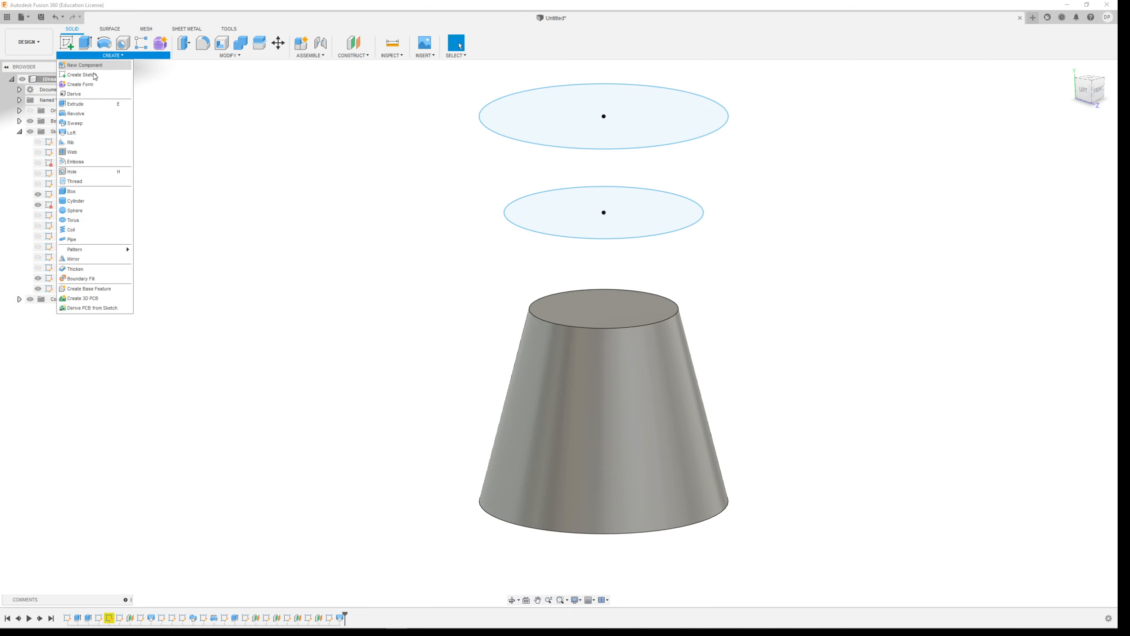
{"action": "left_click", "coordinate": [89, 133]}
{"action": "left_click", "coordinate": [651, 112]}
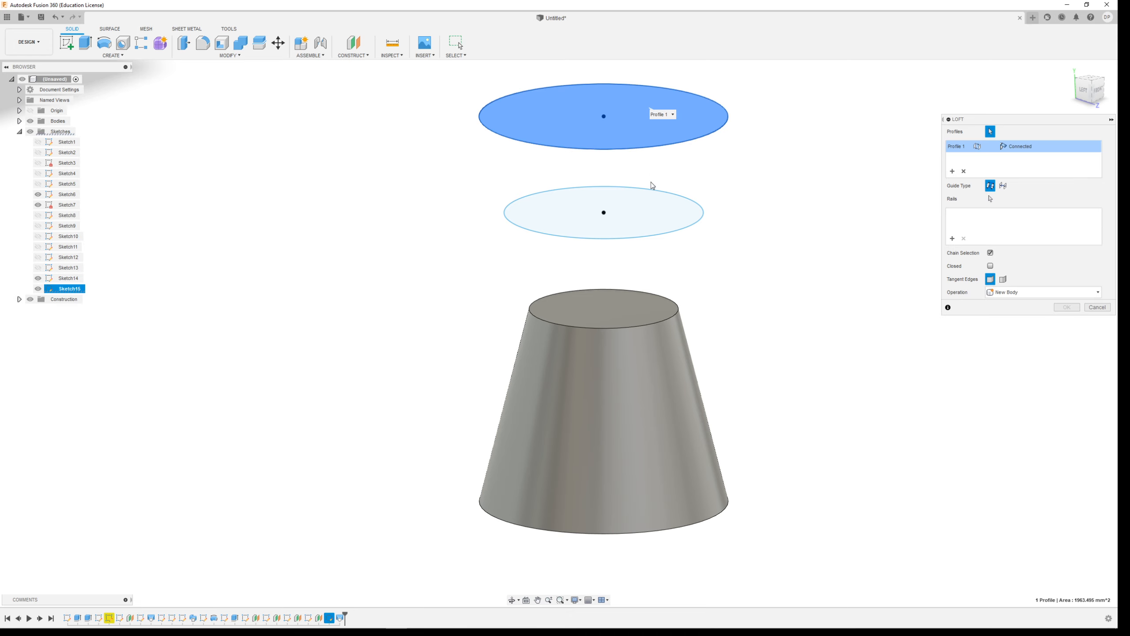
{"action": "left_click", "coordinate": [652, 196]}
{"action": "left_click", "coordinate": [645, 307]}
{"action": "mouse_move", "coordinate": [795, 329]}
{"action": "middle_mouse_down", "text": "shift"}
{"action": "mouse_move", "coordinate": [765, 296]}
{"action": "mouse_move", "coordinate": [812, 318]}
{"action": "mouse_move", "coordinate": [801, 332]}
{"action": "middle_mouse_up", "text": "shift"}
{"action": "left_click", "coordinate": [1067, 320]}
Select all faces of the hourglass body and start a Rectangular Pattern.
{"action": "scroll", "coordinate": [711, 370], "scroll_direction": "down", "scroll_amount": 5}
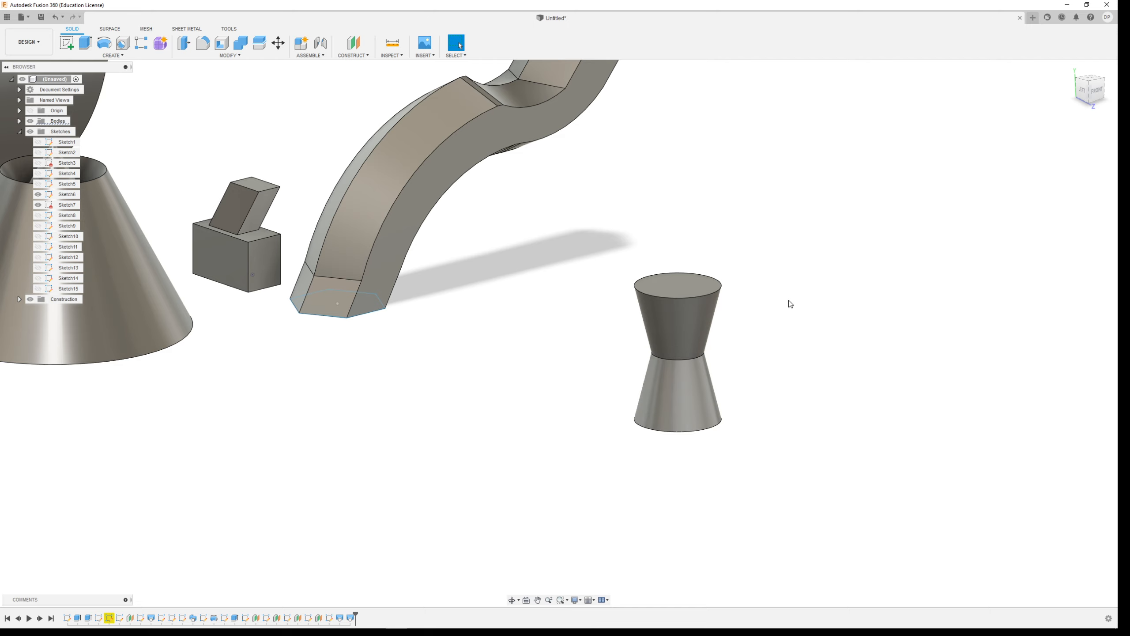
{"action": "scroll", "coordinate": [697, 366], "scroll_direction": "up", "scroll_amount": 3}
{"action": "scroll", "coordinate": [683, 355], "scroll_direction": "down", "scroll_amount": 1}
{"action": "middle_click_drag", "start_coordinate": [683, 355], "coordinate": [574, 311], "text": "shift"}
{"action": "scroll", "coordinate": [574, 311], "scroll_direction": "down", "scroll_amount": 4}
{"action": "left_click_drag", "start_coordinate": [556, 233], "coordinate": [738, 463]}
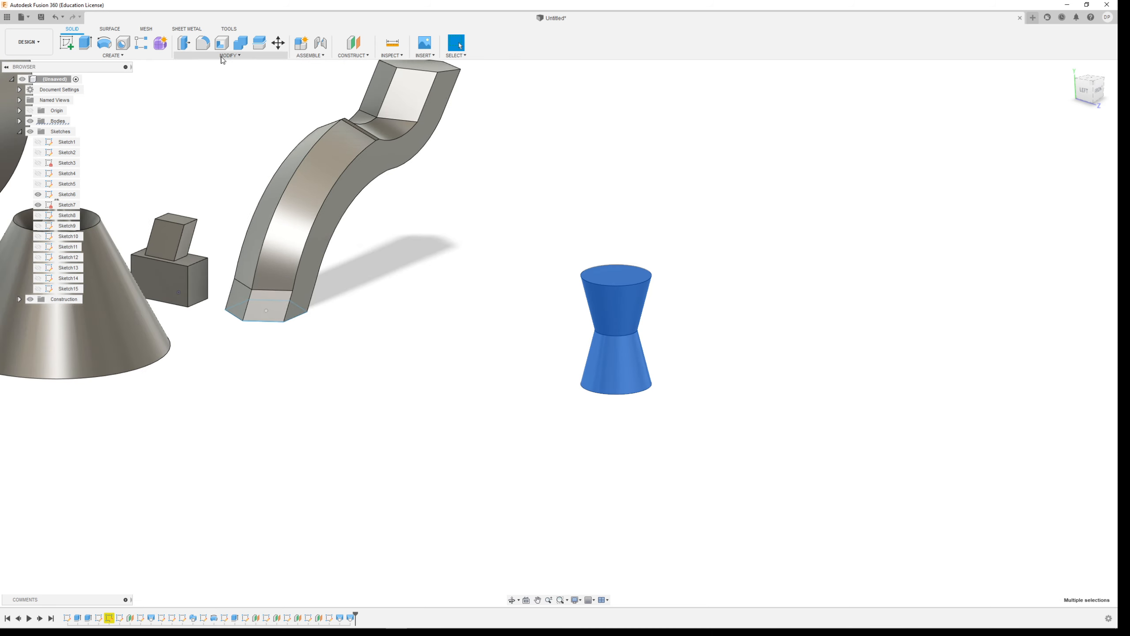
{"action": "left_click", "coordinate": [113, 56]}
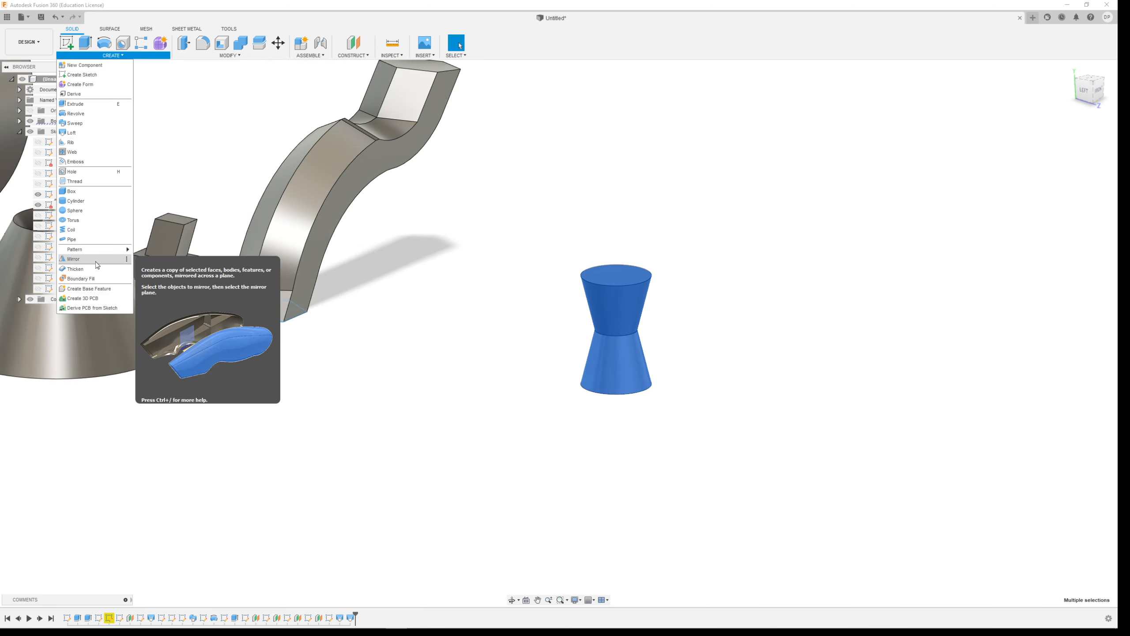
{"action": "mouse_move", "coordinate": [97, 249]}
{"action": "left_click", "coordinate": [166, 251]}
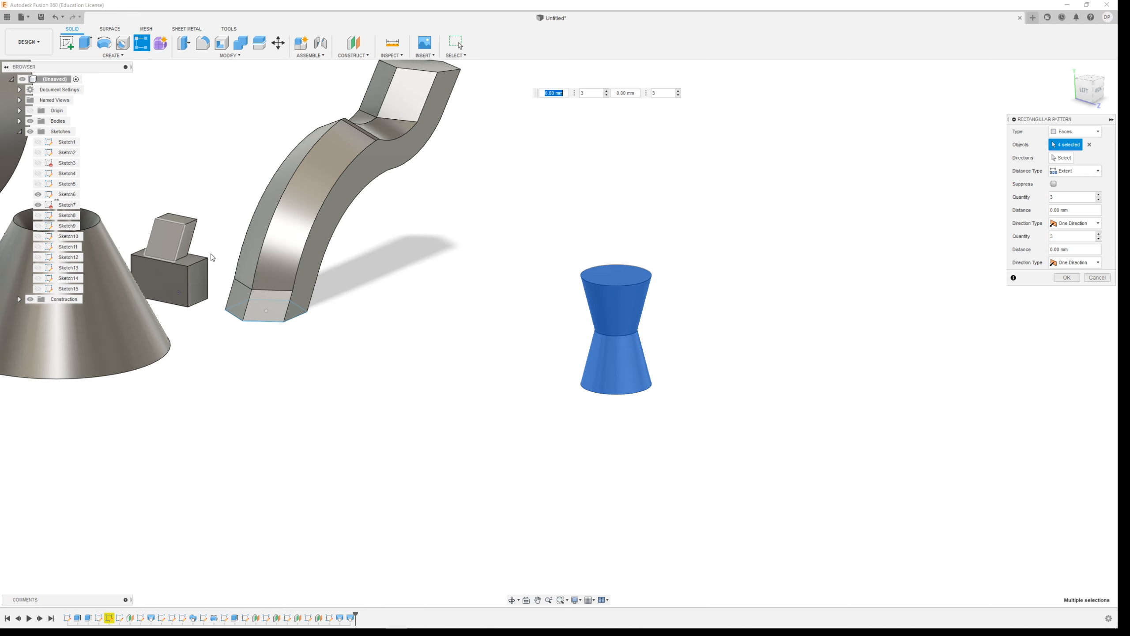
Change the pattern type to Bodies and choose the hourglass body as the object.
{"action": "middle_click_drag", "start_coordinate": [694, 308], "coordinate": [632, 275], "text": "shift"}
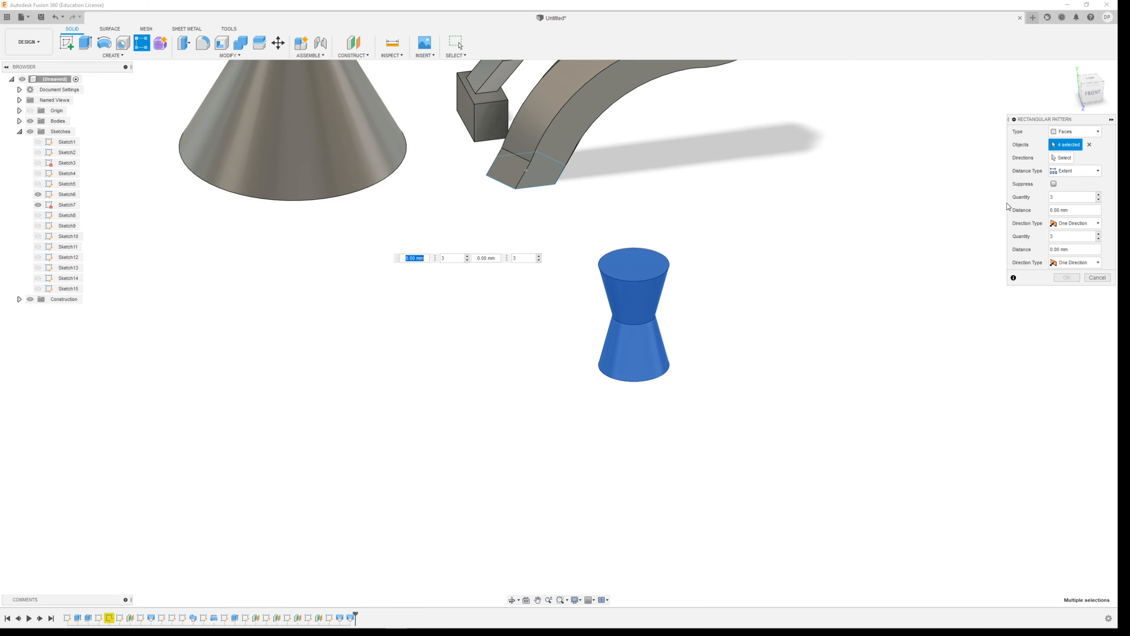
{"action": "left_click", "coordinate": [1085, 132]}
{"action": "left_click", "coordinate": [1067, 153]}
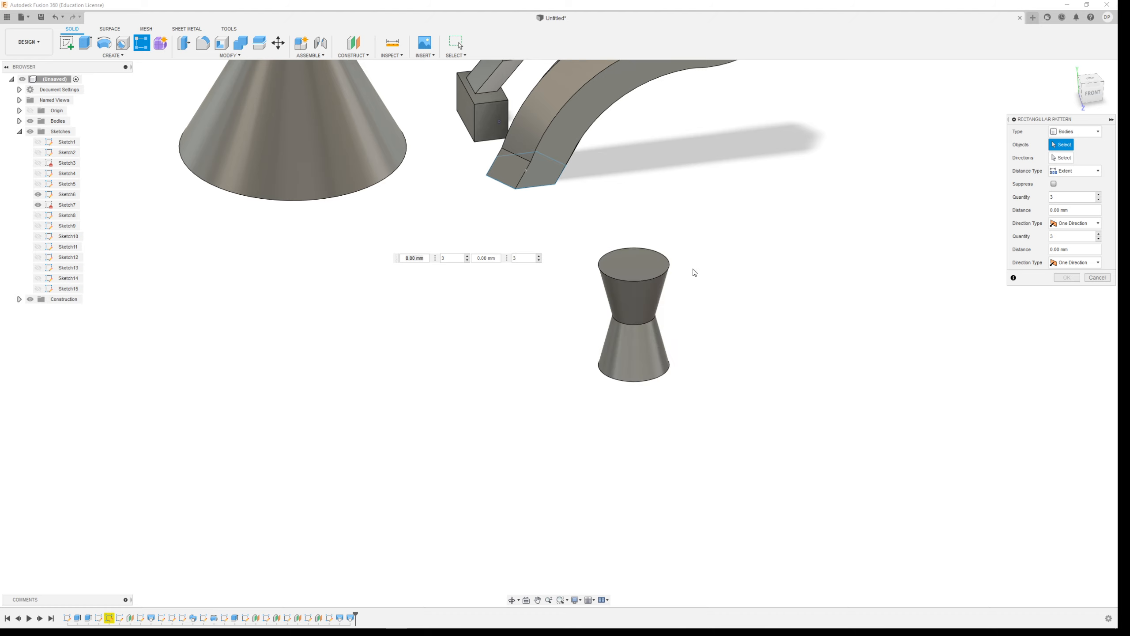
{"action": "left_click", "coordinate": [637, 293]}
{"action": "left_click", "coordinate": [635, 295]}
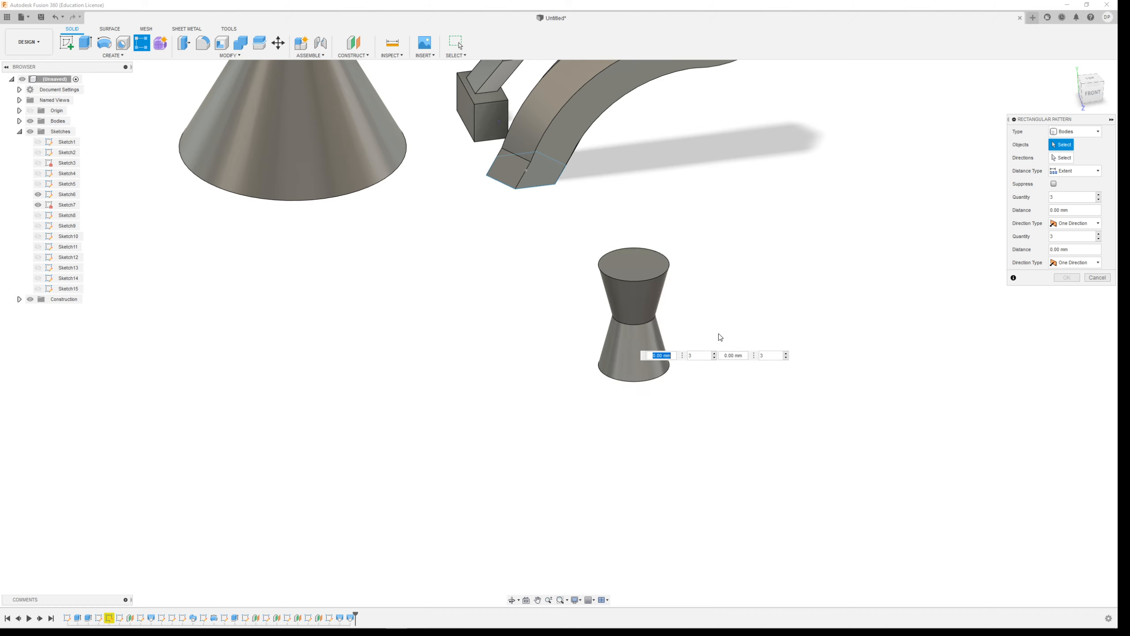
{"action": "left_click", "coordinate": [633, 294]}
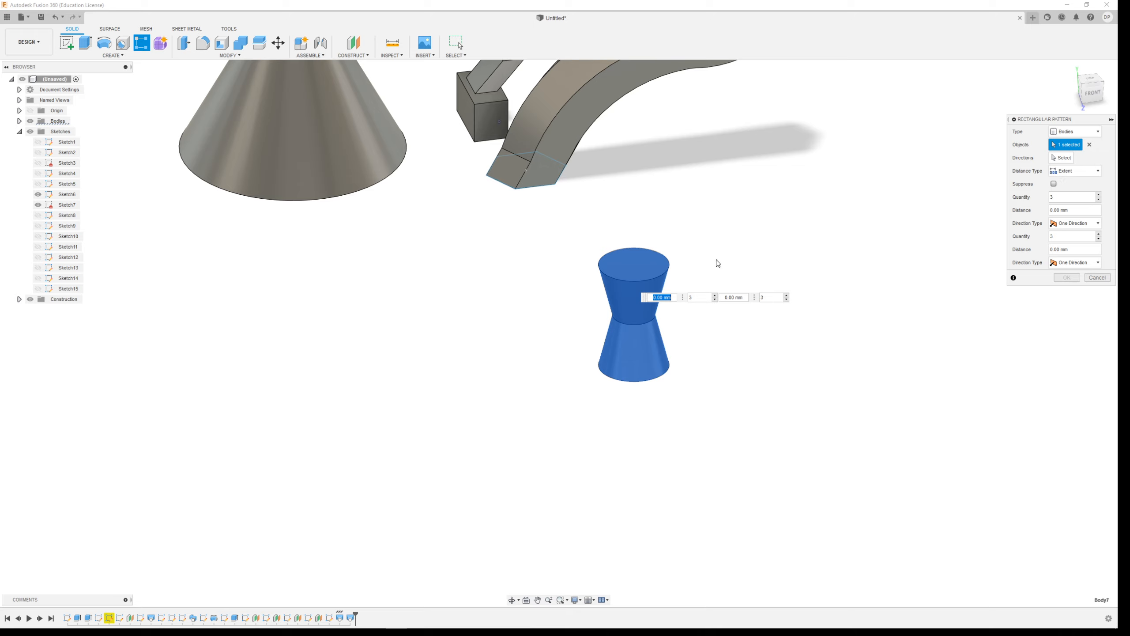
Pattern the hourglass body upward along the vertical axis with quantity 3 over an extent of 160 mm.
{"action": "left_click", "coordinate": [1067, 158]}
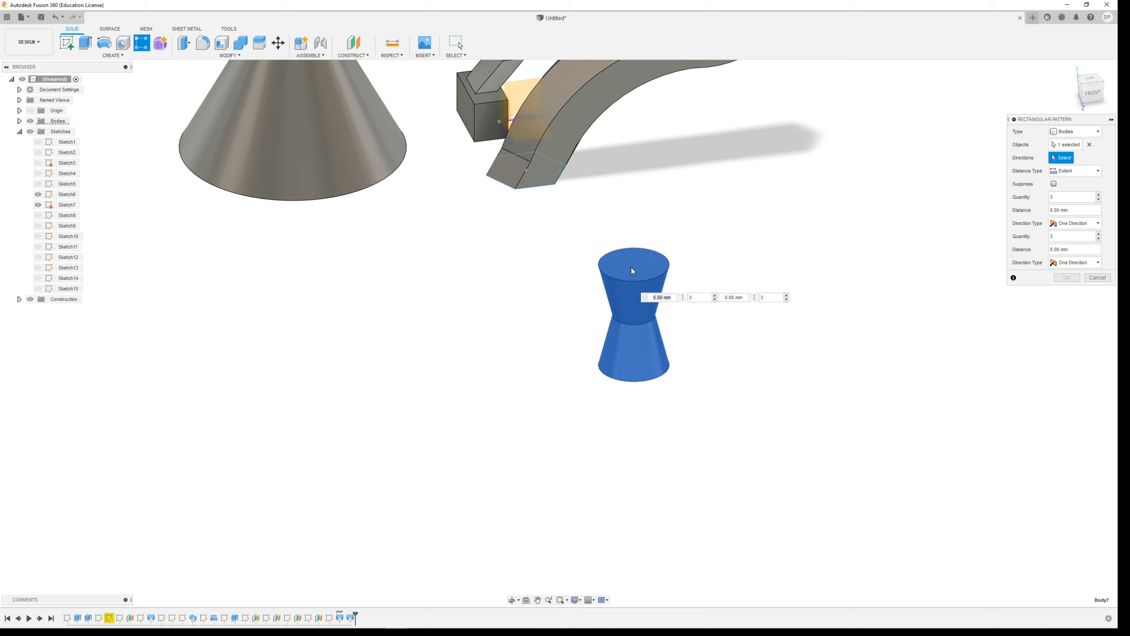
{"action": "left_click", "coordinate": [499, 109]}
{"action": "left_click_drag", "start_coordinate": [636, 307], "coordinate": [646, 103]}
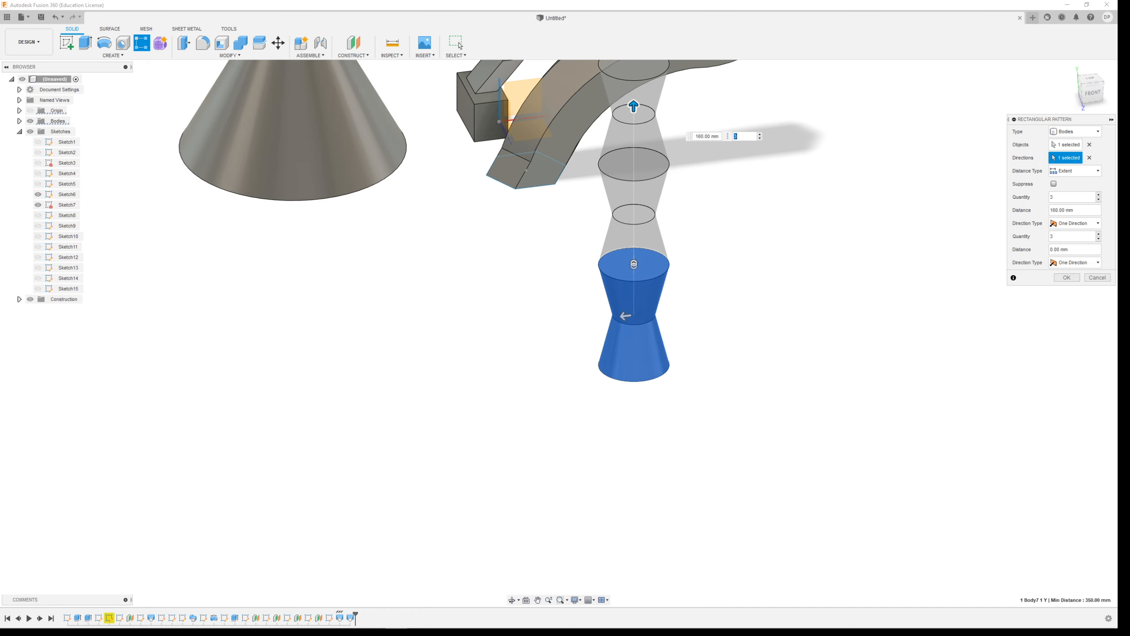
{"action": "left_click", "coordinate": [1066, 277]}
Examine the stacked hourglass column from several angles and distances.
{"action": "scroll", "coordinate": [649, 437], "scroll_direction": "down", "scroll_amount": 3}
{"action": "scroll", "coordinate": [651, 440], "scroll_direction": "up", "scroll_amount": 4}
{"action": "scroll", "coordinate": [654, 362], "scroll_direction": "up", "scroll_amount": 2}
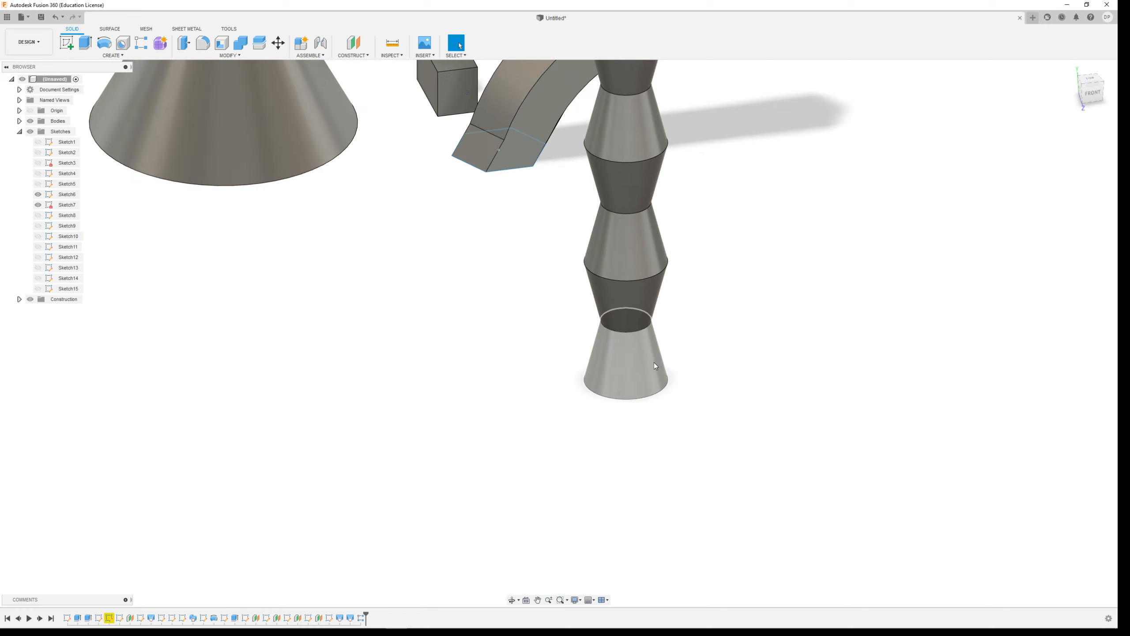
{"action": "scroll", "coordinate": [652, 339], "scroll_direction": "down", "scroll_amount": 4}
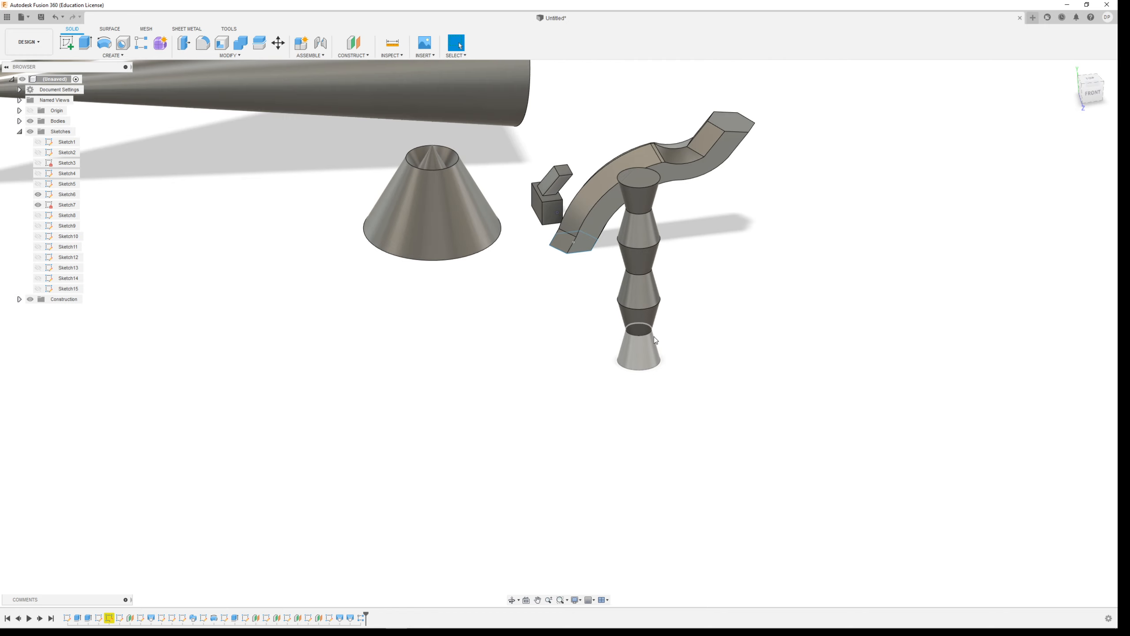
{"action": "middle_click_drag", "start_coordinate": [655, 337], "coordinate": [634, 365], "text": "shift"}
{"action": "scroll", "coordinate": [596, 493], "scroll_direction": "down", "scroll_amount": 3}
{"action": "scroll", "coordinate": [596, 493], "scroll_direction": "up", "scroll_amount": 5}
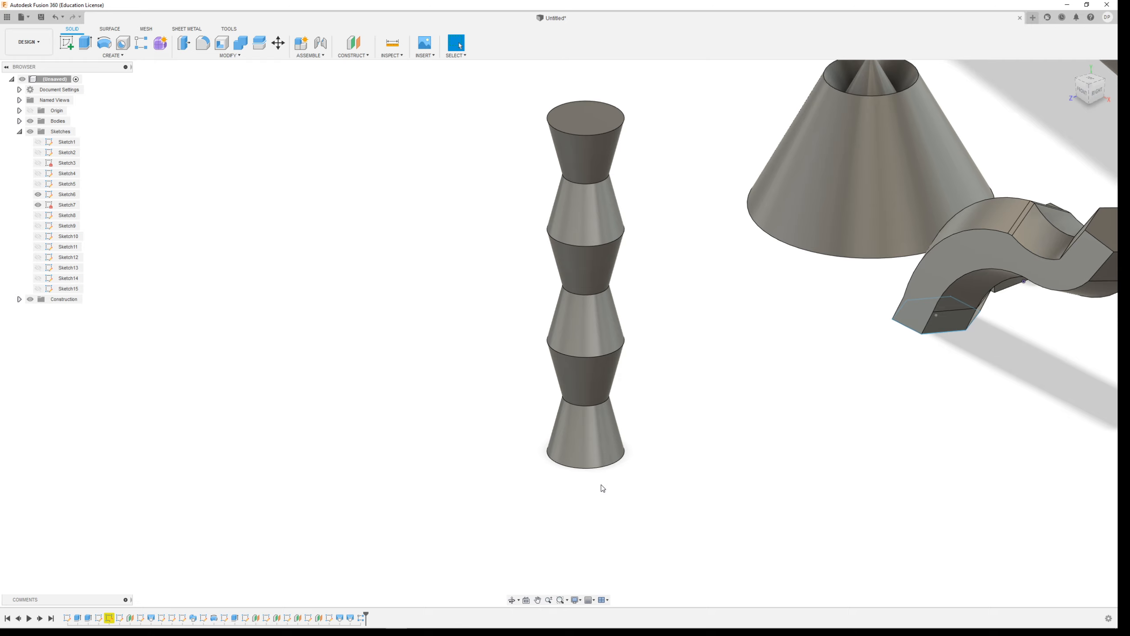
{"action": "scroll", "coordinate": [510, 427], "scroll_direction": "down", "scroll_amount": 2}
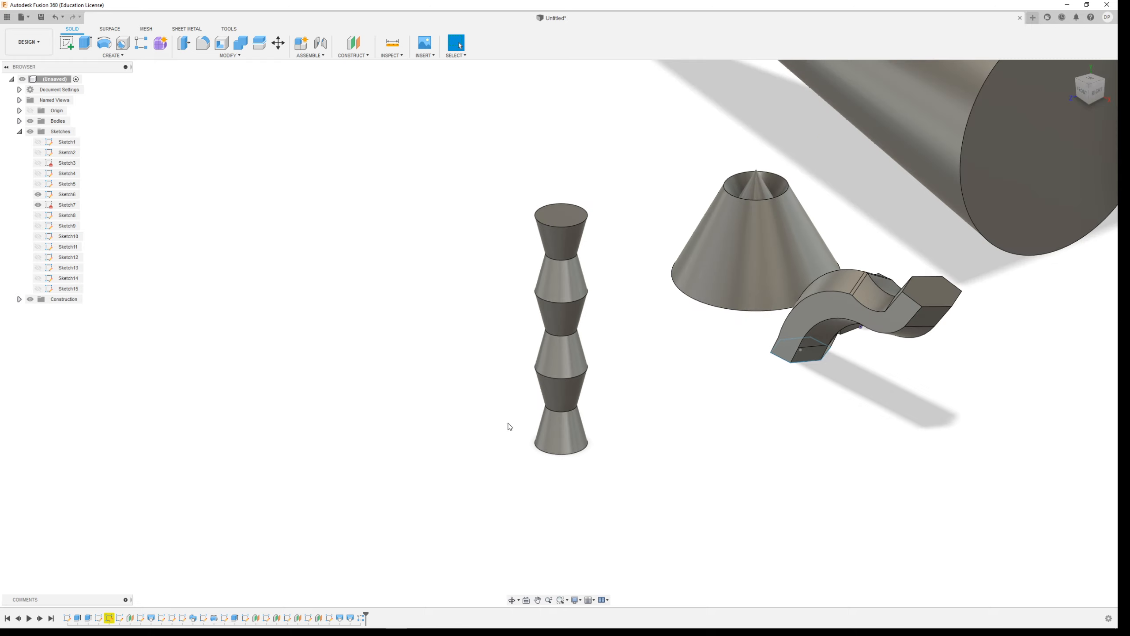
{"action": "left_click", "coordinate": [117, 56]}
{"action": "left_click", "coordinate": [68, 45]}
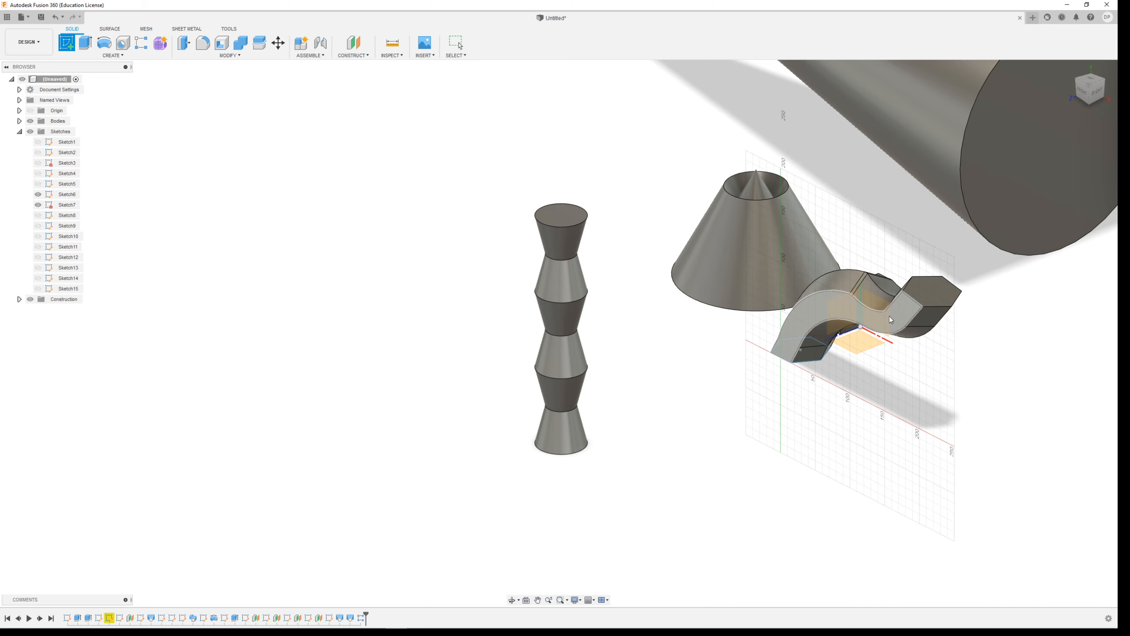
{"action": "scroll", "coordinate": [840, 471], "scroll_direction": "down", "scroll_amount": 5}
{"action": "scroll", "coordinate": [841, 465], "scroll_direction": "up", "scroll_amount": 5}
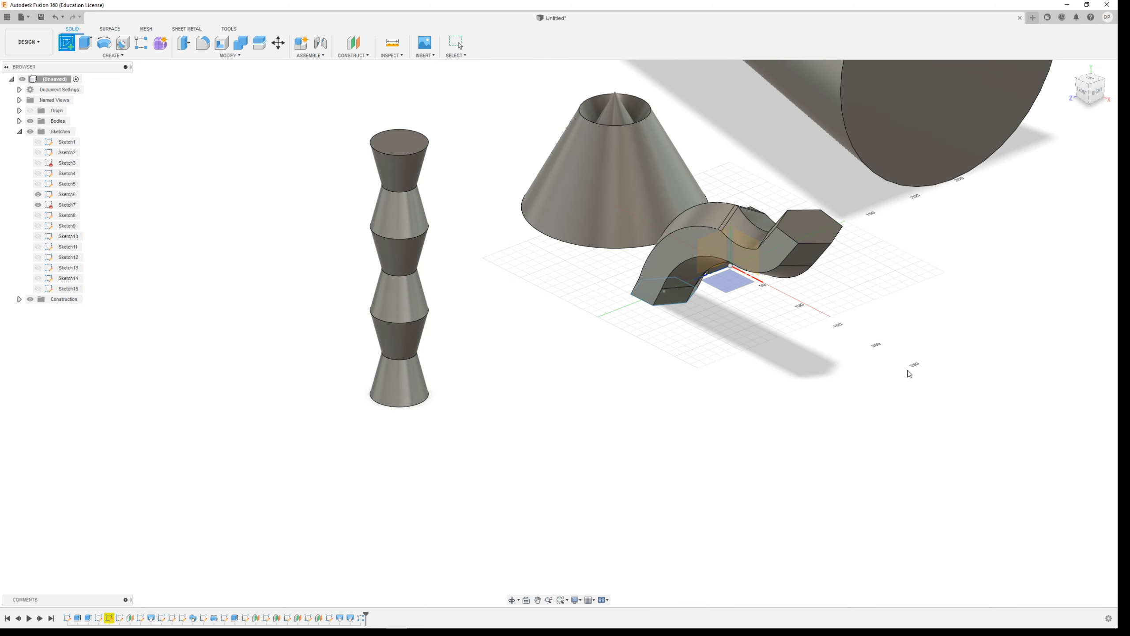
{"action": "middle_click_drag", "start_coordinate": [907, 370], "coordinate": [831, 362], "text": "shift"}
{"action": "left_click", "coordinate": [1027, 339]}
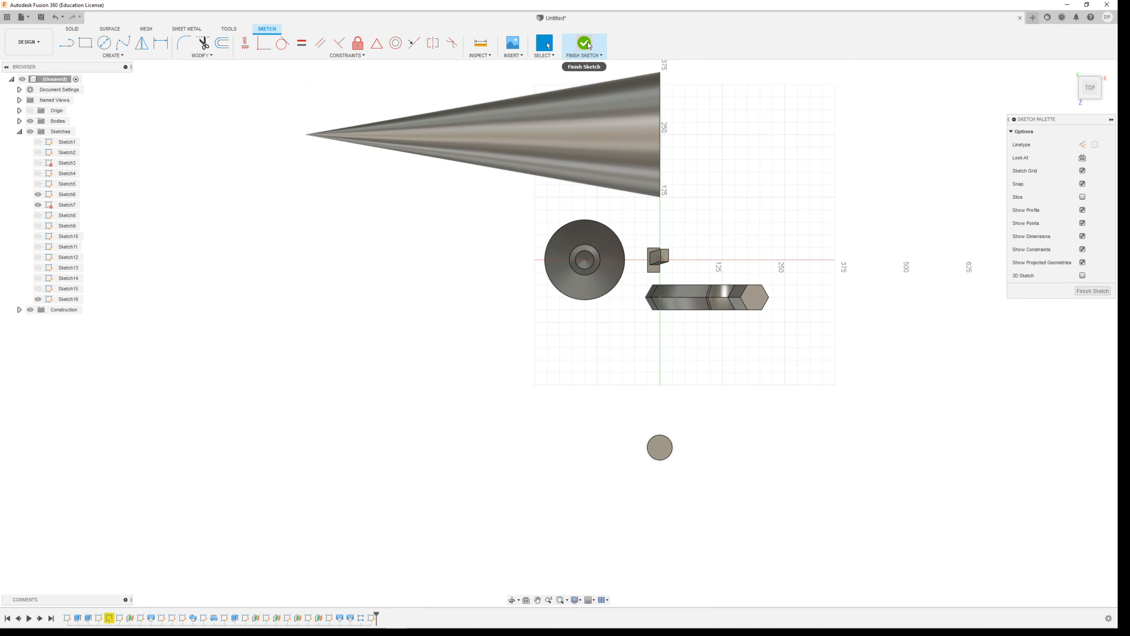
{"action": "left_click", "coordinate": [586, 48]}
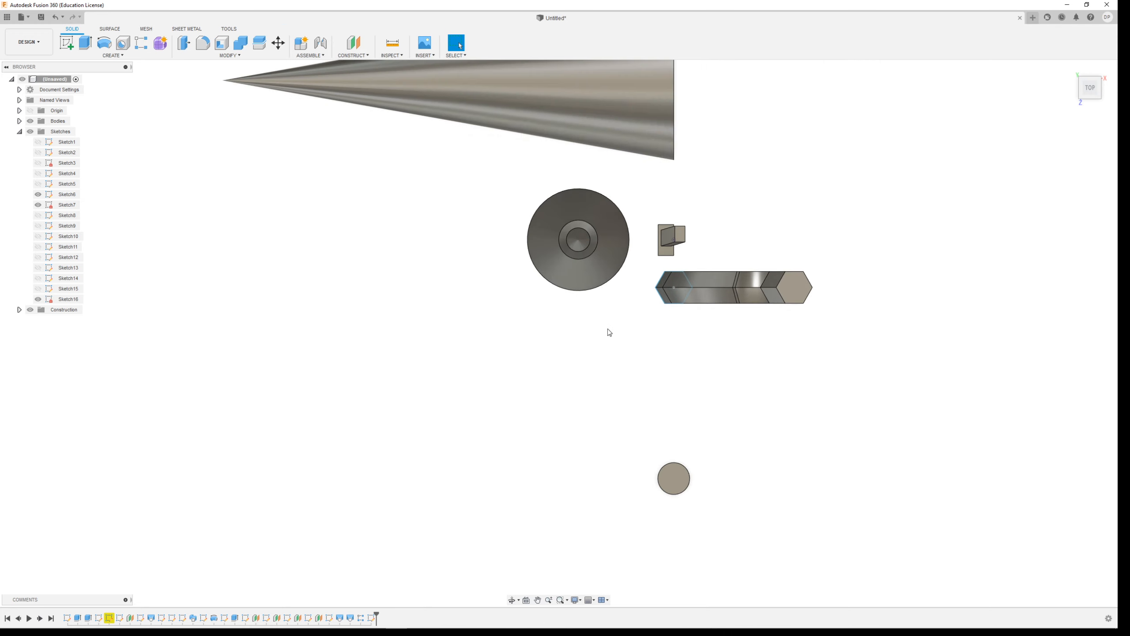
{"action": "middle_click_drag", "start_coordinate": [498, 311], "coordinate": [517, 279], "text": "shift"}
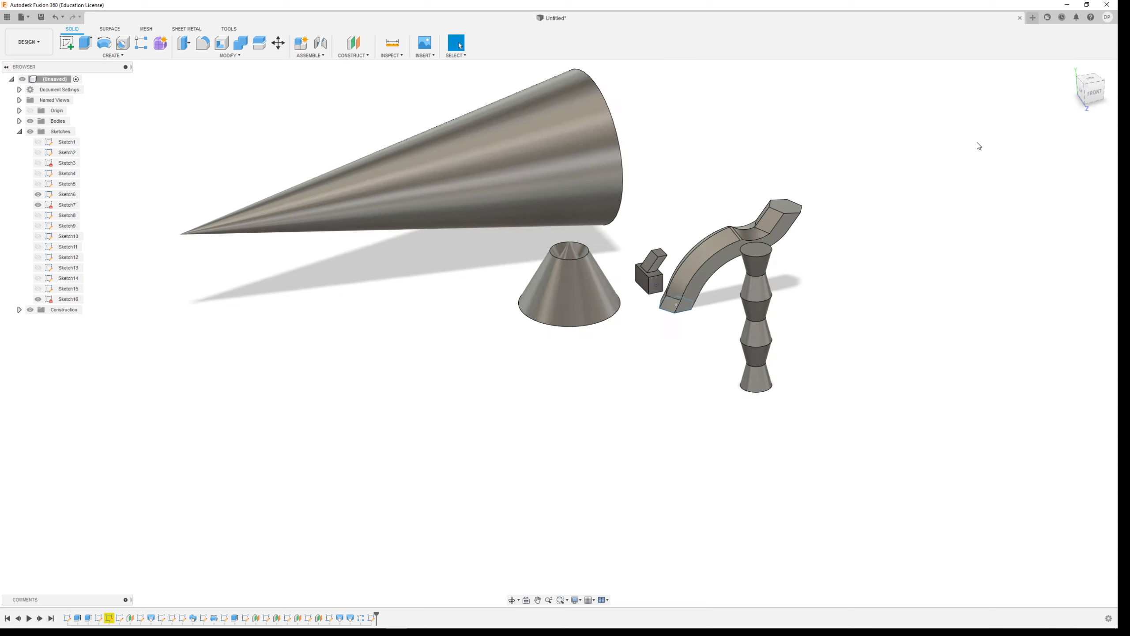
Start a sketch on the front plane and draw a line about 136 mm long from the horizontal axis at about 107°, beyond the curved body.
{"action": "left_click", "coordinate": [1071, 68]}
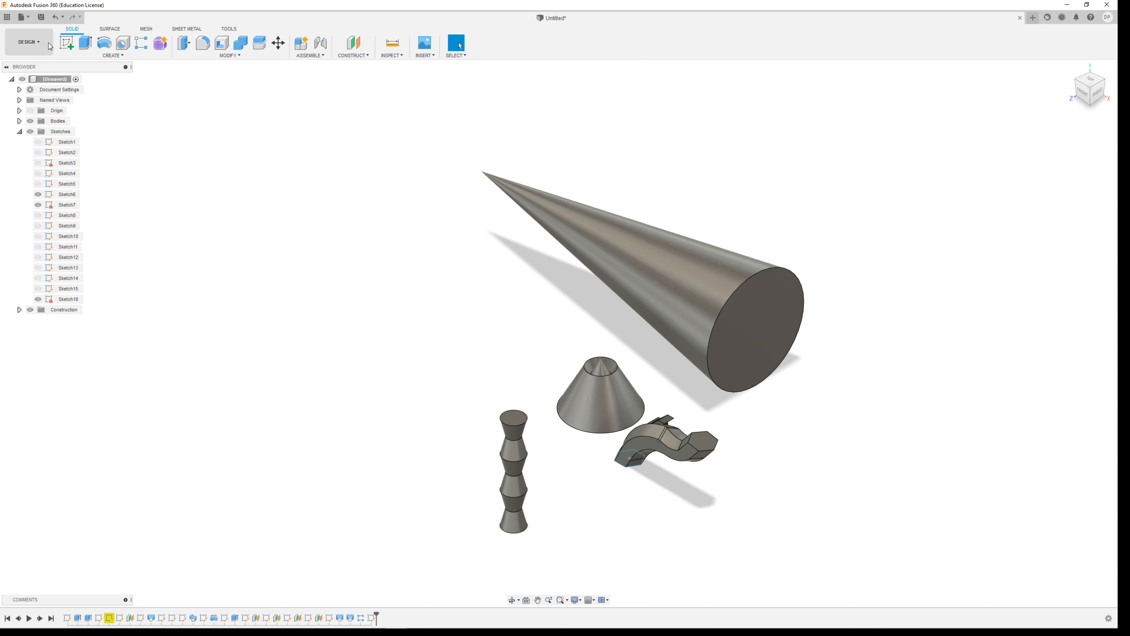
{"action": "left_click", "coordinate": [682, 419]}
{"action": "scroll", "coordinate": [792, 470], "scroll_direction": "down", "scroll_amount": 2}
{"action": "scroll", "coordinate": [895, 459], "scroll_direction": "up", "scroll_amount": 6}
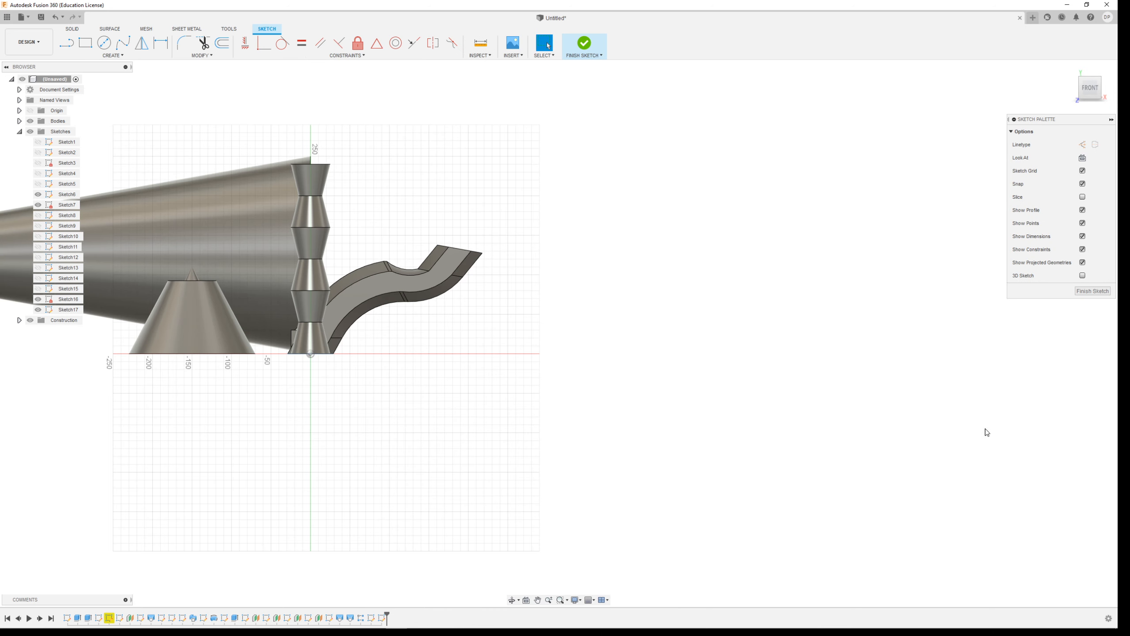
{"action": "scroll", "coordinate": [483, 193], "scroll_direction": "down", "scroll_amount": 1}
{"action": "key", "text": "l"}
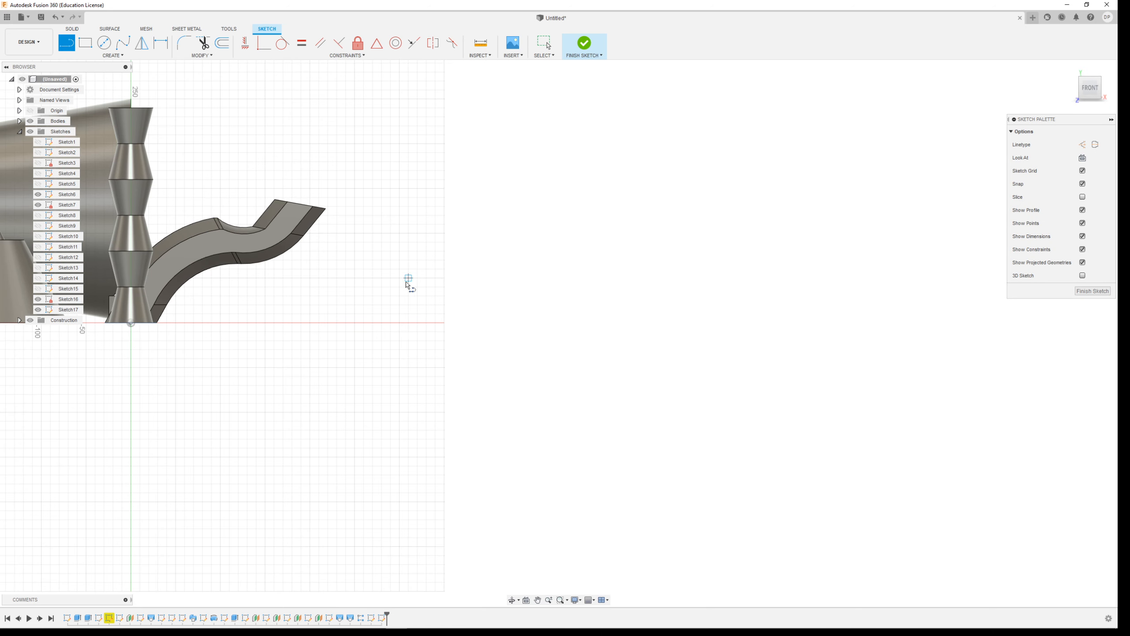
{"action": "left_click", "coordinate": [444, 322]}
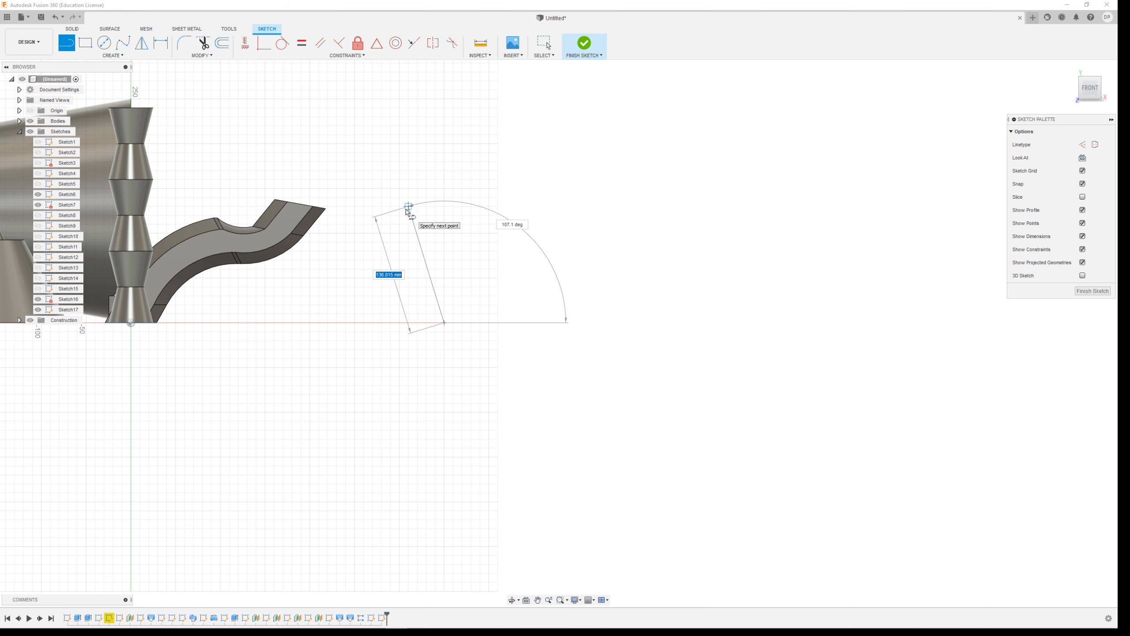
{"action": "left_click", "coordinate": [408, 206]}
{"action": "scroll", "coordinate": [409, 203], "scroll_direction": "up", "scroll_amount": 4}
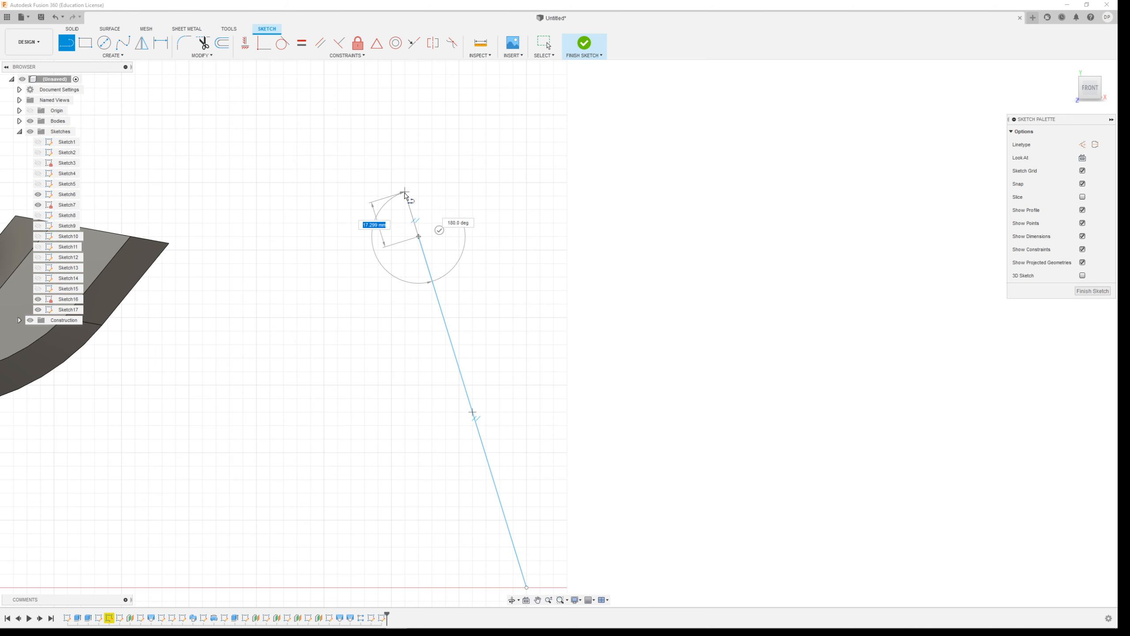
{"action": "key", "text": "Escape"}
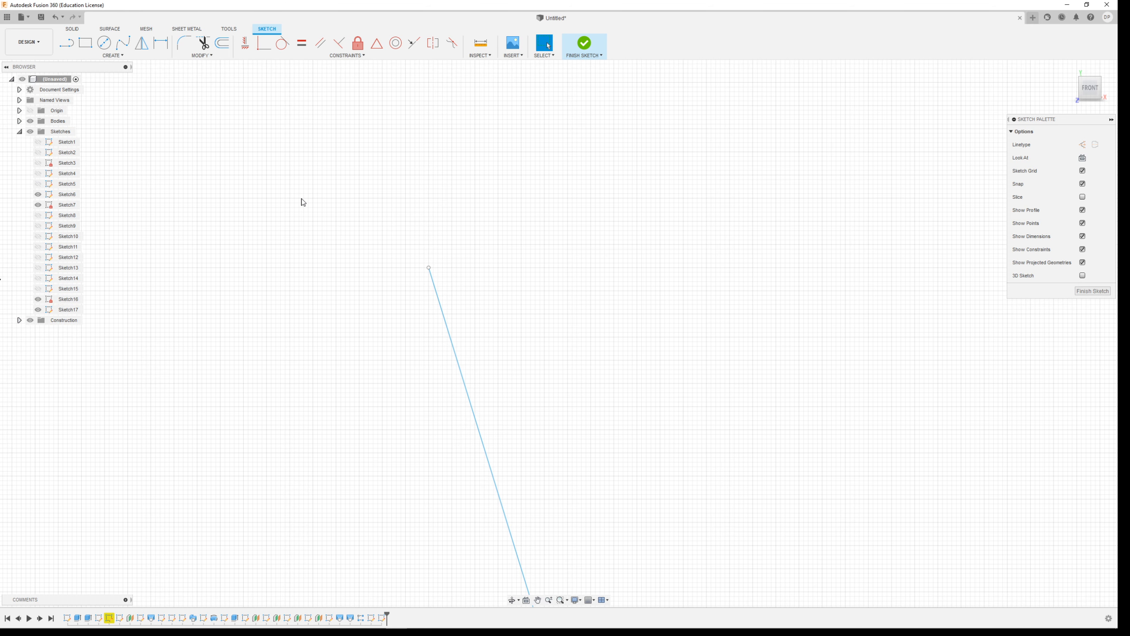
Sketch a circle about 15.6 mm in diameter that passes through the upper end of the slanted line.
{"action": "left_click", "coordinate": [106, 42]}
{"action": "left_click", "coordinate": [456, 245]}
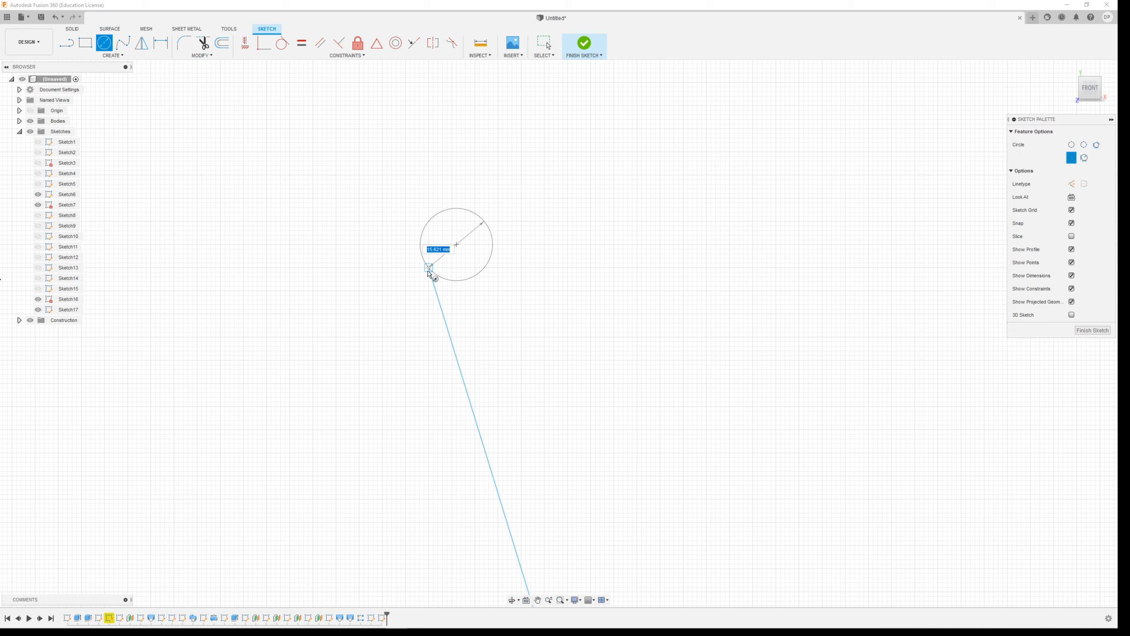
{"action": "left_click", "coordinate": [429, 267]}
{"action": "scroll", "coordinate": [489, 278], "scroll_direction": "down", "scroll_amount": 5}
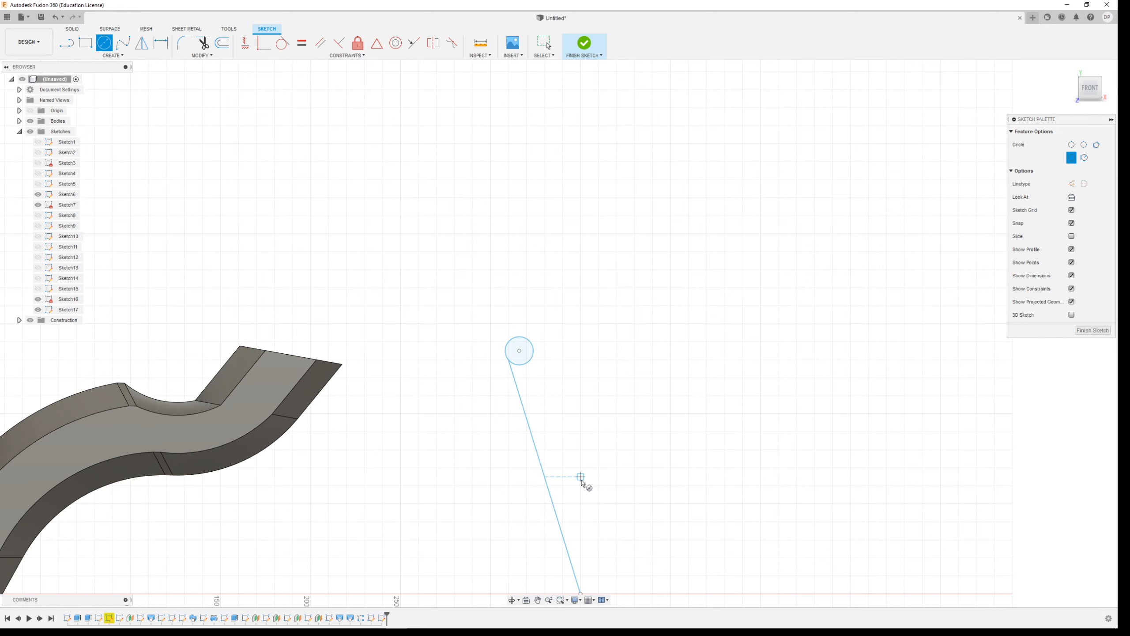
Sketch a small circle directly above the slanted line's lower end, tangent to that line.
{"action": "scroll", "coordinate": [588, 553], "scroll_direction": "up", "scroll_amount": 2}
{"action": "scroll", "coordinate": [590, 483], "scroll_direction": "down", "scroll_amount": 2}
{"action": "scroll", "coordinate": [586, 584], "scroll_direction": "up", "scroll_amount": 2}
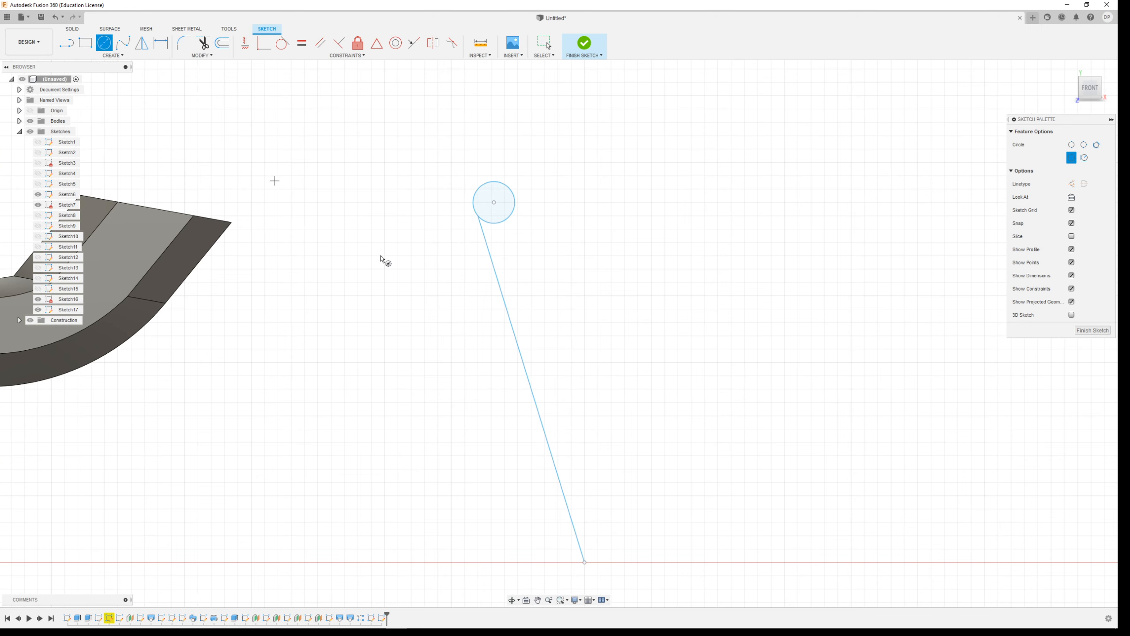
{"action": "scroll", "coordinate": [628, 500], "scroll_direction": "down", "scroll_amount": 2}
{"action": "scroll", "coordinate": [613, 543], "scroll_direction": "up", "scroll_amount": 4}
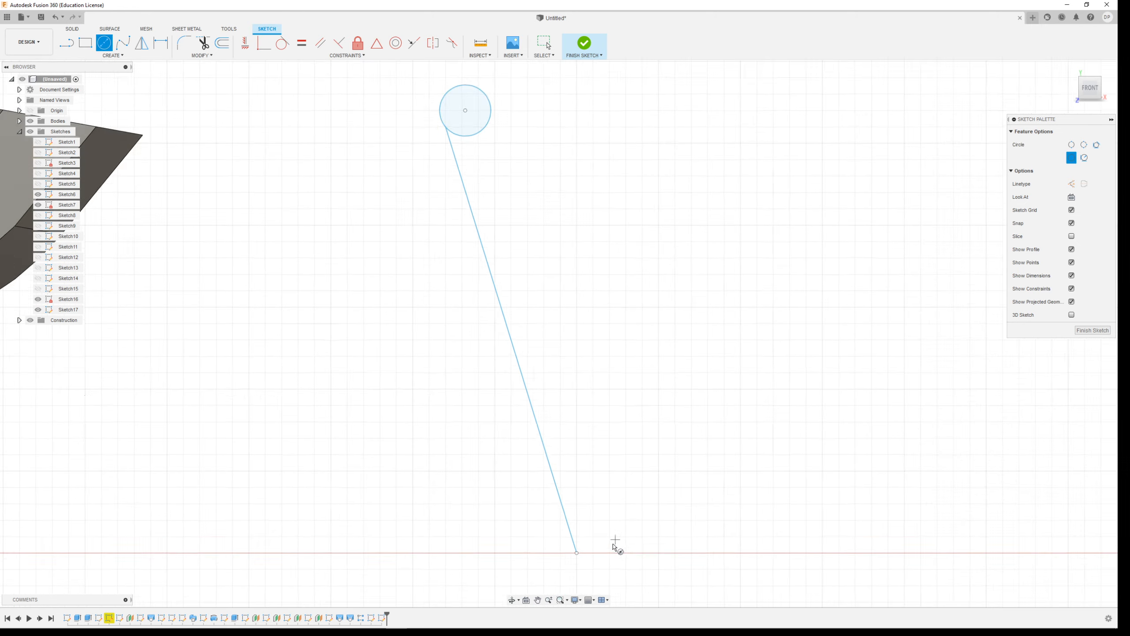
{"action": "left_click", "coordinate": [539, 521]}
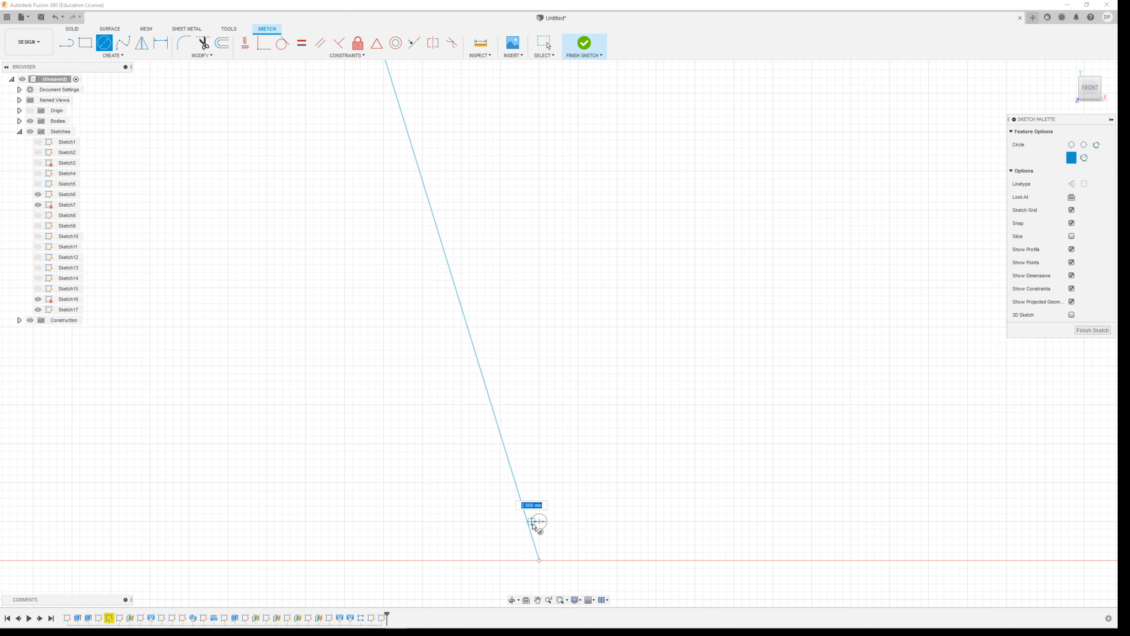
{"action": "left_click", "coordinate": [531, 528]}
{"action": "scroll", "coordinate": [587, 492], "scroll_direction": "down", "scroll_amount": 2}
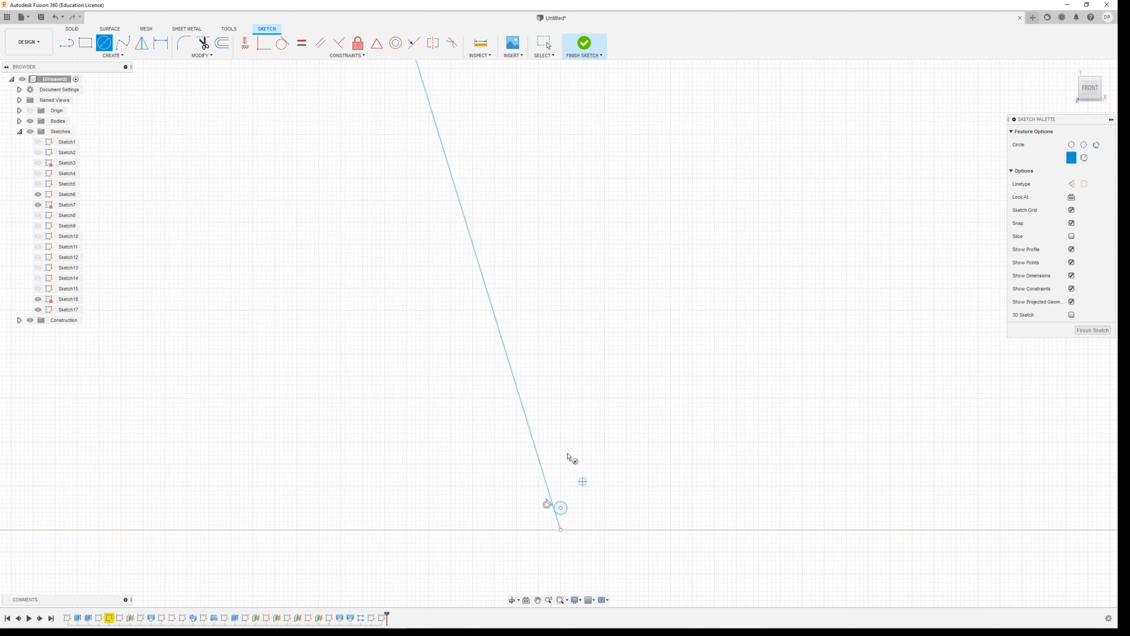
Draw a vertical line from the slanted line's lower end up past the height of the larger circle.
{"action": "left_click", "coordinate": [72, 44]}
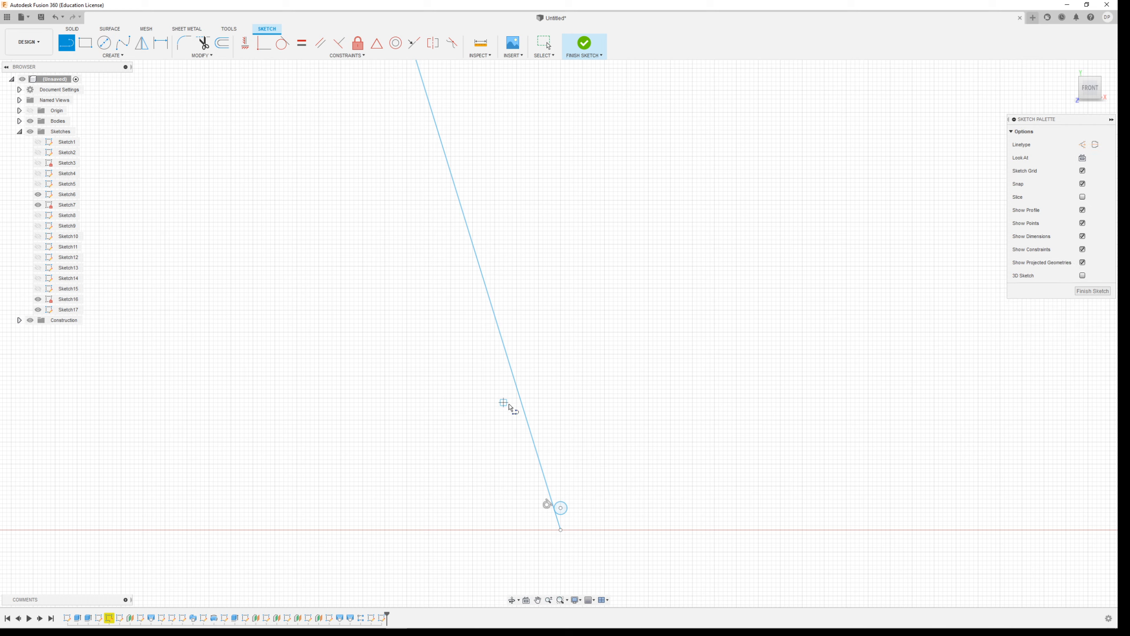
{"action": "left_click", "coordinate": [560, 530]}
{"action": "scroll", "coordinate": [573, 409], "scroll_direction": "down", "scroll_amount": 3}
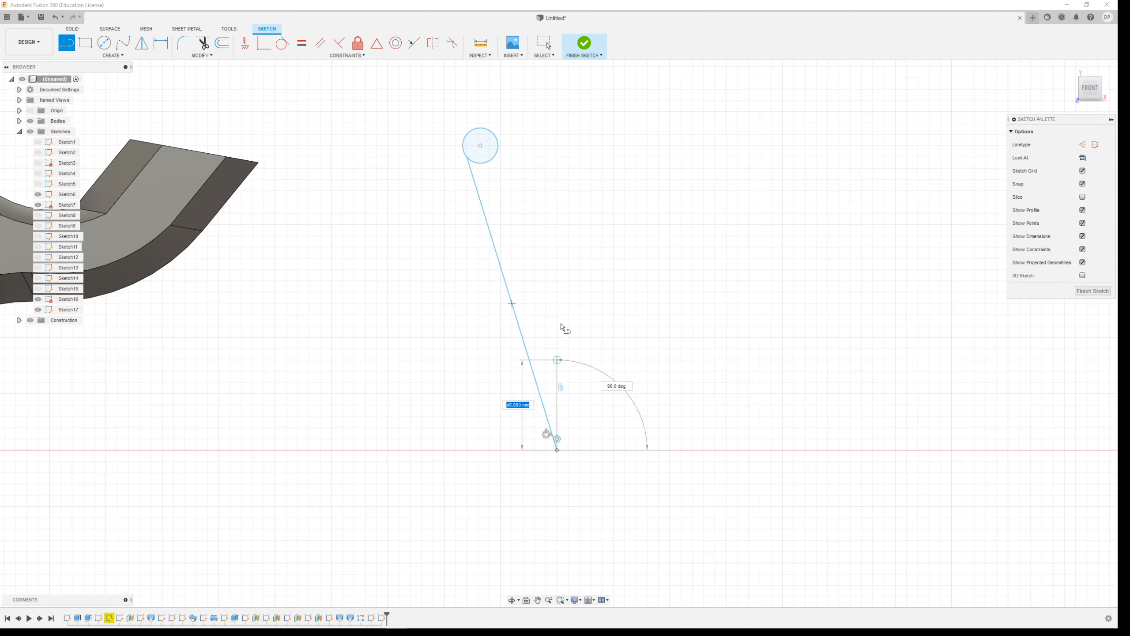
{"action": "left_click", "coordinate": [558, 100]}
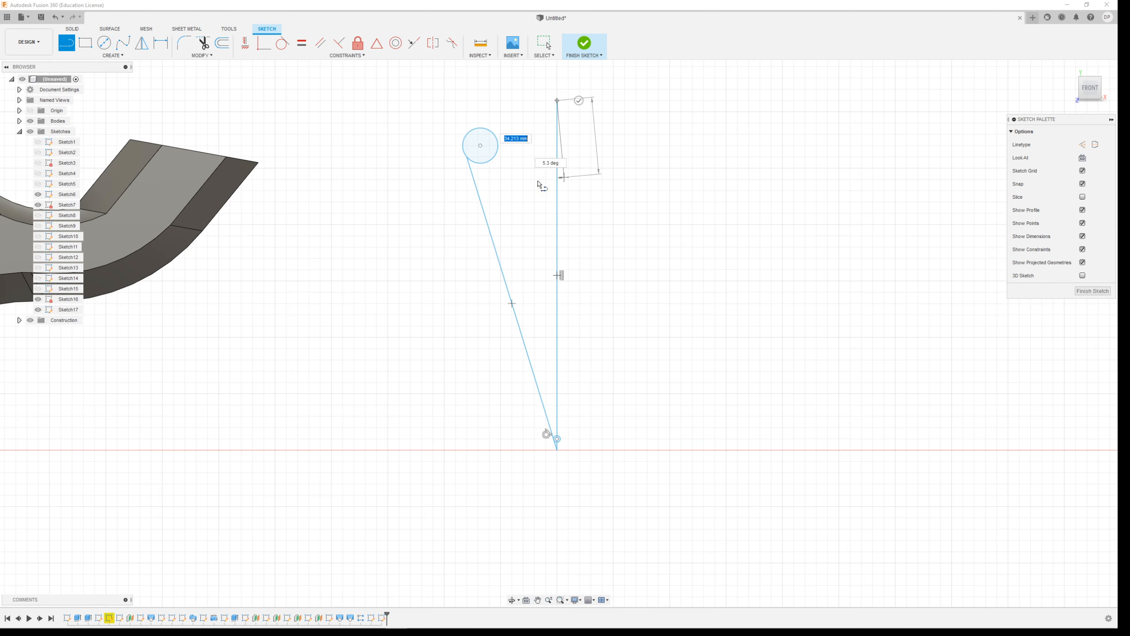
{"action": "key", "text": "Escape"}
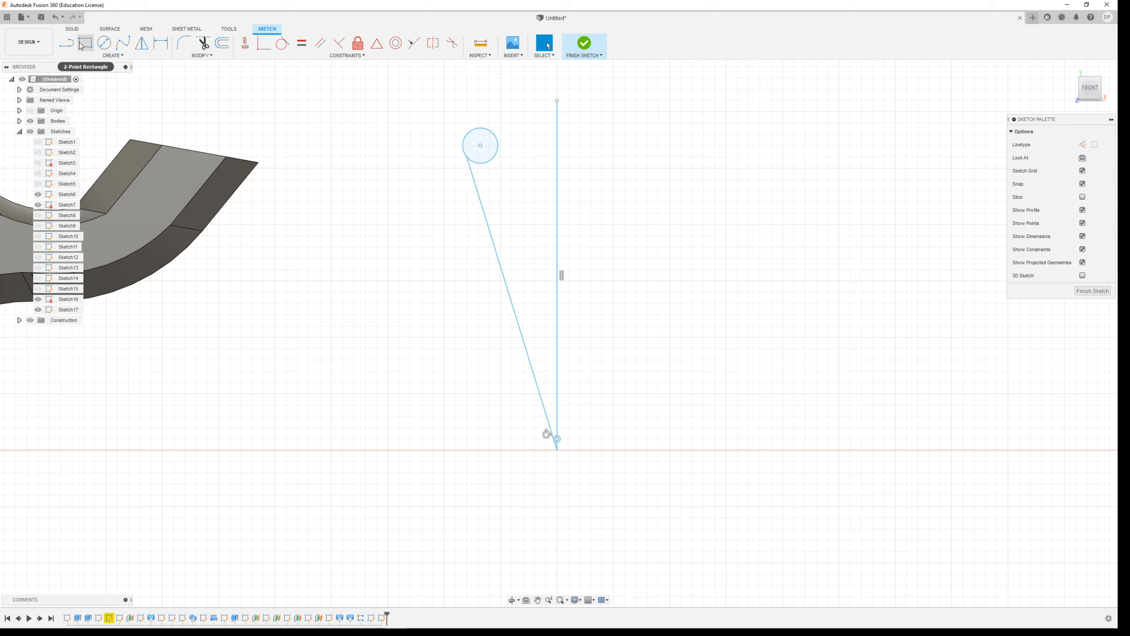
Connect the vertical line to the top of the larger circle with a nearly horizontal line, closing the profile.
{"action": "left_click", "coordinate": [67, 44]}
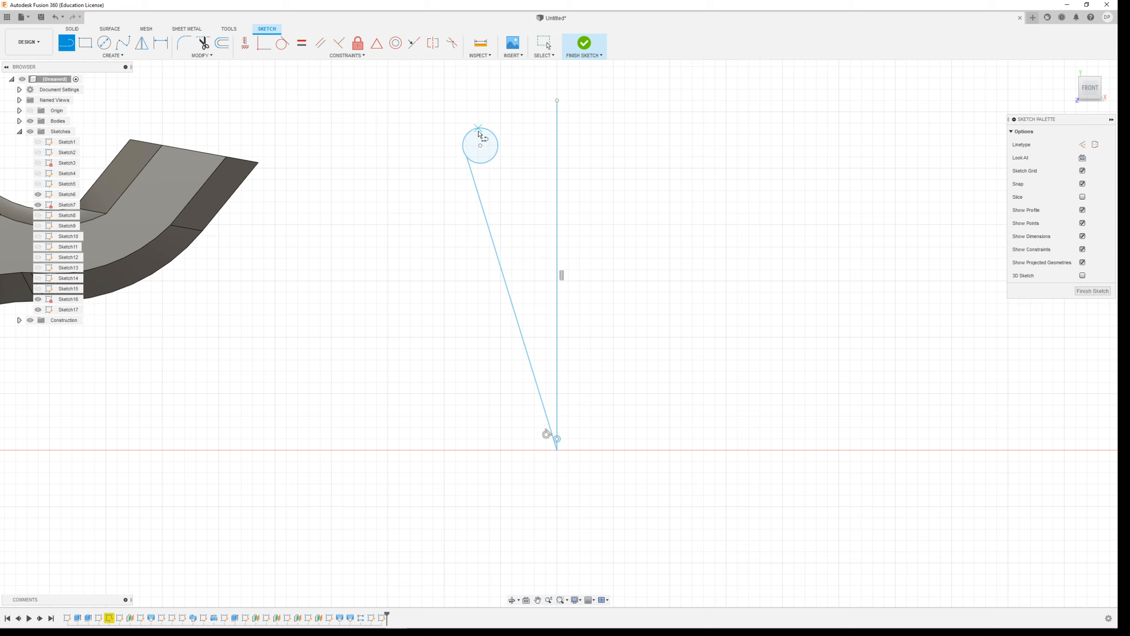
{"action": "left_click", "coordinate": [558, 129]}
{"action": "left_click", "coordinate": [480, 128]}
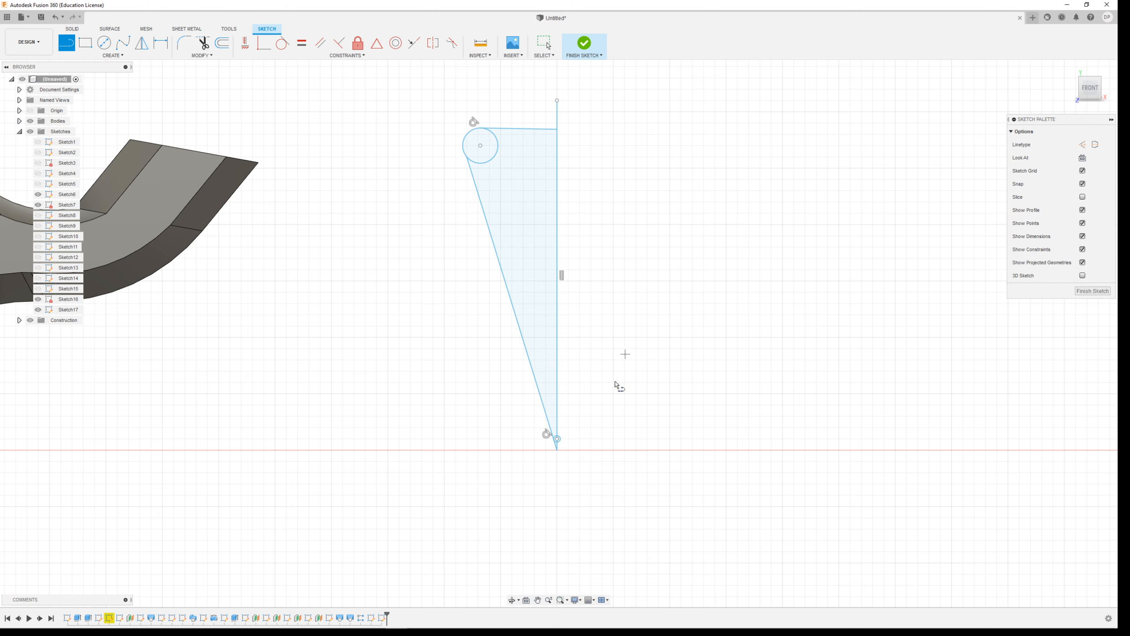
Trim the line ends below the small circle and the circle's outer half to leave a rounded tip at the profile's base.
{"action": "scroll", "coordinate": [560, 492], "scroll_direction": "up", "scroll_amount": 3}
{"action": "left_click", "coordinate": [204, 43]}
{"action": "scroll", "coordinate": [547, 372], "scroll_direction": "up", "scroll_amount": 3}
{"action": "scroll", "coordinate": [545, 373], "scroll_direction": "up", "scroll_amount": 1}
{"action": "left_click", "coordinate": [663, 449]}
{"action": "left_click", "coordinate": [678, 457]}
{"action": "left_click", "coordinate": [660, 376]}
{"action": "scroll", "coordinate": [589, 426], "scroll_direction": "down", "scroll_amount": 3}
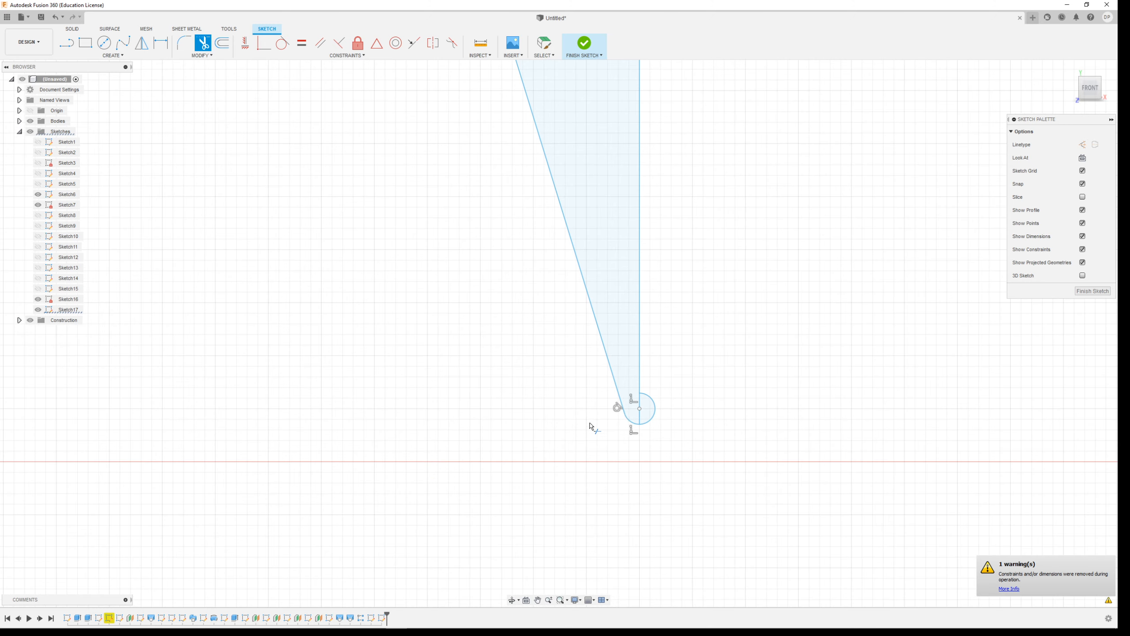
{"action": "left_click", "coordinate": [661, 406]}
Trim the inner arc of the larger circle so only the rounded outer corner of the profile remains.
{"action": "scroll", "coordinate": [663, 423], "scroll_direction": "down", "scroll_amount": 5}
{"action": "scroll", "coordinate": [589, 127], "scroll_direction": "up", "scroll_amount": 3}
{"action": "scroll", "coordinate": [592, 134], "scroll_direction": "up", "scroll_amount": 3}
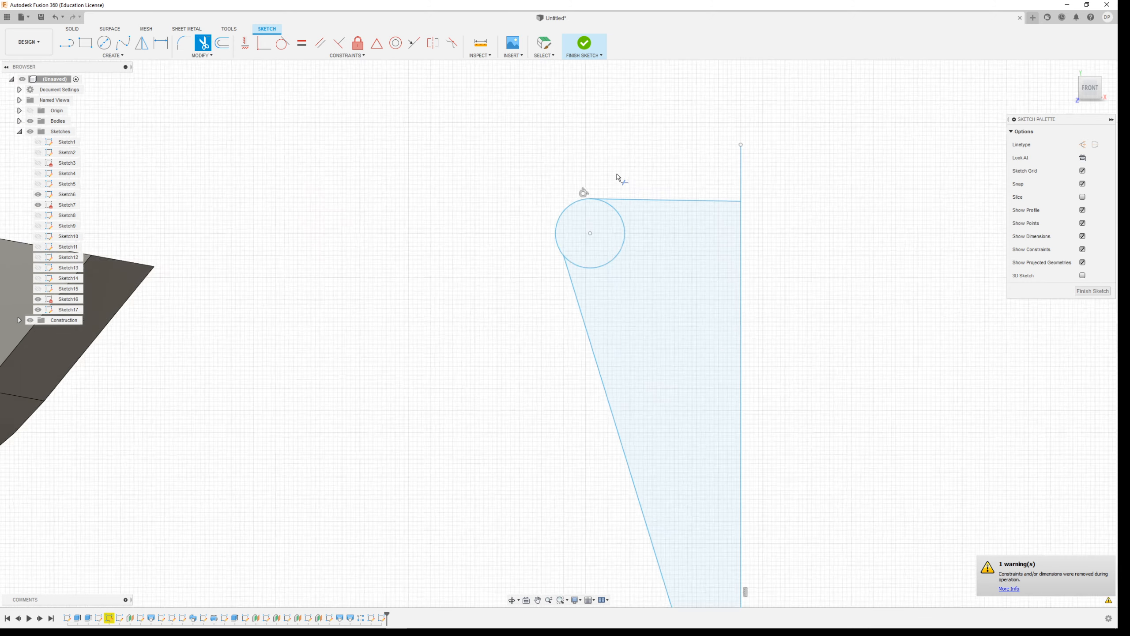
{"action": "left_click", "coordinate": [627, 250]}
{"action": "scroll", "coordinate": [487, 389], "scroll_direction": "down", "scroll_amount": 3}
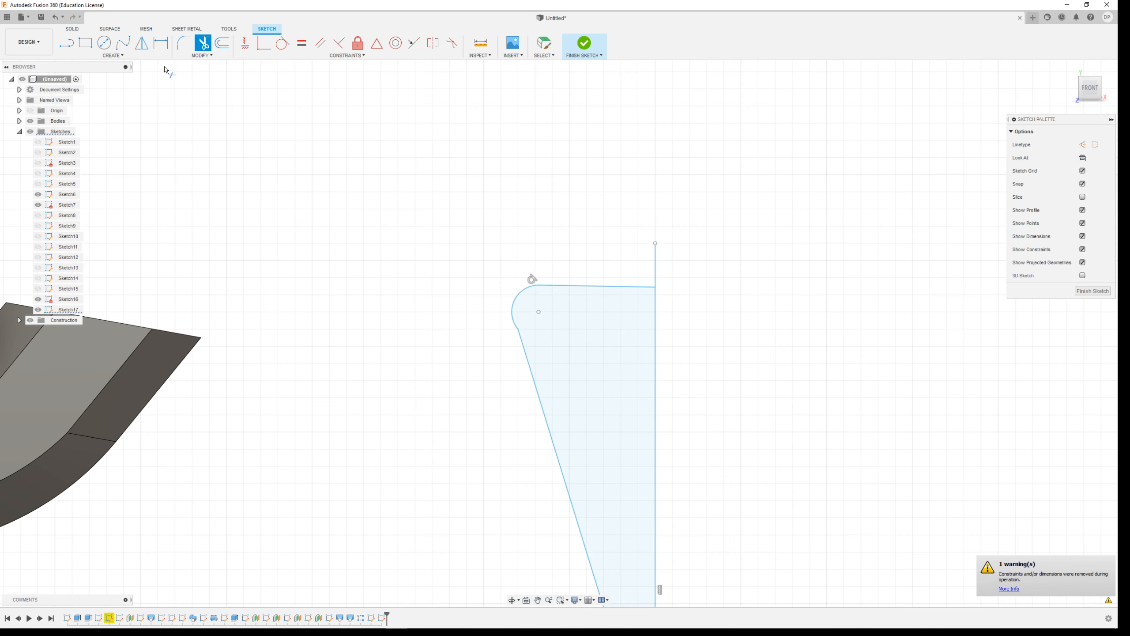
Draw an inner slanted line from the top of the rounded corner to the vertical line just above the tip.
{"action": "scroll", "coordinate": [378, 444], "scroll_direction": "down", "scroll_amount": 4}
{"action": "scroll", "coordinate": [378, 171], "scroll_direction": "up", "scroll_amount": 3}
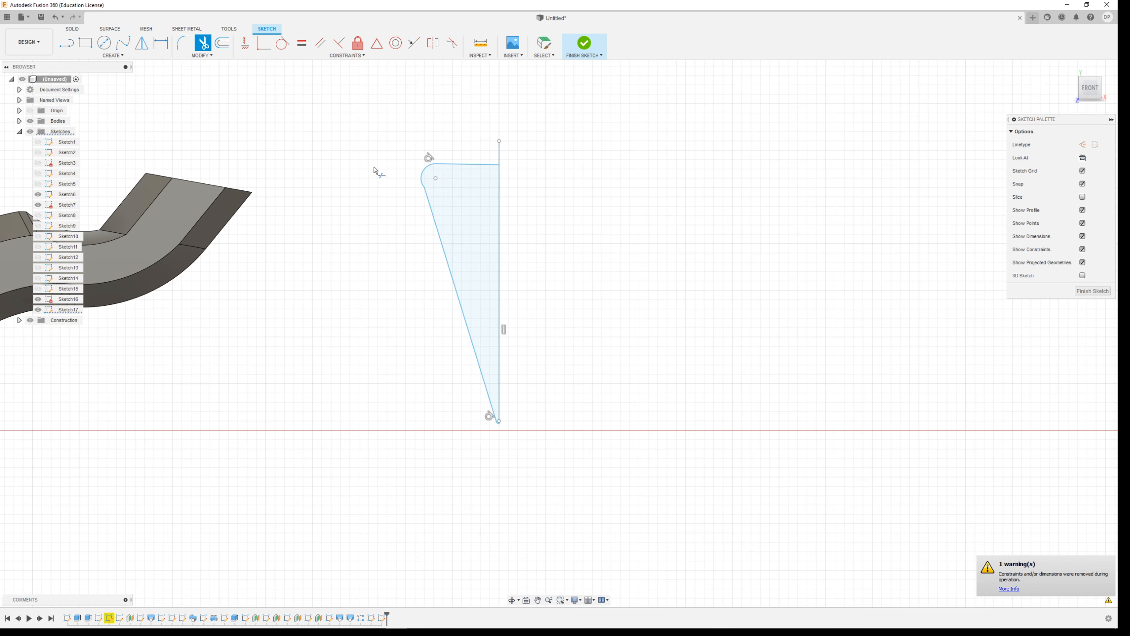
{"action": "left_click", "coordinate": [71, 45]}
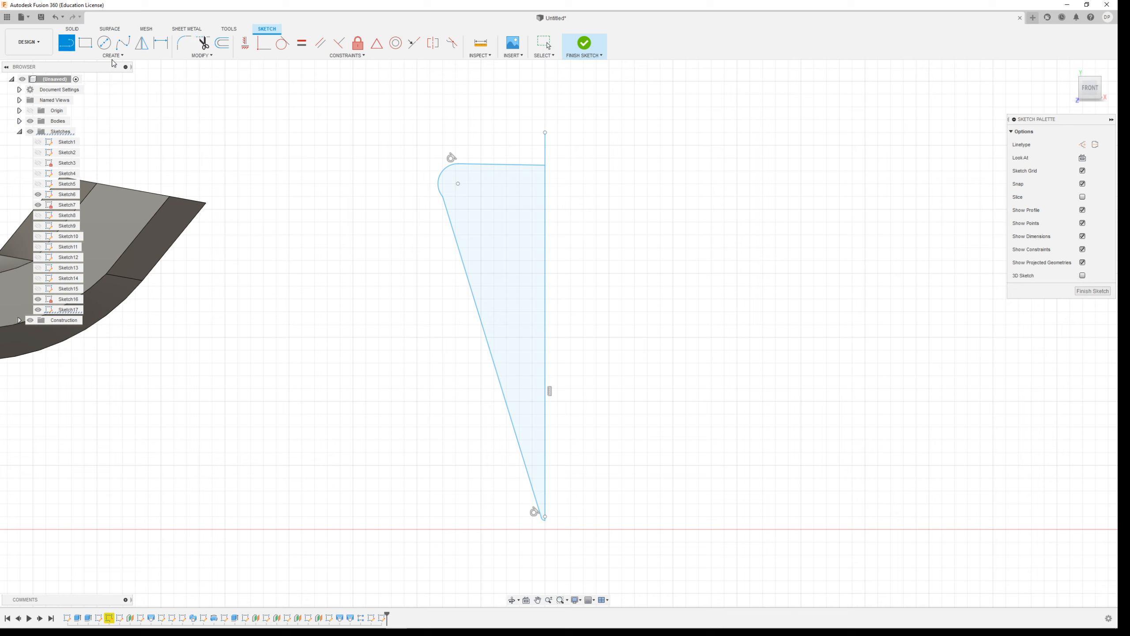
{"action": "left_click", "coordinate": [458, 165]}
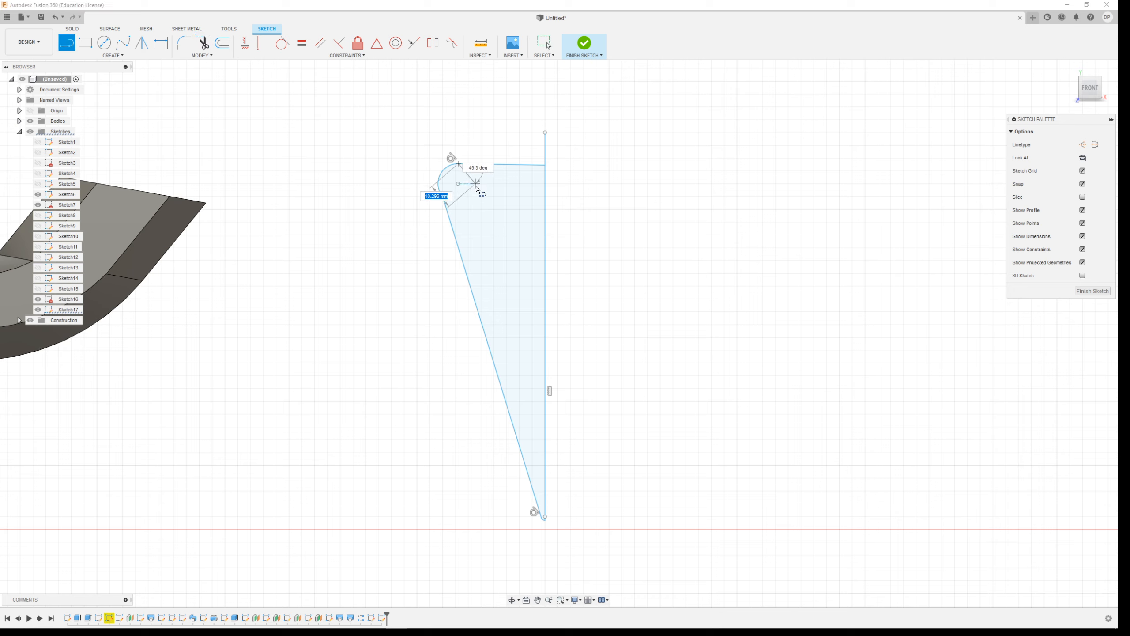
{"action": "double_click", "coordinate": [546, 478]}
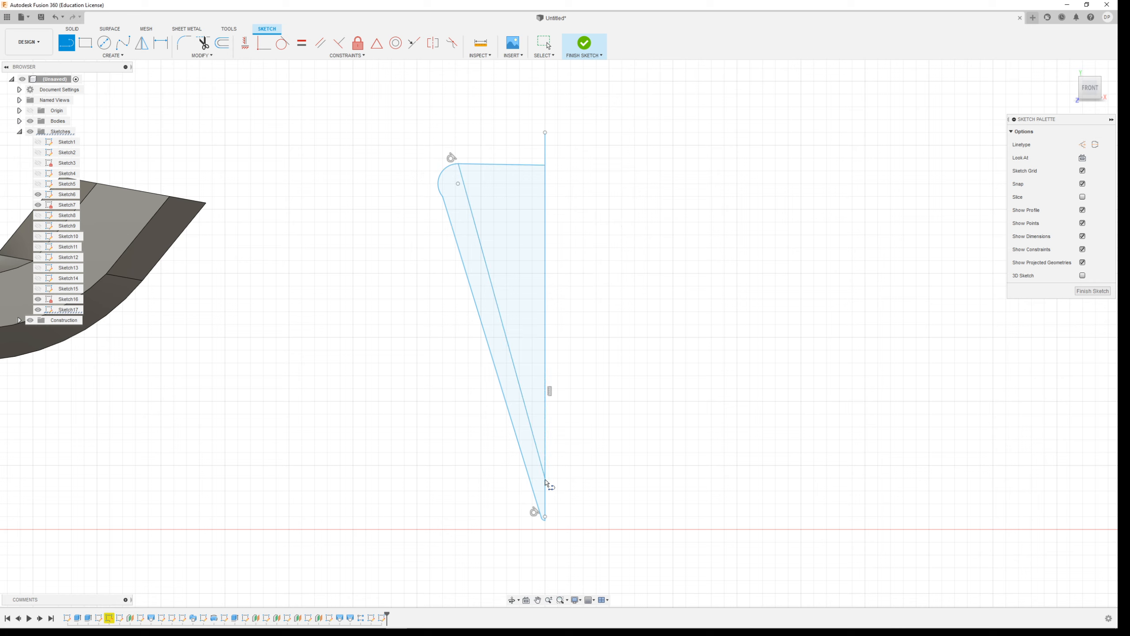
Trim away the nearly horizontal top line to leave a thin wall profile, and finish the sketch.
{"action": "left_click", "coordinate": [203, 43]}
{"action": "left_click", "coordinate": [509, 165]}
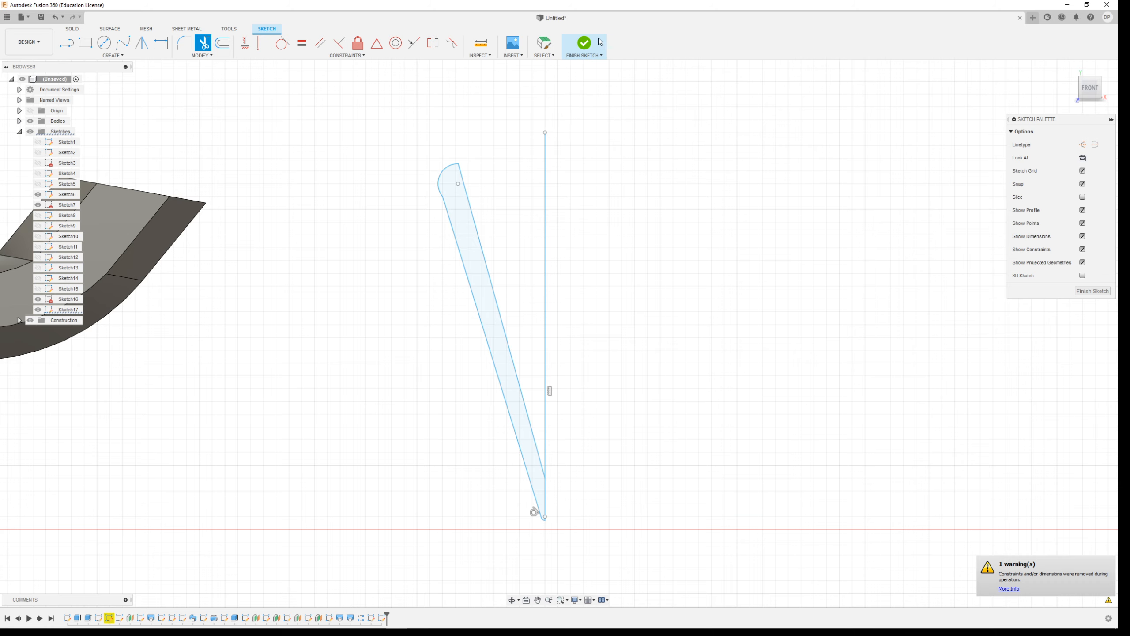
{"action": "left_click", "coordinate": [586, 43]}
Revolve the thin wall profile 360 degrees about the vertical line as a new body to form the hollow cone cup.
{"action": "scroll", "coordinate": [530, 209], "scroll_direction": "down", "scroll_amount": 3}
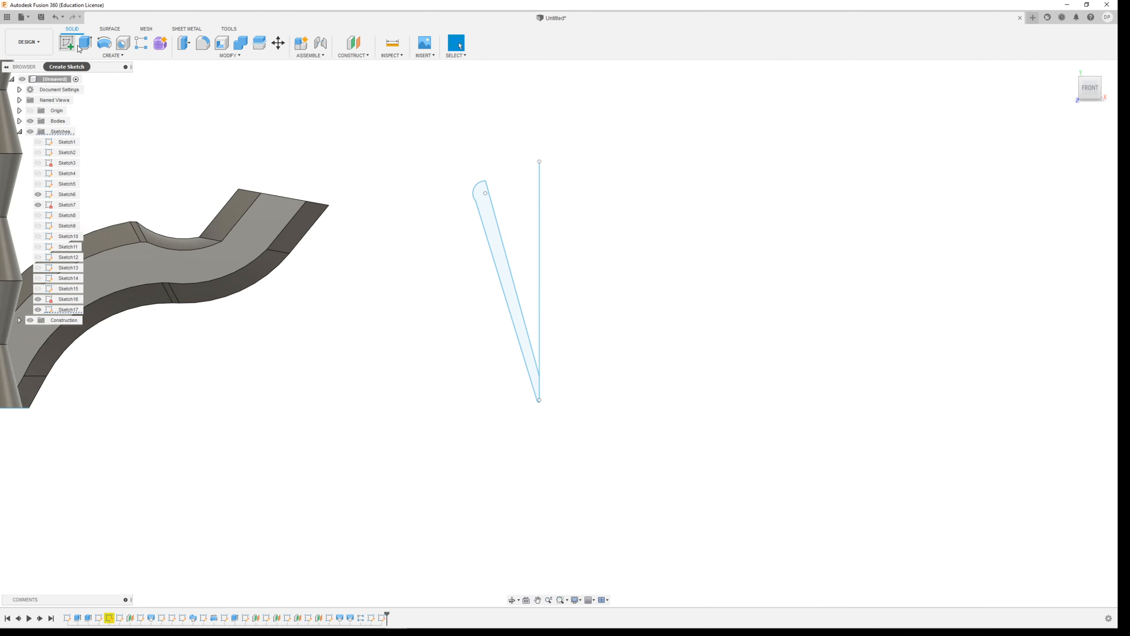
{"action": "left_click", "coordinate": [104, 43]}
{"action": "left_click", "coordinate": [99, 55]}
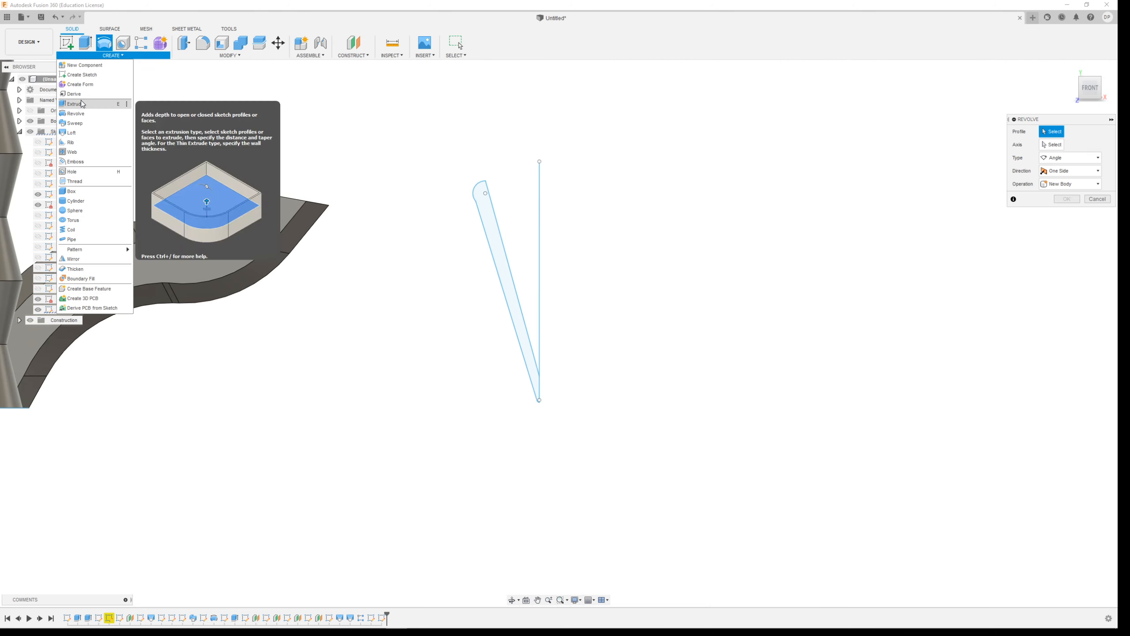
{"action": "left_click", "coordinate": [488, 224]}
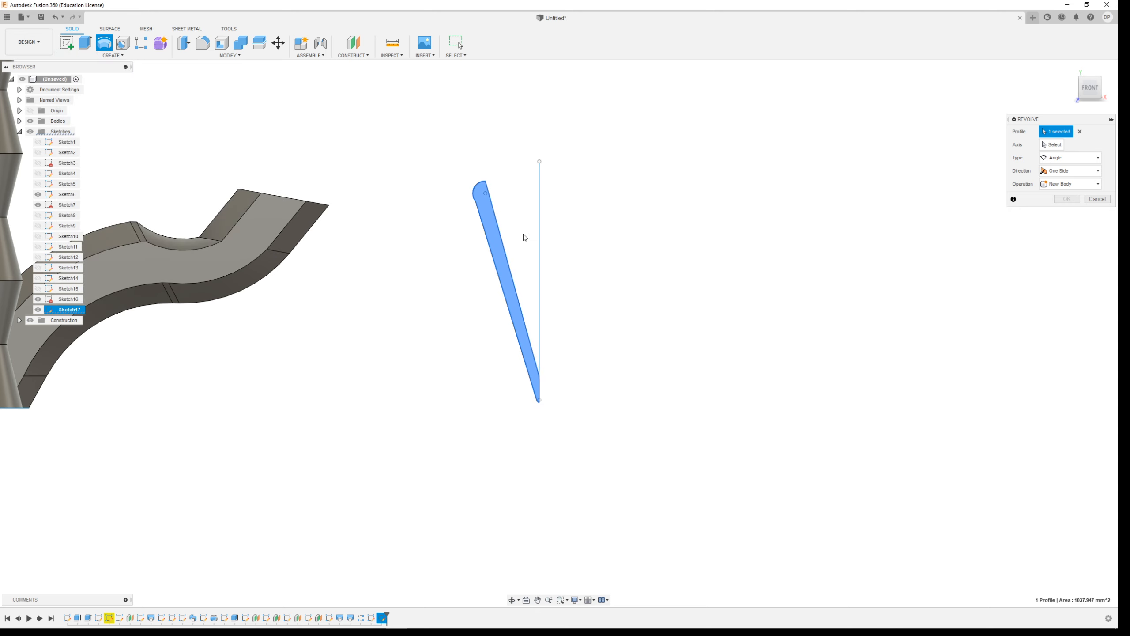
{"action": "left_click", "coordinate": [1054, 145]}
{"action": "left_click", "coordinate": [540, 210]}
{"action": "mouse_move", "coordinate": [707, 242]}
{"action": "middle_mouse_down", "text": "shift"}
{"action": "mouse_move", "coordinate": [631, 253]}
{"action": "mouse_move", "coordinate": [633, 316]}
{"action": "mouse_move", "coordinate": [707, 253]}
{"action": "middle_mouse_up", "text": "shift"}
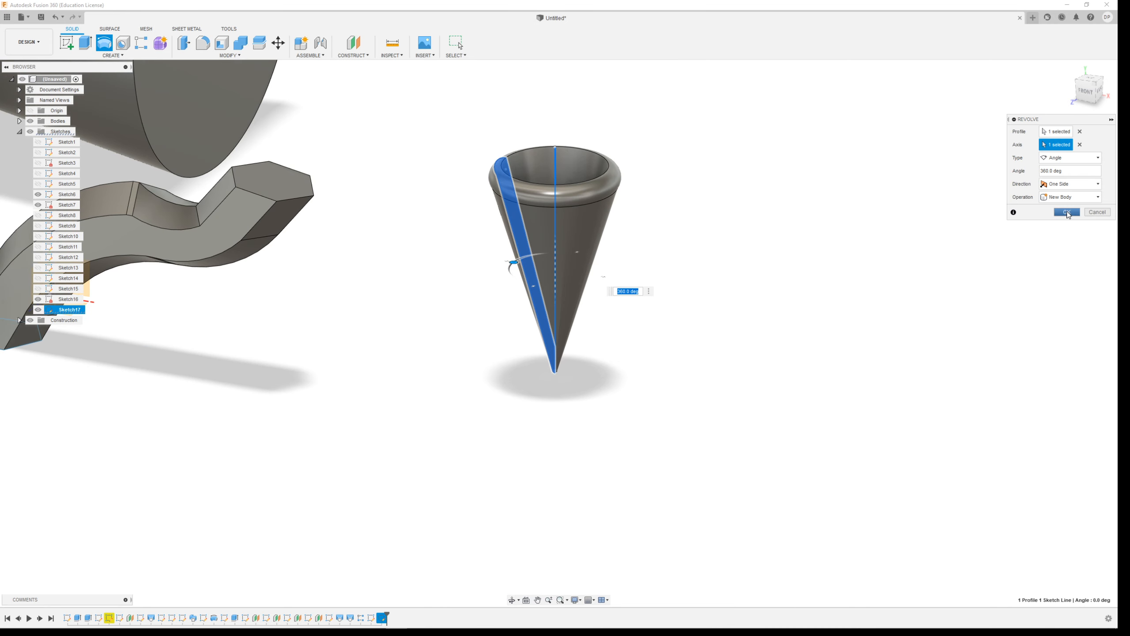
{"action": "left_click", "coordinate": [1067, 213]}
{"action": "middle_click_drag", "start_coordinate": [429, 331], "coordinate": [481, 322], "text": "shift"}
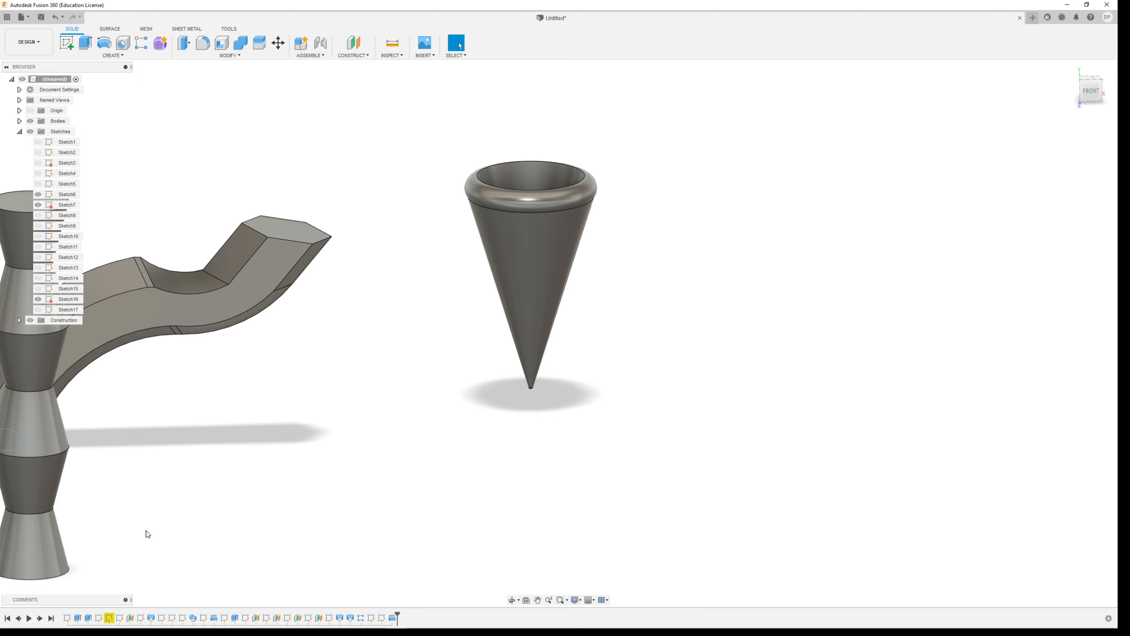
Start a new sketch on the vertical front origin plane for the contents of the cone cup.
{"action": "scroll", "coordinate": [330, 440], "scroll_direction": "down", "scroll_amount": 5}
{"action": "middle_click_drag", "start_coordinate": [457, 450], "coordinate": [420, 425], "text": "shift"}
{"action": "left_click", "coordinate": [65, 43]}
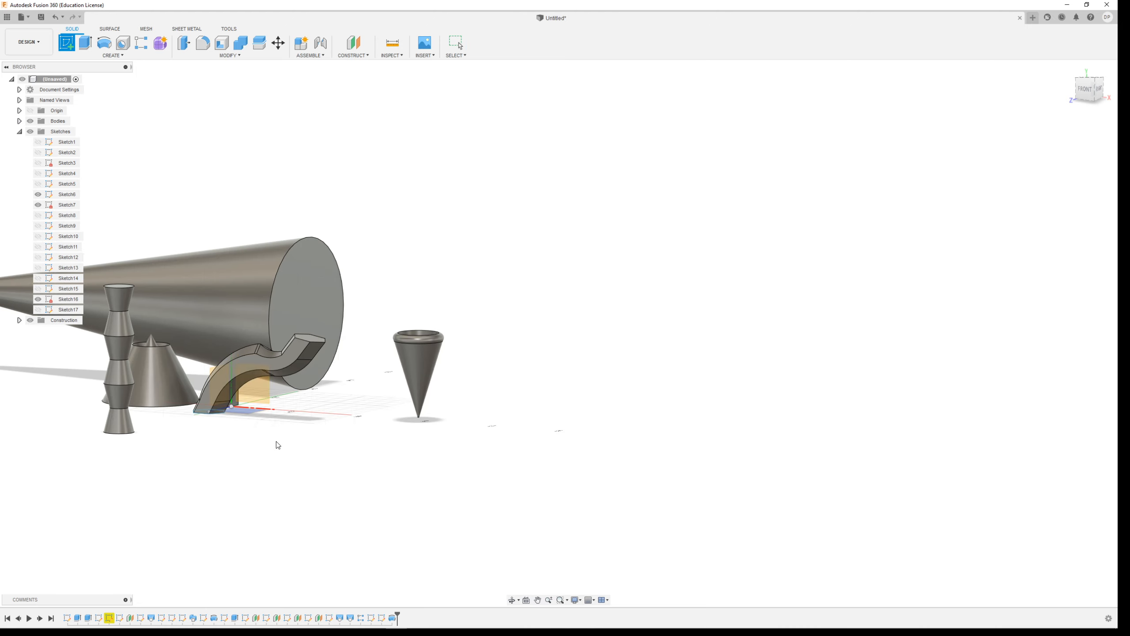
{"action": "left_click", "coordinate": [263, 389]}
{"action": "scroll", "coordinate": [770, 251], "scroll_direction": "up", "scroll_amount": 8}
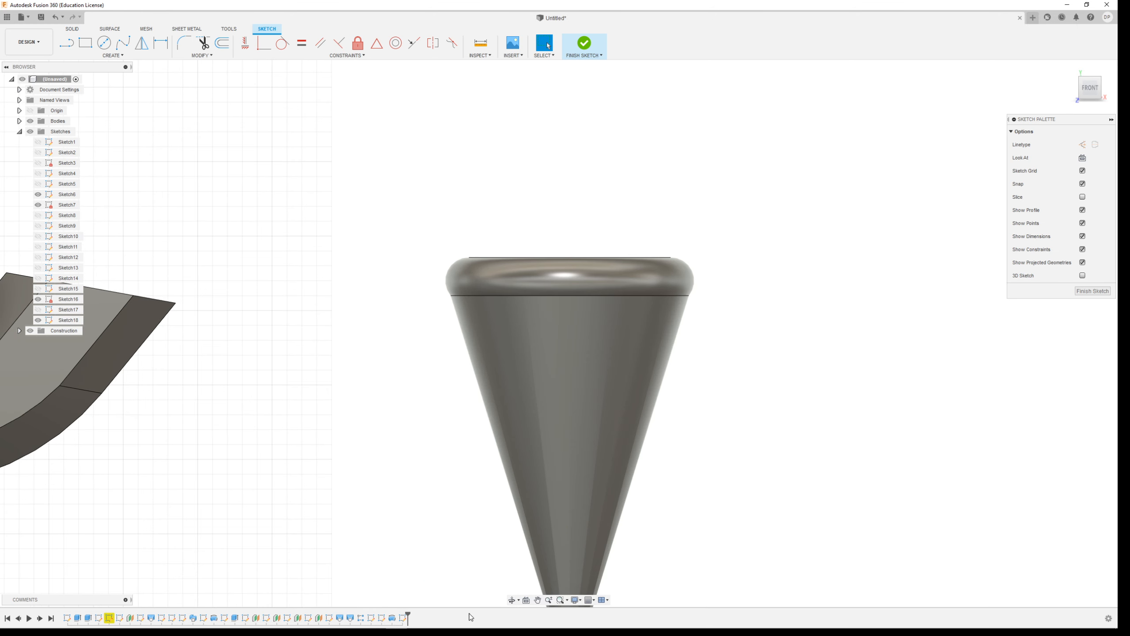
Change the visual style to Wireframe so the cone's inner walls can be used as a sketching reference.
{"action": "left_click", "coordinate": [593, 604]}
{"action": "left_click", "coordinate": [576, 599]}
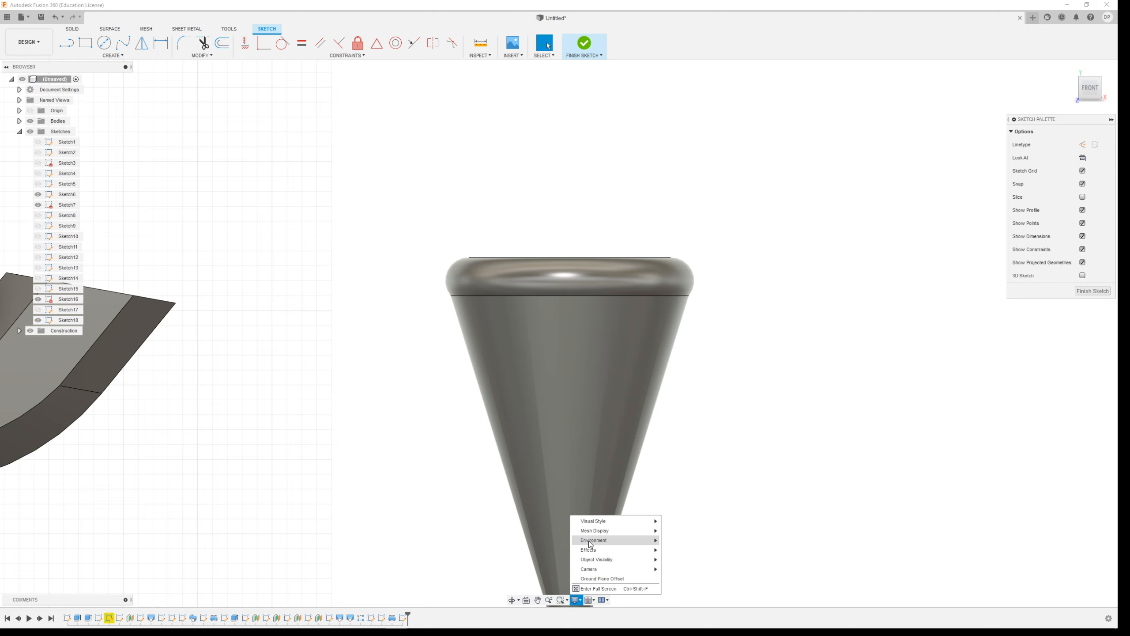
{"action": "mouse_move", "coordinate": [596, 521]}
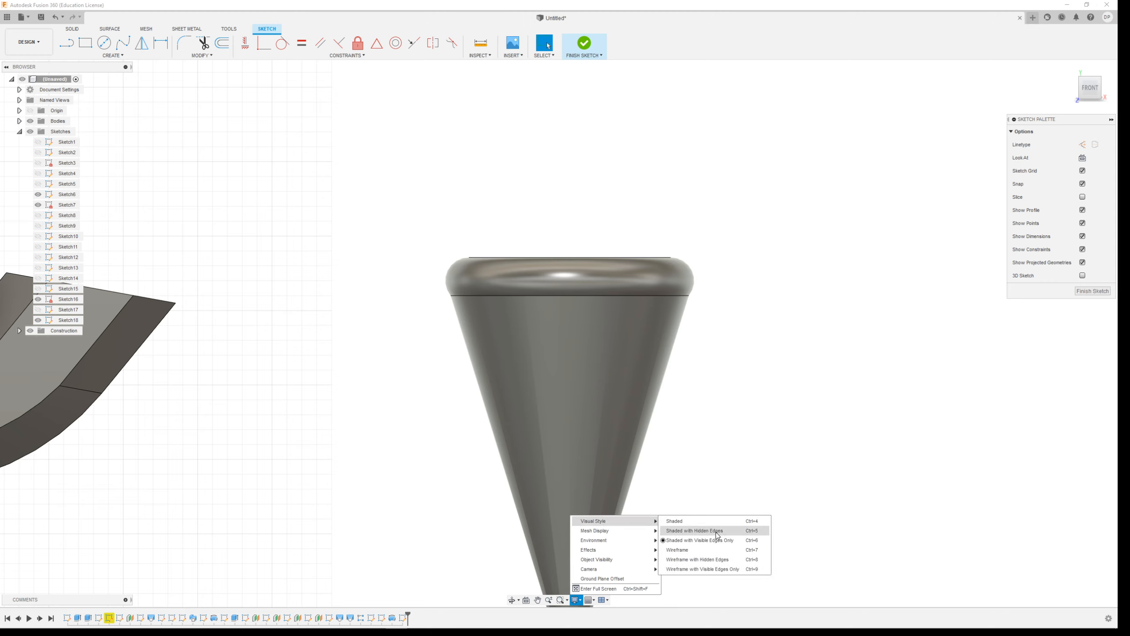
{"action": "left_click", "coordinate": [712, 560]}
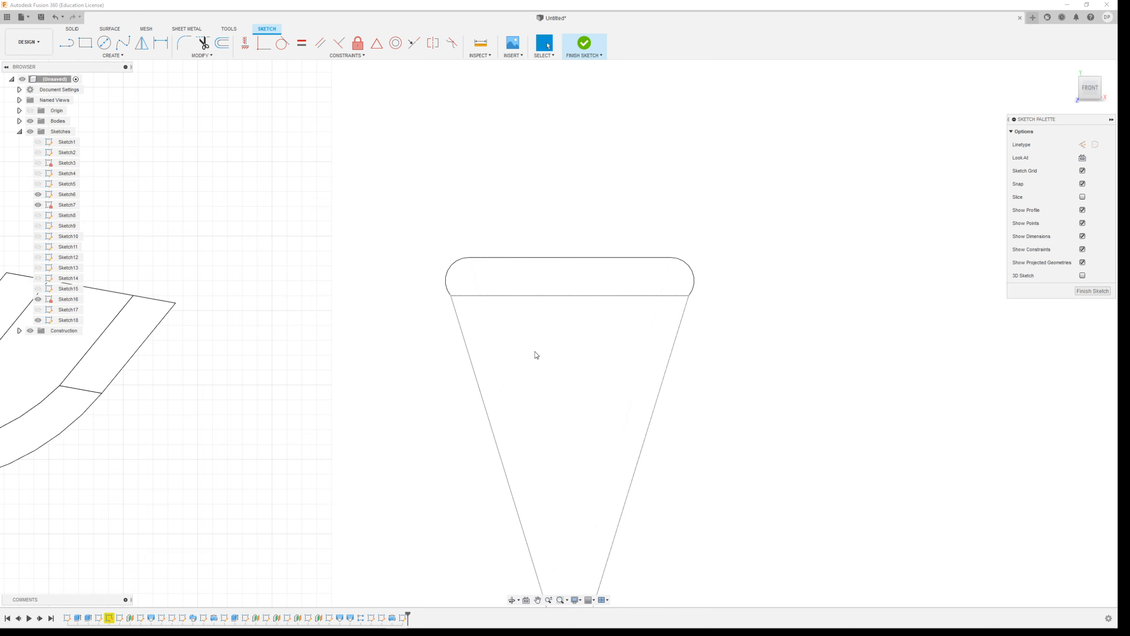
{"action": "left_click", "coordinate": [580, 602]}
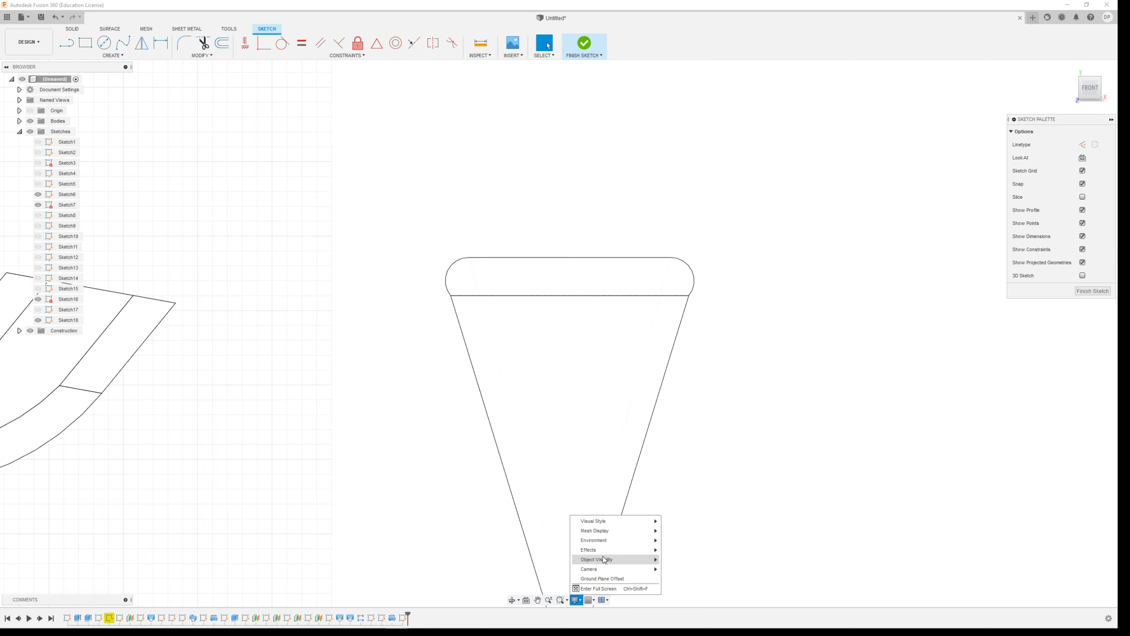
{"action": "mouse_move", "coordinate": [614, 522]}
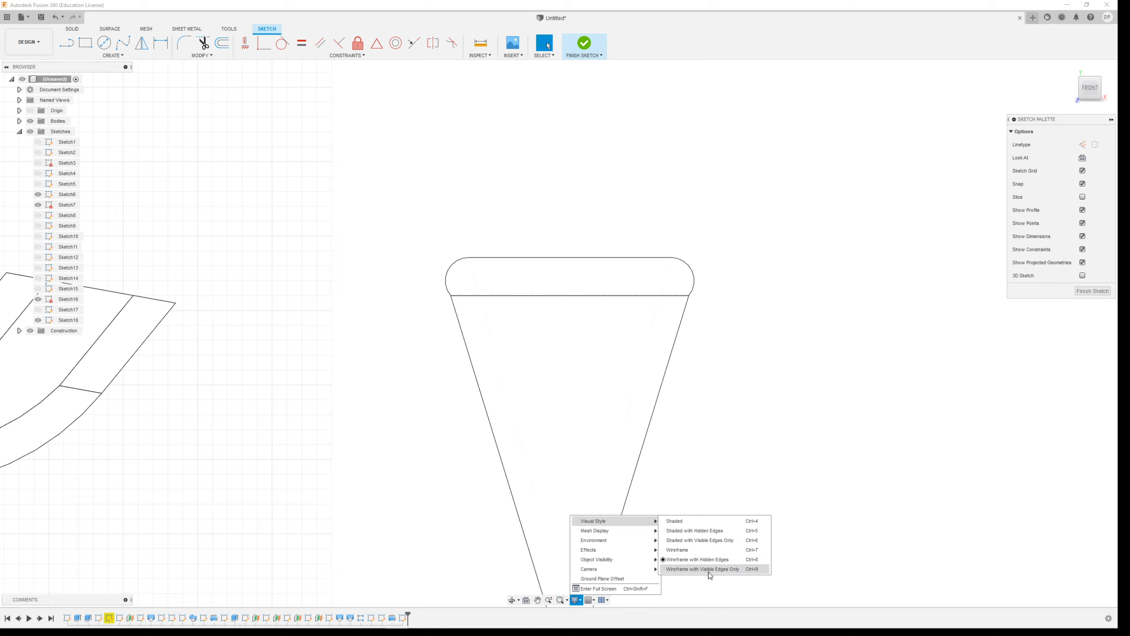
{"action": "left_click", "coordinate": [691, 549]}
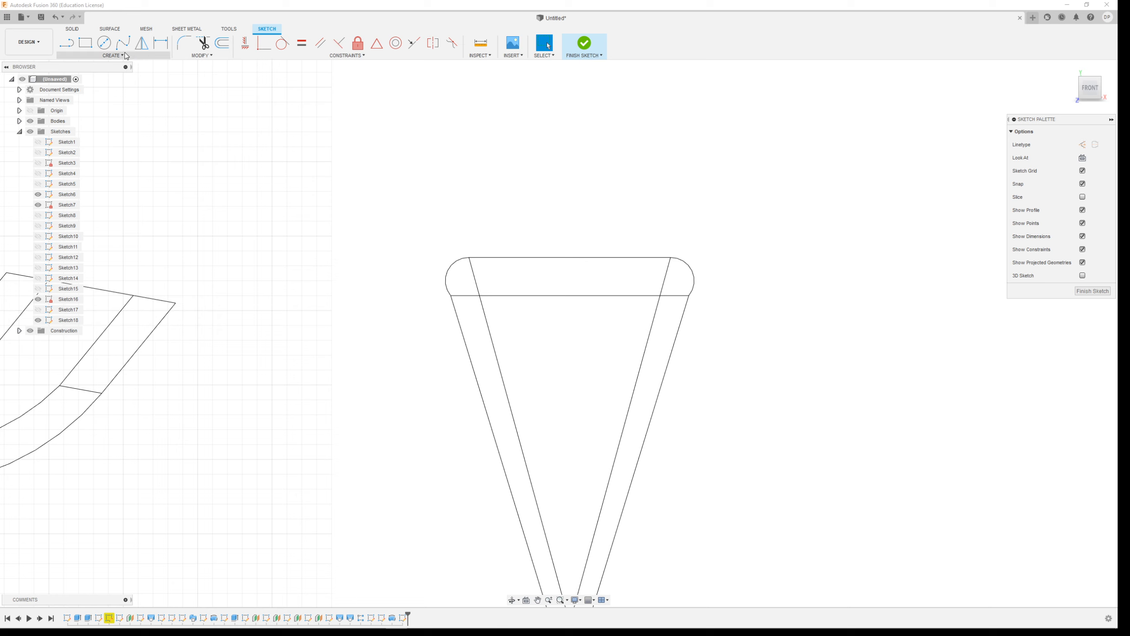
Draw a circle about 66 mm in diameter centred just above the cone's rim and a slightly smaller, overlapping circle directly above it.
{"action": "left_click", "coordinate": [104, 42]}
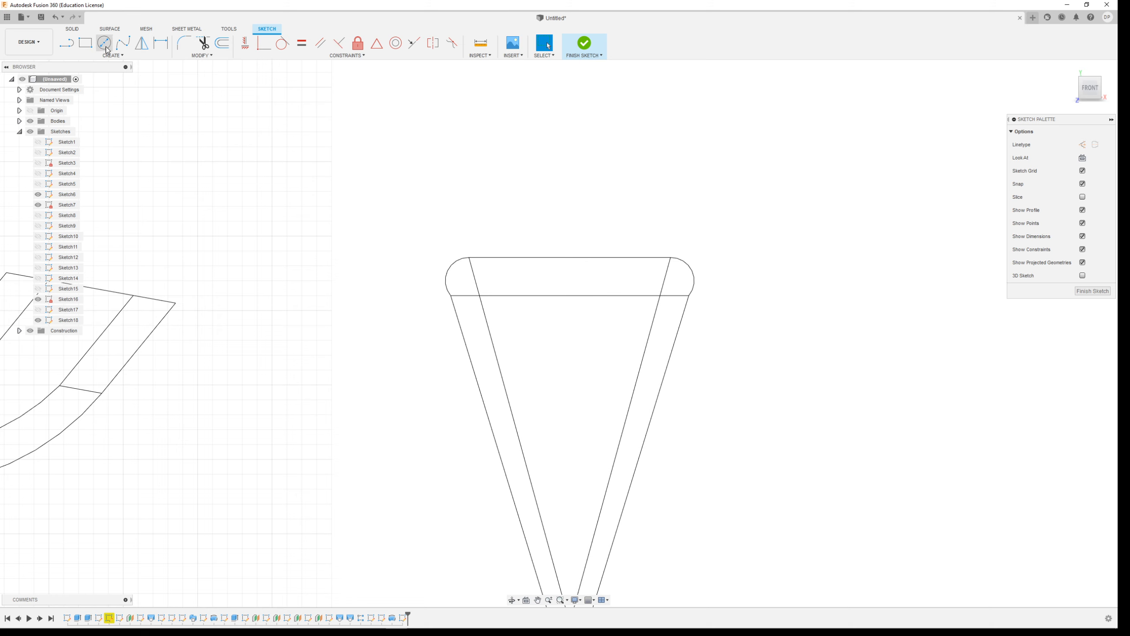
{"action": "left_click", "coordinate": [570, 252]}
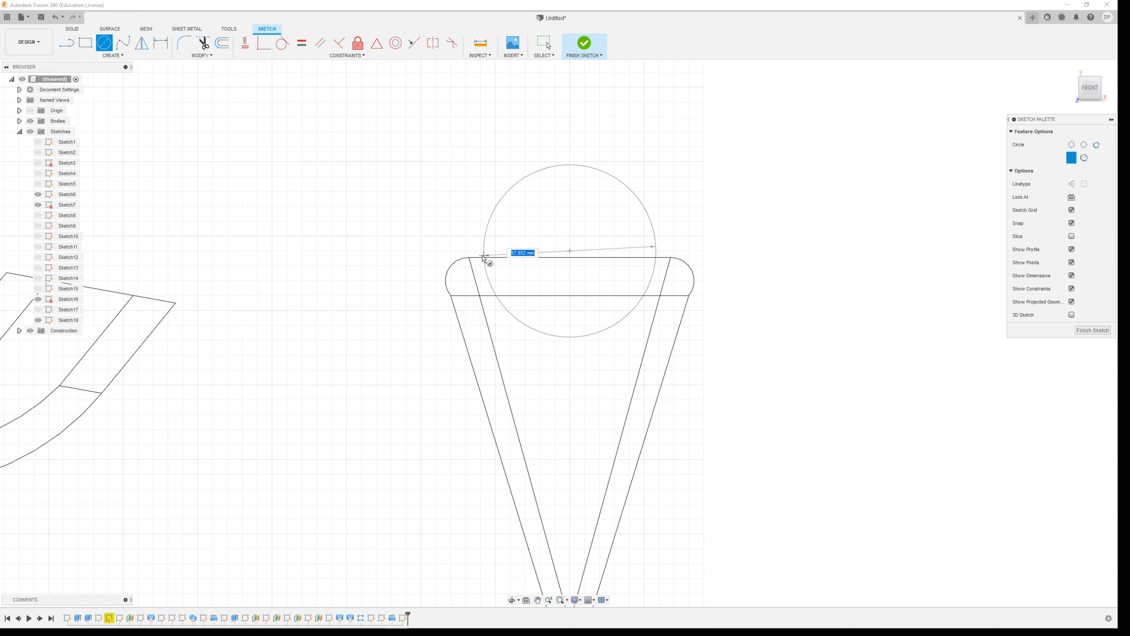
{"action": "left_click", "coordinate": [475, 278]}
{"action": "scroll", "coordinate": [420, 255], "scroll_direction": "down", "scroll_amount": 3}
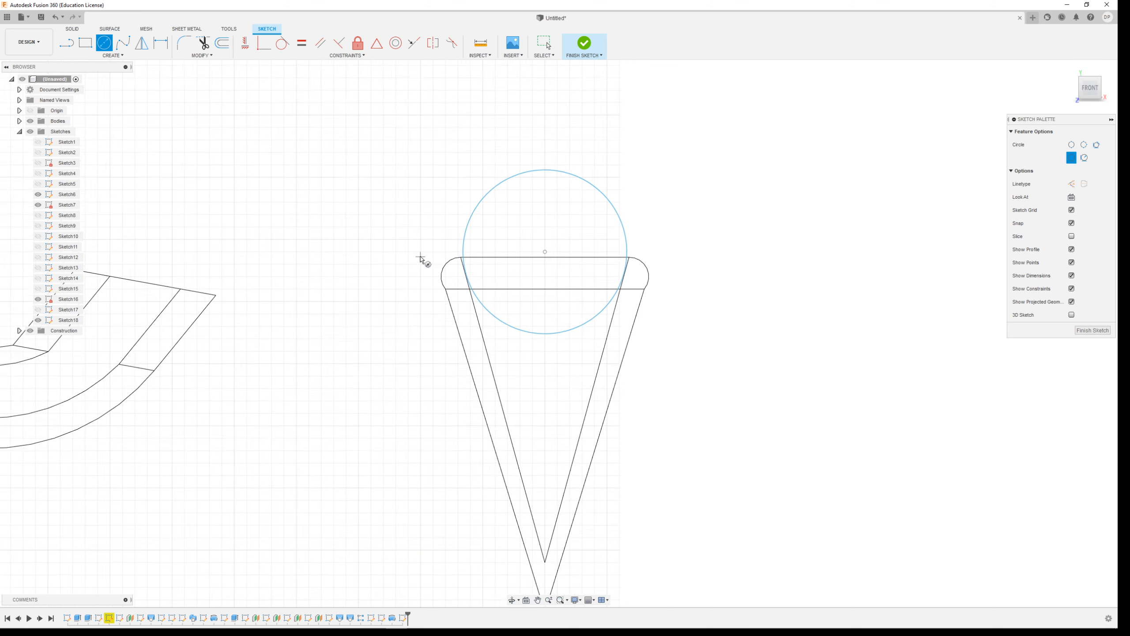
{"action": "scroll", "coordinate": [507, 120], "scroll_direction": "up", "scroll_amount": 3}
{"action": "left_click", "coordinate": [478, 213]}
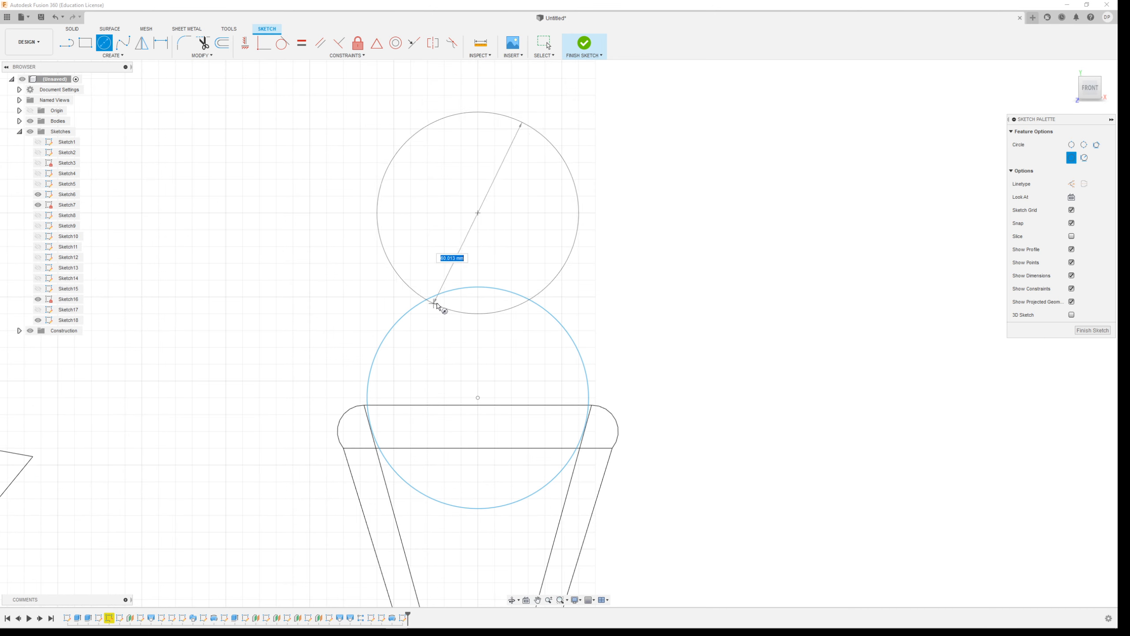
{"action": "left_click", "coordinate": [444, 315]}
{"action": "scroll", "coordinate": [501, 318], "scroll_direction": "down", "scroll_amount": 3}
{"action": "scroll", "coordinate": [393, 374], "scroll_direction": "up", "scroll_amount": 3}
Draw a vertical line through both circle centres, from above the upper circle to below the lower one.
{"action": "left_click", "coordinate": [63, 43]}
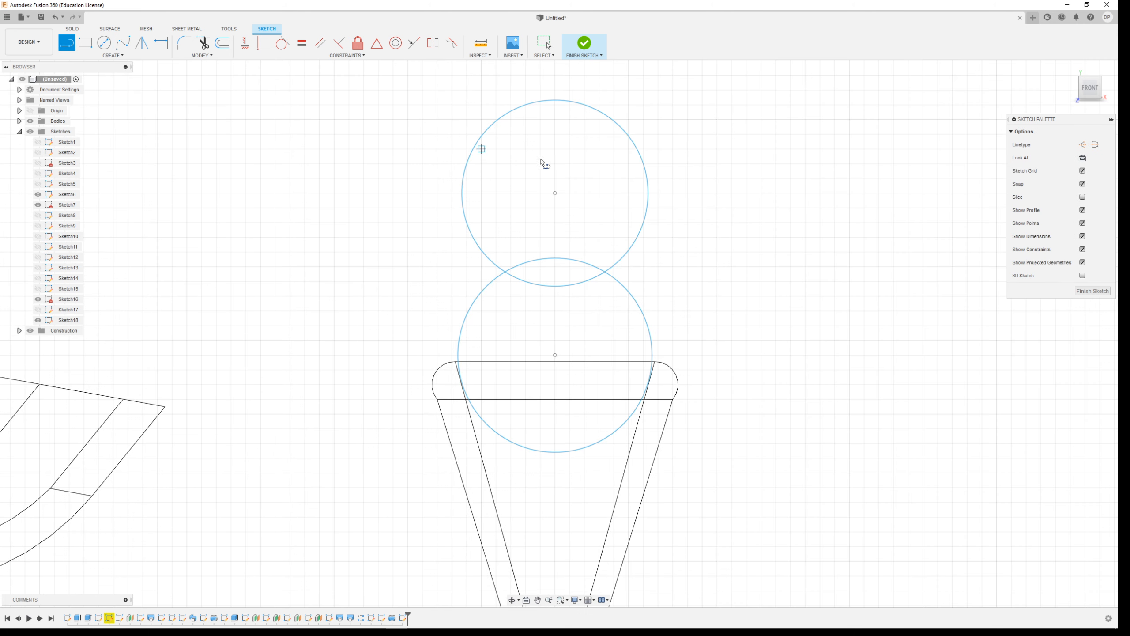
{"action": "left_click", "coordinate": [555, 75]}
{"action": "left_click", "coordinate": [555, 476]}
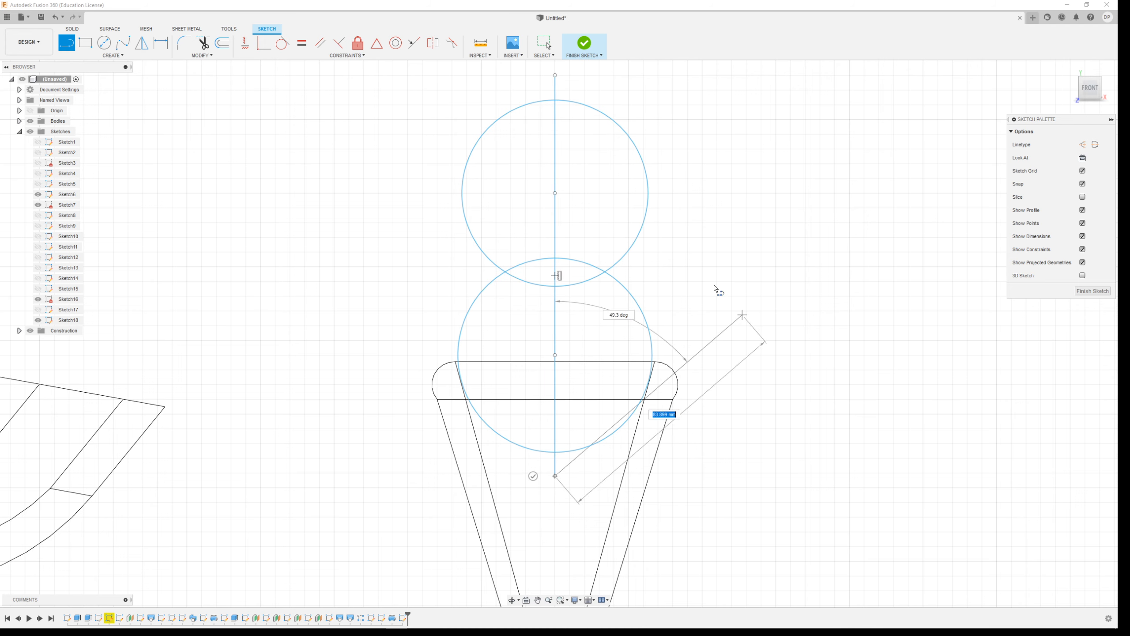
{"action": "key", "text": "Escape"}
Trim the right halves of both circles and the overlapping arcs between them to leave one half-outline, and finish the sketch.
{"action": "left_click", "coordinate": [204, 43]}
{"action": "left_click", "coordinate": [587, 110]}
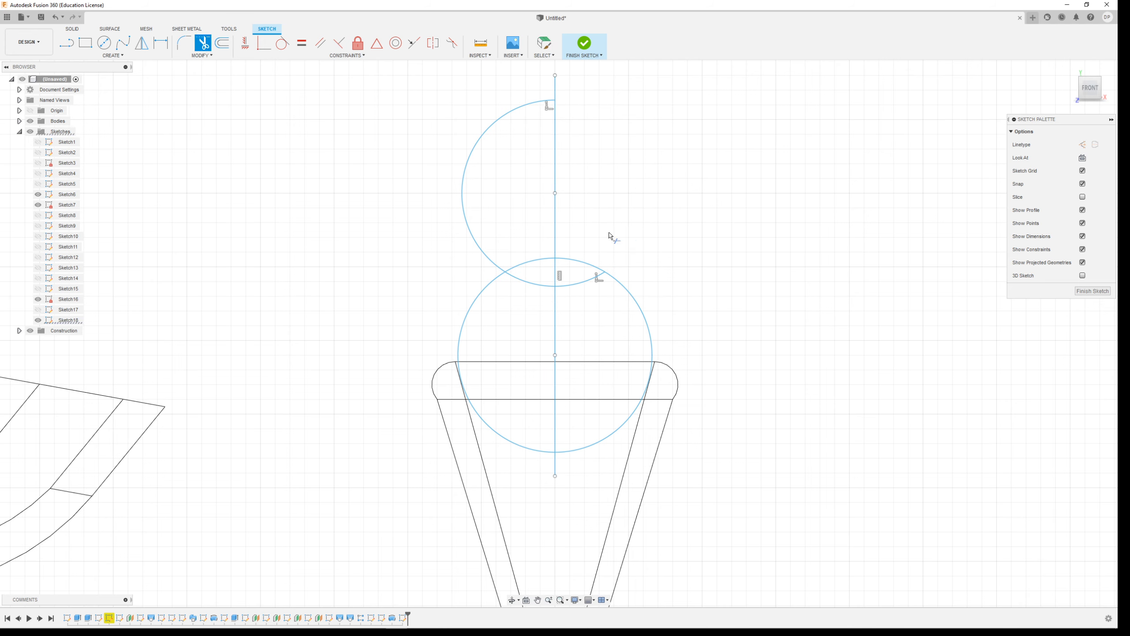
{"action": "left_click", "coordinate": [595, 267]}
{"action": "left_click", "coordinate": [604, 440]}
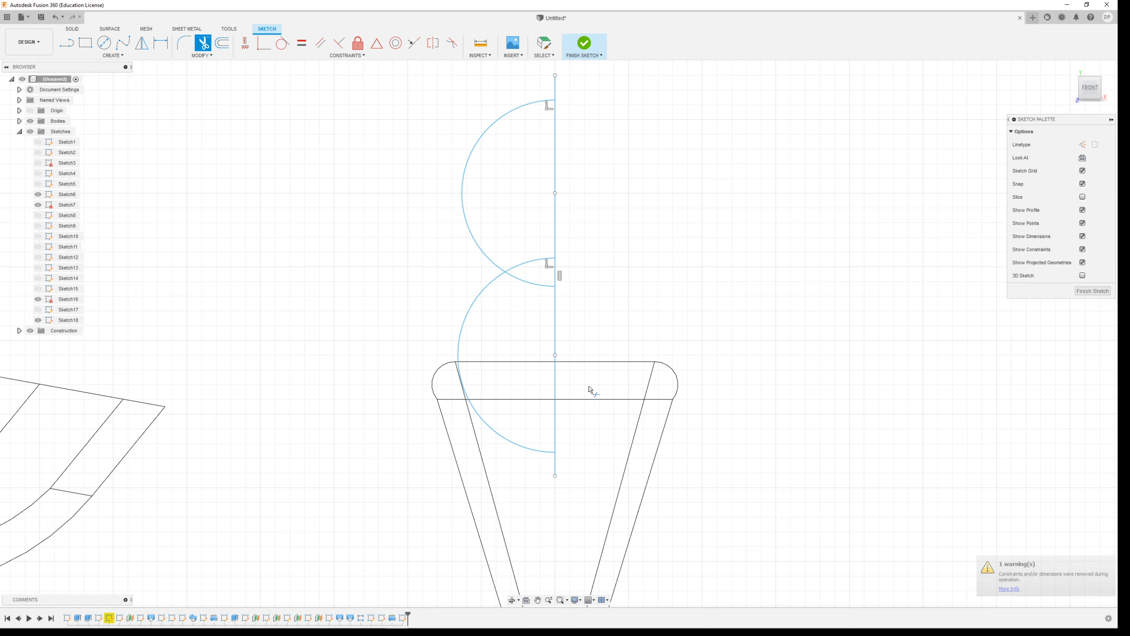
{"action": "left_click", "coordinate": [536, 281]}
{"action": "left_click", "coordinate": [530, 264]}
{"action": "left_click", "coordinate": [584, 43]}
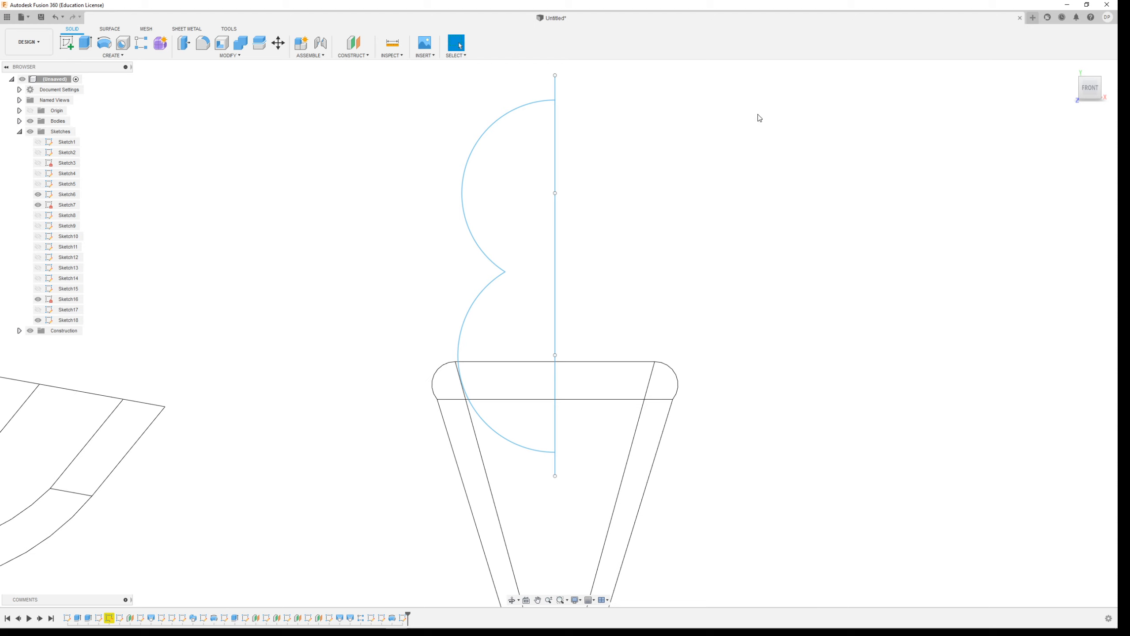
Restore the Shaded with Visible Edges Only style and revolve the two-scoop profile 360 degrees about the vertical line as a new body.
{"action": "left_click", "coordinate": [575, 600]}
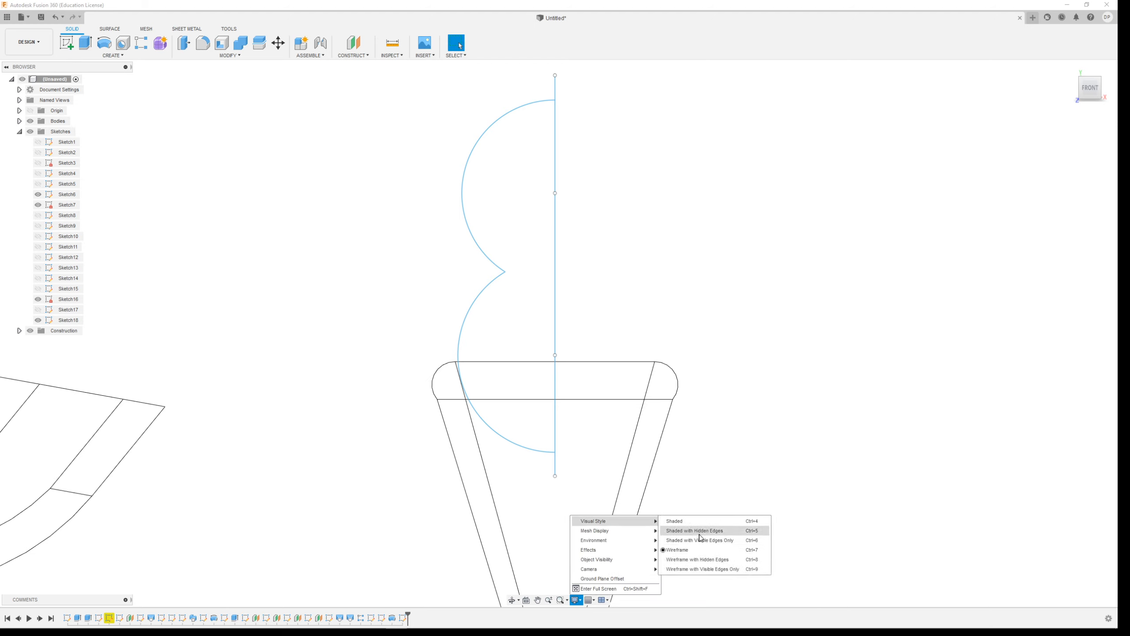
{"action": "left_click", "coordinate": [706, 540]}
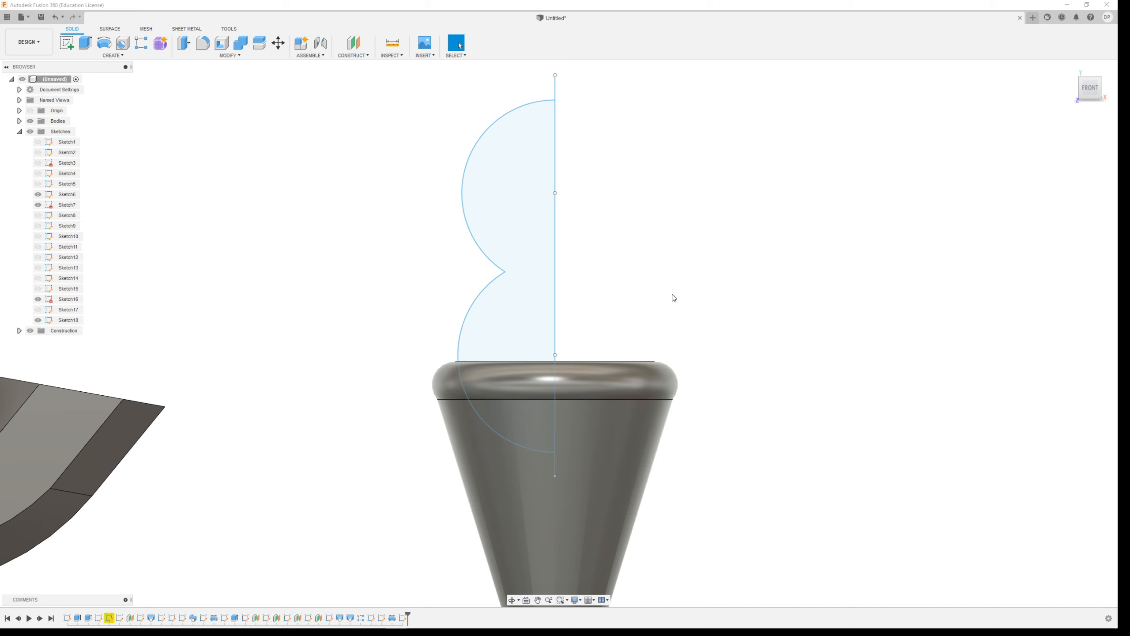
{"action": "middle_click_drag", "start_coordinate": [672, 295], "coordinate": [673, 315], "text": "shift"}
{"action": "left_click", "coordinate": [102, 42]}
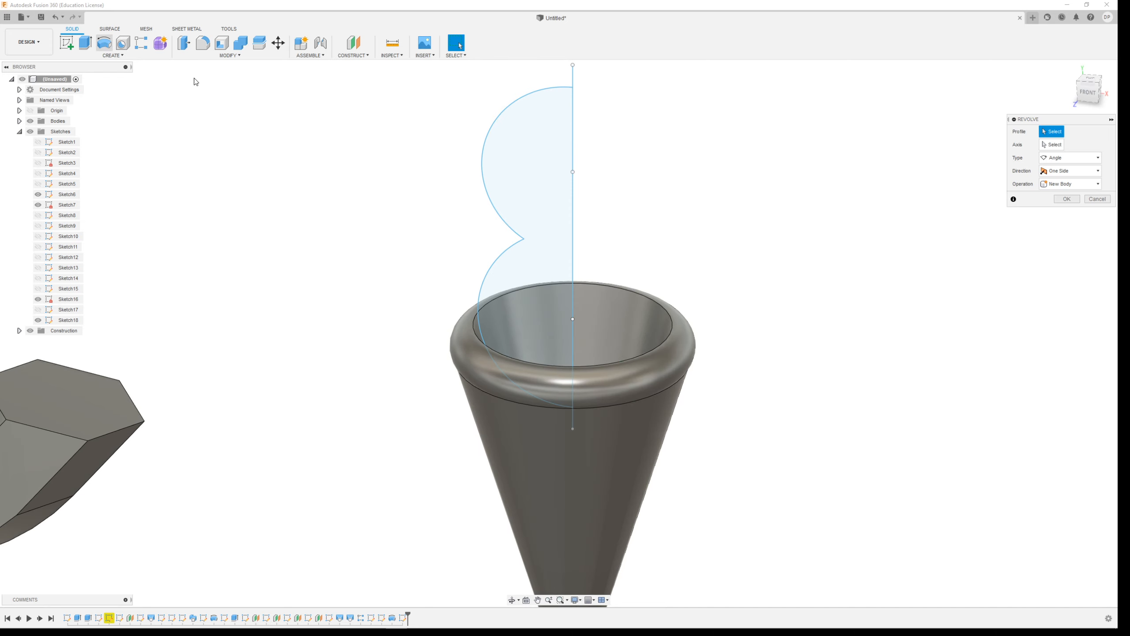
{"action": "left_click", "coordinate": [521, 160]}
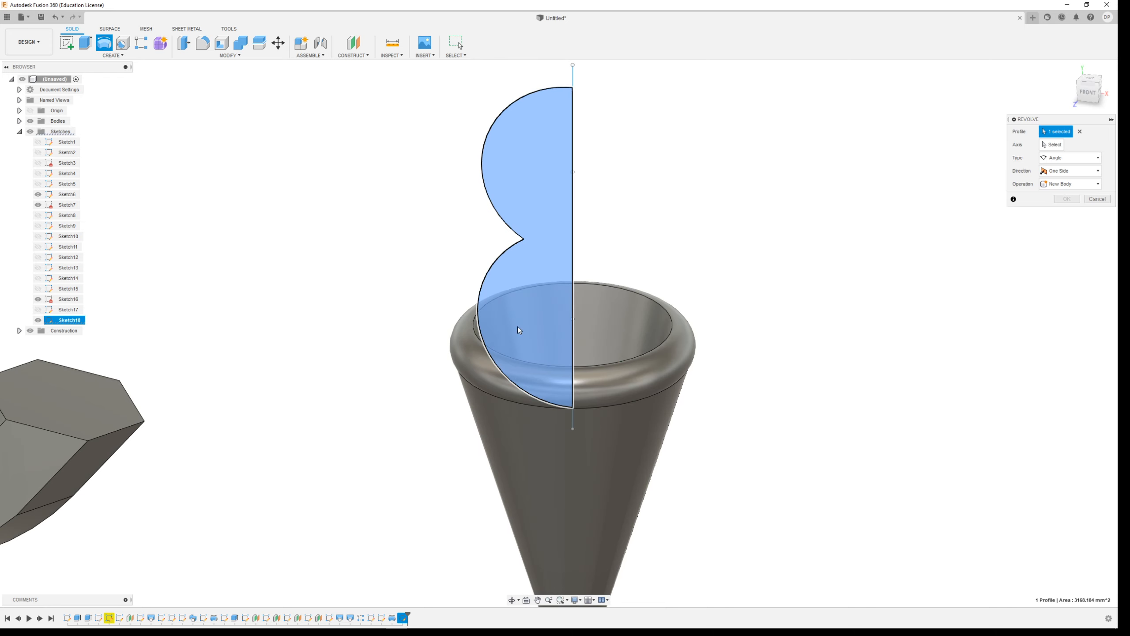
{"action": "left_click", "coordinate": [1058, 146]}
{"action": "left_click", "coordinate": [574, 141]}
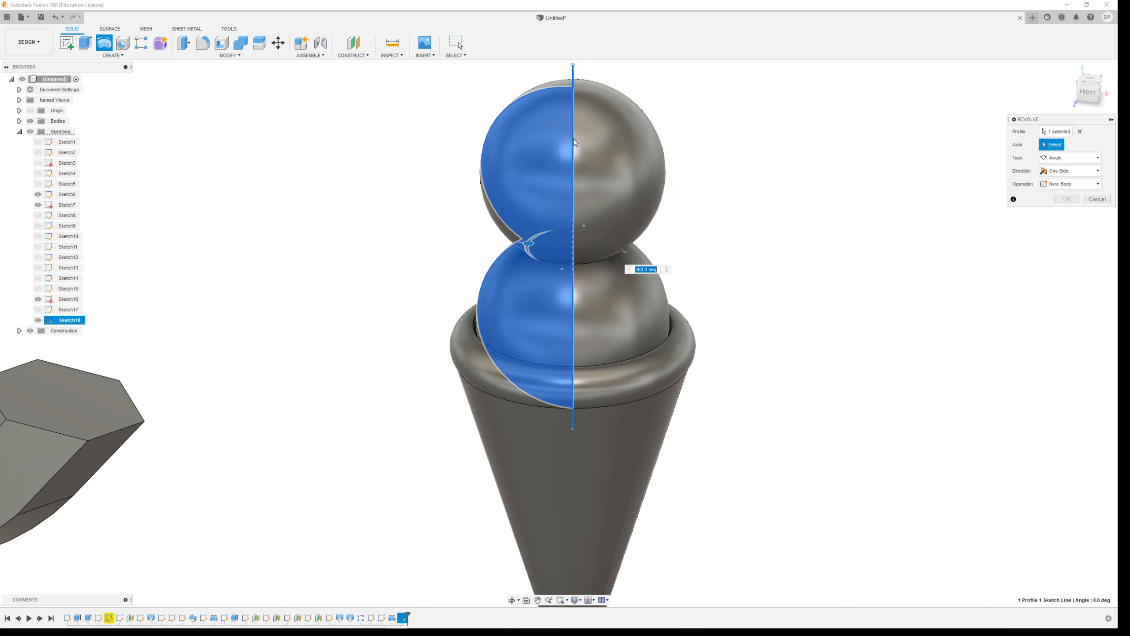
{"action": "left_click", "coordinate": [1067, 213]}
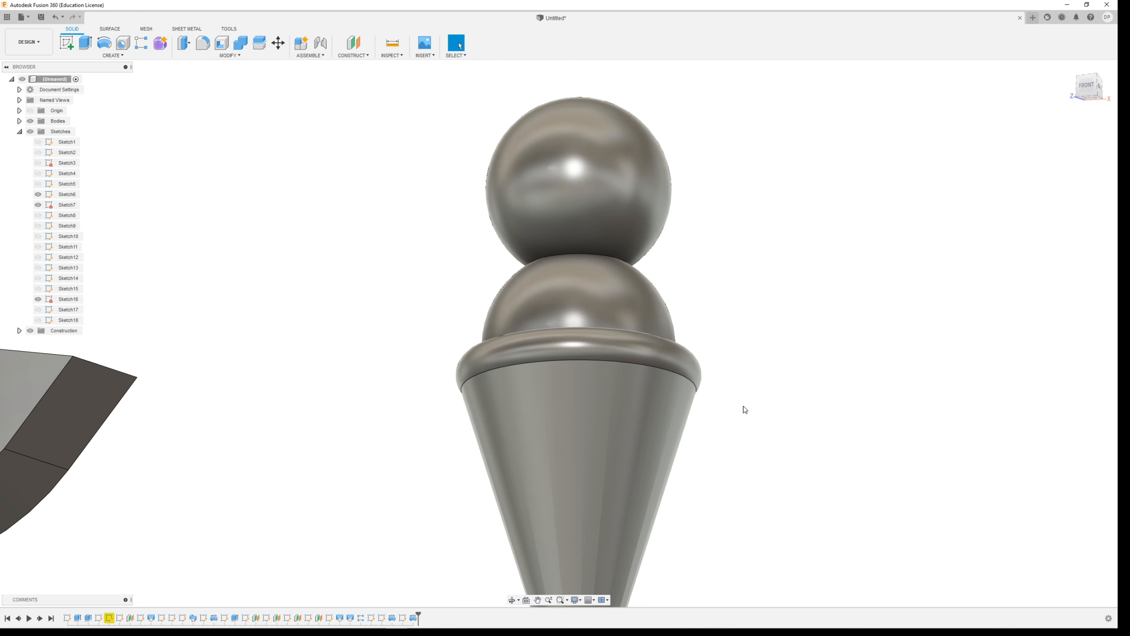
Examine the finished ice cream cone from several angles, including its rounded tip and its place among the other bodies.
{"action": "scroll", "coordinate": [752, 414], "scroll_direction": "down", "scroll_amount": 3}
{"action": "middle_click_drag", "start_coordinate": [762, 422], "coordinate": [706, 538], "text": "shift"}
{"action": "scroll", "coordinate": [708, 523], "scroll_direction": "up", "scroll_amount": 3}
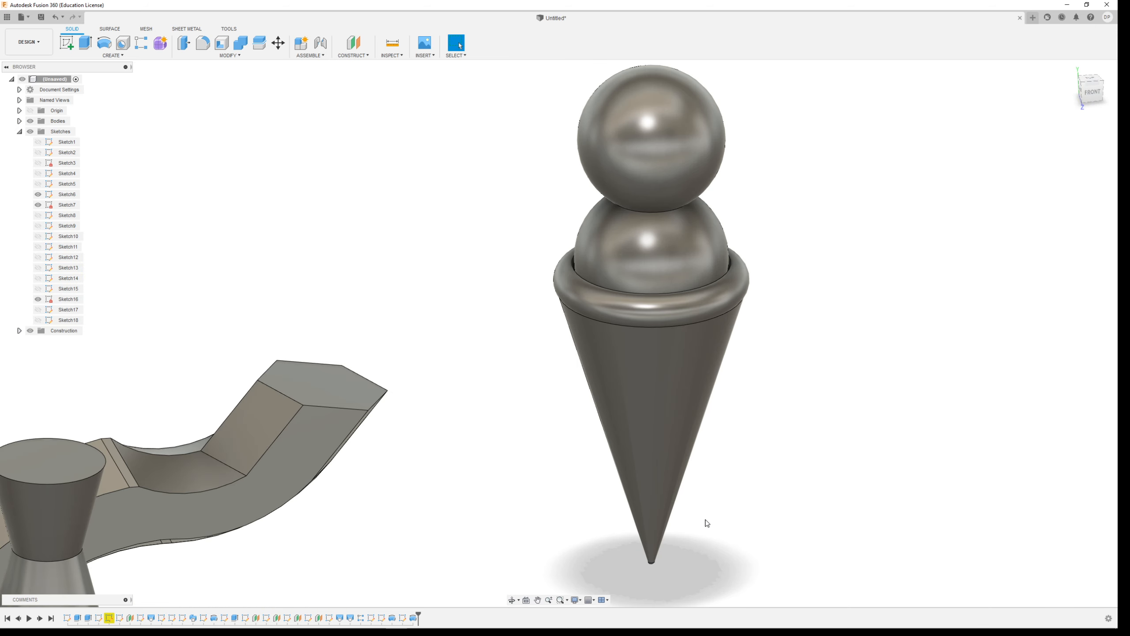
{"action": "middle_click_drag", "start_coordinate": [711, 434], "coordinate": [701, 383], "text": "shift"}
{"action": "scroll", "coordinate": [702, 383], "scroll_direction": "down", "scroll_amount": 3}
{"action": "scroll", "coordinate": [690, 538], "scroll_direction": "up", "scroll_amount": 3}
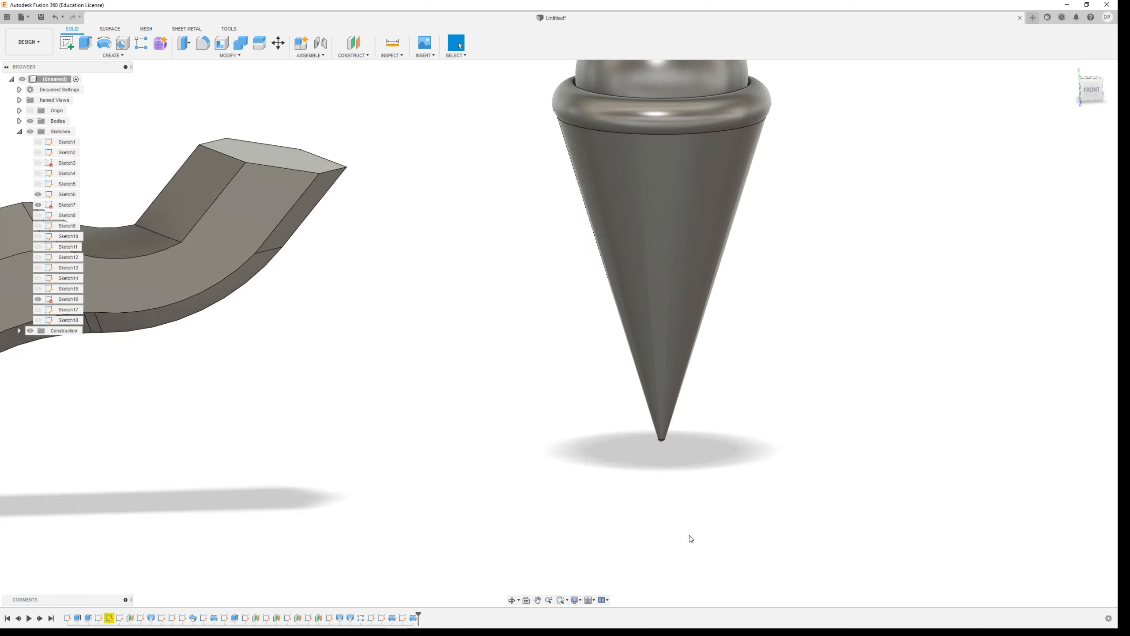
{"action": "scroll", "coordinate": [664, 457], "scroll_direction": "up", "scroll_amount": 5}
{"action": "scroll", "coordinate": [587, 259], "scroll_direction": "down", "scroll_amount": 10}
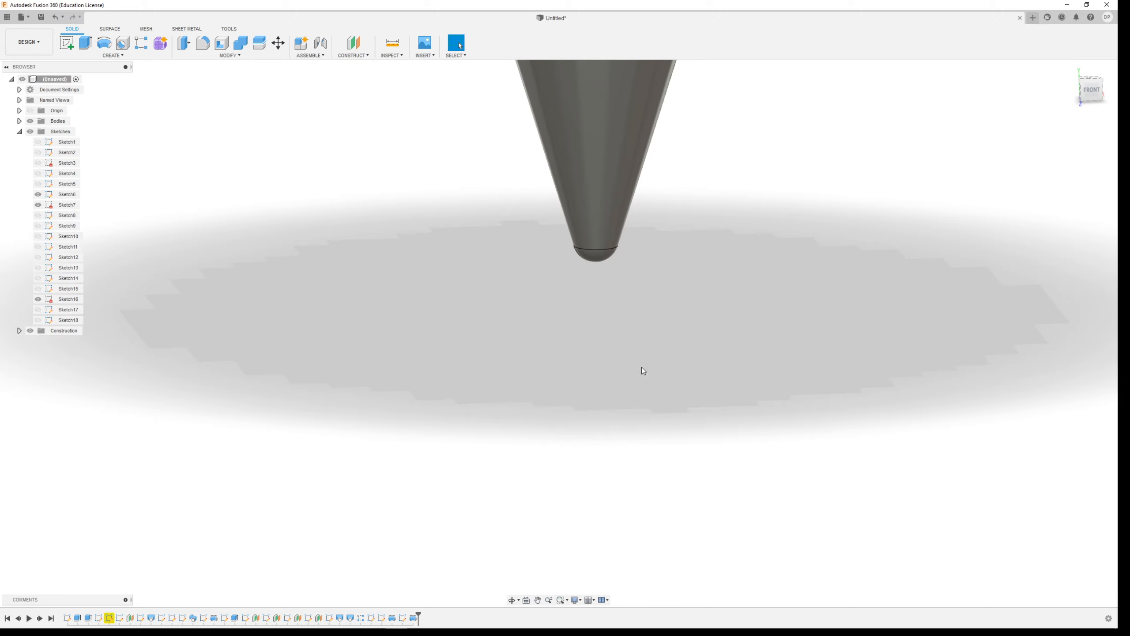
{"action": "middle_click_drag", "start_coordinate": [693, 260], "coordinate": [733, 325], "text": "shift"}
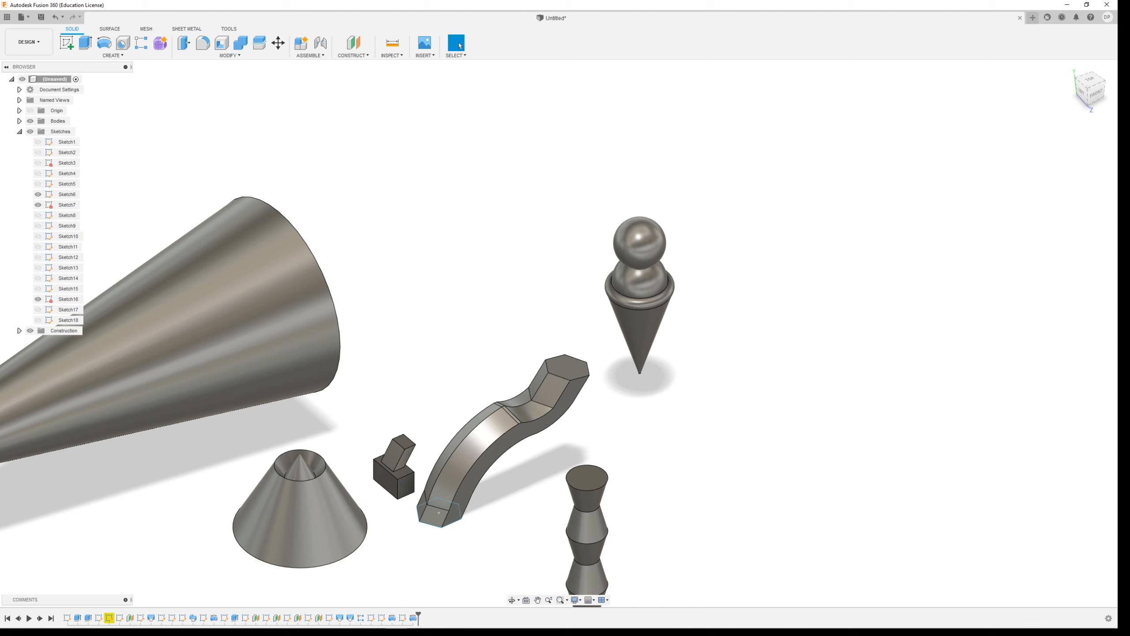
{"action": "mouse_move", "coordinate": [448, 628]}
{"action": "left_click", "coordinate": [182, 620]}
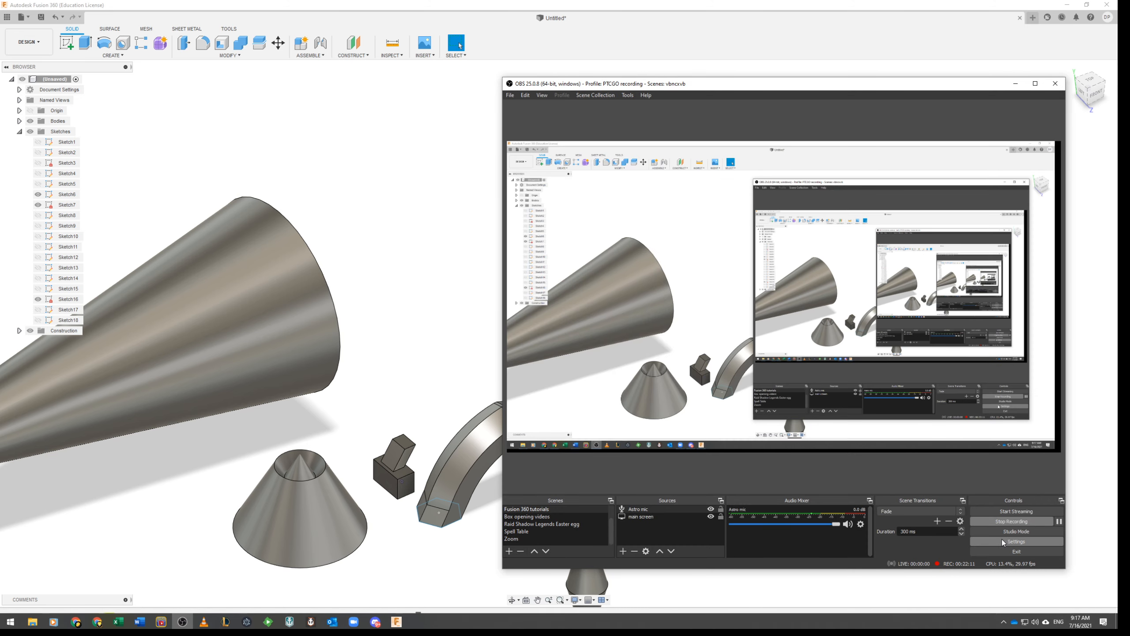